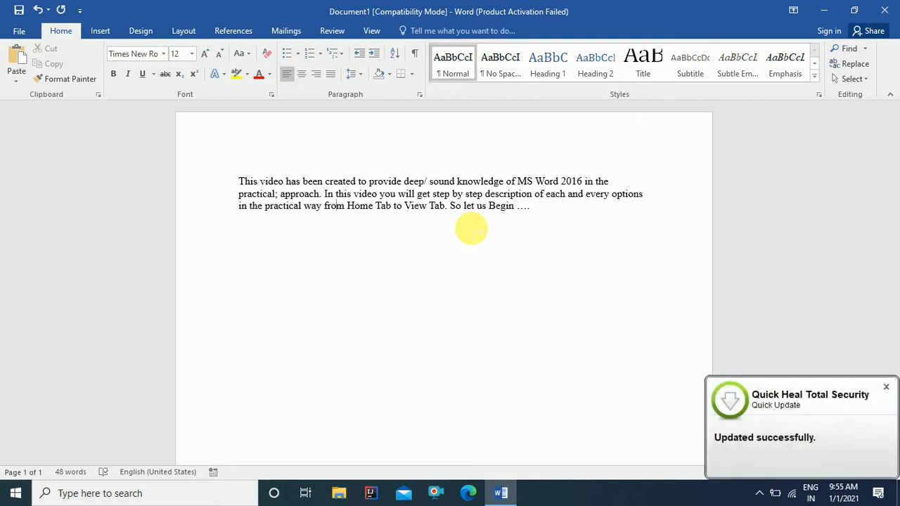
# Step: Close the Quick Heal update notification and go back to the sample paragraph, leaving it unchanged
pyautogui.click(885, 387)
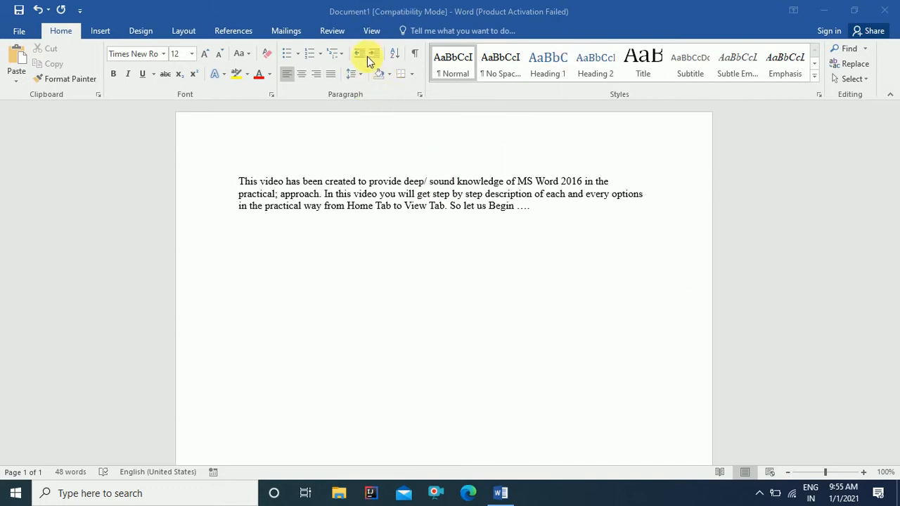
pyautogui.click(394, 21)
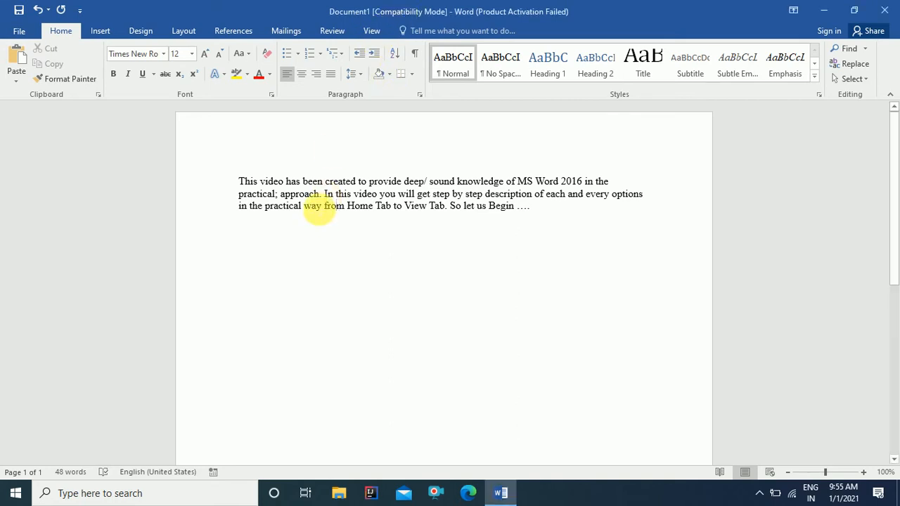
pyautogui.moveTo(242, 184); pyautogui.dragTo(538, 217)
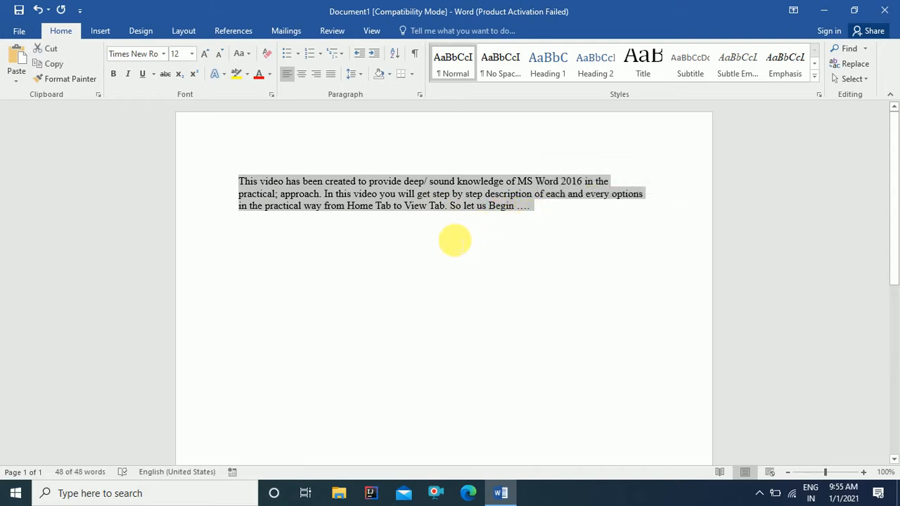
pyautogui.click(310, 190)
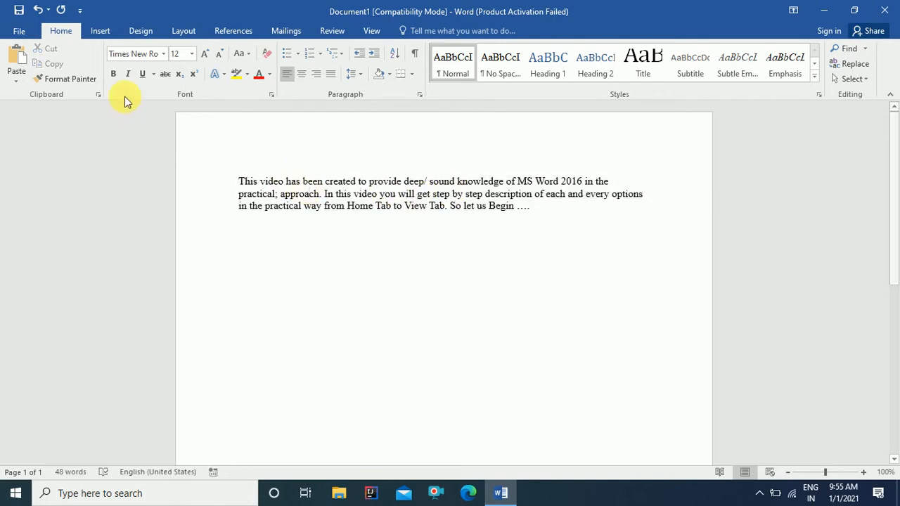
# Step: Create a new blank document, Document3, from the File > New templates
pyautogui.click(19, 32)
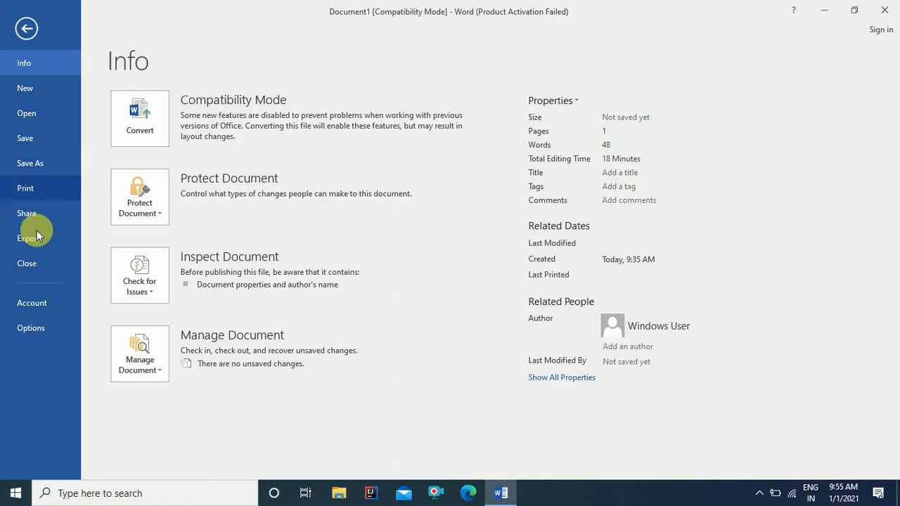
pyautogui.click(38, 92)
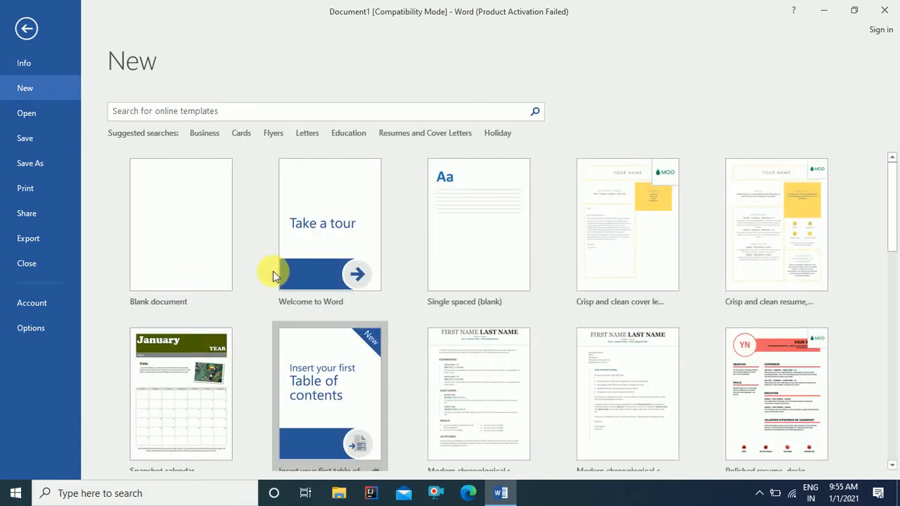
pyautogui.scroll(-2, 295, 307)
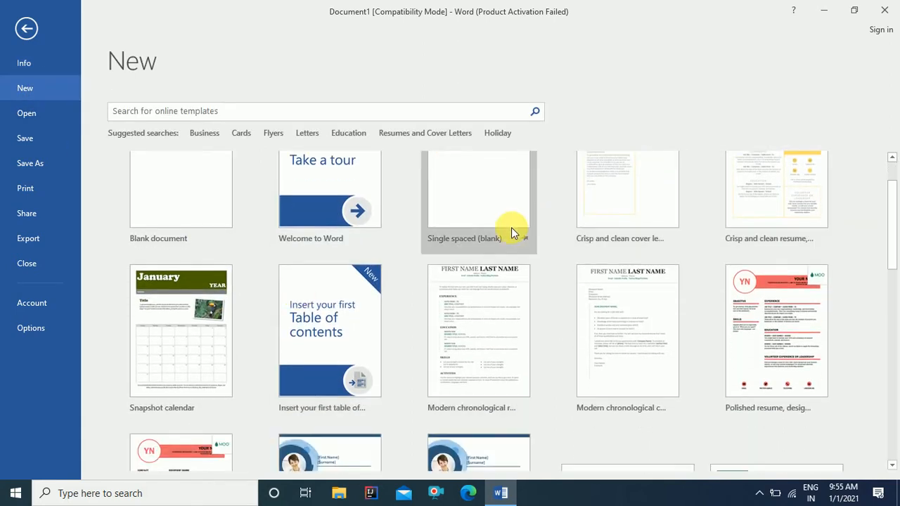
pyautogui.scroll(2, 512, 227)
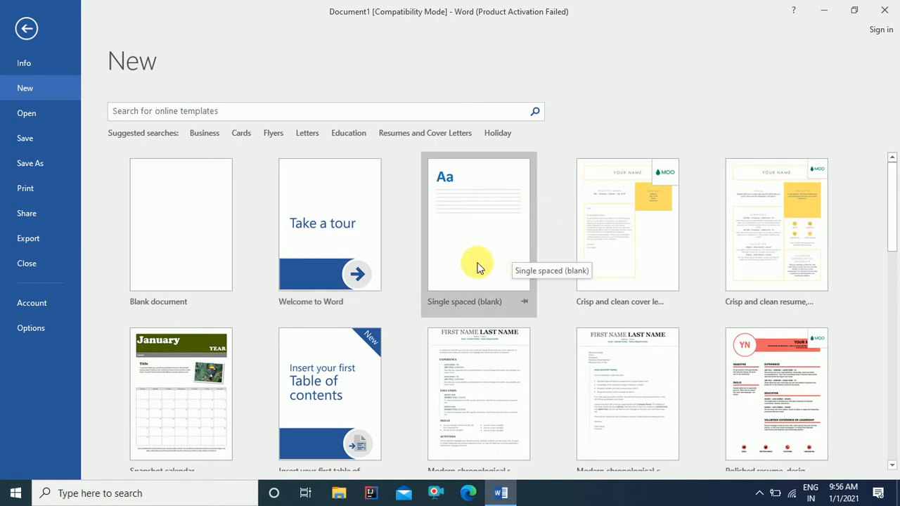
pyautogui.click(188, 241)
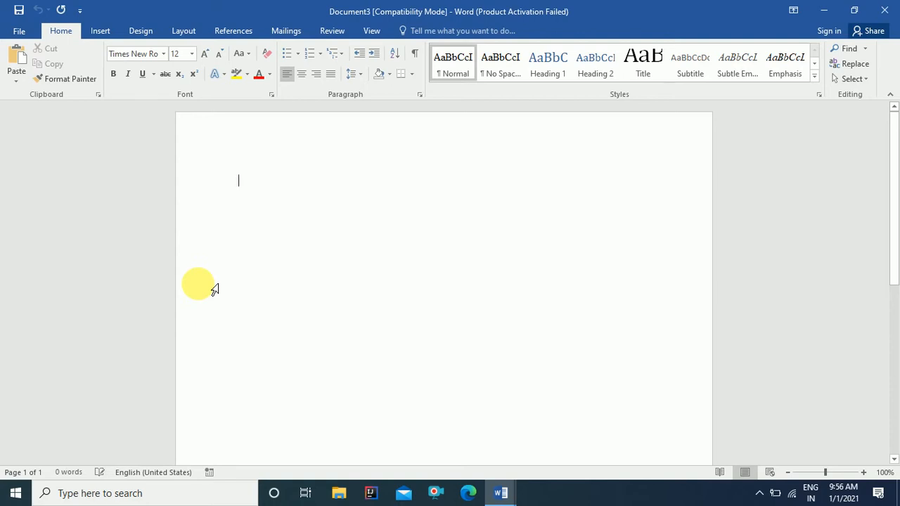
# Step: Paste the sample paragraph, enlarge it to 26 pt, and delete the semicolon after 'practical'
pyautogui.write('This video has been created to provide deep/ sound knowledge of MS Word 2016 in the practical; approach. In this video you will get step by step description of each and every options in the practical way from Home Tab to View Tab. So Let us Begin ….')
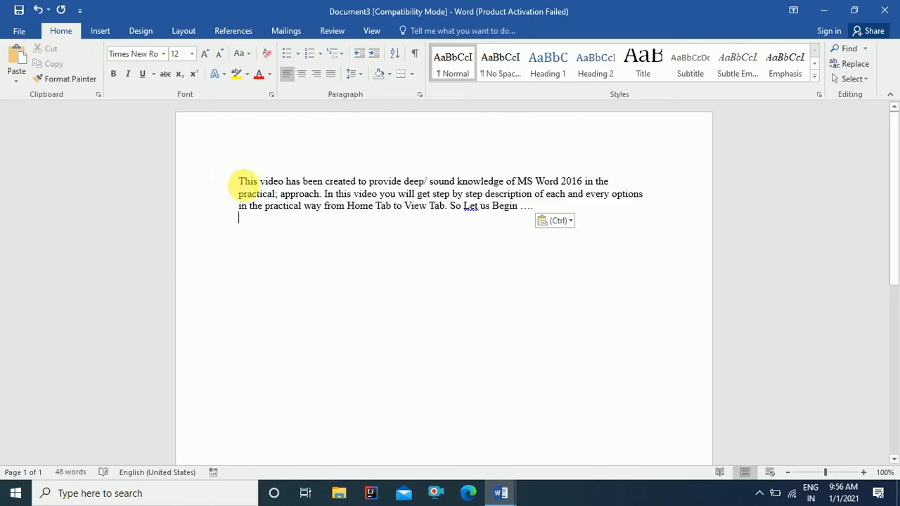
pyautogui.moveTo(244, 185); pyautogui.dragTo(520, 226)
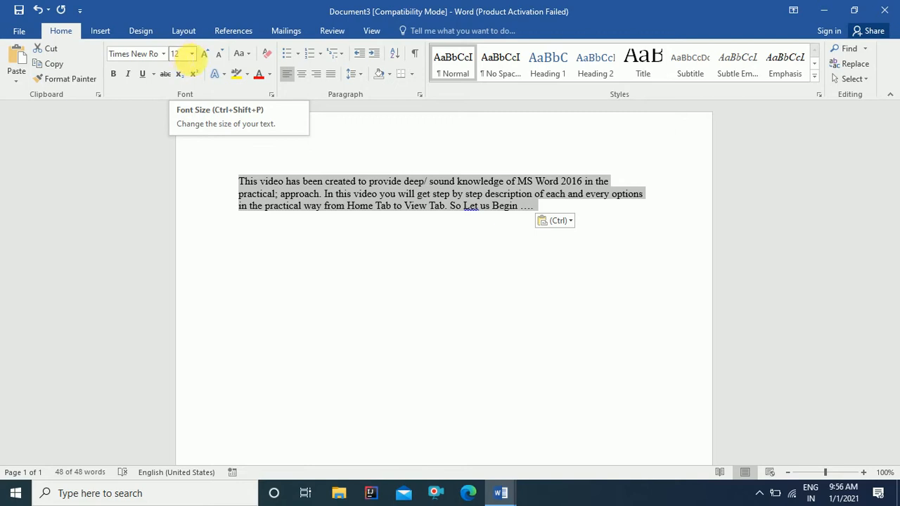
pyautogui.click(192, 53)
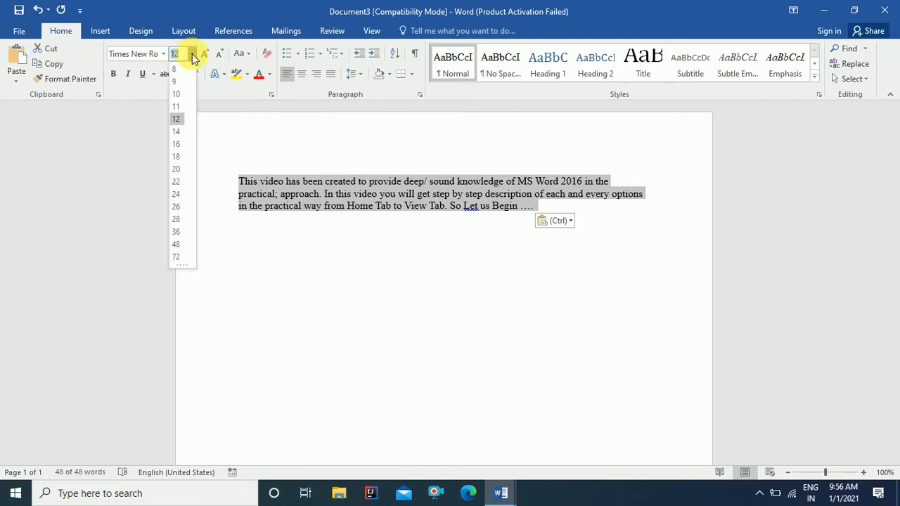
pyautogui.click(177, 208)
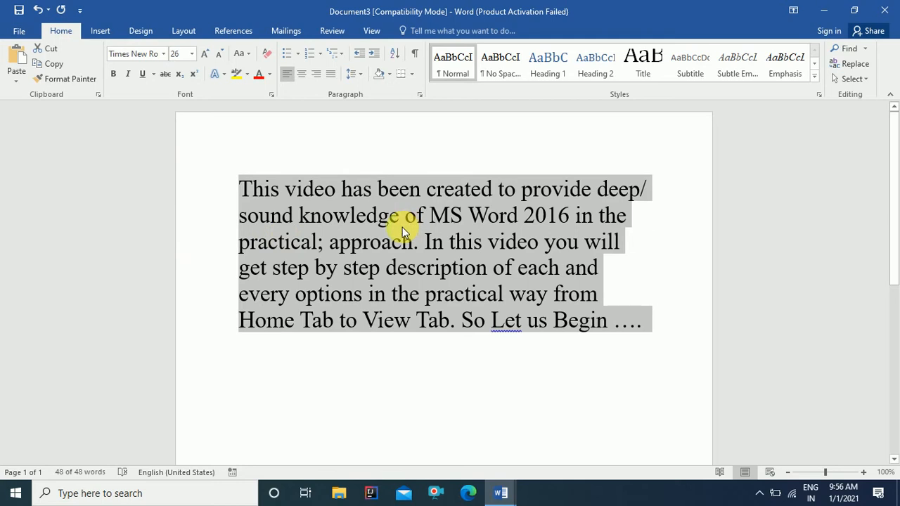
pyautogui.click(324, 243)
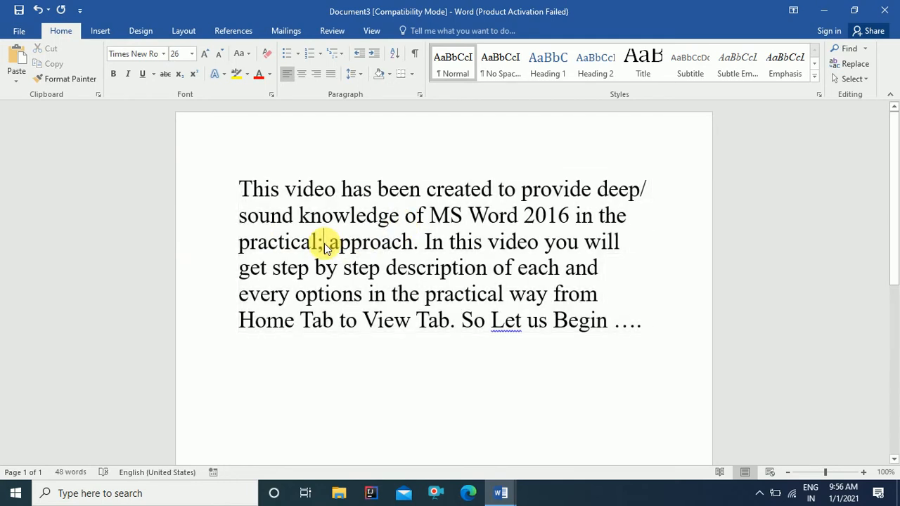
pyautogui.press('BackSpace')
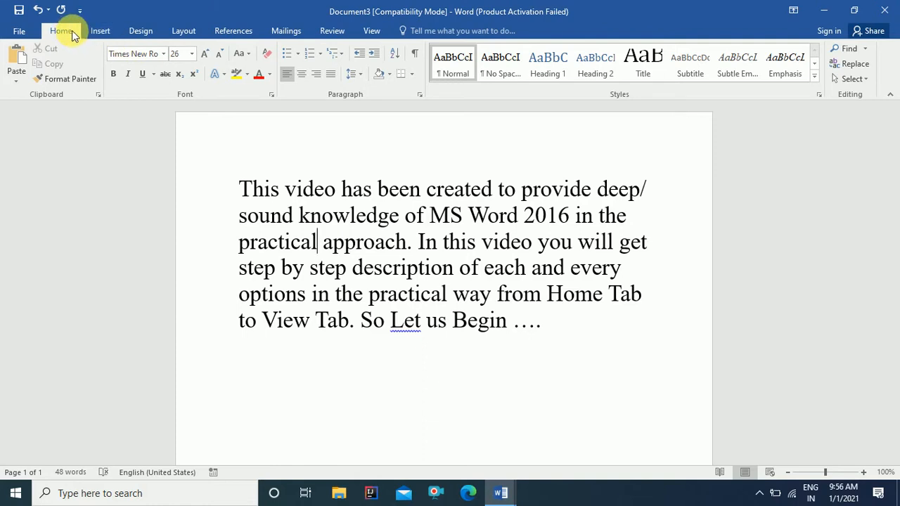
# Step: Try Arial Rounded MT Bold on the whole paragraph, then switch it to Arial
pyautogui.moveTo(240, 189); pyautogui.dragTo(549, 341)
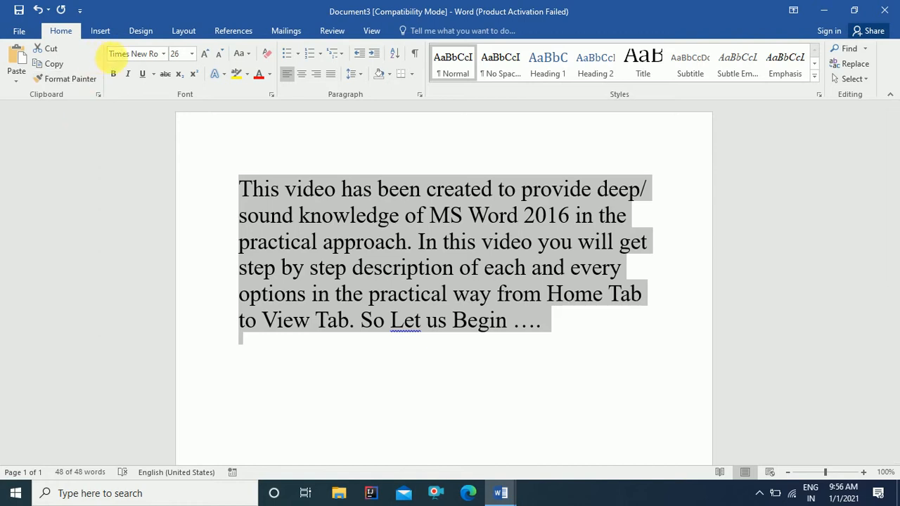
pyautogui.click(163, 55)
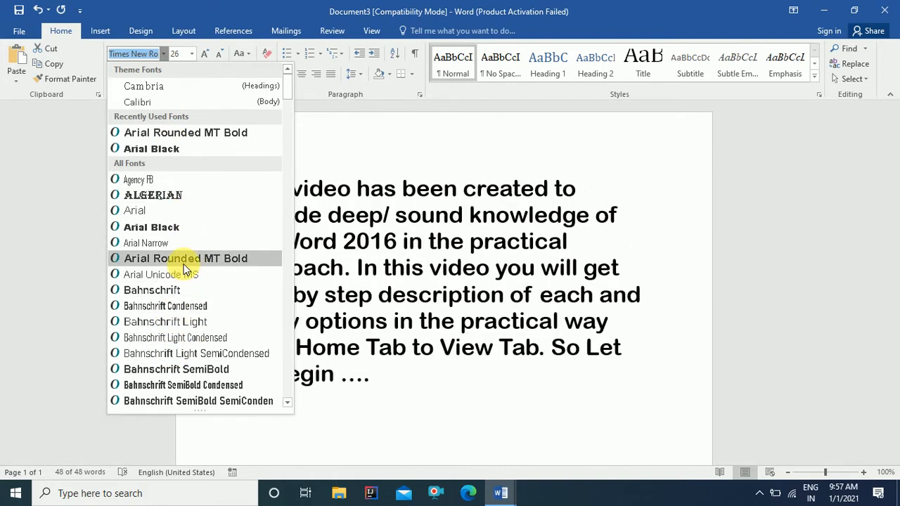
pyautogui.click(184, 261)
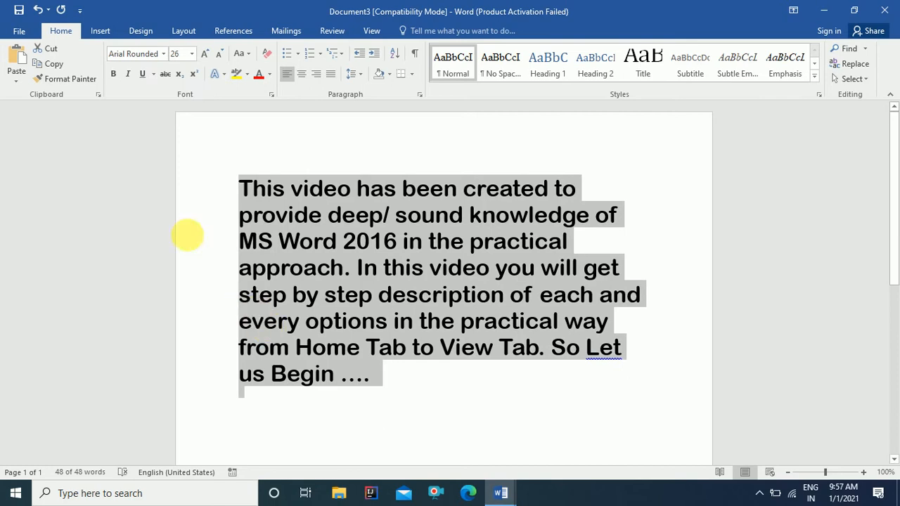
pyautogui.click(166, 56)
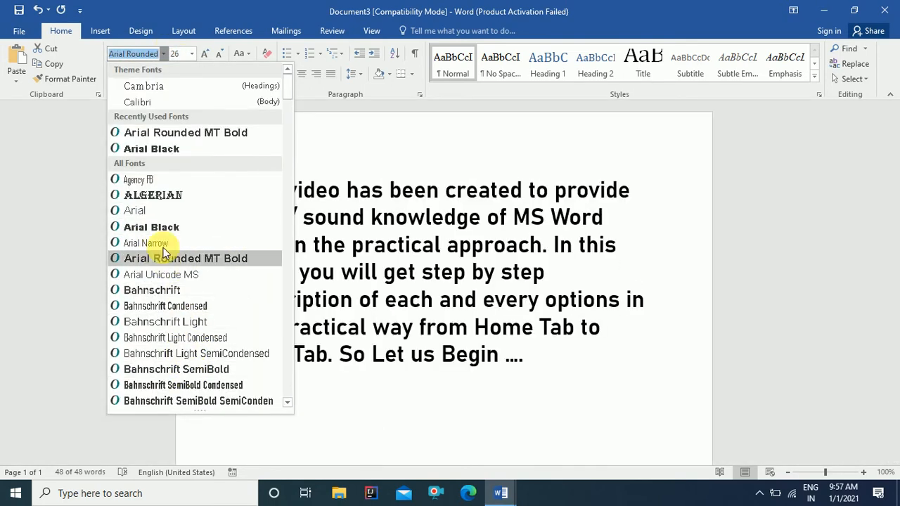
pyautogui.click(159, 209)
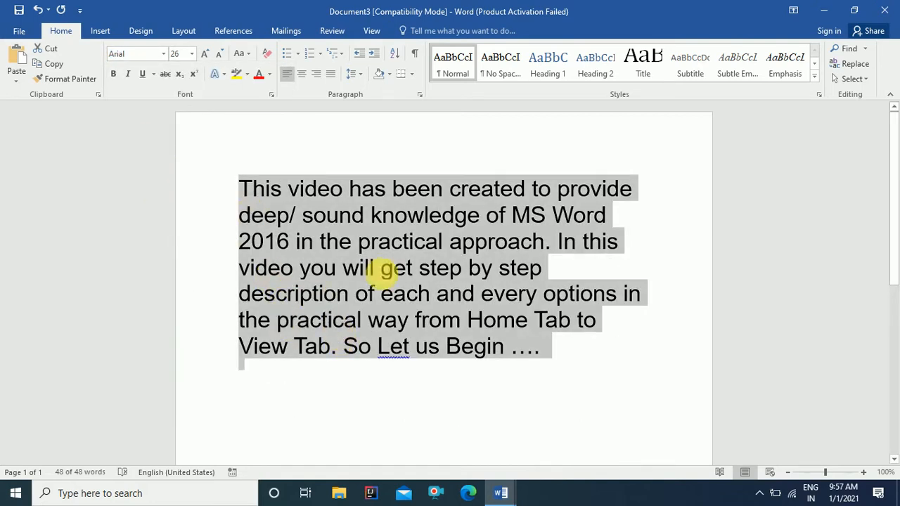
pyautogui.click(113, 78)
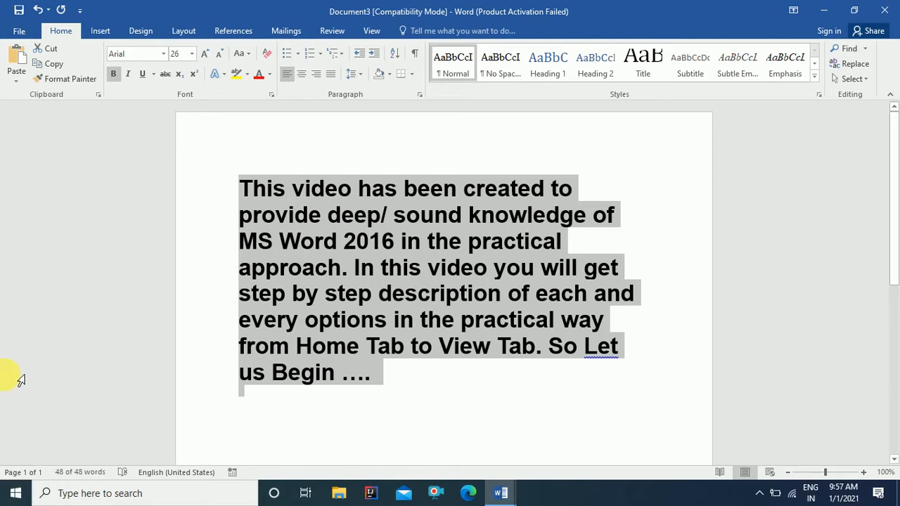
pyautogui.click(113, 76)
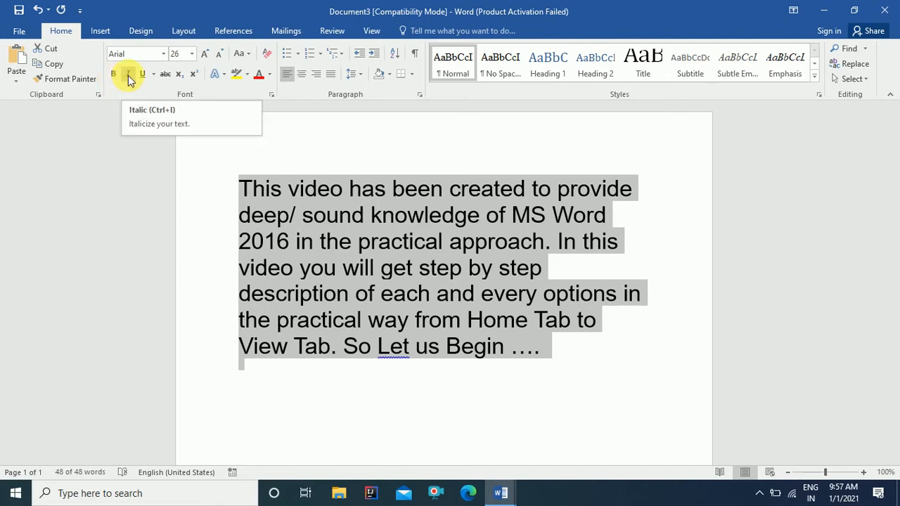
pyautogui.click(128, 75)
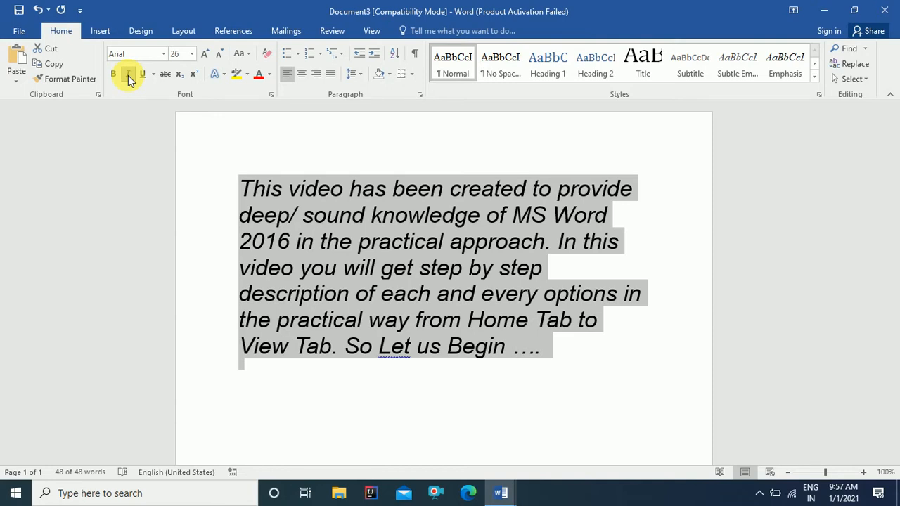
pyautogui.click(128, 75)
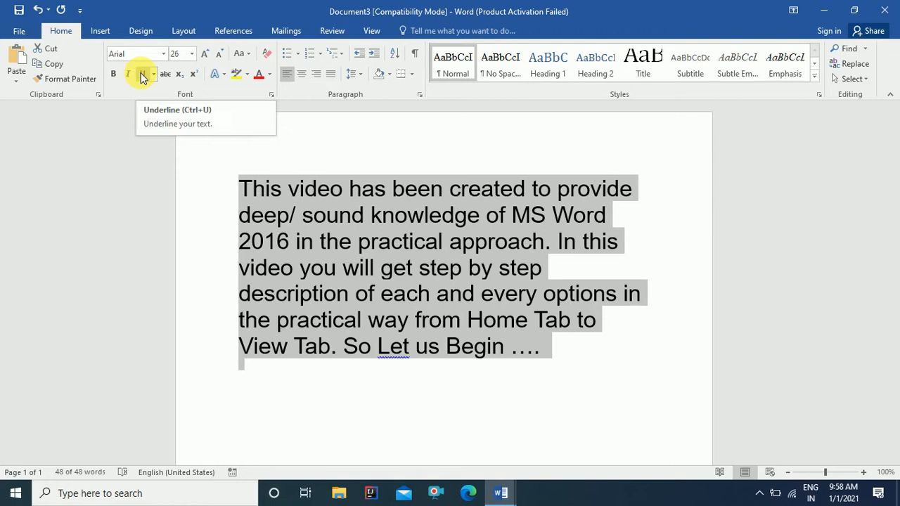
pyautogui.click(142, 75)
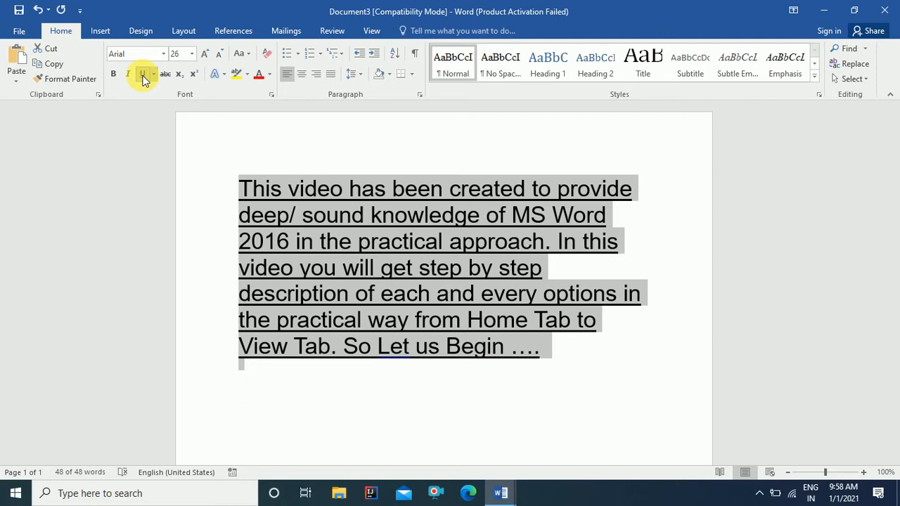
pyautogui.click(143, 75)
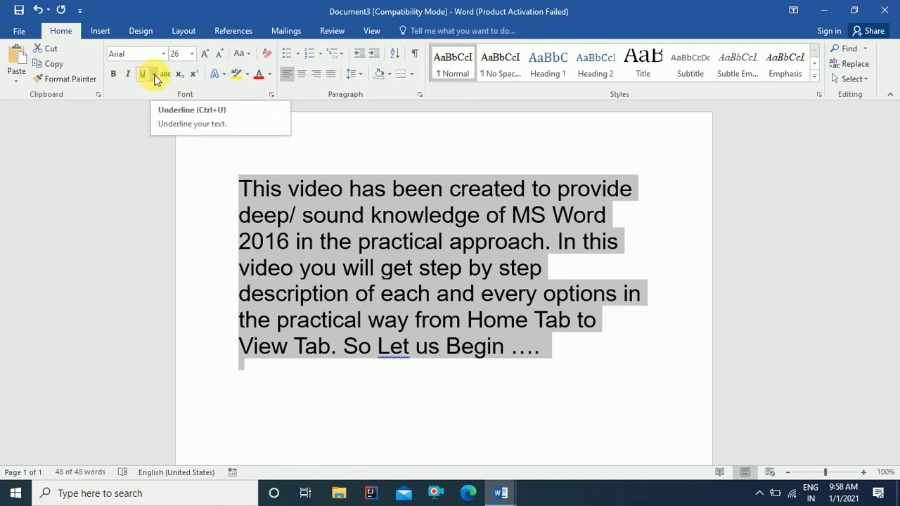
# Step: Give the paragraph a dashed underline coloured olive green
pyautogui.click(154, 75)
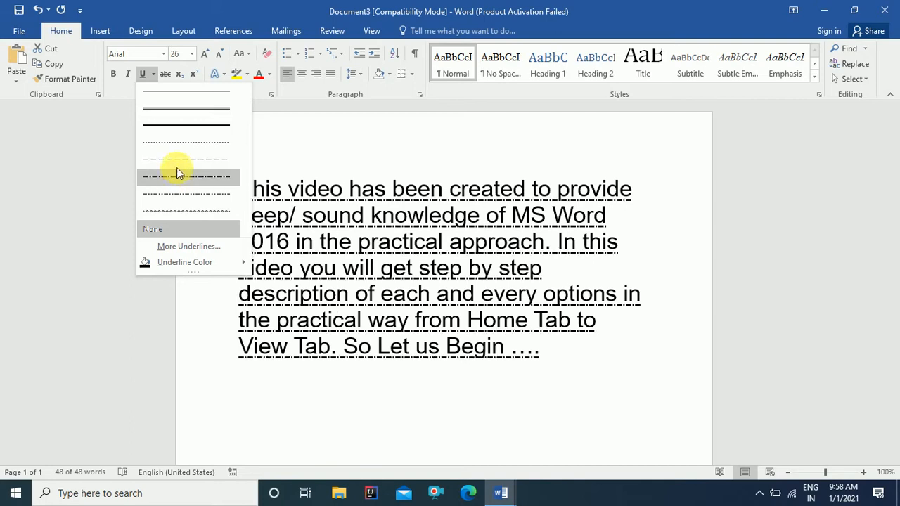
pyautogui.click(179, 164)
pyautogui.hotkey('ctrl', 'a')
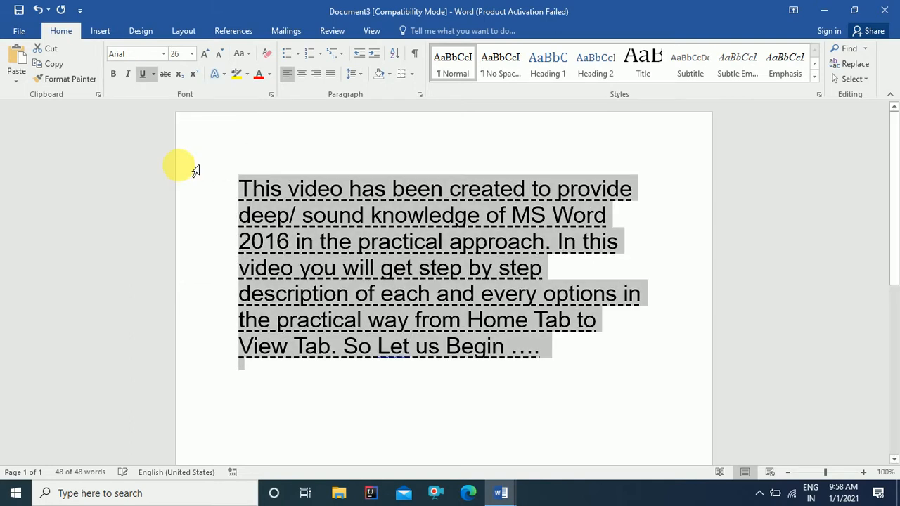
pyautogui.click(154, 74)
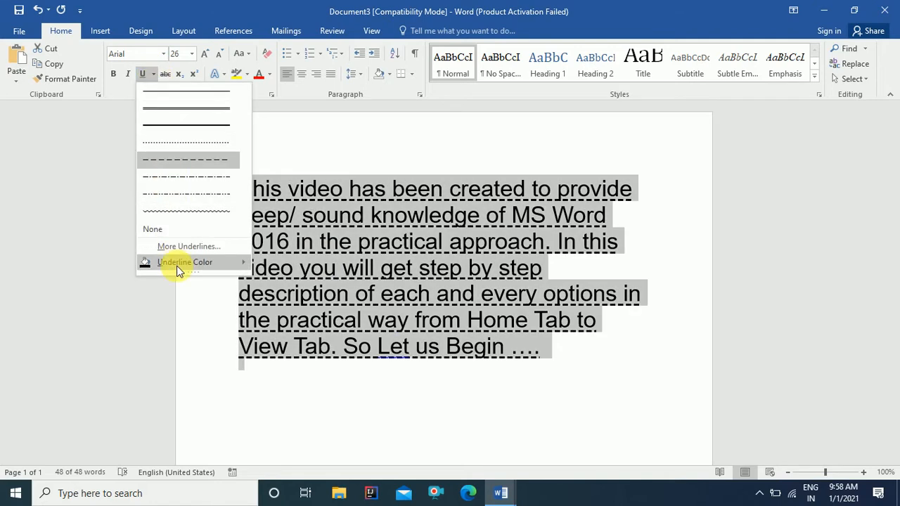
pyautogui.moveTo(176, 266)
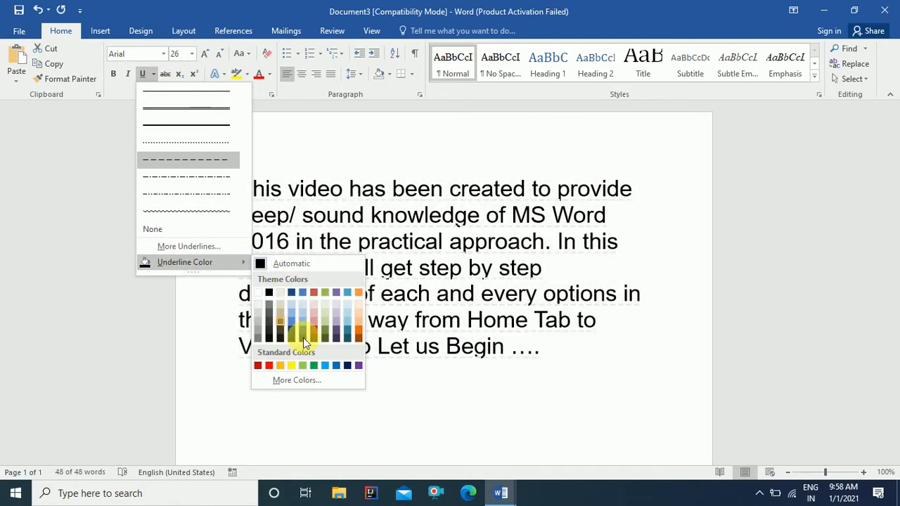
pyautogui.click(324, 294)
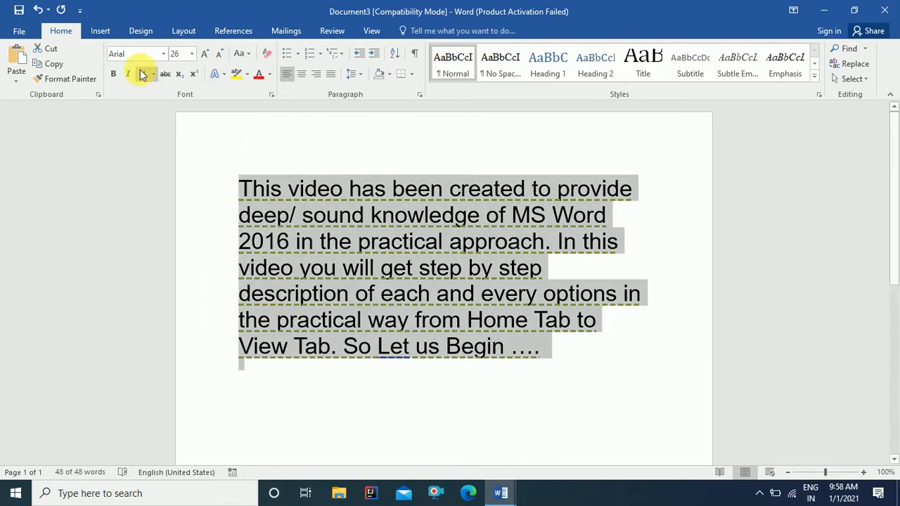
# Step: Toggle the underline off and on, then reselect and deselect the paragraph
pyautogui.click(141, 75)
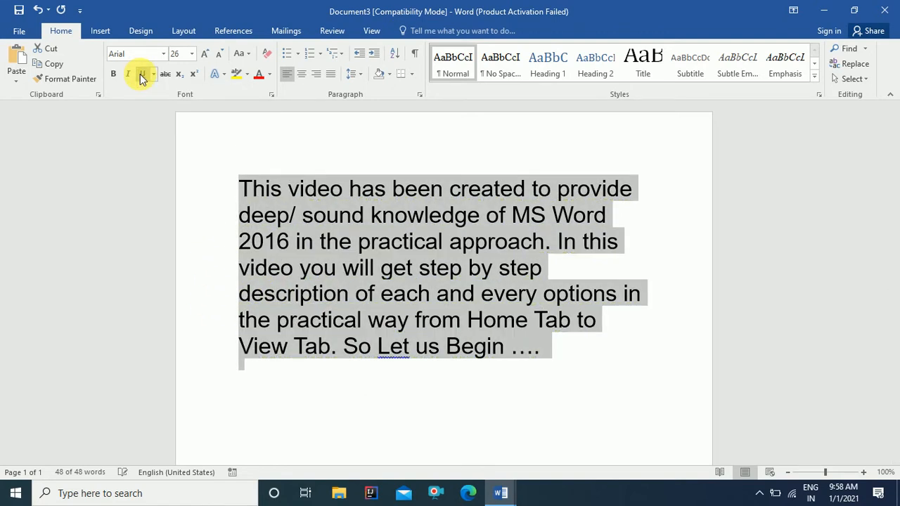
pyautogui.click(145, 75)
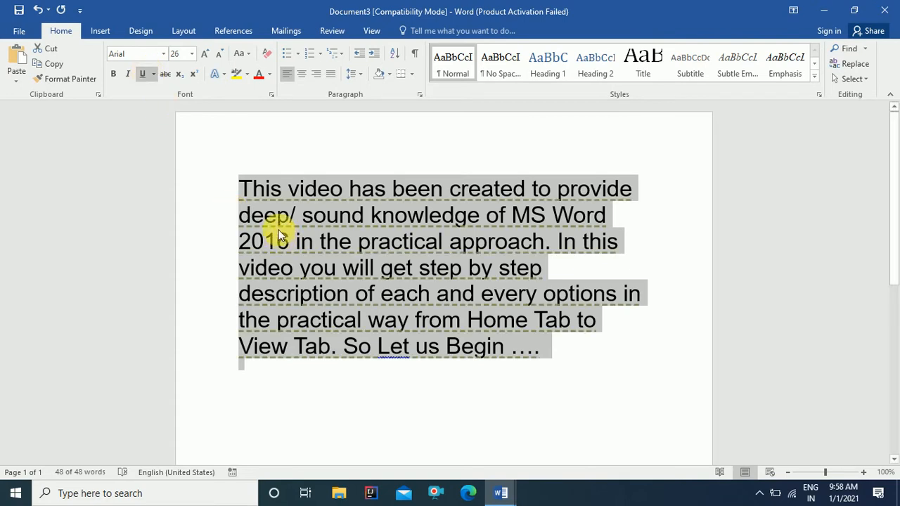
pyautogui.click(353, 218)
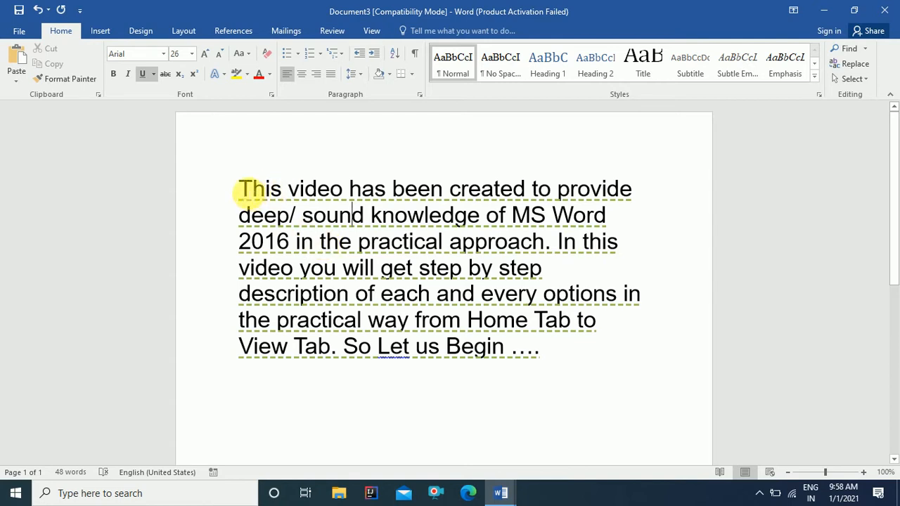
pyautogui.moveTo(239, 189); pyautogui.dragTo(534, 345)
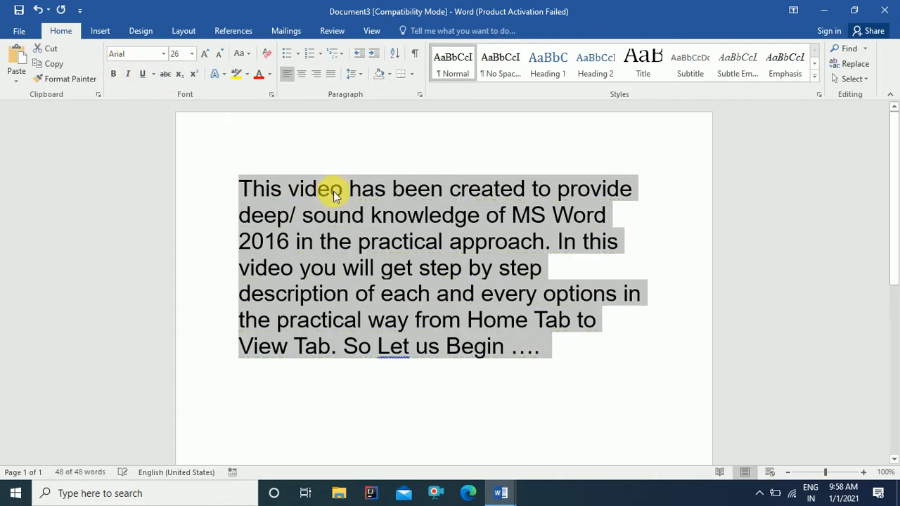
pyautogui.click(380, 241)
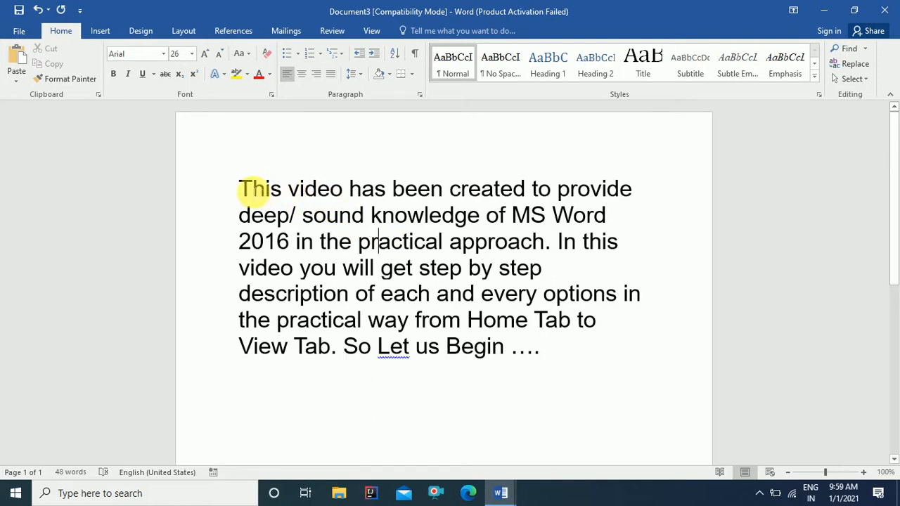
pyautogui.moveTo(238, 190); pyautogui.dragTo(555, 360)
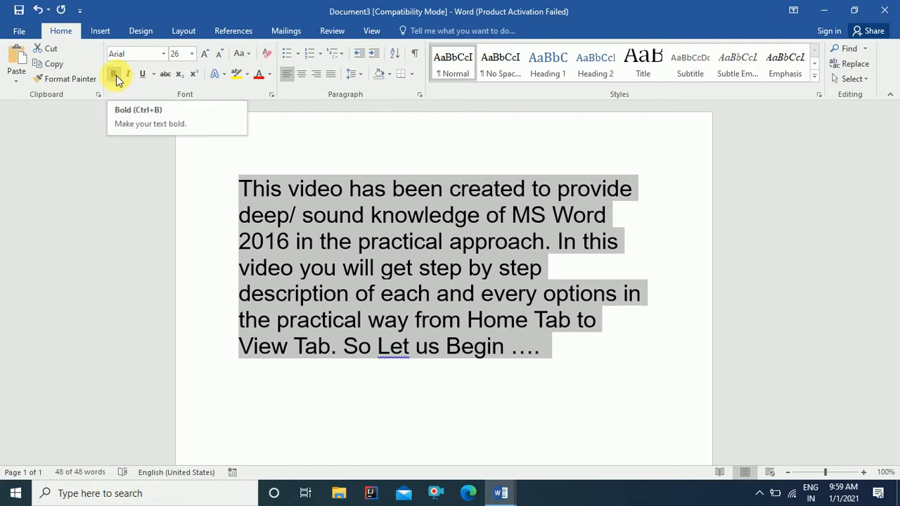
pyautogui.click(154, 74)
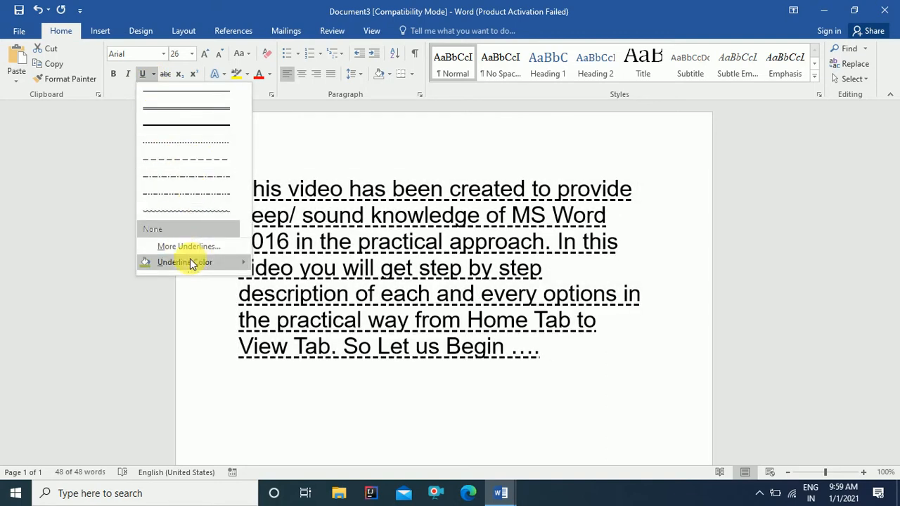
pyautogui.click(311, 206)
pyautogui.hotkey('ctrl', 'a')
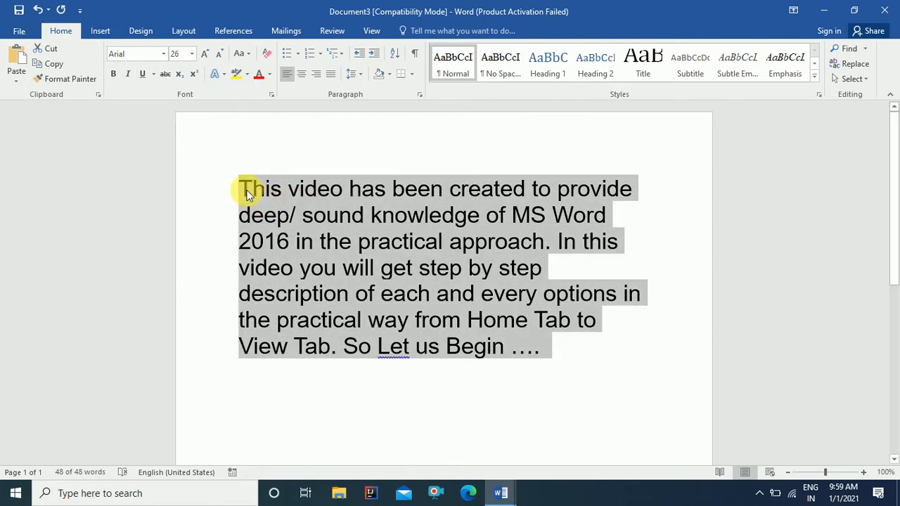
# Step: Apply and then remove strikethrough on the paragraph, and add an empty line after it
pyautogui.click(165, 74)
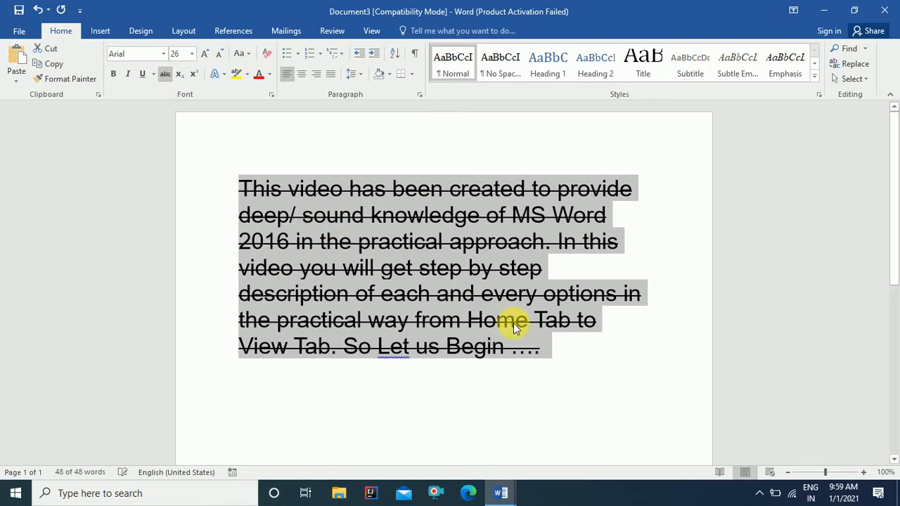
pyautogui.click(631, 272)
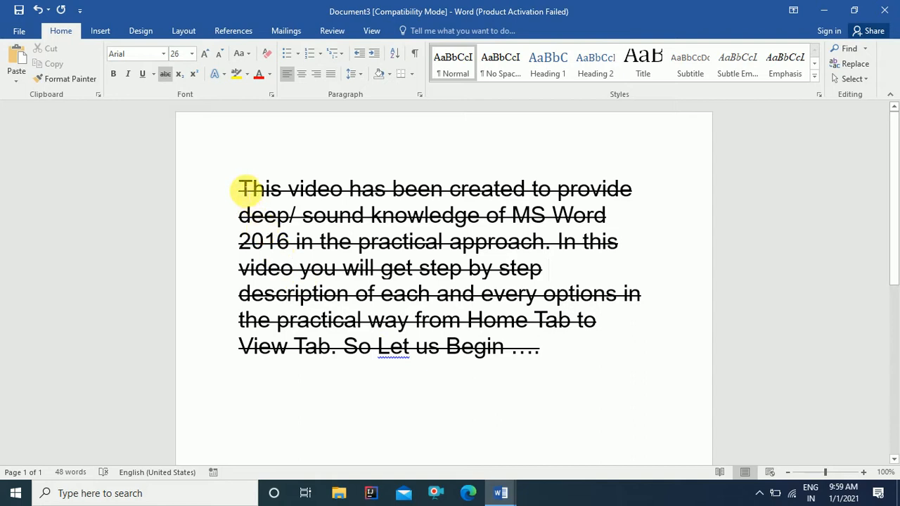
pyautogui.moveTo(260, 202); pyautogui.dragTo(547, 348)
pyautogui.hotkey('ctrl', 'c')
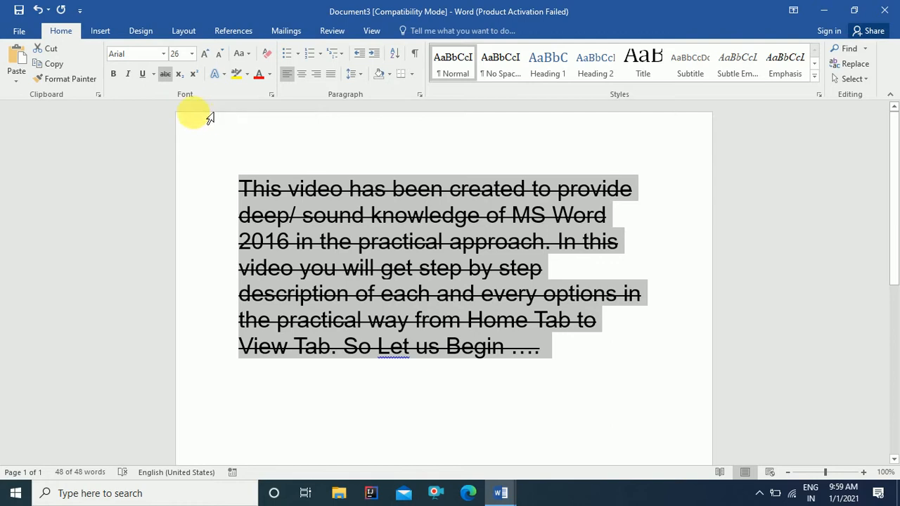
pyautogui.click(167, 77)
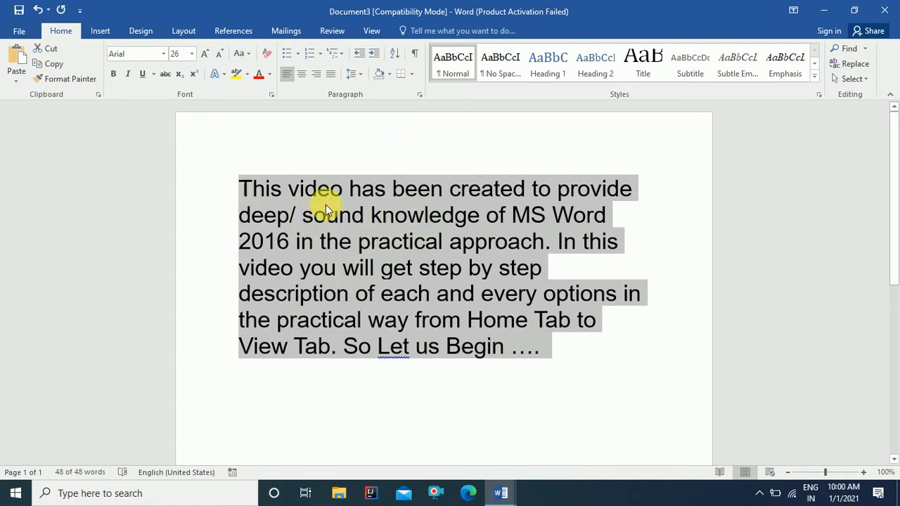
pyautogui.click(555, 350)
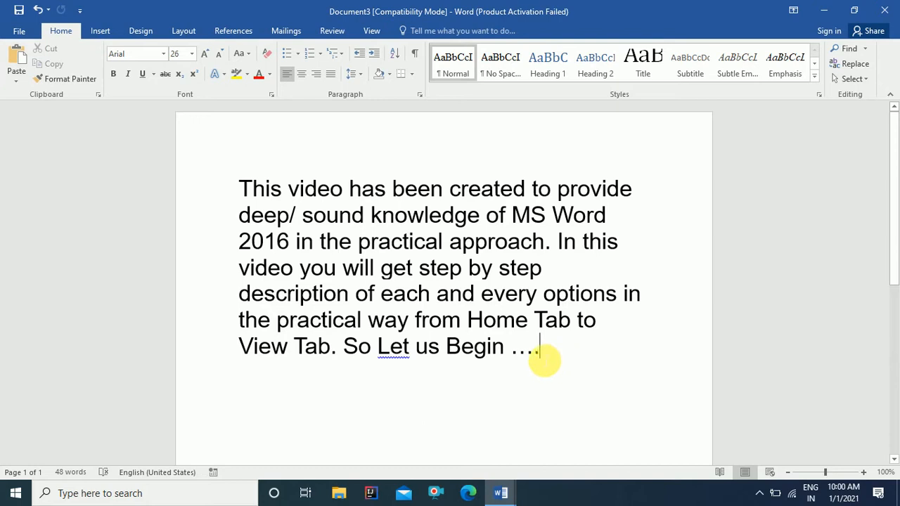
pyautogui.press('Return')
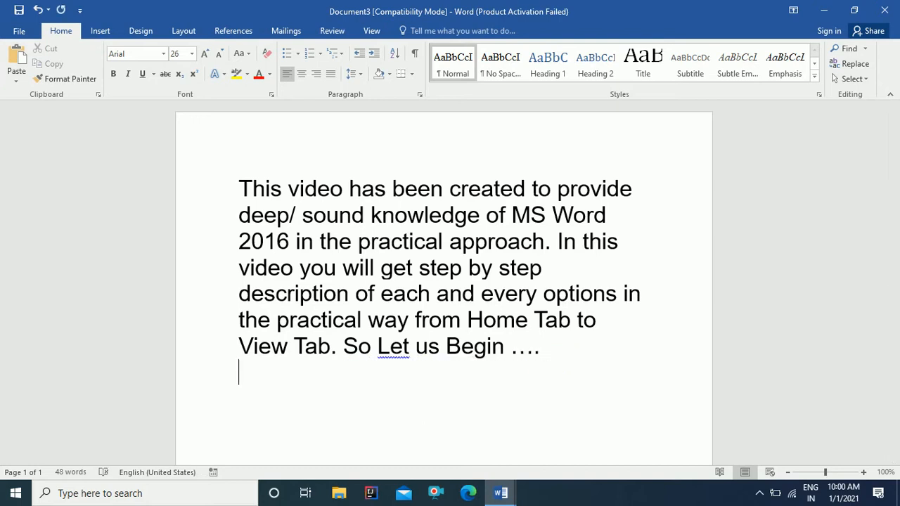
# Step: Paste three more copies of the paragraph below the original
pyautogui.click(14, 67)
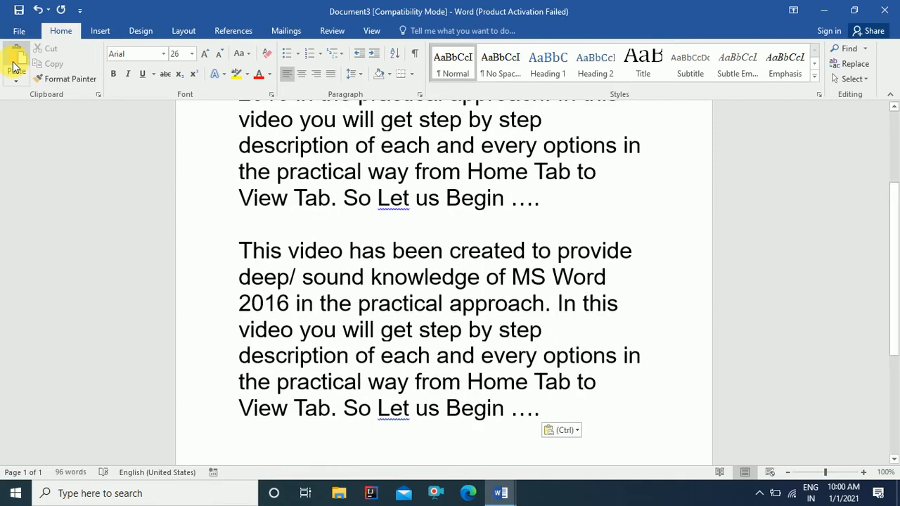
pyautogui.click(14, 67)
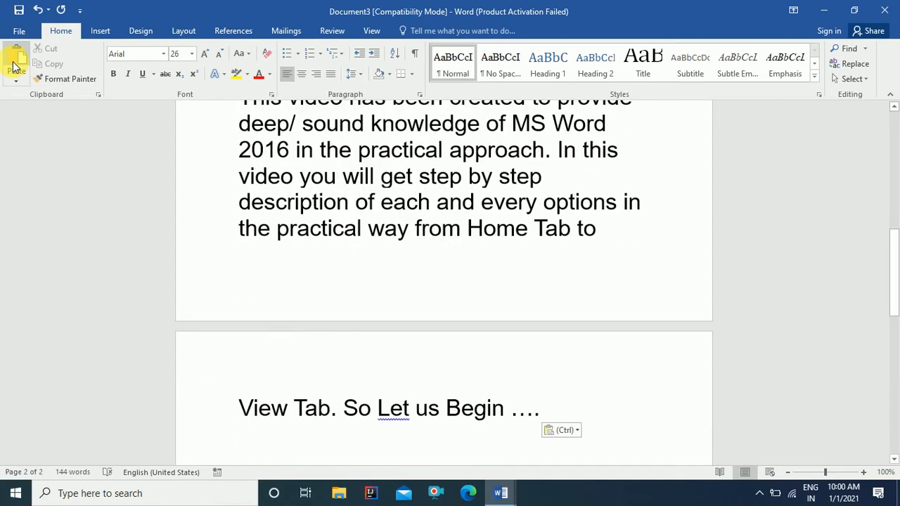
pyautogui.click(14, 67)
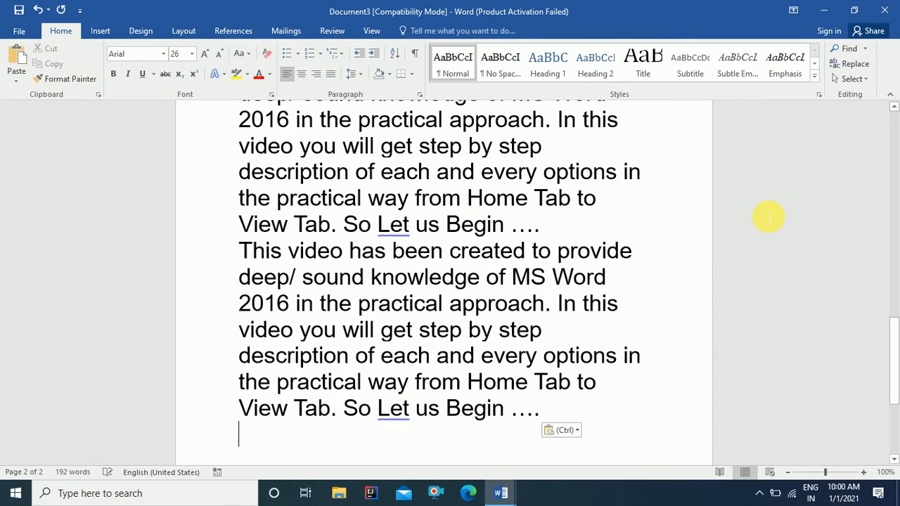
# Step: Format the first paragraph in the Algerian font at size 28
pyautogui.moveTo(891, 311); pyautogui.dragTo(890, 127)
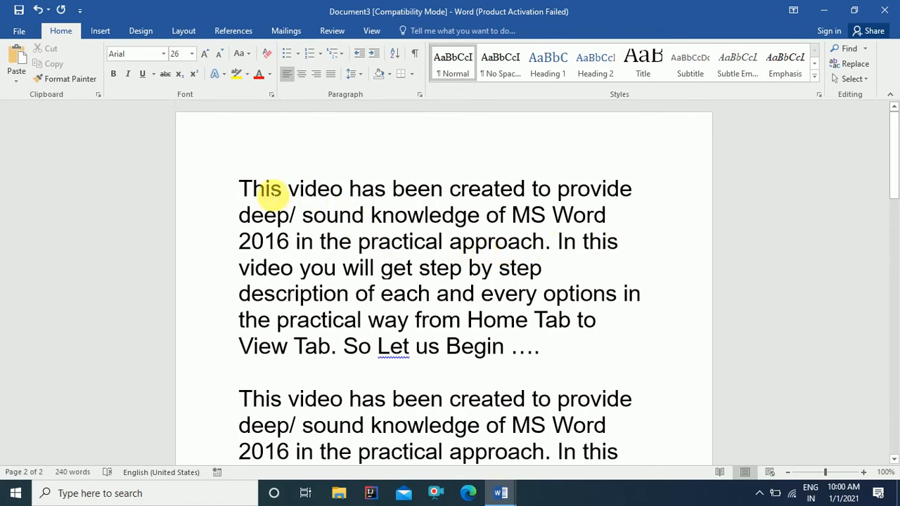
pyautogui.moveTo(241, 189); pyautogui.dragTo(547, 351)
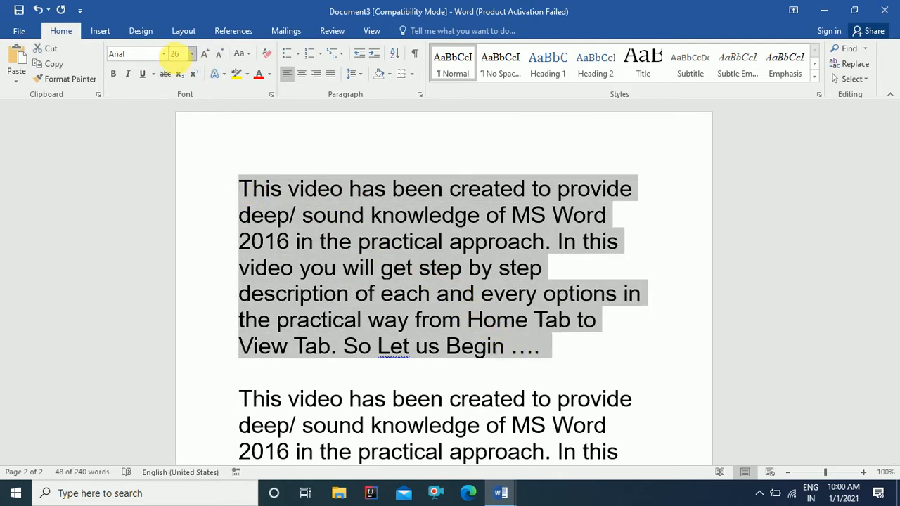
pyautogui.click(163, 55)
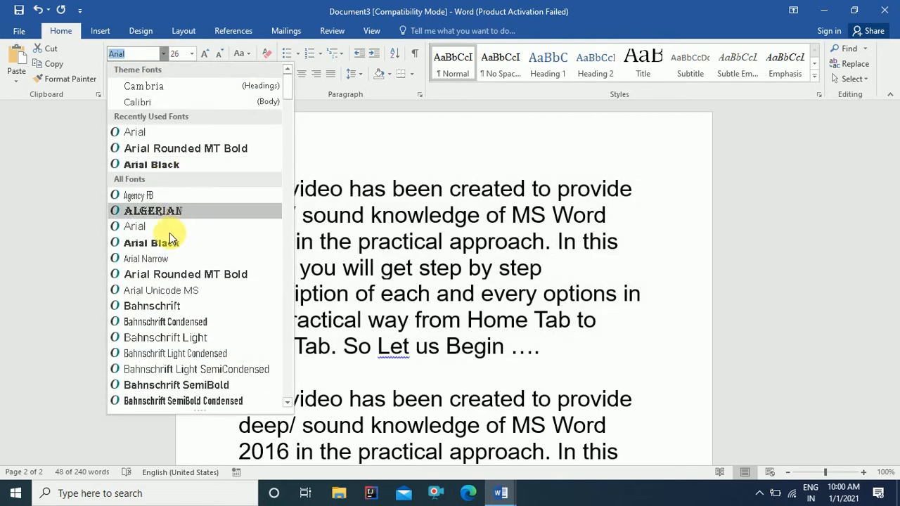
pyautogui.click(159, 223)
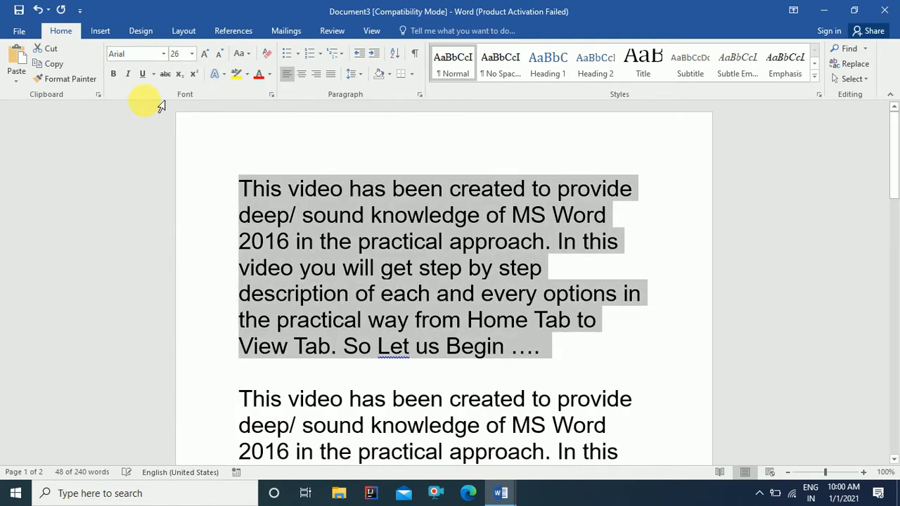
pyautogui.click(166, 55)
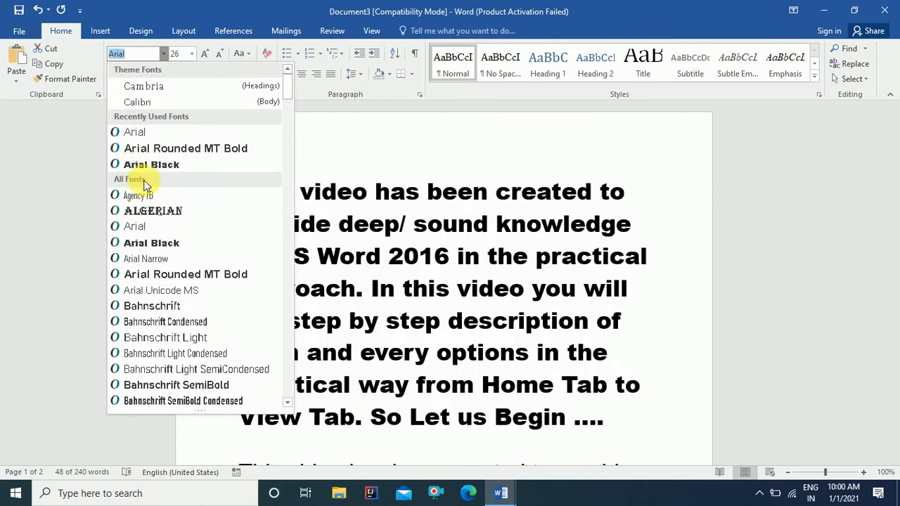
pyautogui.click(150, 210)
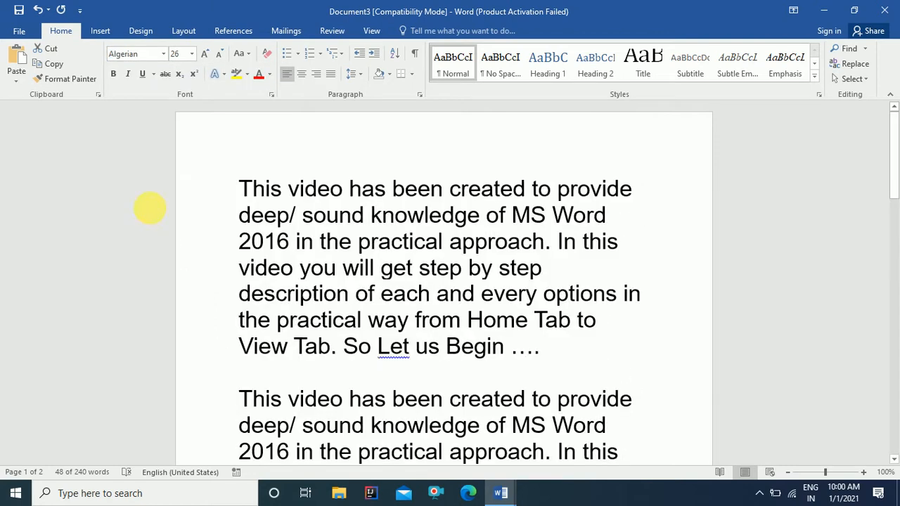
pyautogui.click(192, 55)
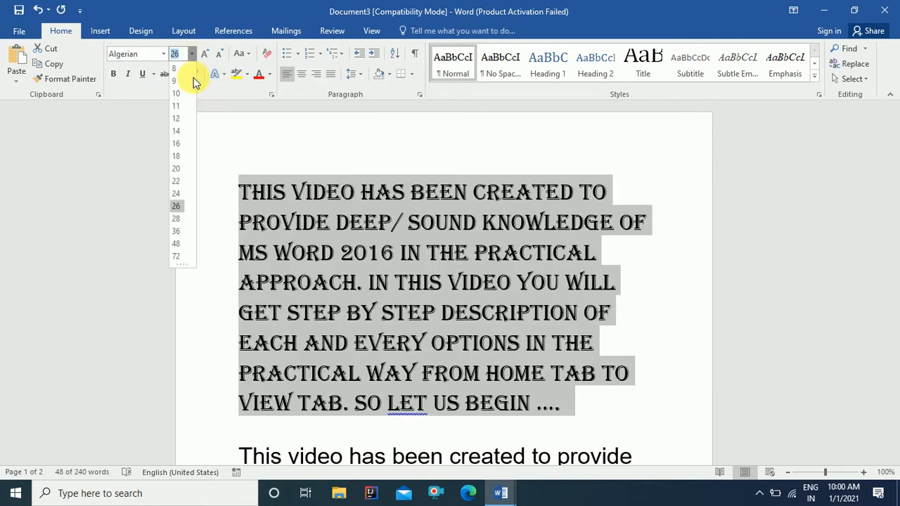
pyautogui.click(177, 219)
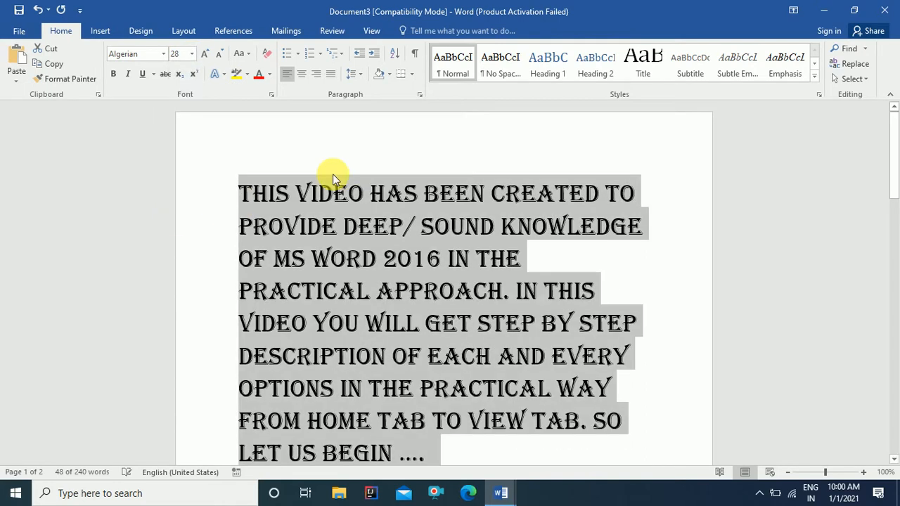
pyautogui.scroll(-2, 483, 203)
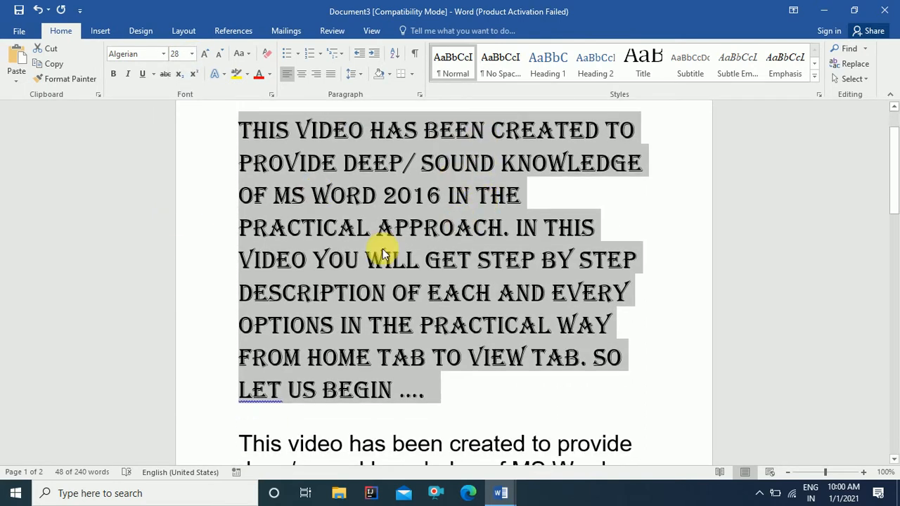
pyautogui.scroll(-5, 355, 271)
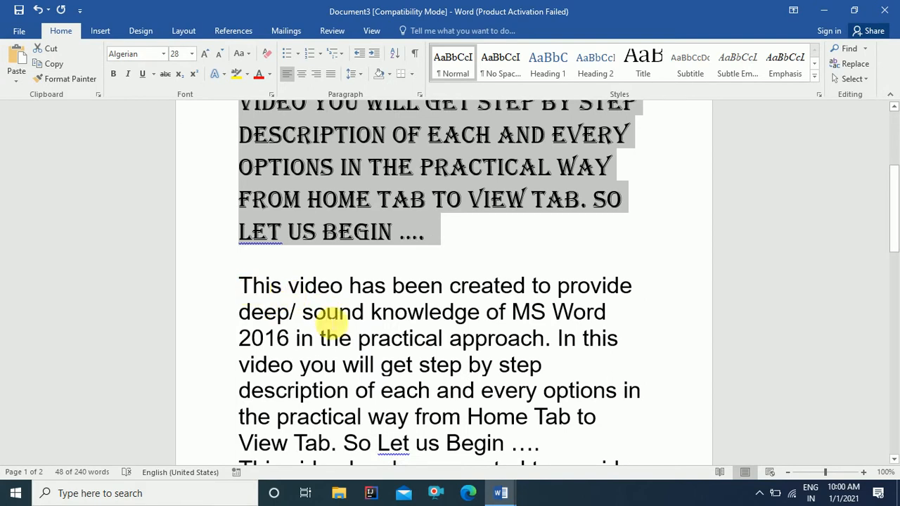
pyautogui.scroll(6, 284, 206)
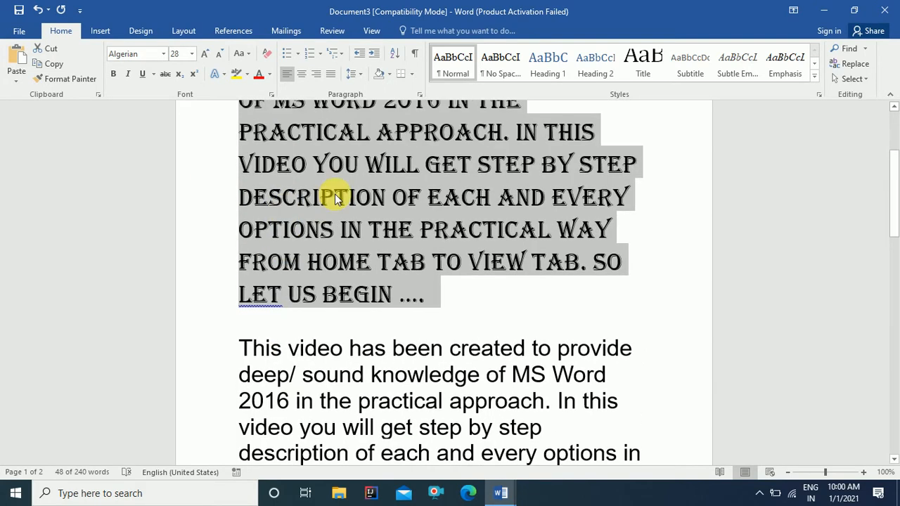
# Step: Use Format Painter to copy the Algerian caps style onto the next paragraph's opening sentence
pyautogui.click(318, 163)
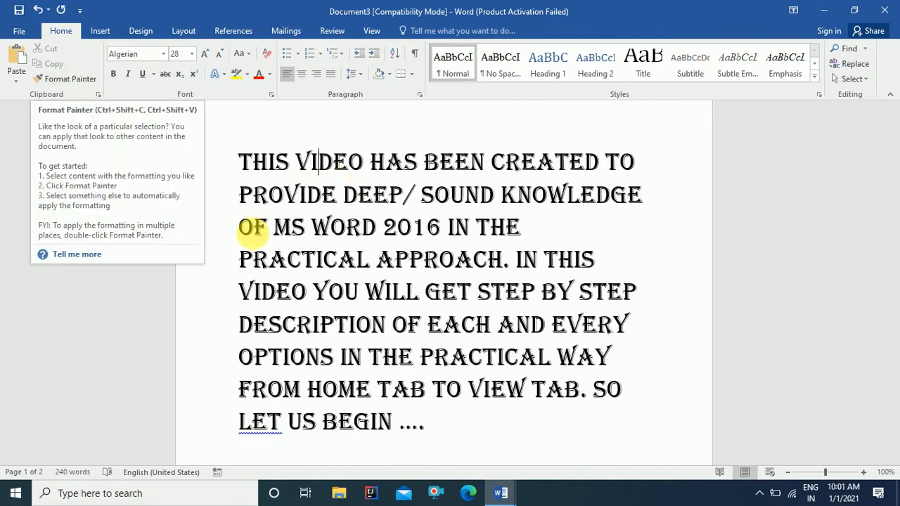
pyautogui.moveTo(243, 163); pyautogui.dragTo(330, 199)
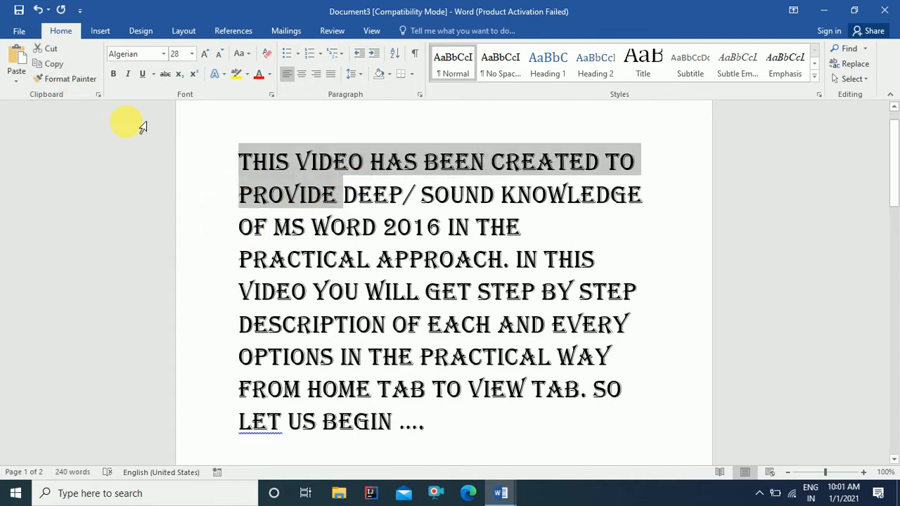
pyautogui.click(88, 81)
pyautogui.click(86, 80)
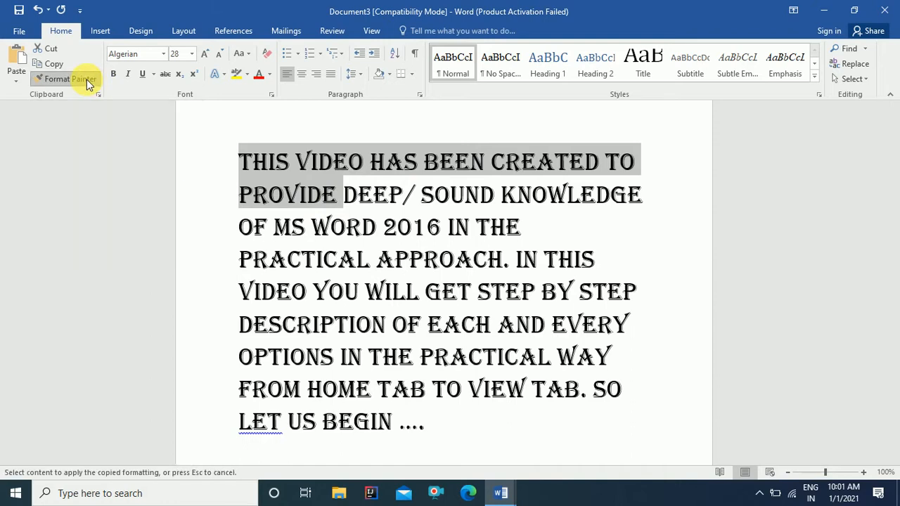
pyautogui.scroll(-1, 307, 280)
pyautogui.scroll(-6, 306, 280)
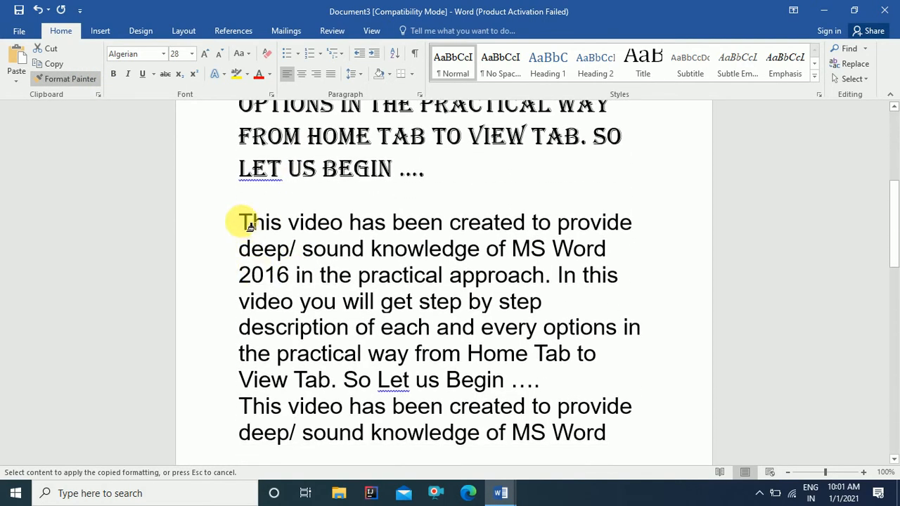
pyautogui.moveTo(250, 225)
pyautogui.mouseDown()
pyautogui.moveTo(358, 236)
pyautogui.moveTo(458, 277)
pyautogui.moveTo(545, 275)
pyautogui.moveTo(557, 285)
pyautogui.moveTo(543, 276)
pyautogui.mouseUp()
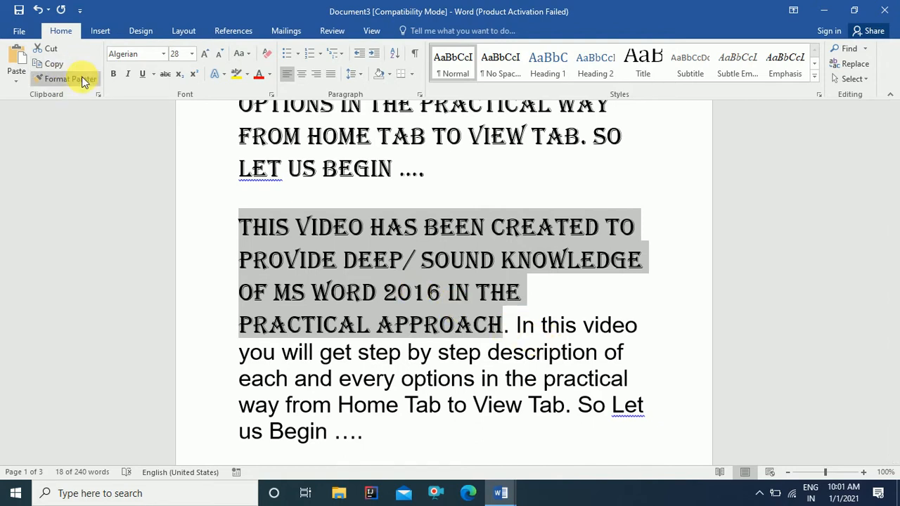
# Step: Select the entire Algerian first paragraph
pyautogui.scroll(3, 330, 242)
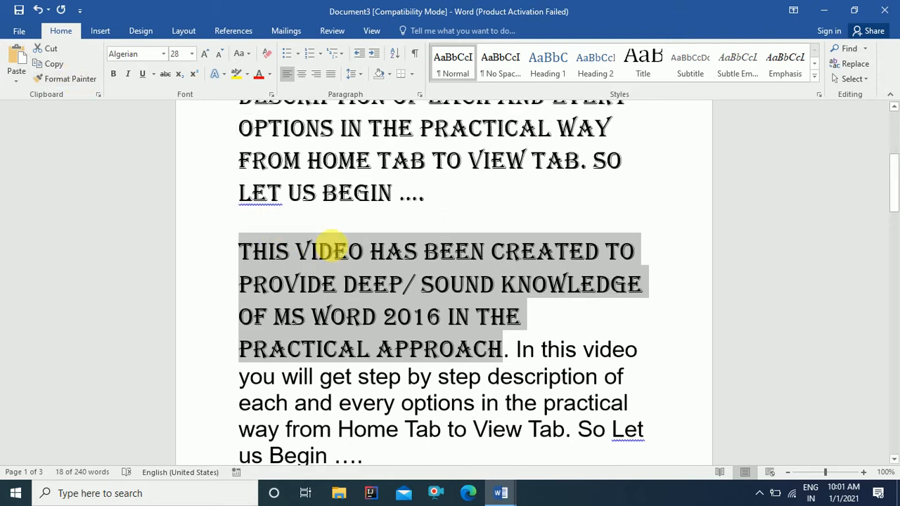
pyautogui.scroll(2, 267, 260)
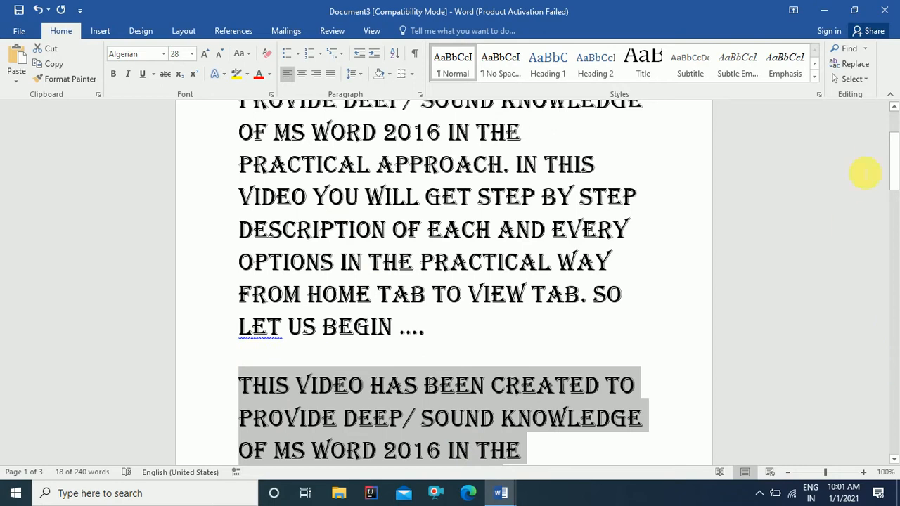
pyautogui.moveTo(893, 150); pyautogui.dragTo(893, 111)
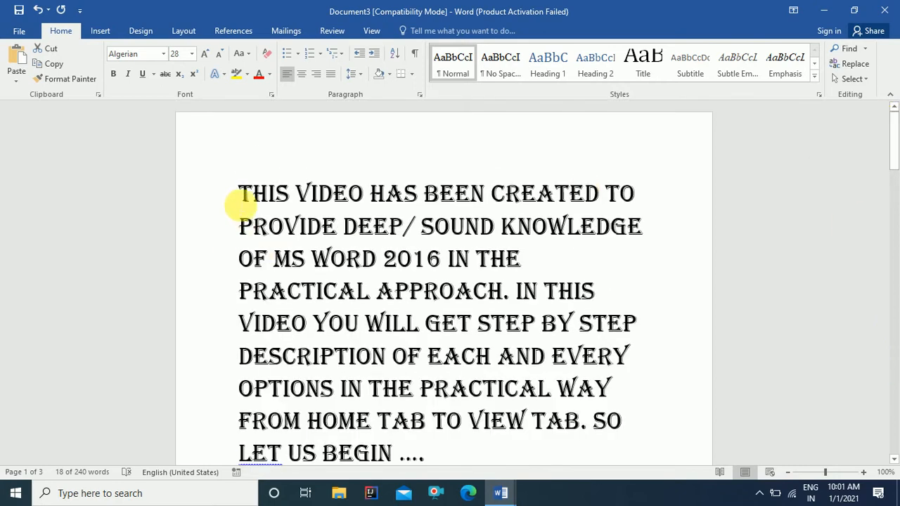
pyautogui.moveTo(243, 195); pyautogui.dragTo(442, 451)
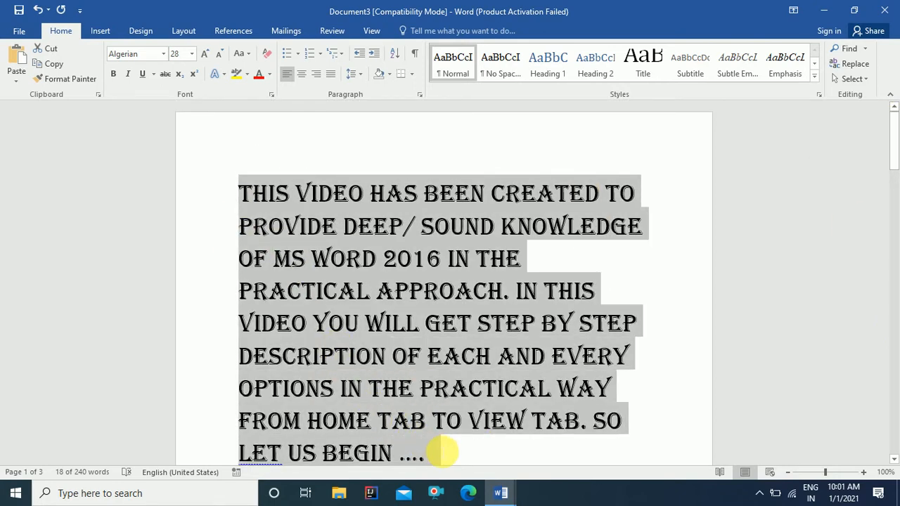
pyautogui.scroll(-1, 577, 343)
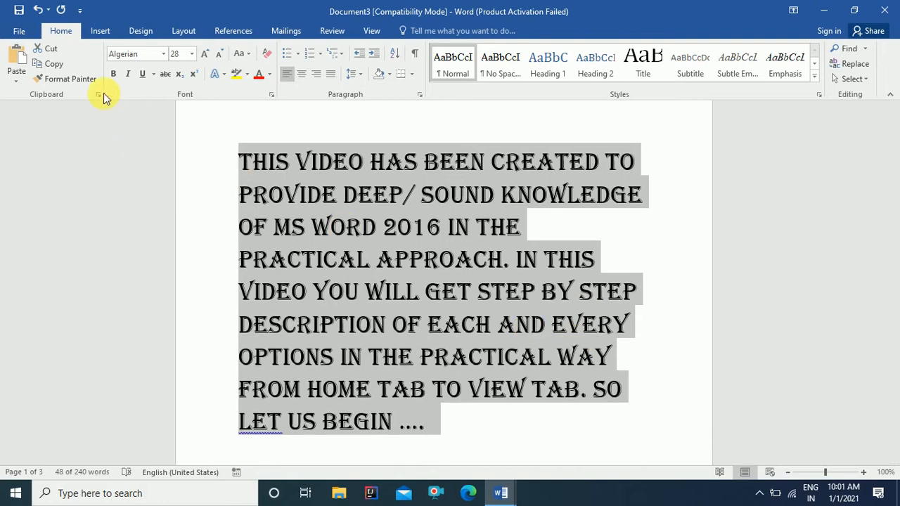
# Step: Cut the Algerian paragraph and paste it on a new line above 'description' on page 2
pyautogui.click(55, 52)
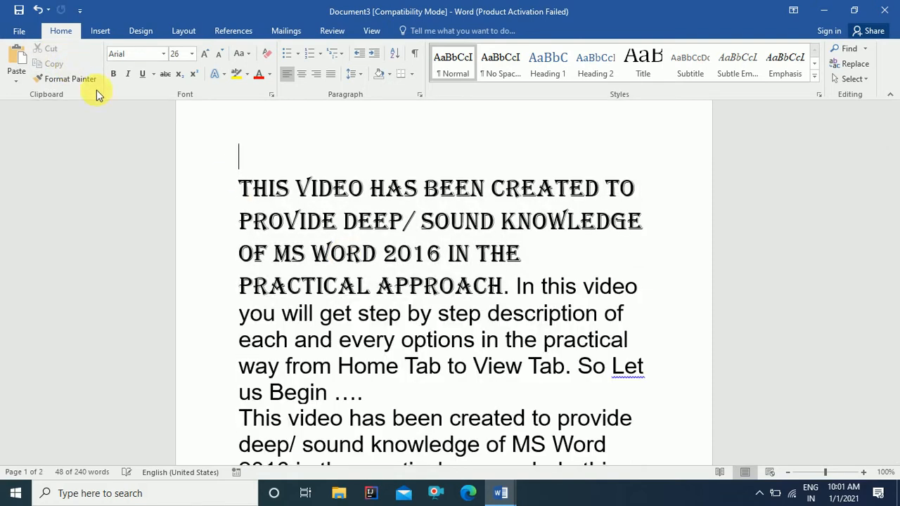
pyautogui.scroll(-10, 355, 281)
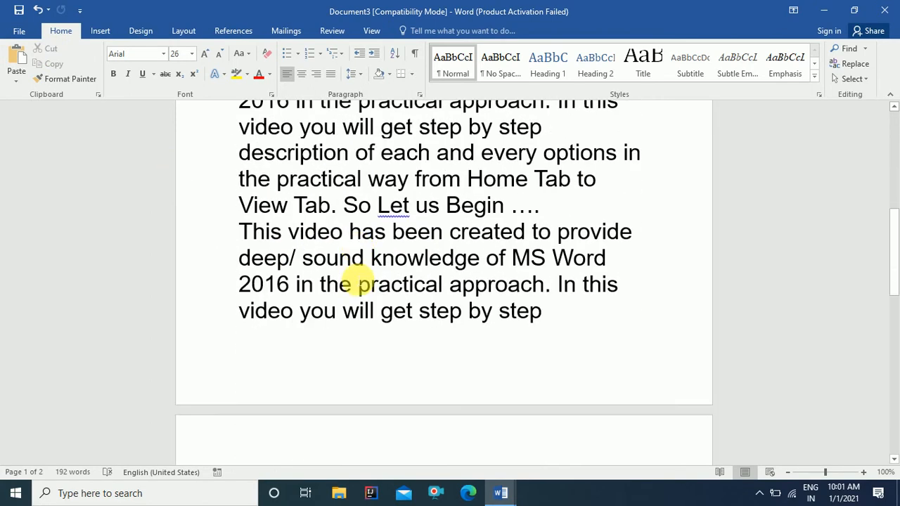
pyautogui.click(251, 344)
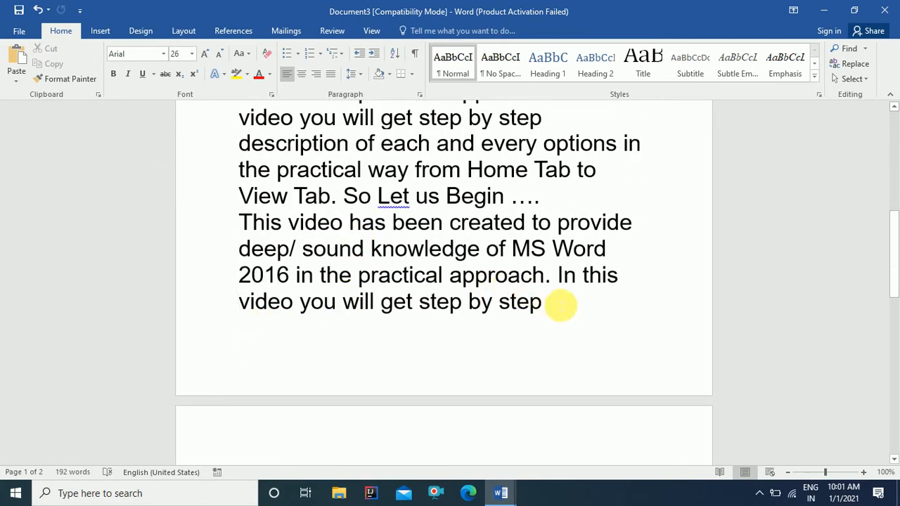
pyautogui.click(560, 305)
pyautogui.press('Return')
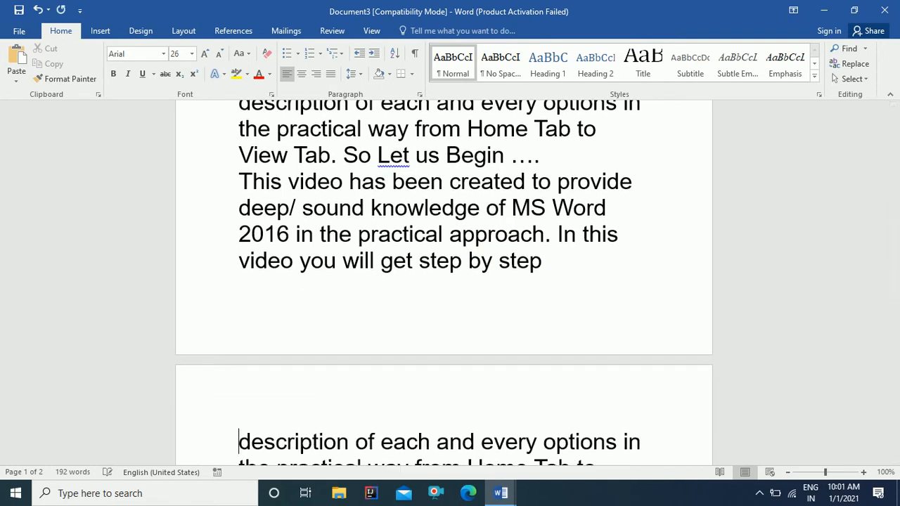
pyautogui.press('Return')
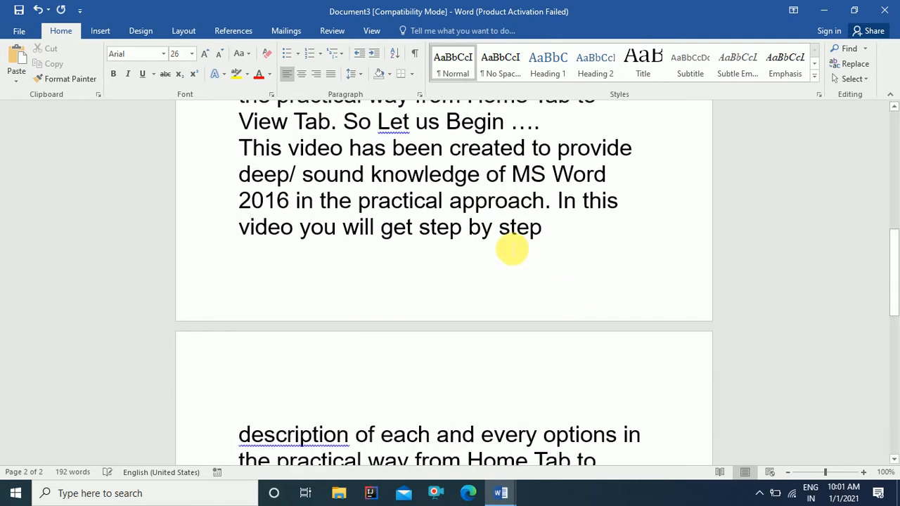
pyautogui.press('Up')
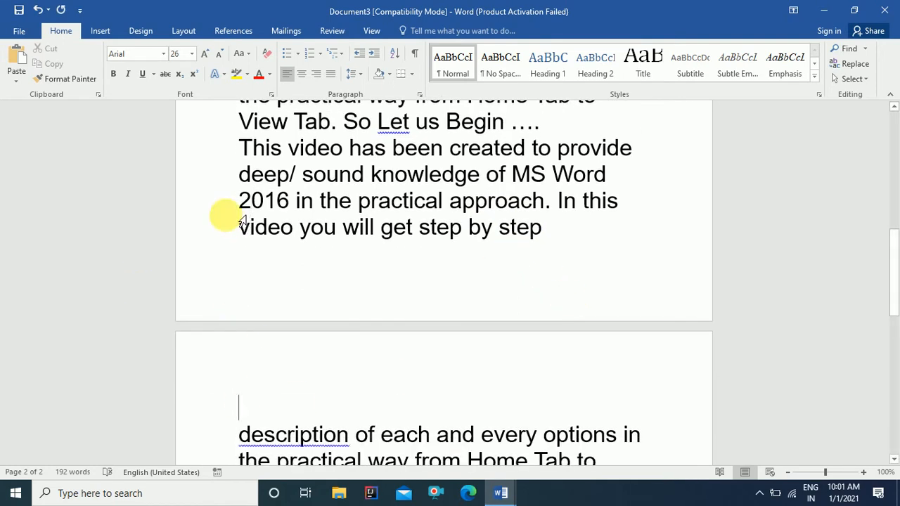
pyautogui.click(15, 60)
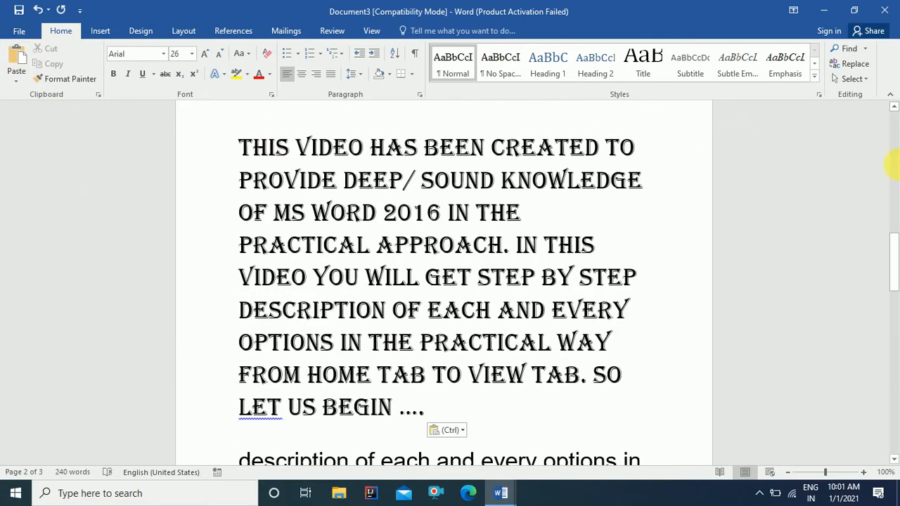
pyautogui.moveTo(894, 258); pyautogui.dragTo(891, 113)
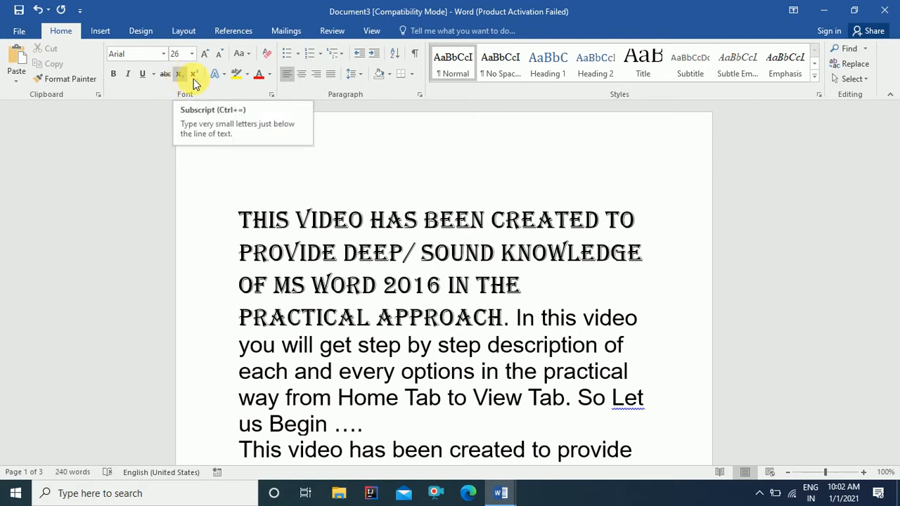
# Step: Insert two new lines above the heading reading H2O and A2
pyautogui.click(240, 224)
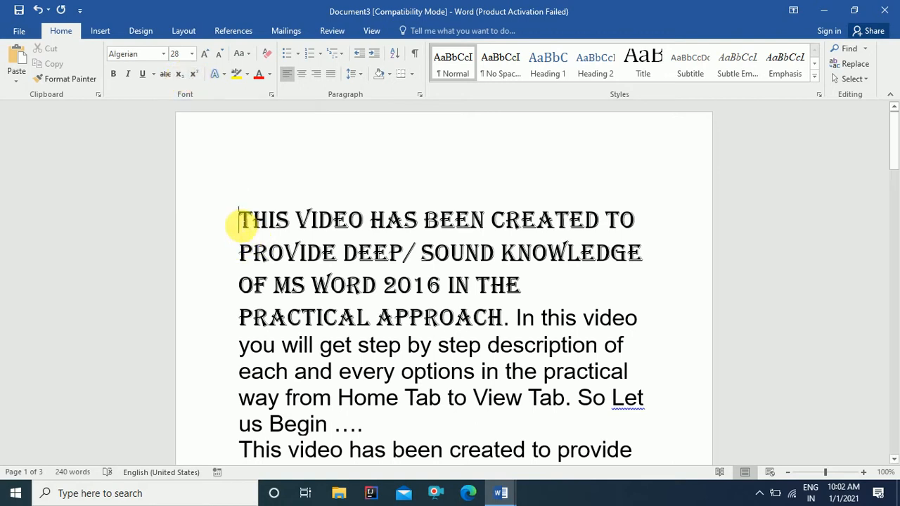
pyautogui.press('Return')
pyautogui.press('Up')
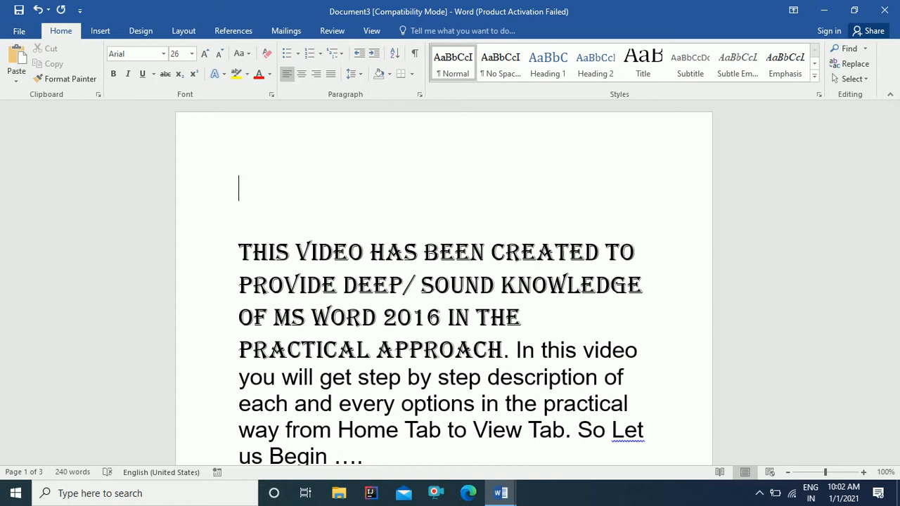
pyautogui.write('H2O')
pyautogui.press('Return')
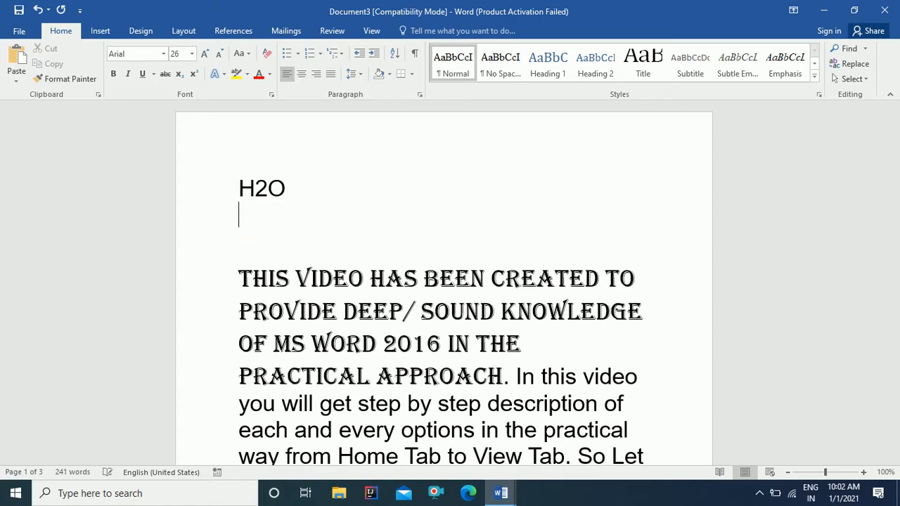
pyautogui.write('A2')
# Step: Make the 2 in H2O a subscript, then select the 2 in A2
pyautogui.click(267, 188)
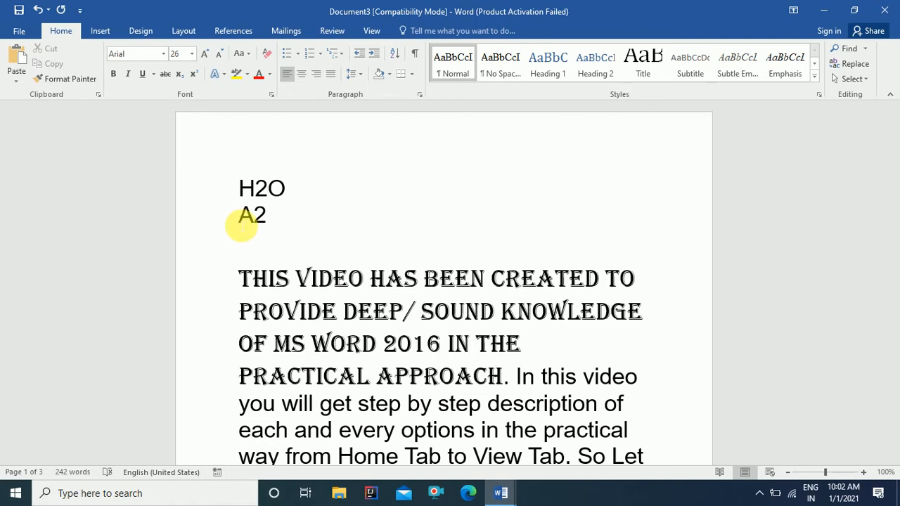
pyautogui.hotkey('shift', 'Left')
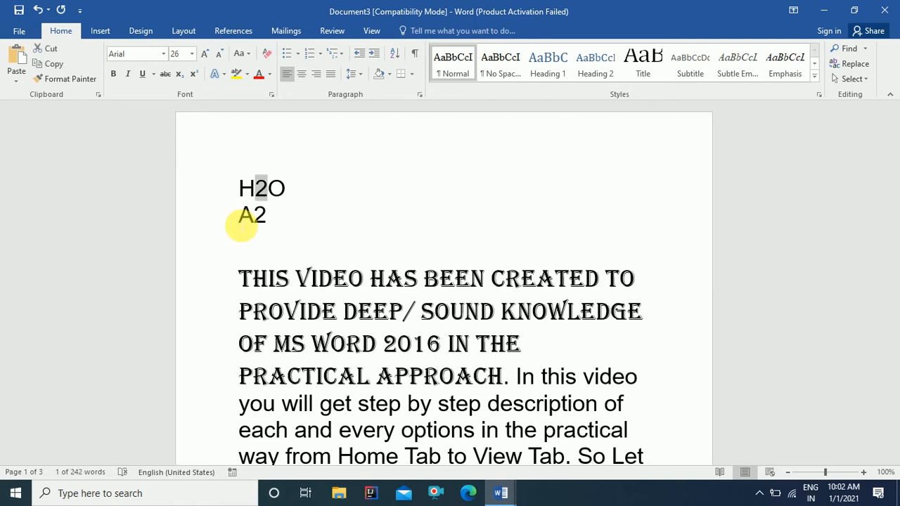
pyautogui.click(180, 74)
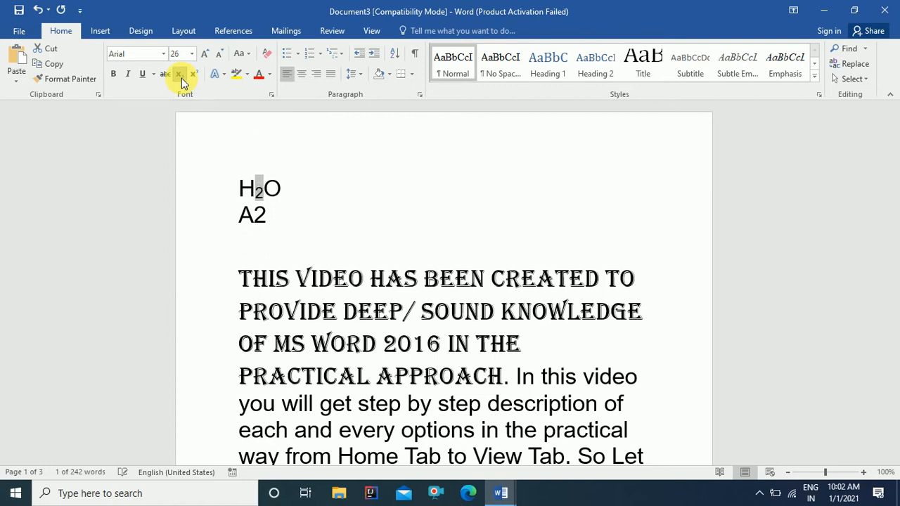
pyautogui.click(181, 78)
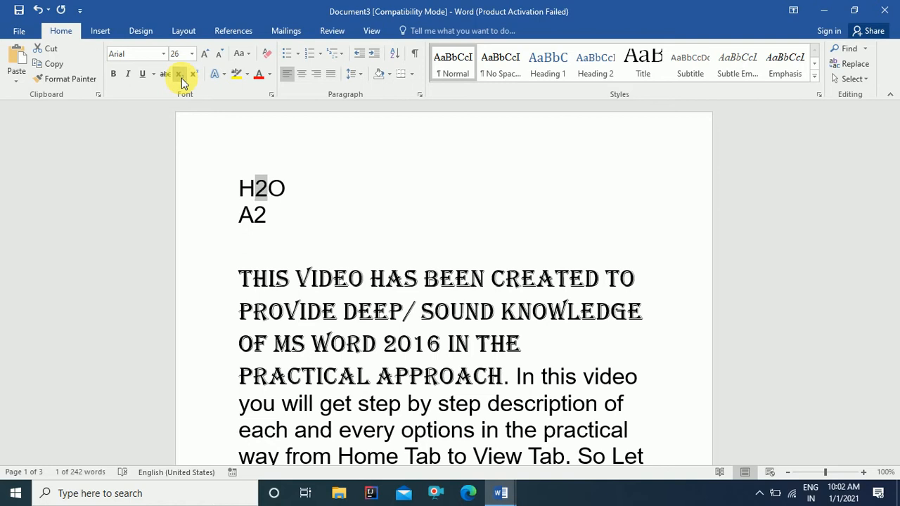
pyautogui.click(182, 78)
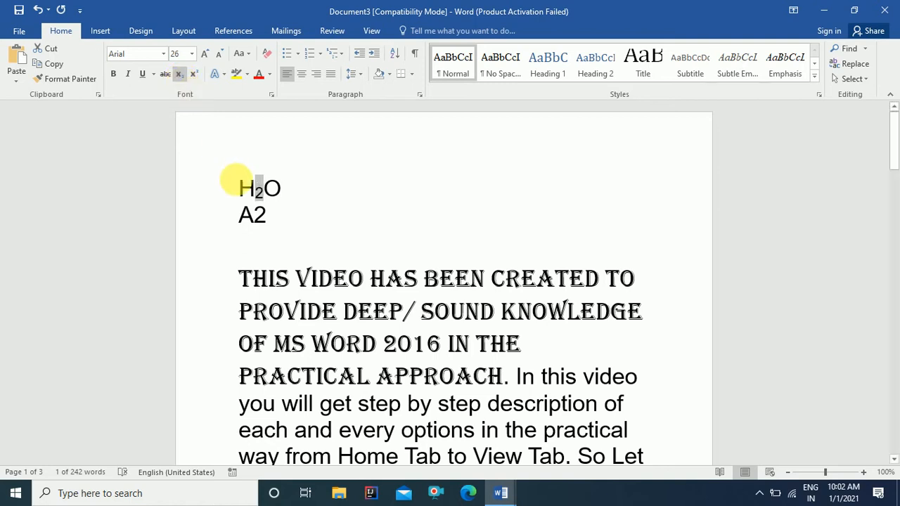
pyautogui.click(273, 217)
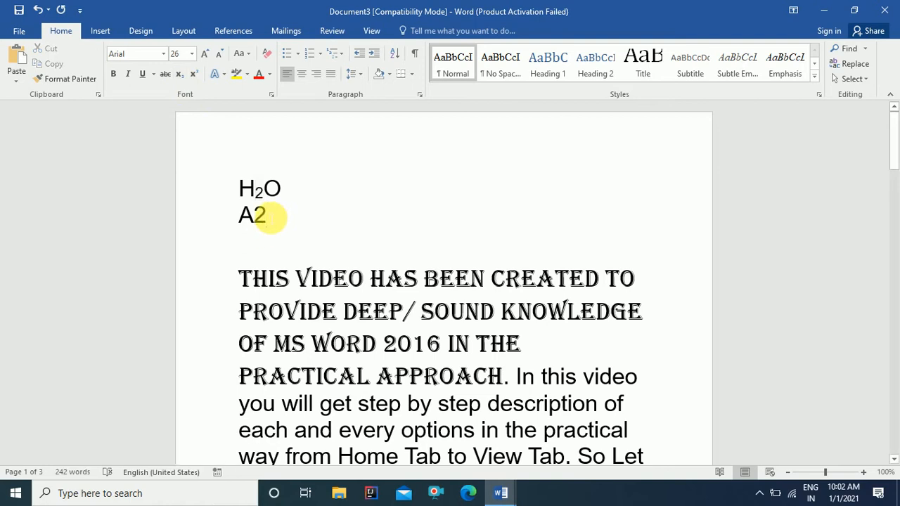
pyautogui.moveTo(267, 216); pyautogui.dragTo(264, 216)
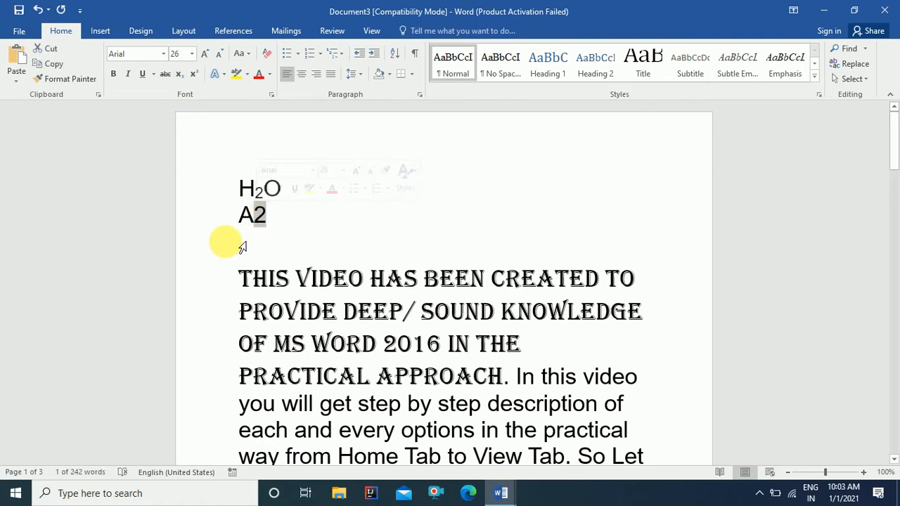
# Step: Superscript the 2 in A2, then select the sample paragraph through 'View Tab'
pyautogui.click(195, 76)
pyautogui.press('Right')
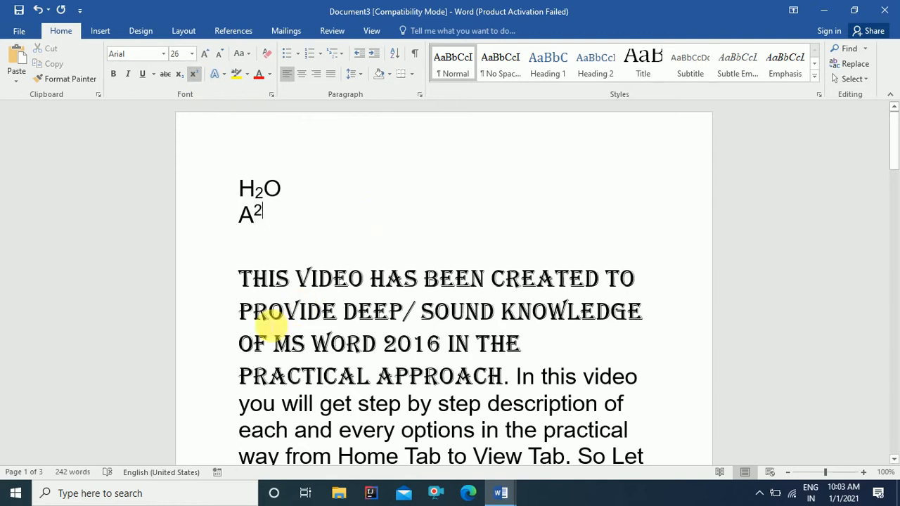
pyautogui.scroll(-2, 267, 323)
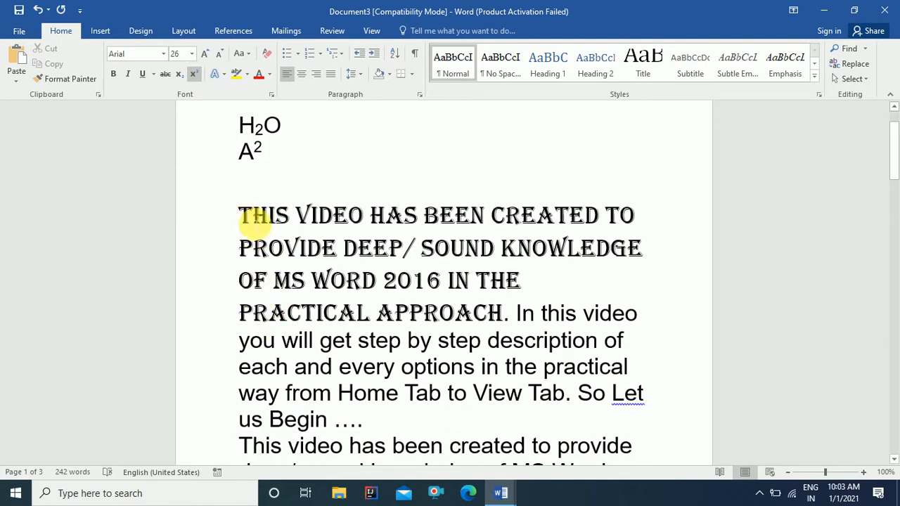
pyautogui.moveTo(251, 219); pyautogui.dragTo(570, 426)
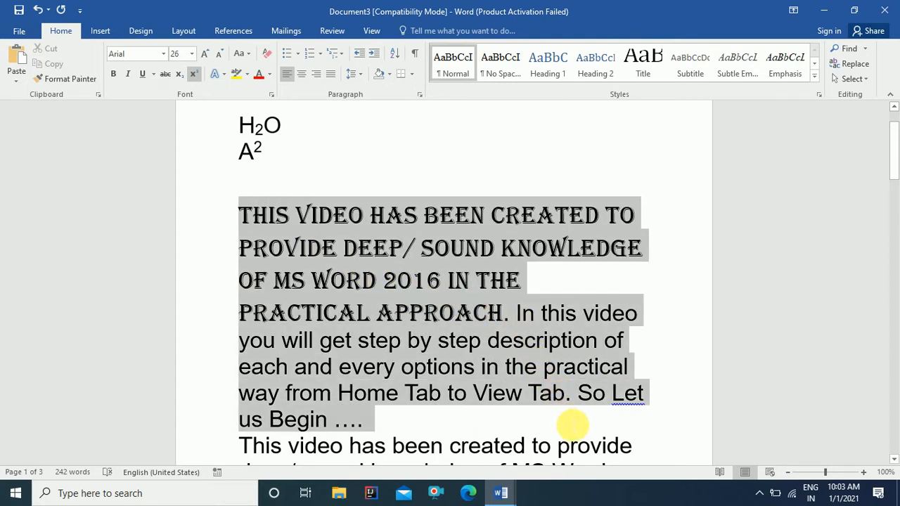
# Step: Grow and shrink the paragraph text several times, then set it to exactly 24 pt
pyautogui.click(206, 57)
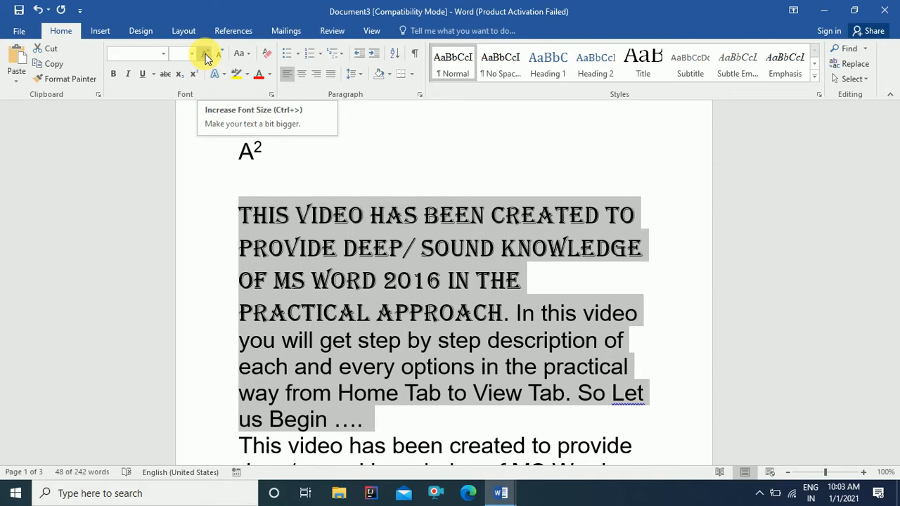
pyautogui.click(205, 57)
pyautogui.click(205, 56)
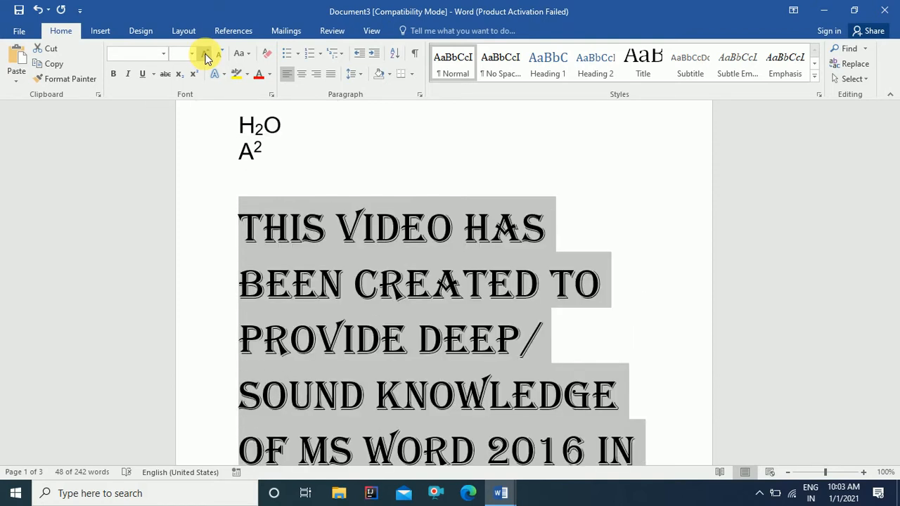
pyautogui.click(205, 56)
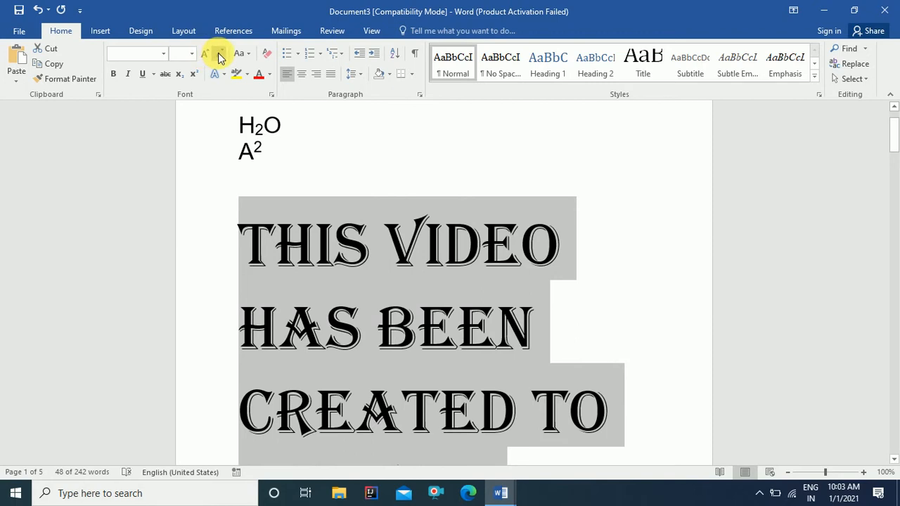
pyautogui.click(218, 56)
pyautogui.click(219, 56)
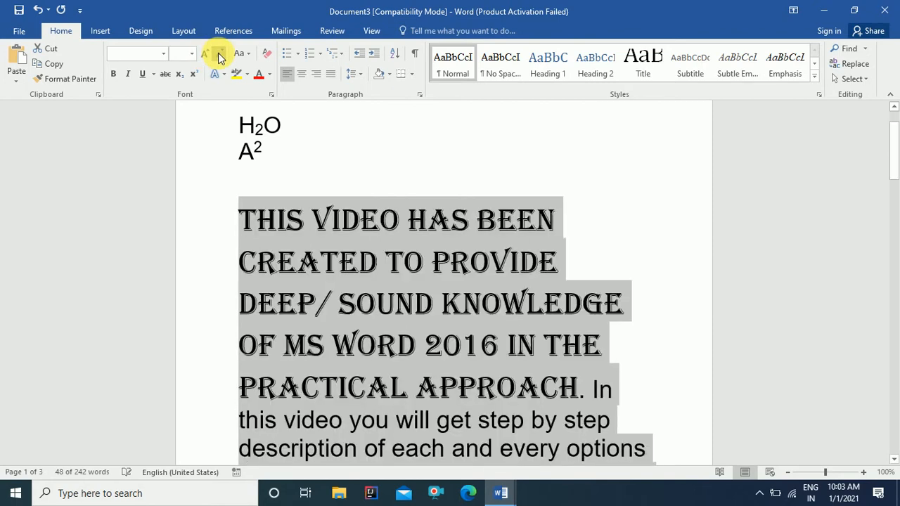
pyautogui.click(218, 56)
pyautogui.click(219, 56)
pyautogui.click(219, 57)
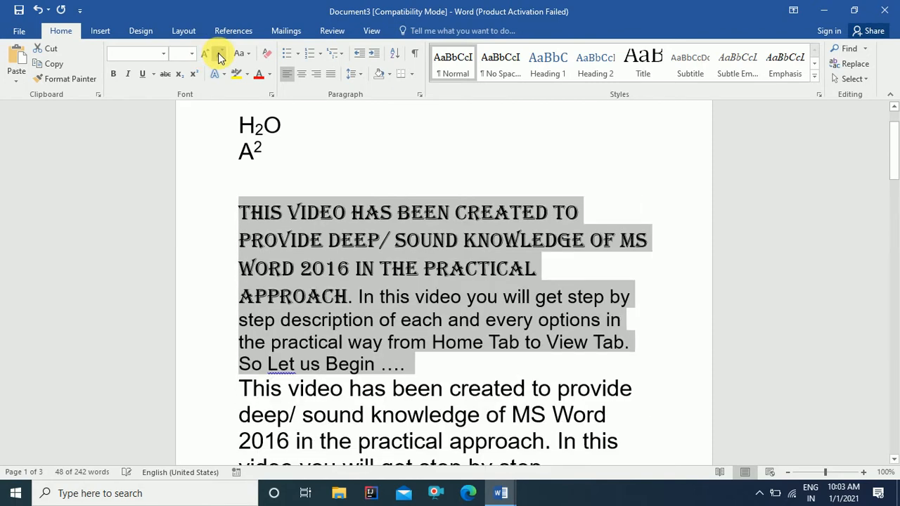
pyautogui.click(181, 55)
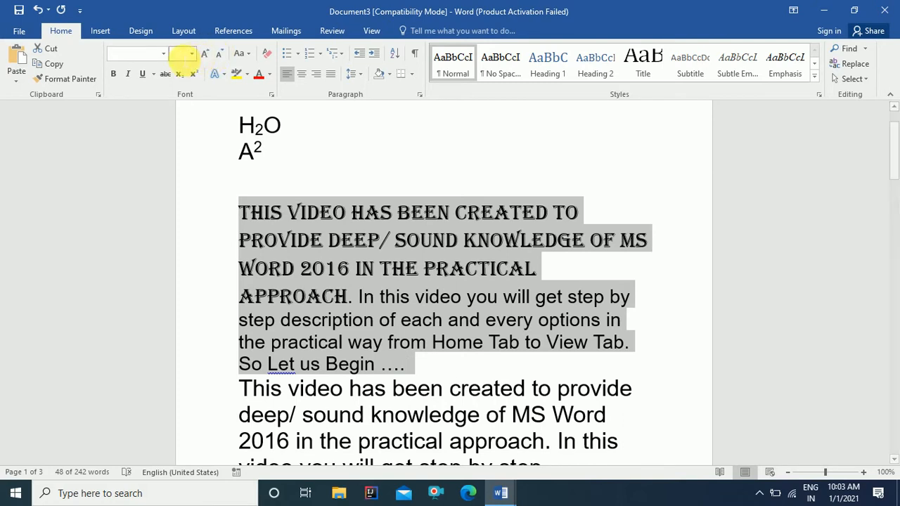
pyautogui.write('24')
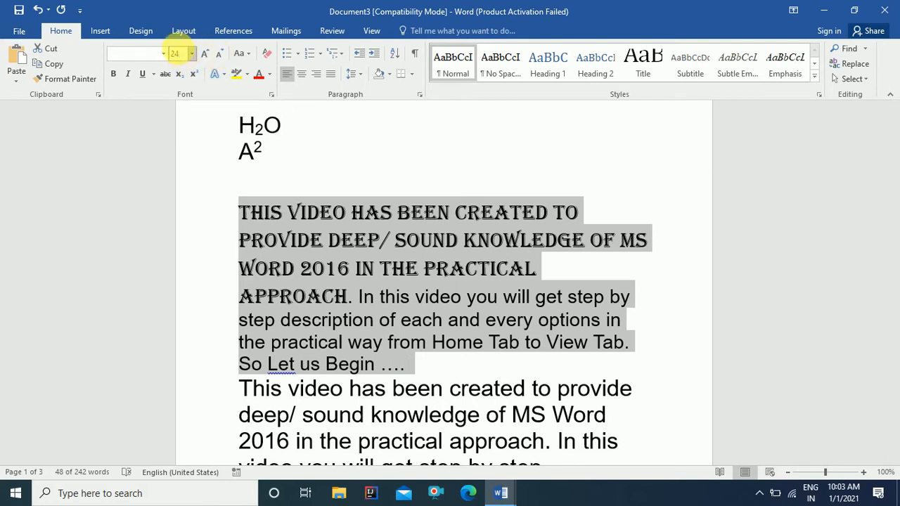
pyautogui.press('Return')
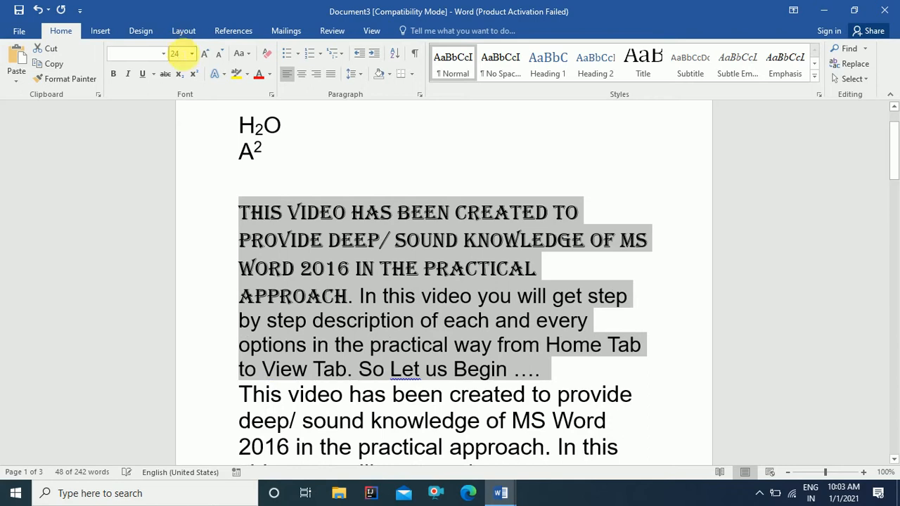
# Step: Grow the paragraph through 26, 28 and 36 to 48 pt, then shrink it back to 24 pt
pyautogui.click(205, 56)
pyautogui.click(205, 56)
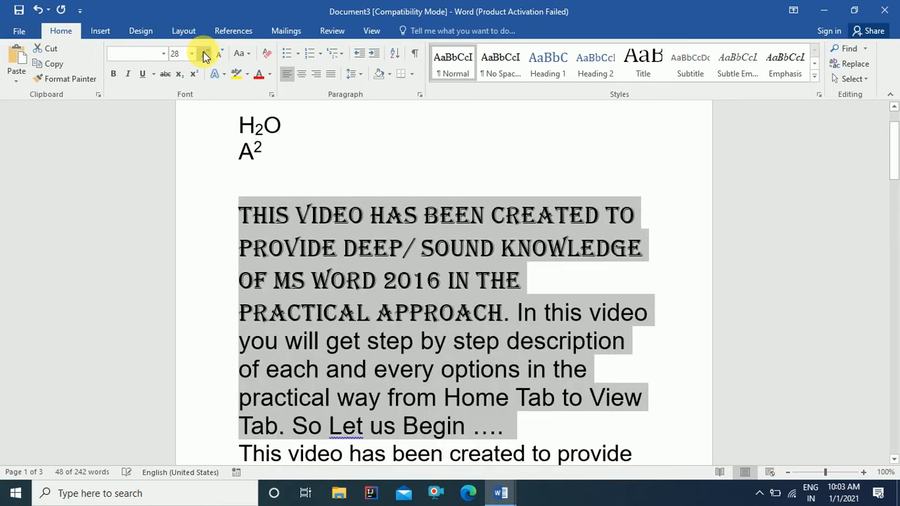
pyautogui.click(205, 55)
pyautogui.click(205, 56)
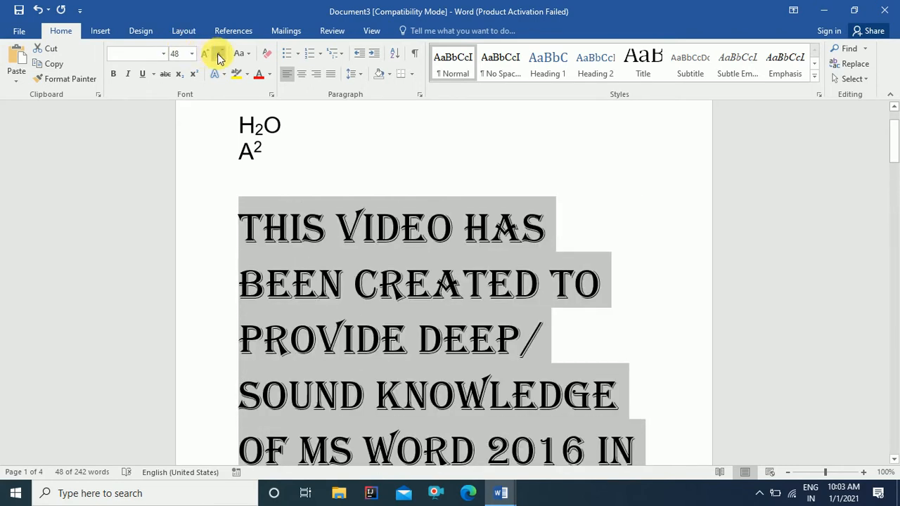
pyautogui.click(217, 54)
pyautogui.click(217, 53)
pyautogui.click(217, 54)
pyautogui.click(217, 53)
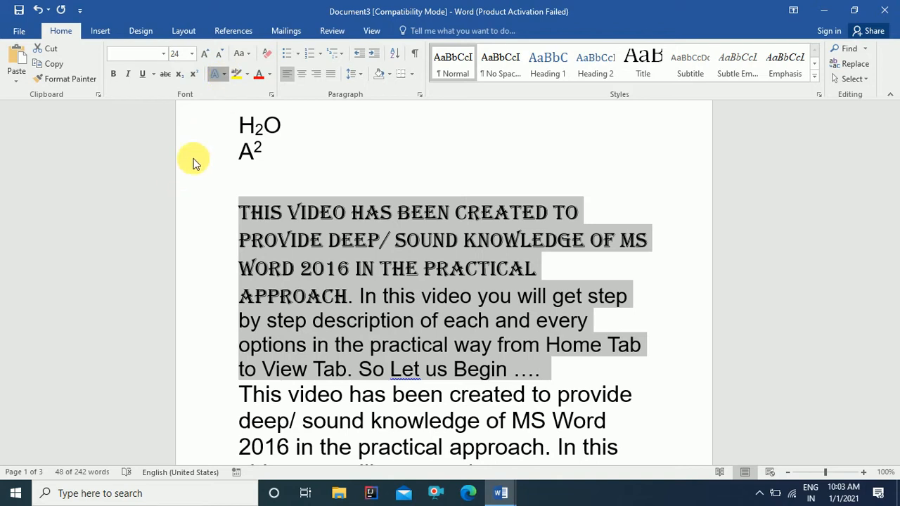
# Step: Apply the purple gradient outlined text effect preset with a dark orange outline
pyautogui.click(224, 75)
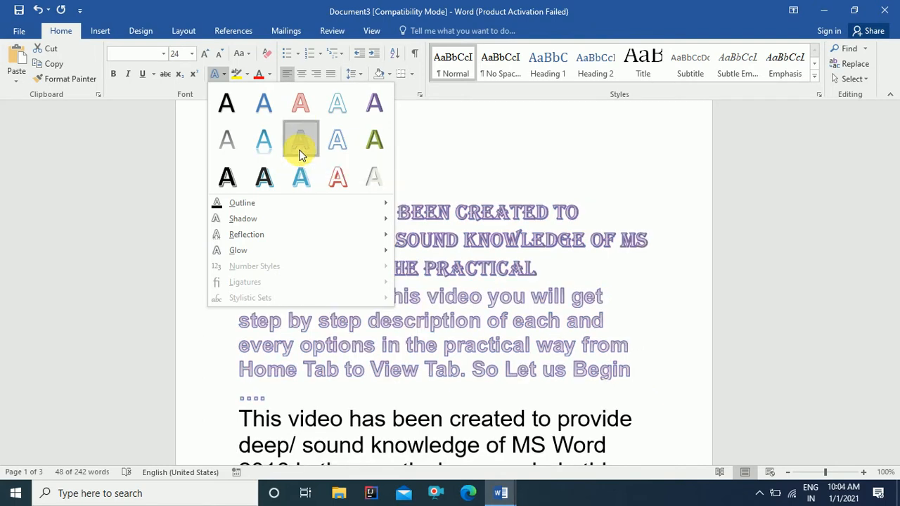
pyautogui.click(300, 144)
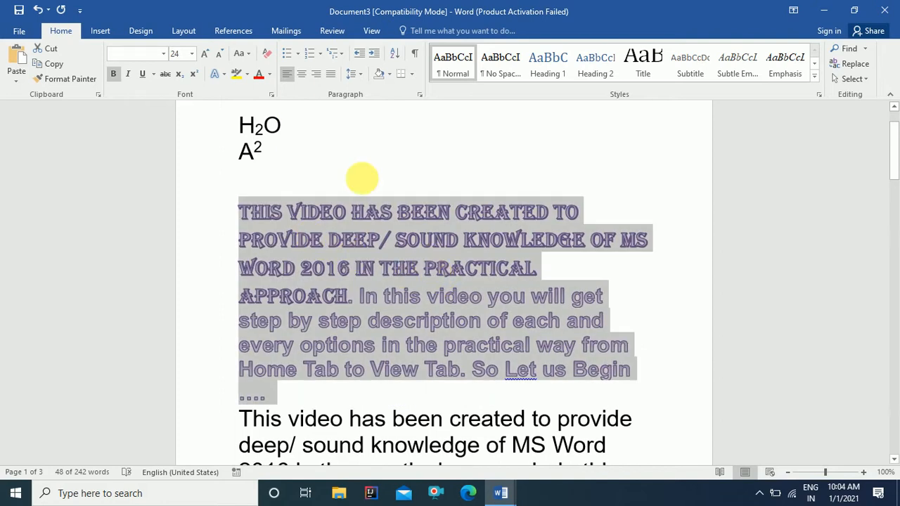
pyautogui.click(224, 76)
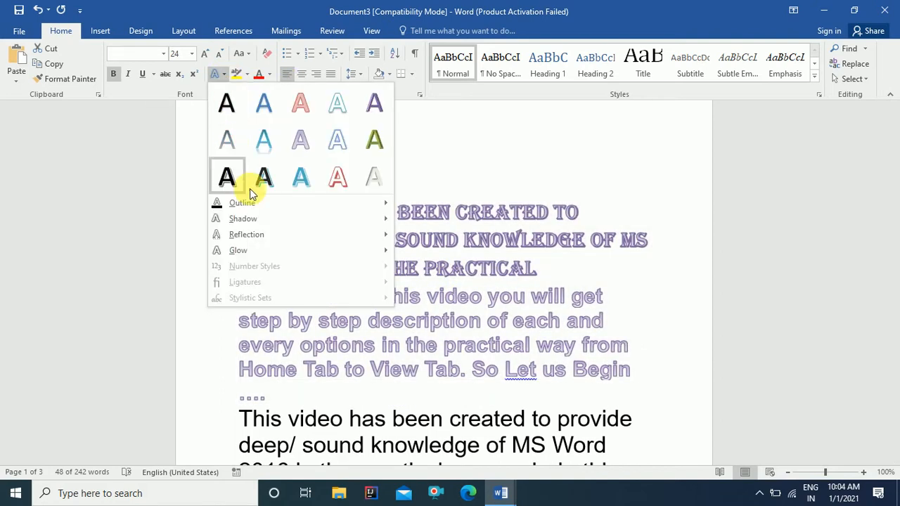
pyautogui.moveTo(251, 210)
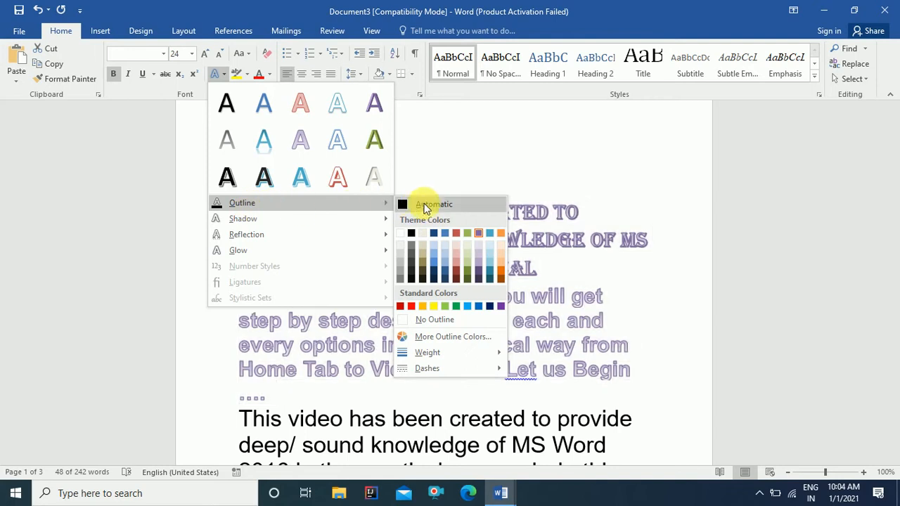
pyautogui.click(457, 274)
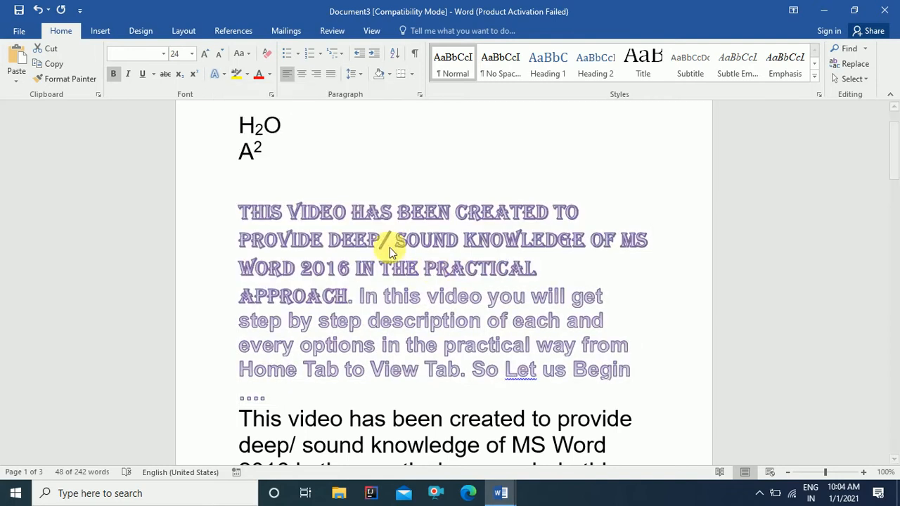
# Step: Add an inner shadow to the text and reselect the whole paragraph
pyautogui.click(223, 73)
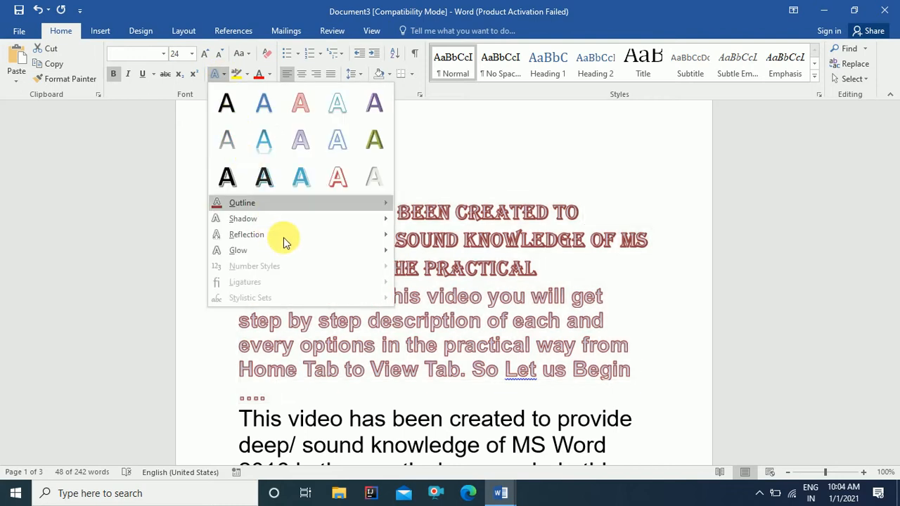
pyautogui.moveTo(367, 221)
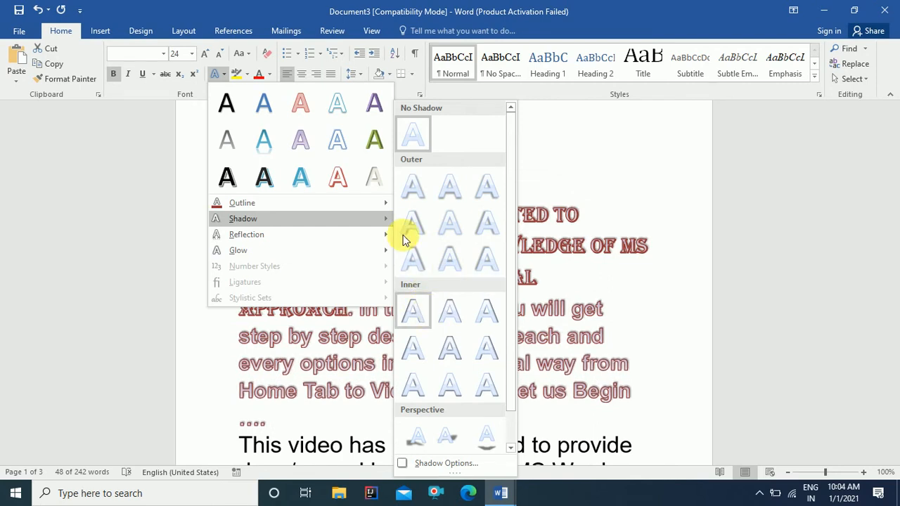
pyautogui.click(448, 323)
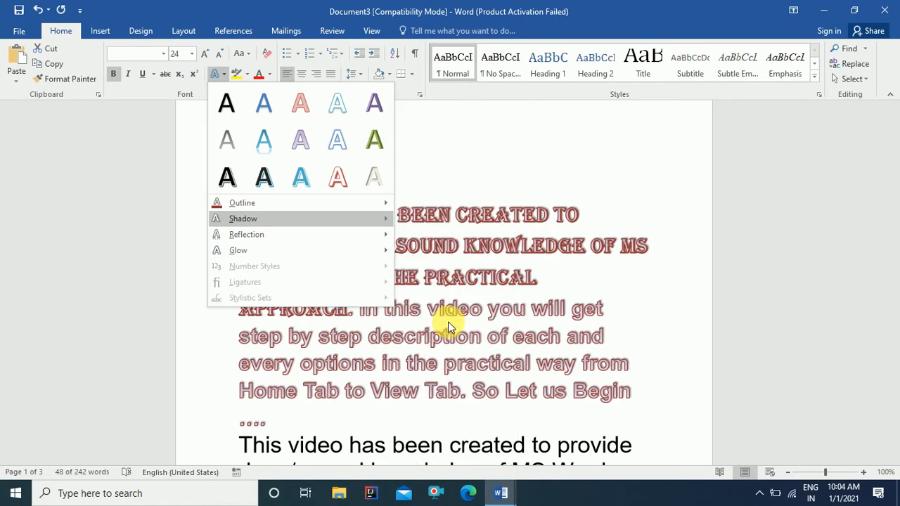
pyautogui.tripleClick(306, 202)
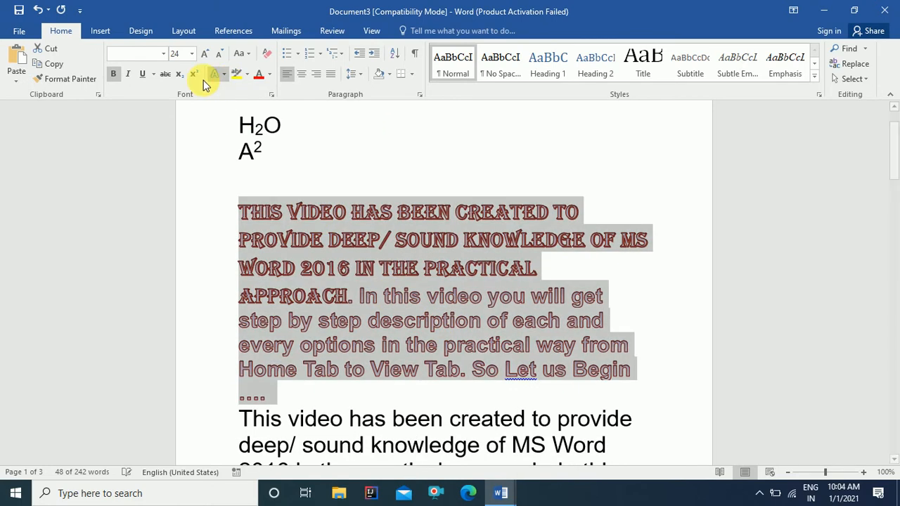
# Step: Add a reflection variation beneath the paragraph's lettering
pyautogui.click(222, 74)
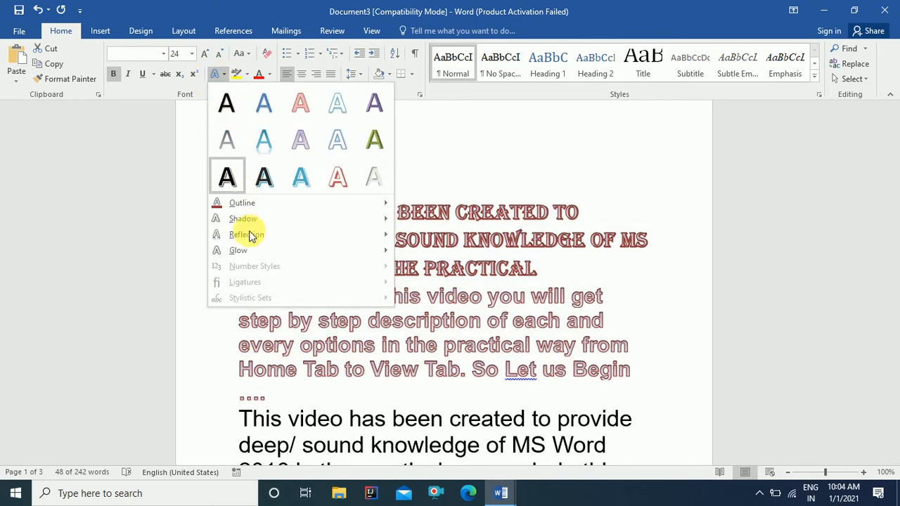
pyautogui.moveTo(301, 237)
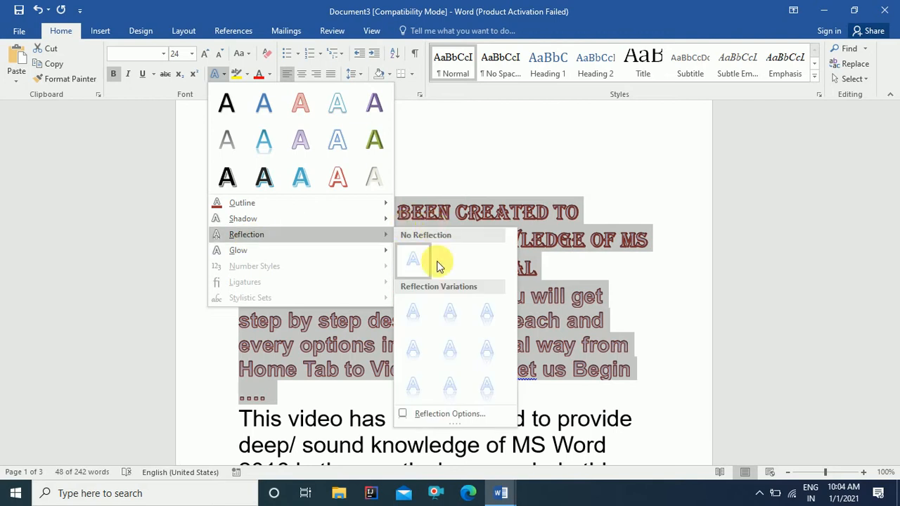
pyautogui.click(450, 351)
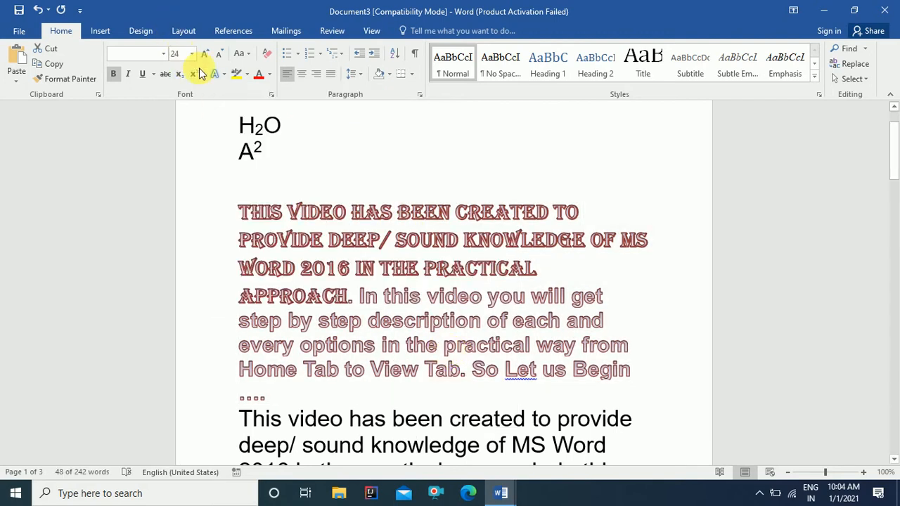
# Step: Add an orange glow around the text and reselect the paragraph
pyautogui.click(224, 75)
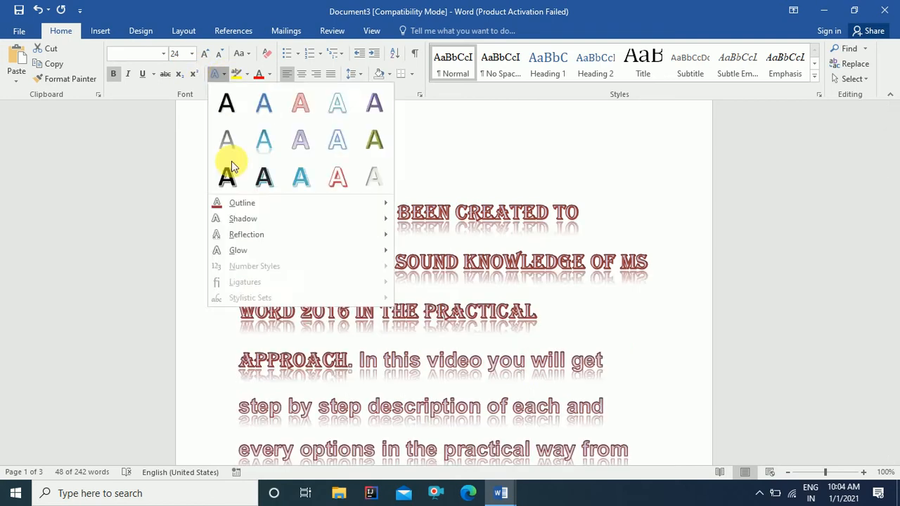
pyautogui.click(227, 168)
pyautogui.click(224, 74)
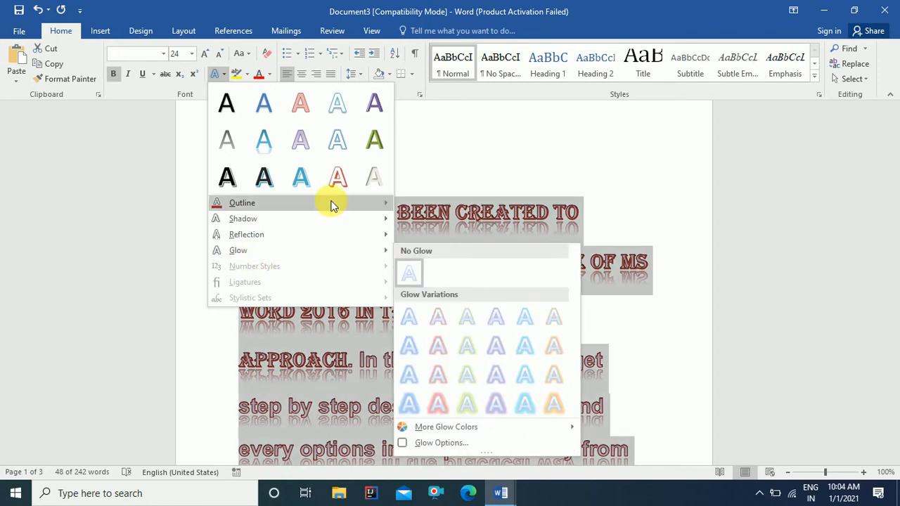
pyautogui.click(436, 380)
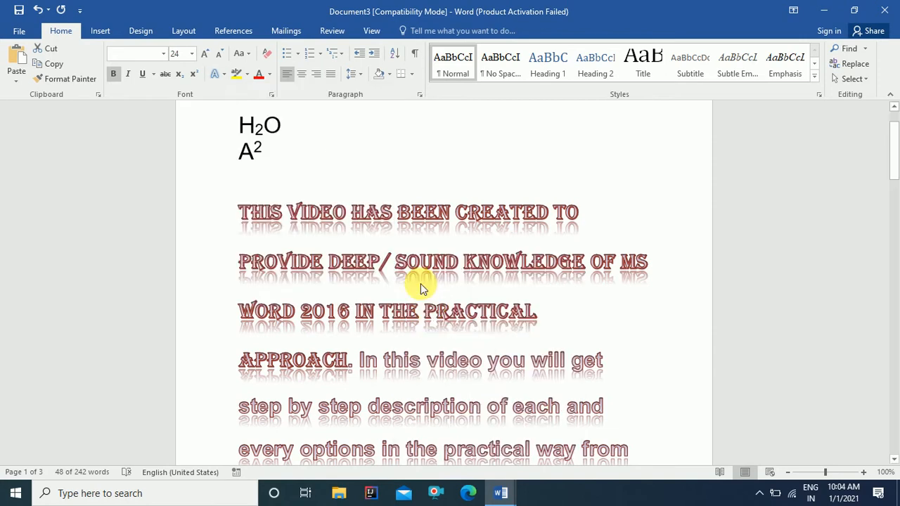
pyautogui.click(397, 258)
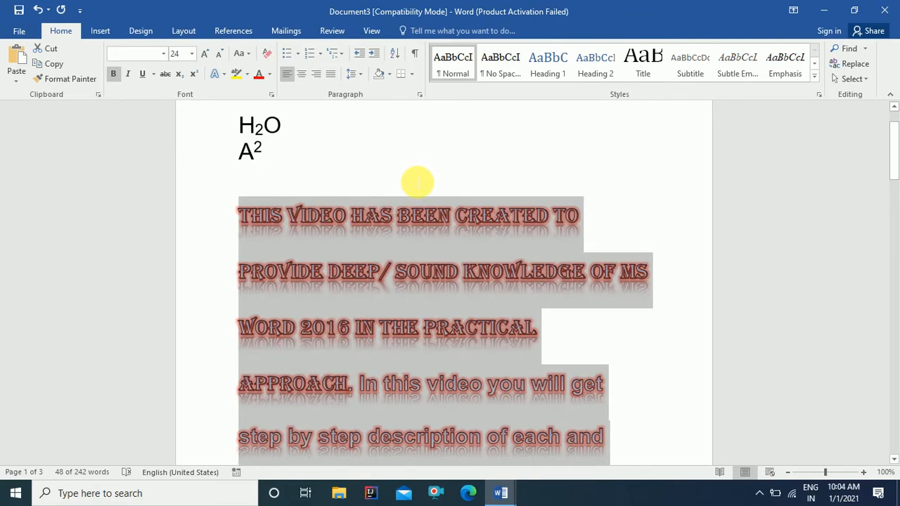
# Step: Undo the text effects to plain text, enlarge it to 48 pt, then set 24 pt
pyautogui.click(418, 182)
pyautogui.hotkey('ctrl', 'z')
pyautogui.hotkey('ctrl', 'z')
pyautogui.hotkey('ctrl', 'z')
pyautogui.hotkey('ctrl', 'z')
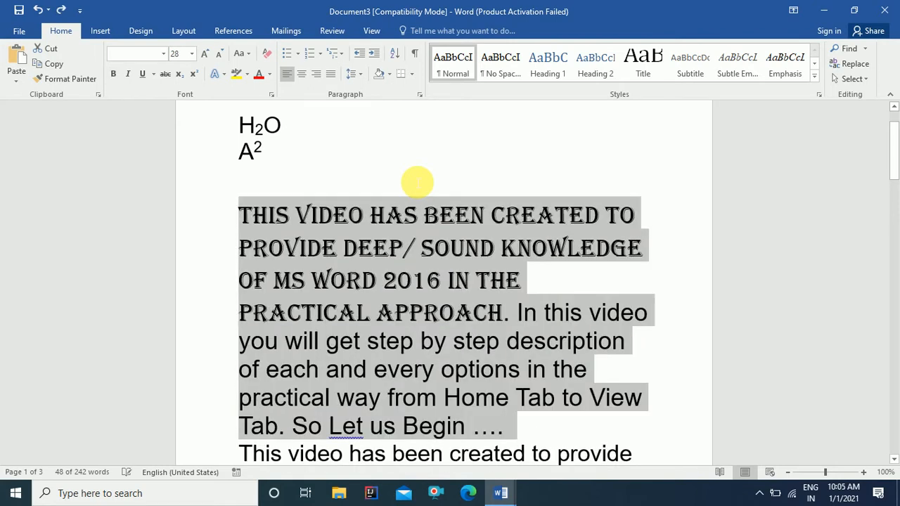
pyautogui.hotkey('ctrl', 'shift', '.')
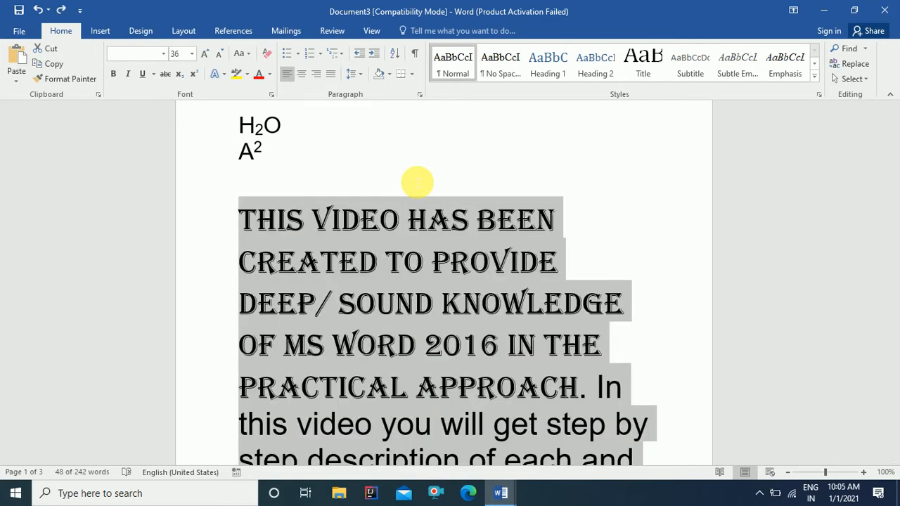
pyautogui.hotkey('ctrl', 'shift', '.')
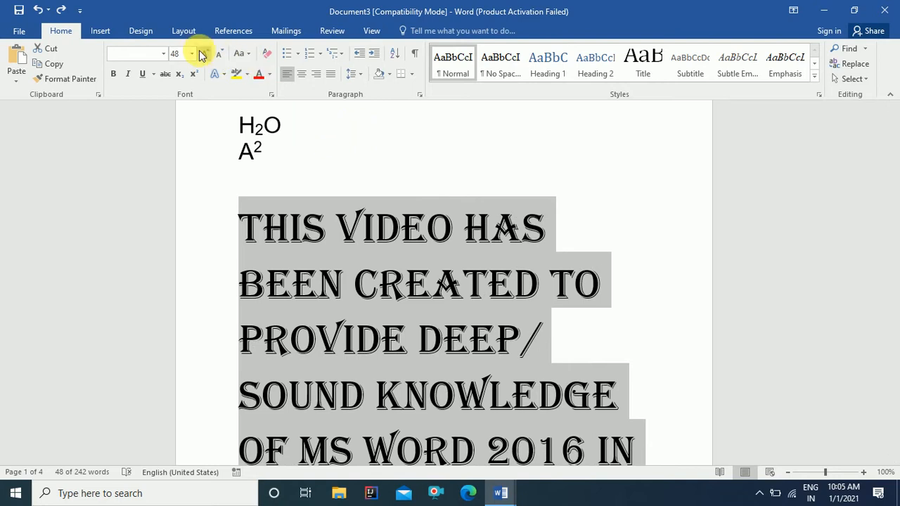
pyautogui.write('24')
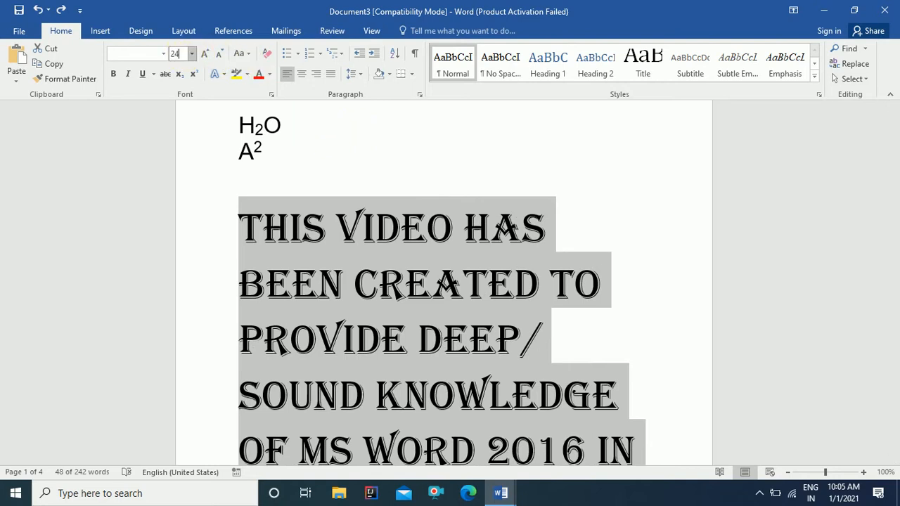
pyautogui.press('Return')
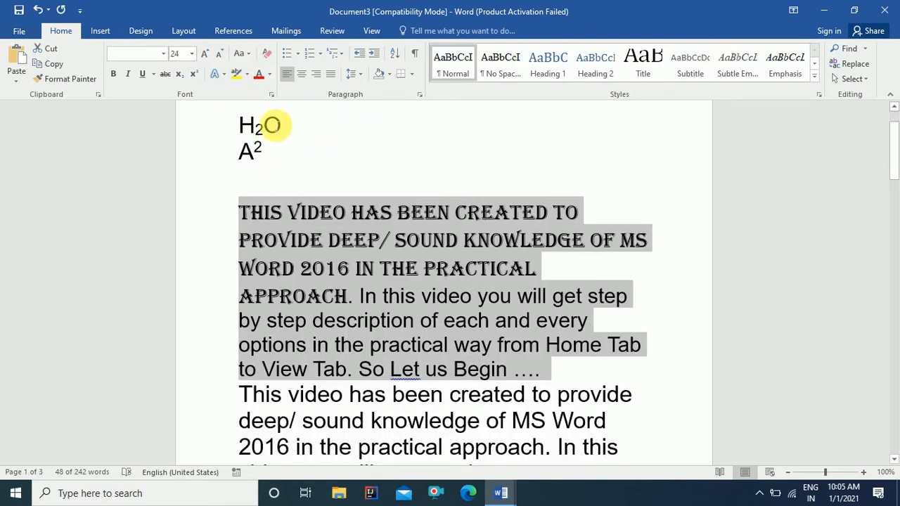
# Step: Give the paragraph an olive (dark yellow) highlight and reselect it
pyautogui.click(246, 76)
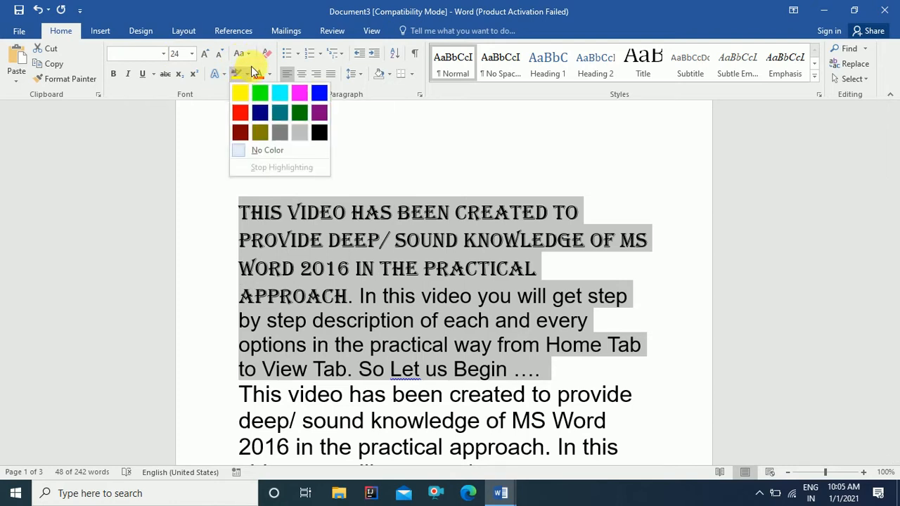
pyautogui.click(249, 73)
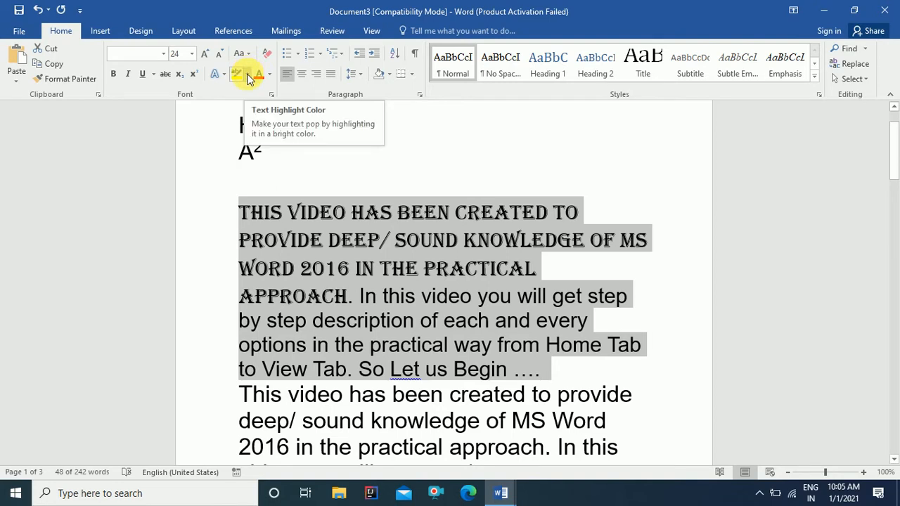
pyautogui.click(248, 75)
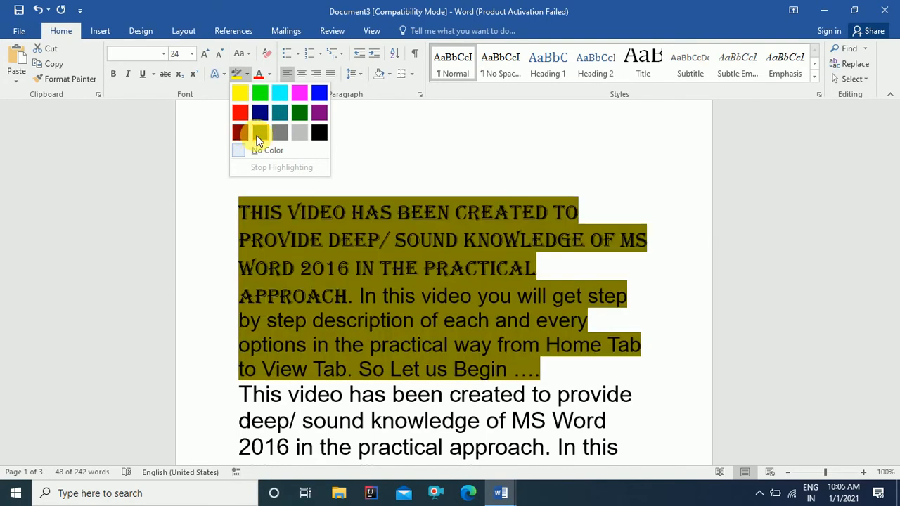
pyautogui.click(259, 138)
pyautogui.click(476, 299)
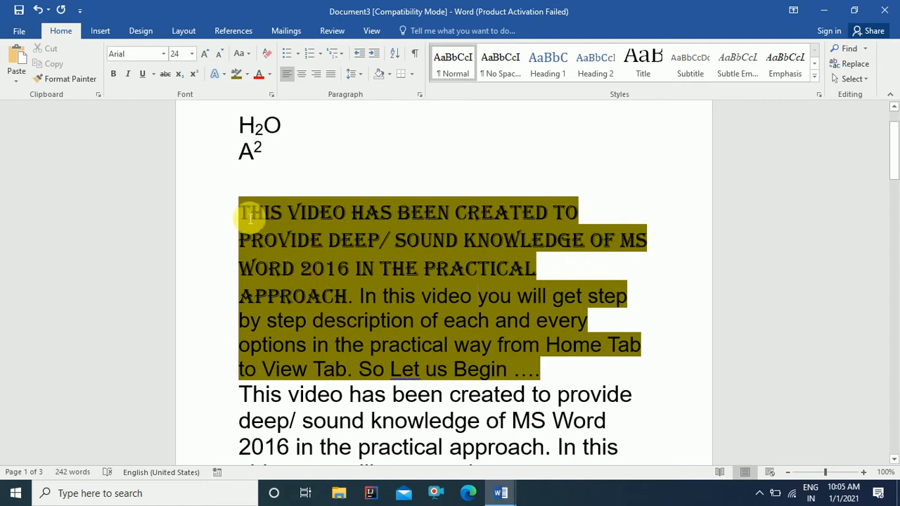
pyautogui.moveTo(251, 211); pyautogui.dragTo(539, 368)
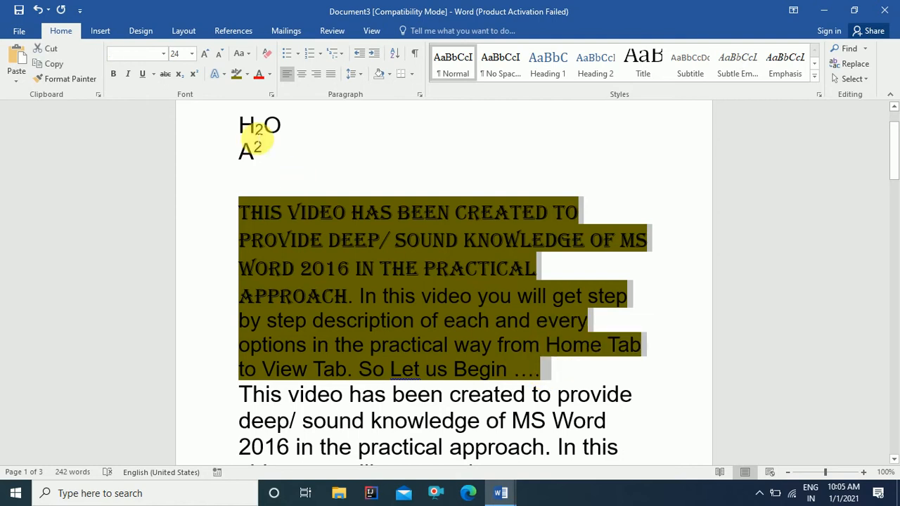
# Step: Colour the paragraph text Red from Standard Colors and reselect the paragraph
pyautogui.click(270, 74)
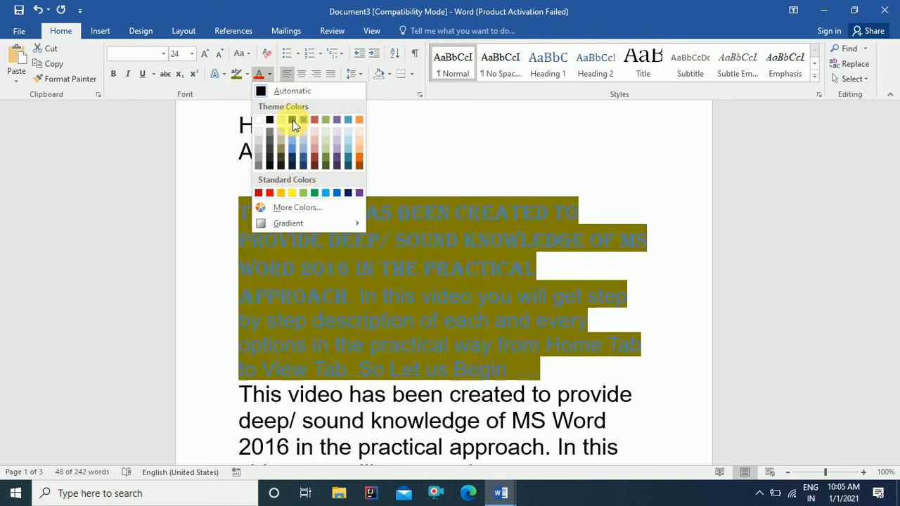
pyautogui.click(270, 193)
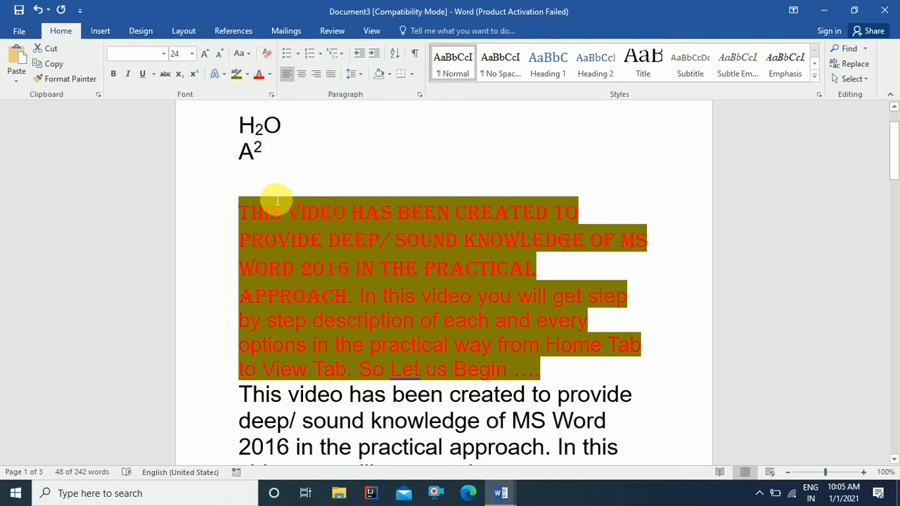
pyautogui.click(433, 241)
pyautogui.moveTo(247, 213); pyautogui.dragTo(536, 372)
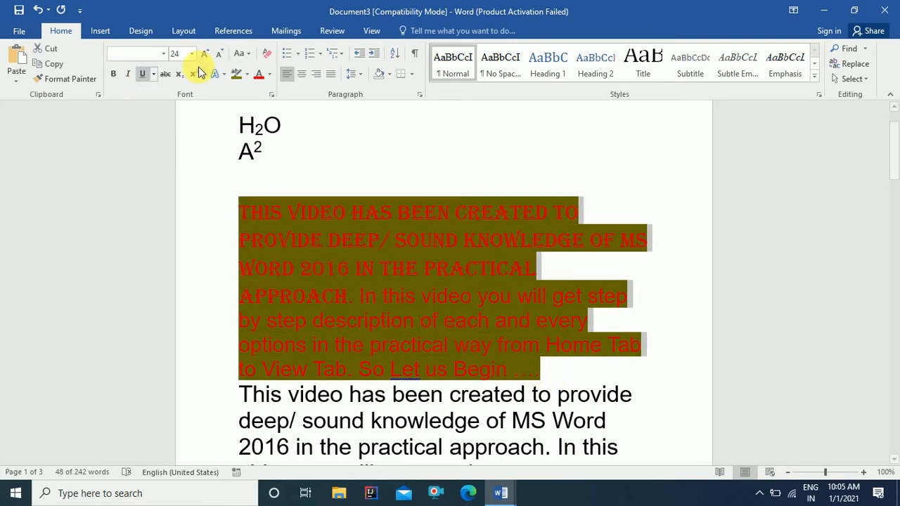
# Step: Switch the paragraph highlight to Yellow, reselect it and bring up the Change Case options
pyautogui.click(247, 74)
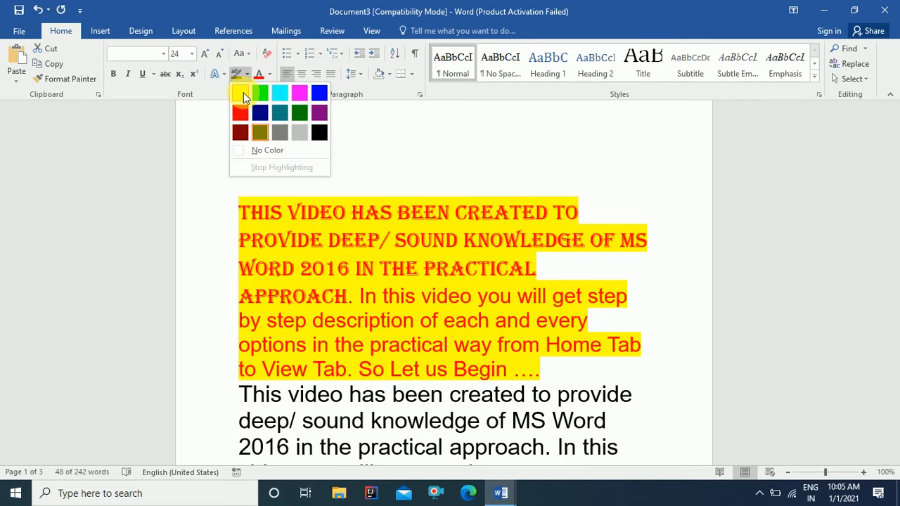
pyautogui.click(243, 92)
pyautogui.click(382, 176)
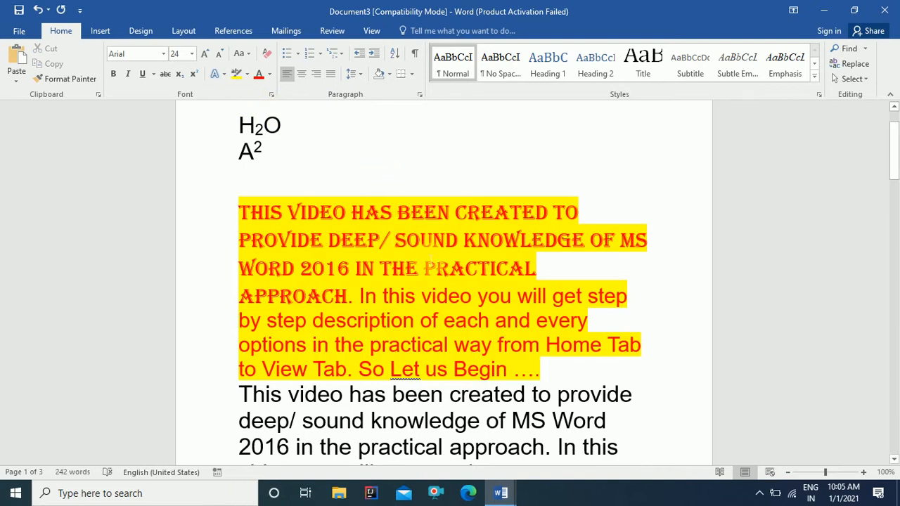
pyautogui.click(423, 268)
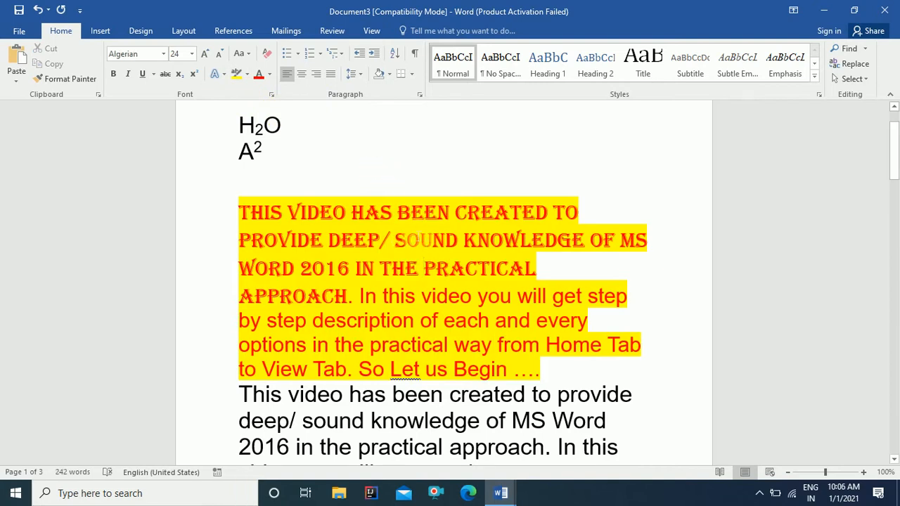
pyautogui.moveTo(240, 213); pyautogui.dragTo(552, 380)
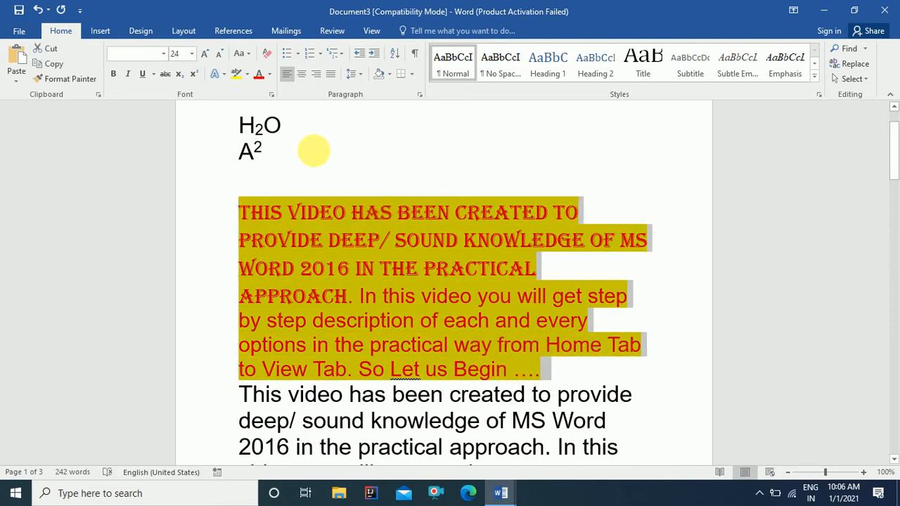
pyautogui.click(250, 56)
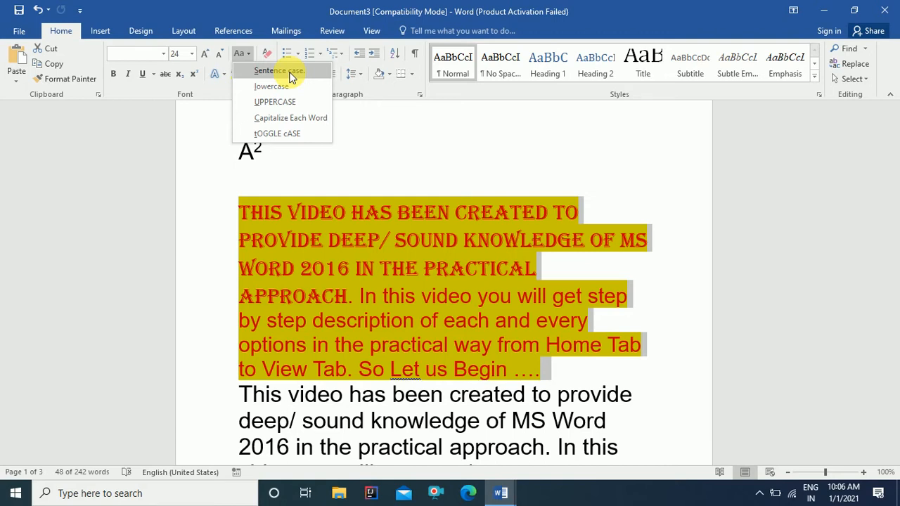
# Step: Apply Capitalize Each Word, then select the sentences from 'In This Video' onward
pyautogui.click(298, 120)
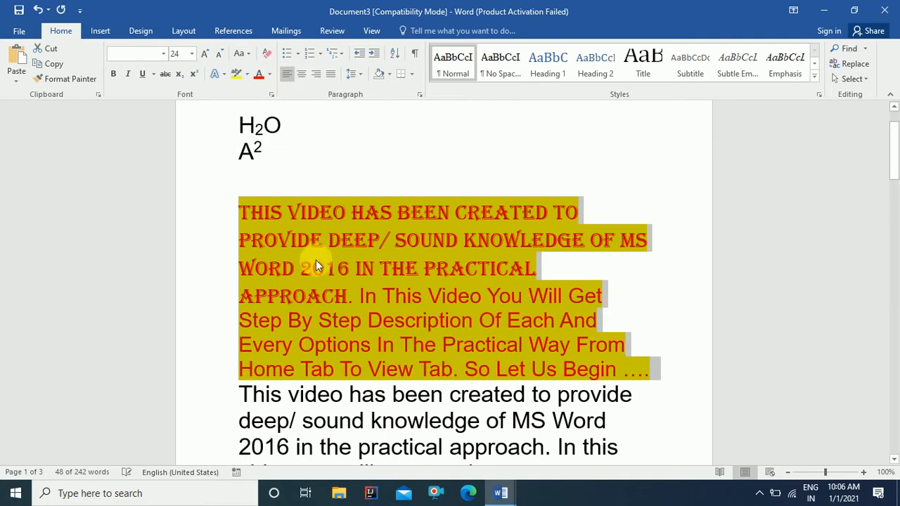
pyautogui.click(388, 308)
pyautogui.moveTo(359, 296); pyautogui.dragTo(660, 369)
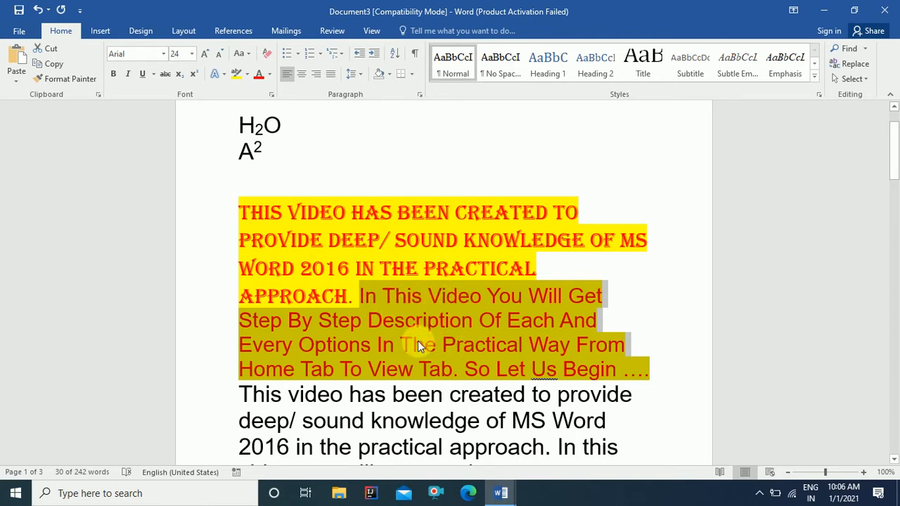
# Step: Cycle the selected sentences through Sentence case, UPPERCASE, lowercase and Sentence case, ending in tOGGLE cASE
pyautogui.click(242, 54)
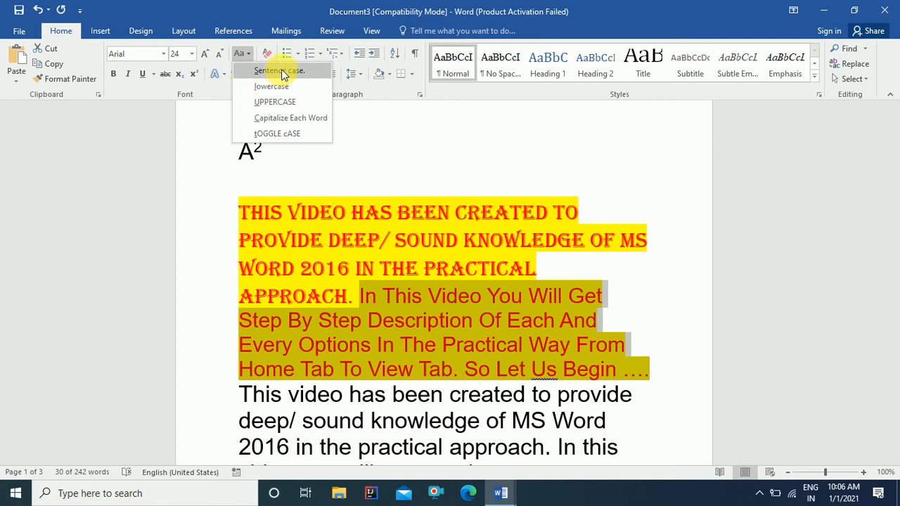
pyautogui.click(283, 73)
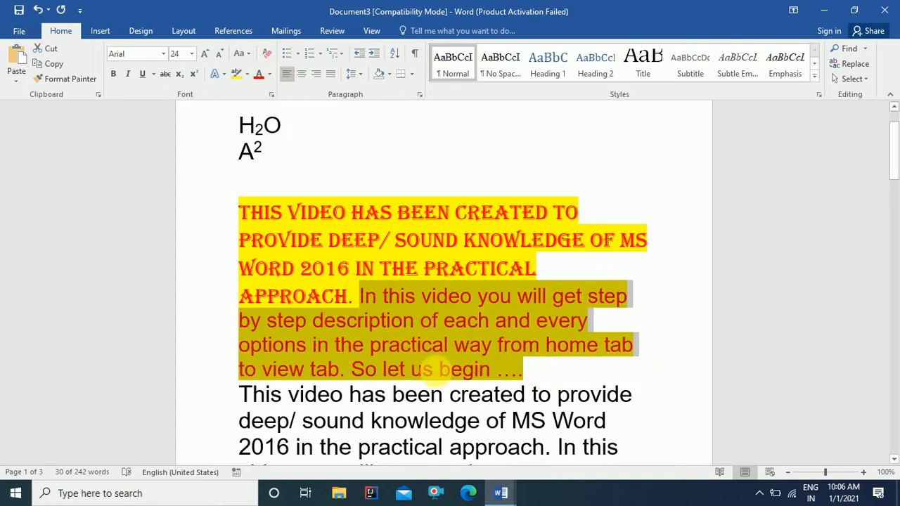
pyautogui.click(251, 57)
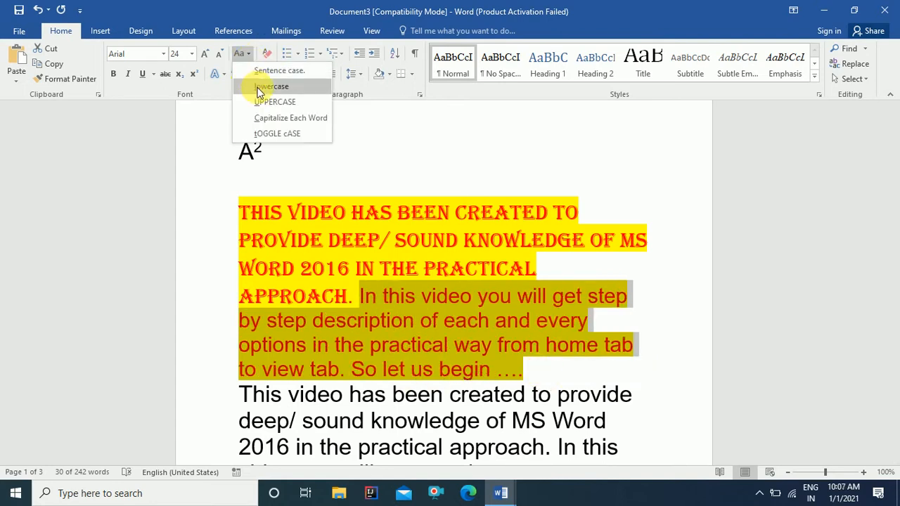
pyautogui.click(264, 102)
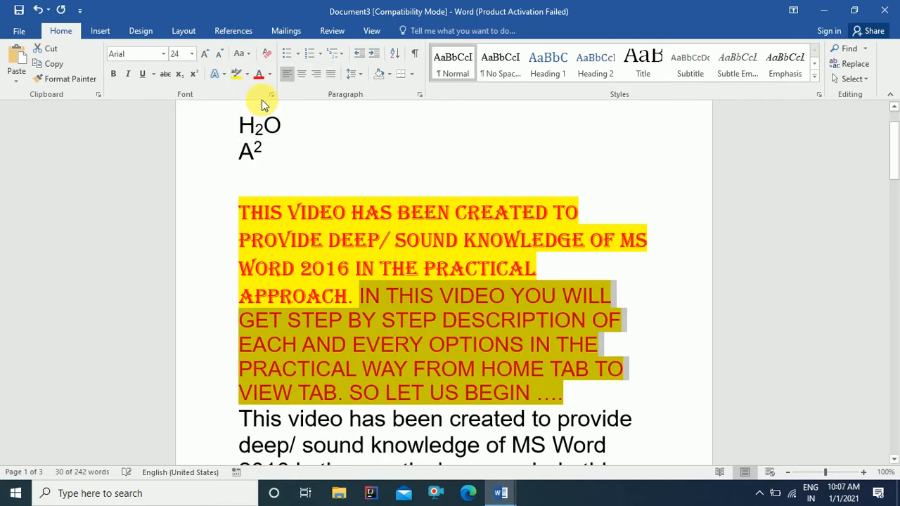
pyautogui.click(251, 58)
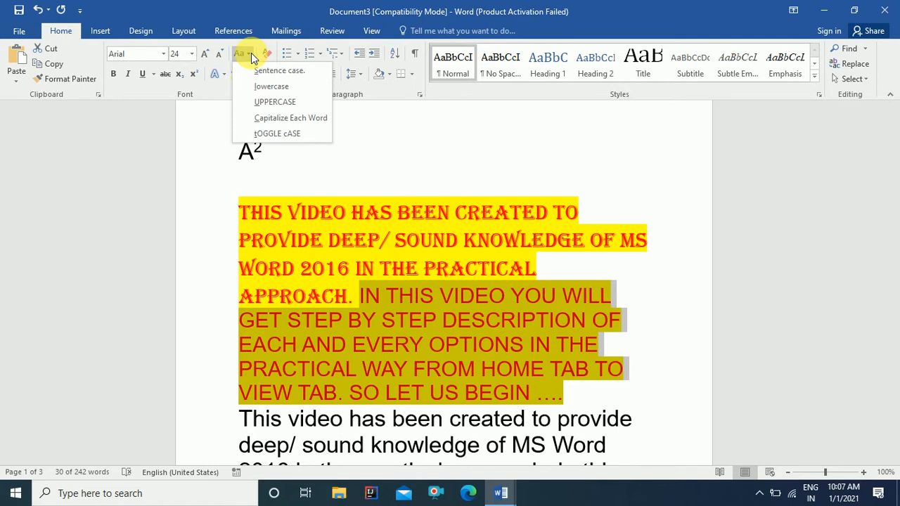
pyautogui.click(270, 88)
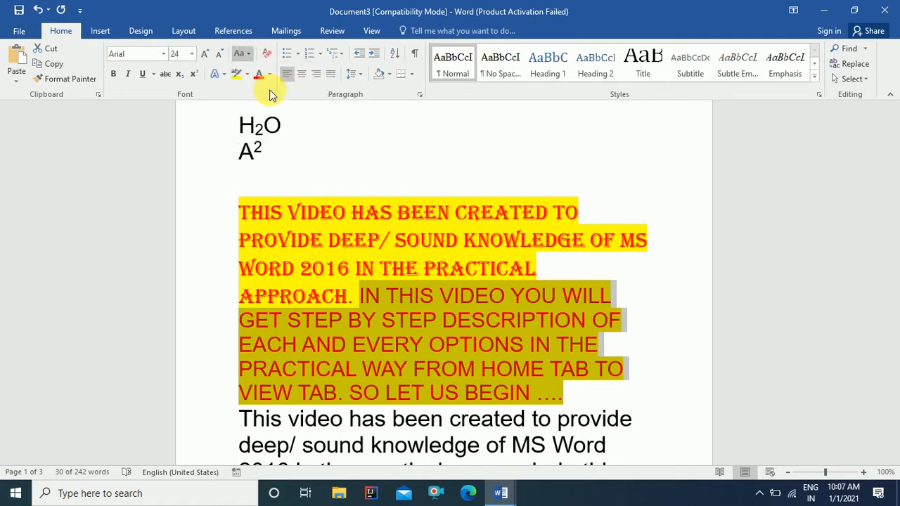
pyautogui.click(251, 58)
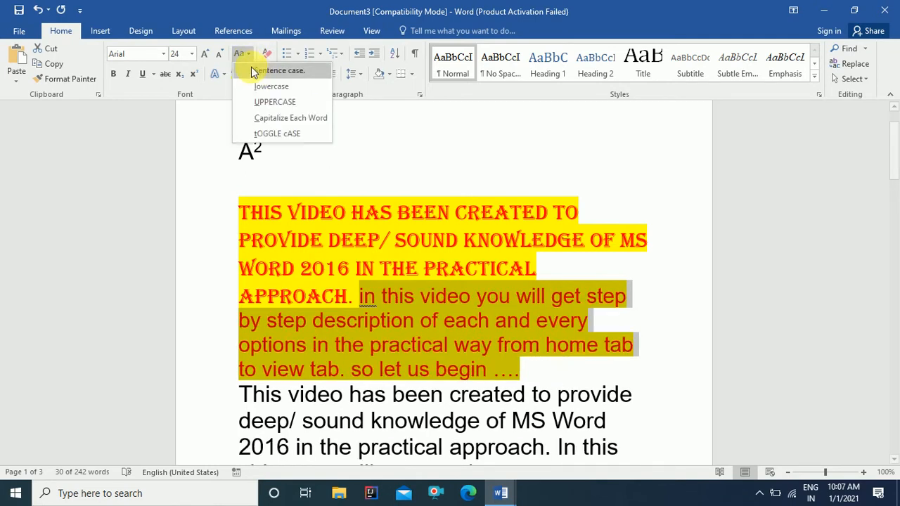
pyautogui.click(263, 70)
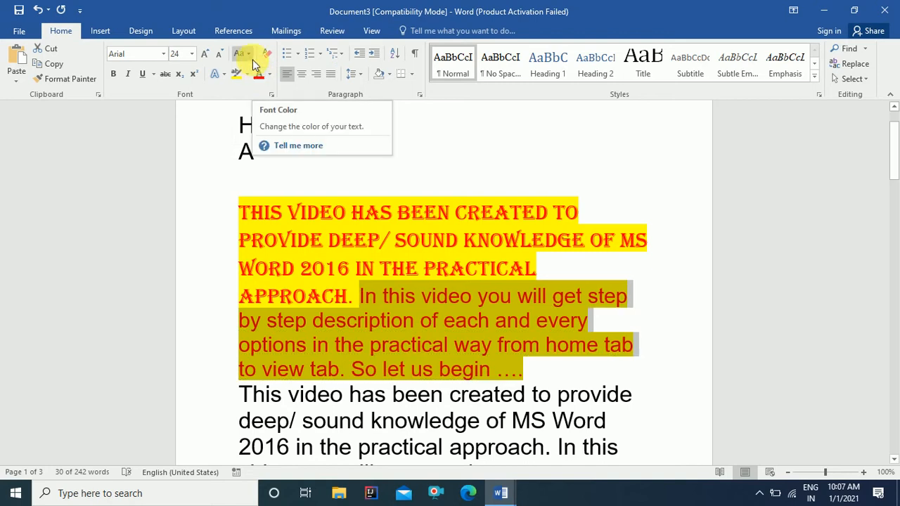
pyautogui.click(248, 55)
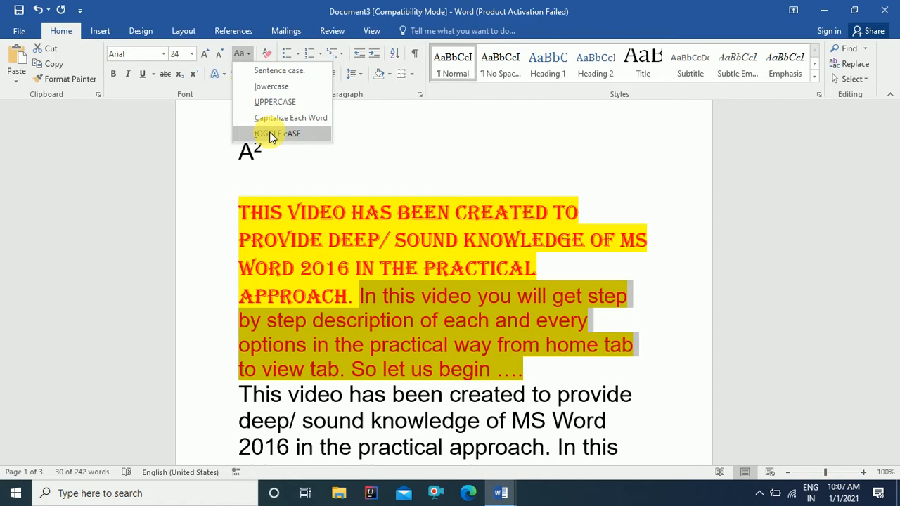
pyautogui.click(270, 134)
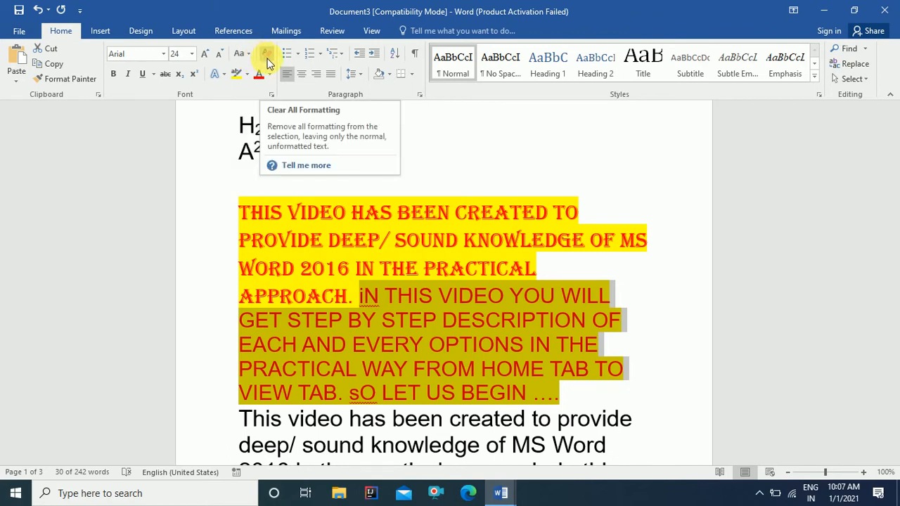
# Step: Select the yellow paragraph and clear all its formatting
pyautogui.click(239, 212)
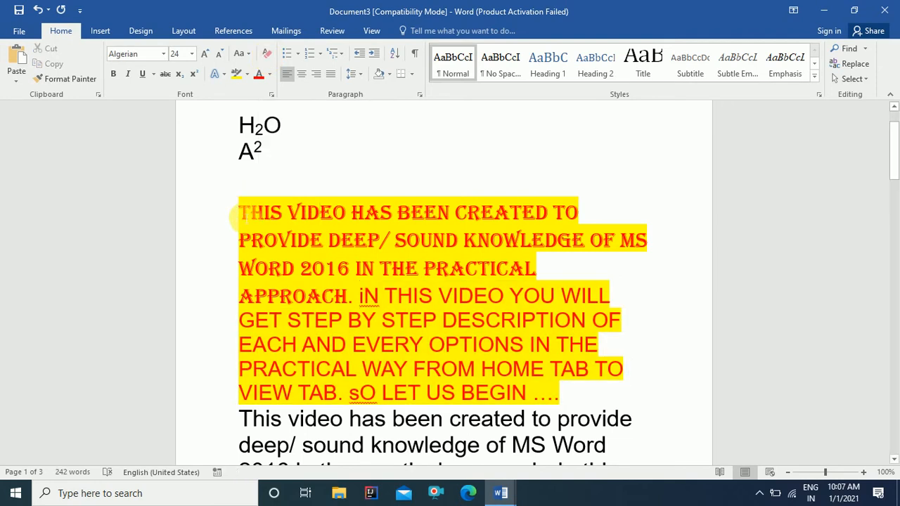
pyautogui.moveTo(239, 213); pyautogui.dragTo(558, 395)
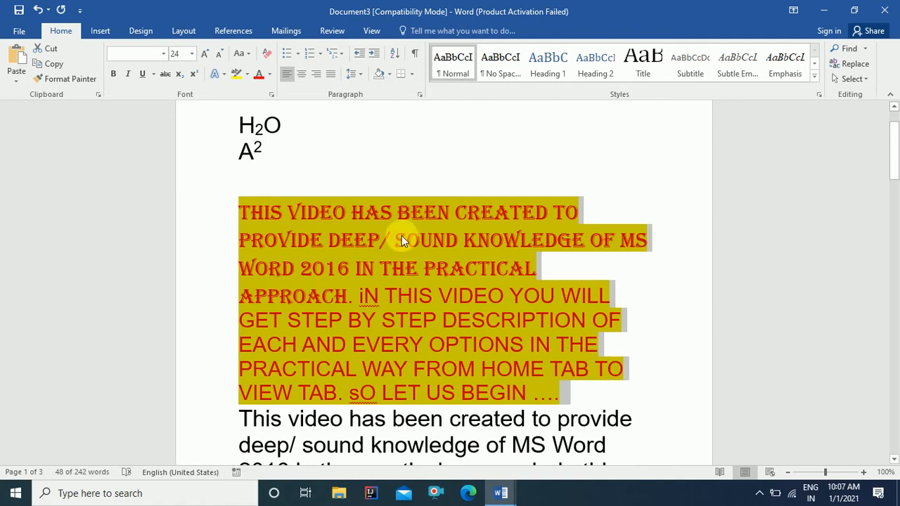
pyautogui.click(269, 56)
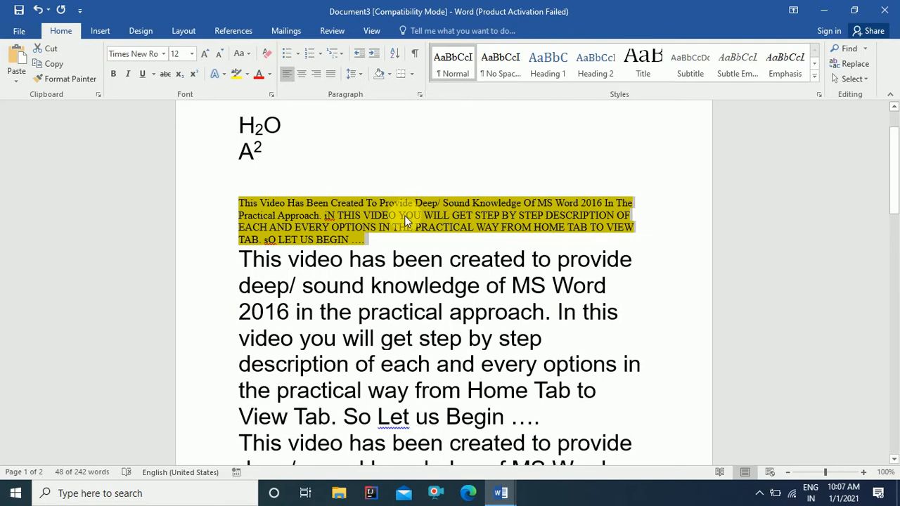
# Step: Remove the yellow highlight from the paragraph with No Color
pyautogui.click(359, 244)
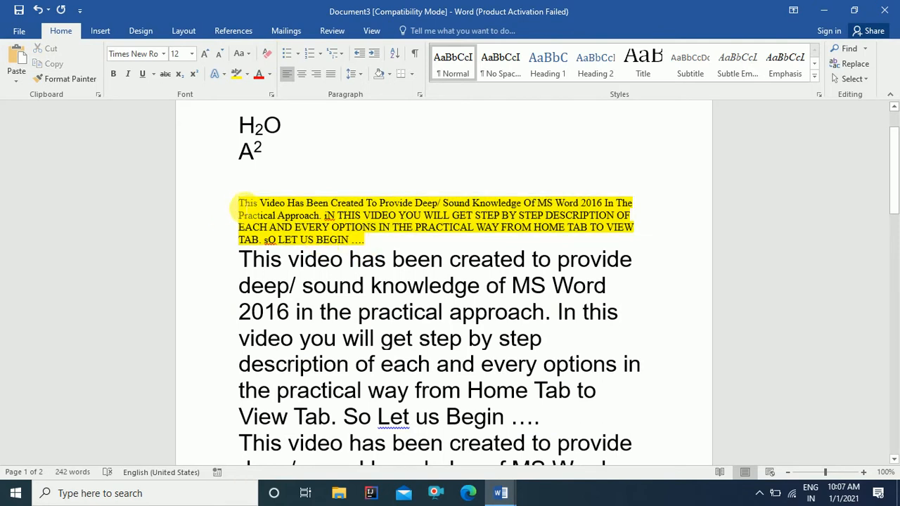
pyautogui.moveTo(239, 205); pyautogui.dragTo(372, 243)
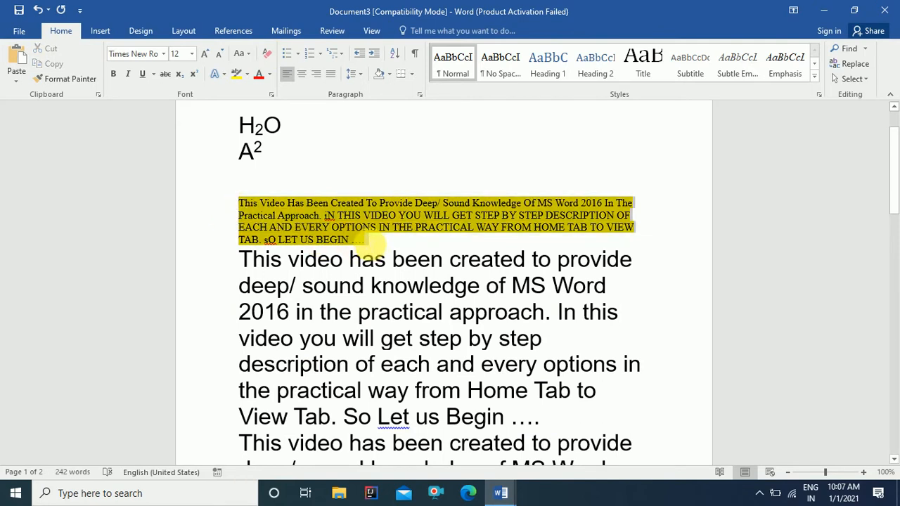
pyautogui.click(245, 73)
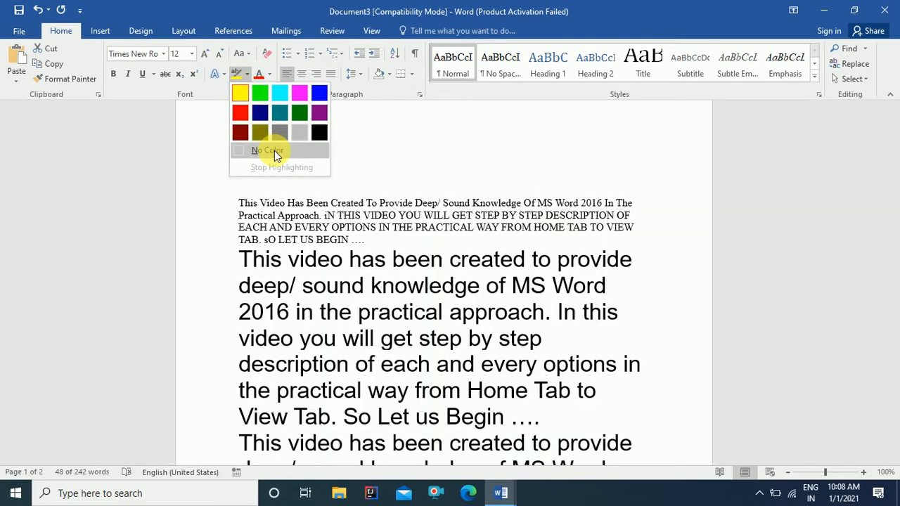
pyautogui.click(275, 154)
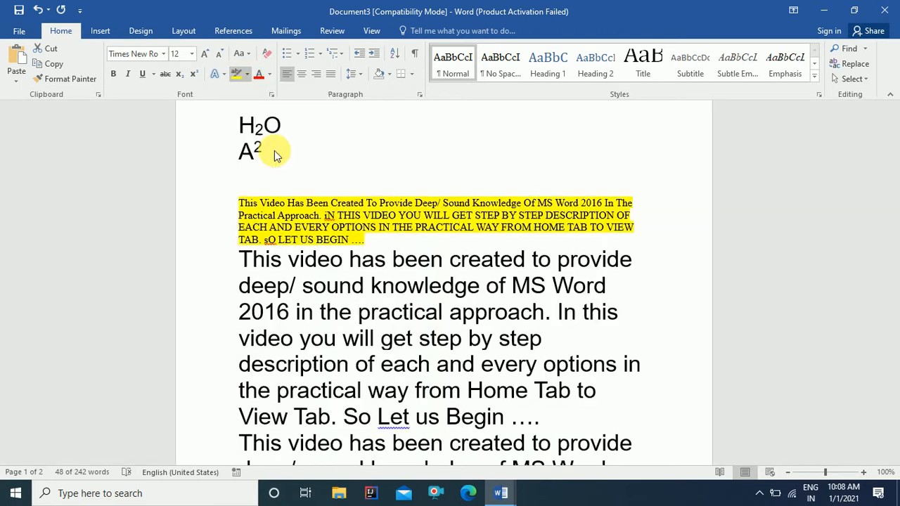
pyautogui.click(276, 155)
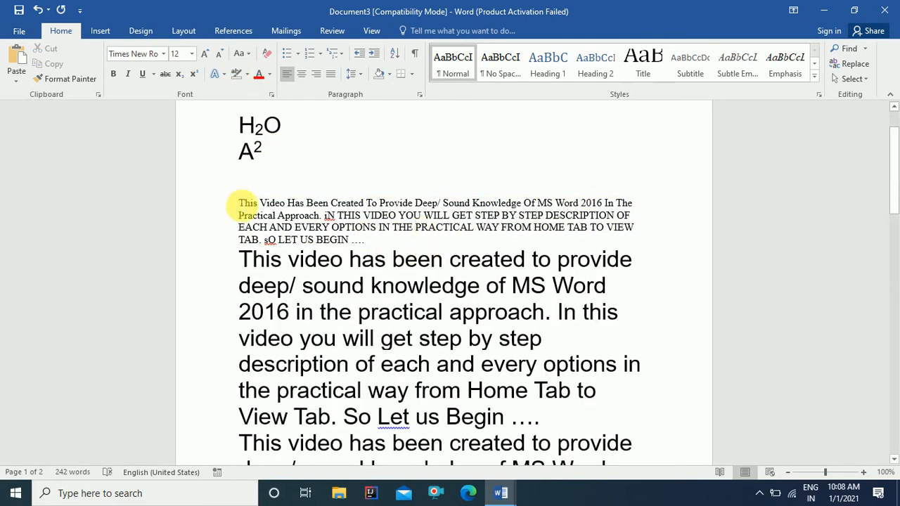
# Step: Set the paragraph's font size to 24 pt
pyautogui.moveTo(239, 203); pyautogui.dragTo(372, 241)
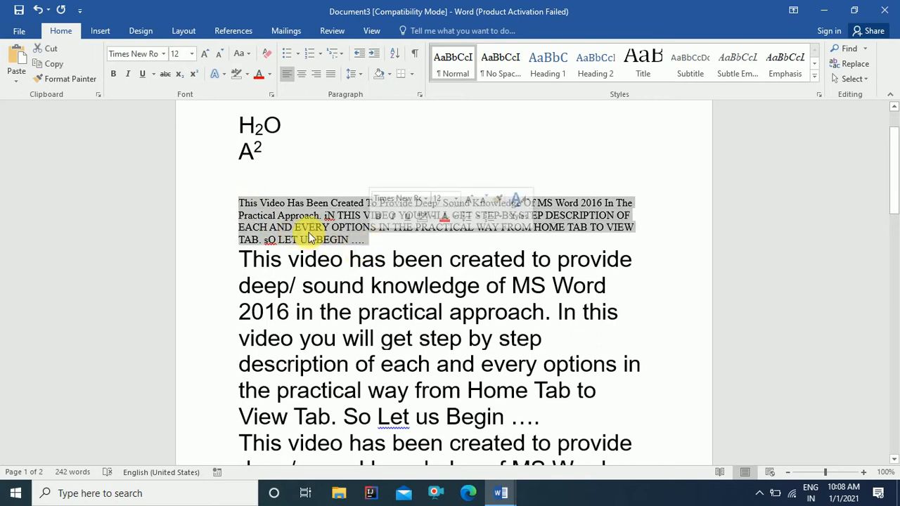
pyautogui.click(191, 54)
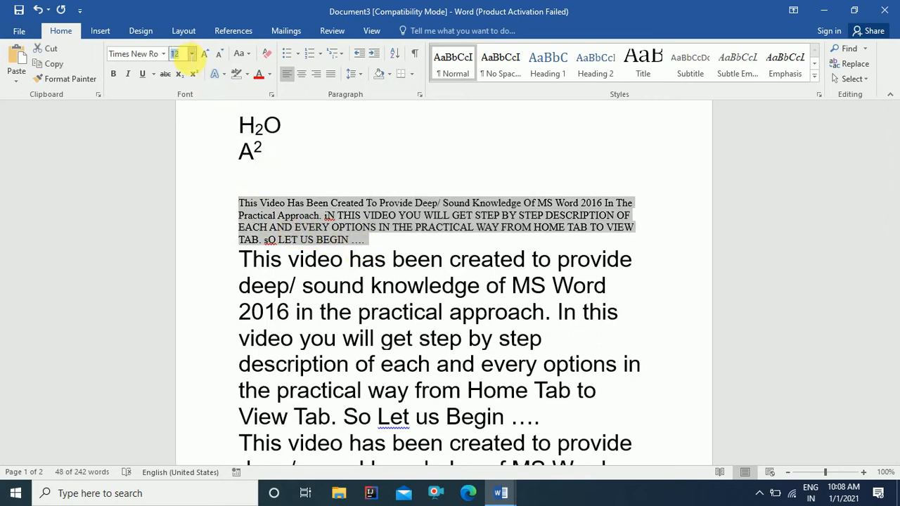
pyautogui.write('24')
pyautogui.press('Return')
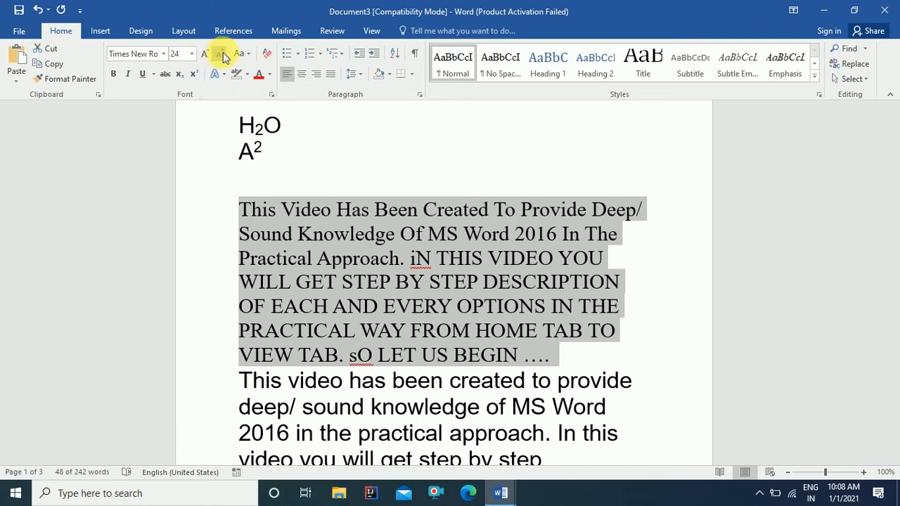
# Step: In the Font dialog, set Tempus Sans ITC, Bold, size 28 and a blue font color
pyautogui.click(272, 94)
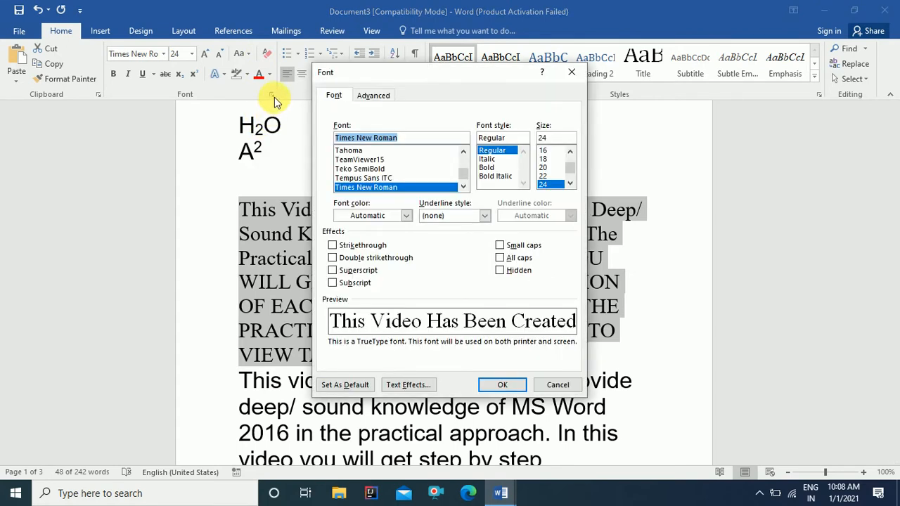
pyautogui.click(360, 178)
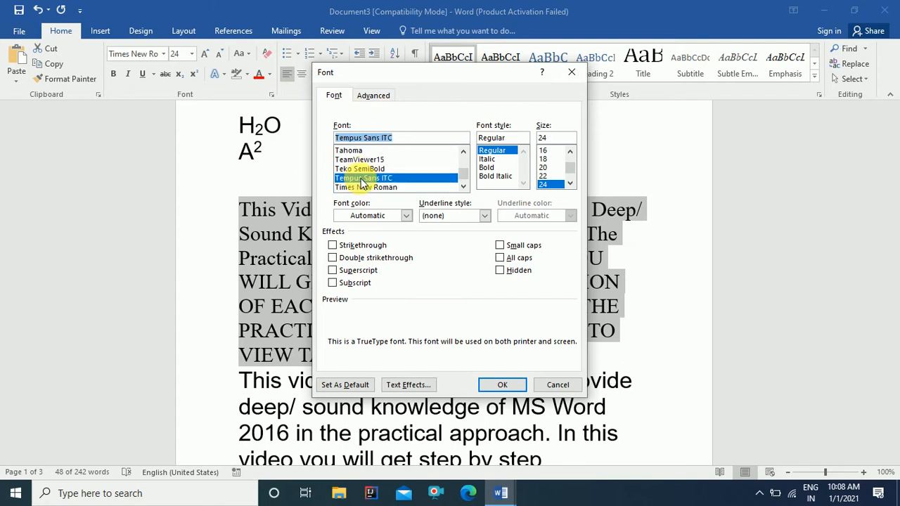
pyautogui.click(486, 167)
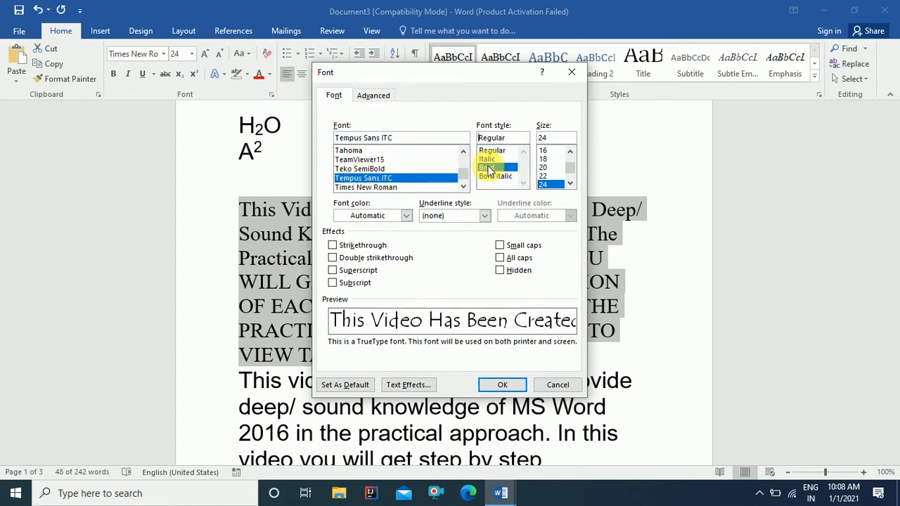
pyautogui.click(544, 159)
pyautogui.scroll(-1, 540, 180)
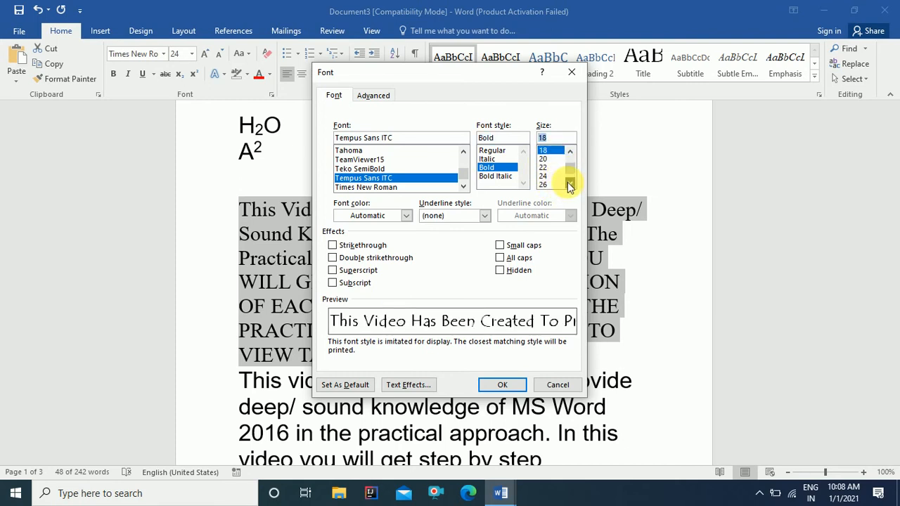
pyautogui.click(542, 185)
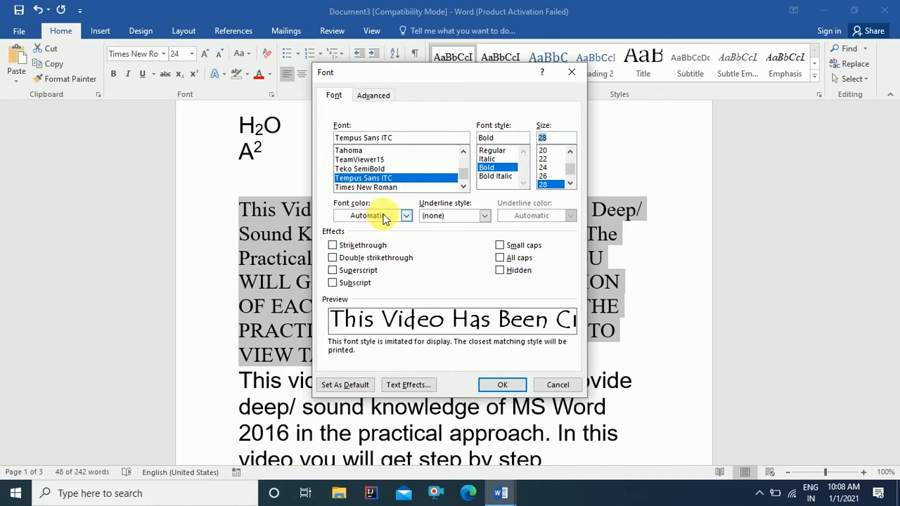
pyautogui.click(406, 216)
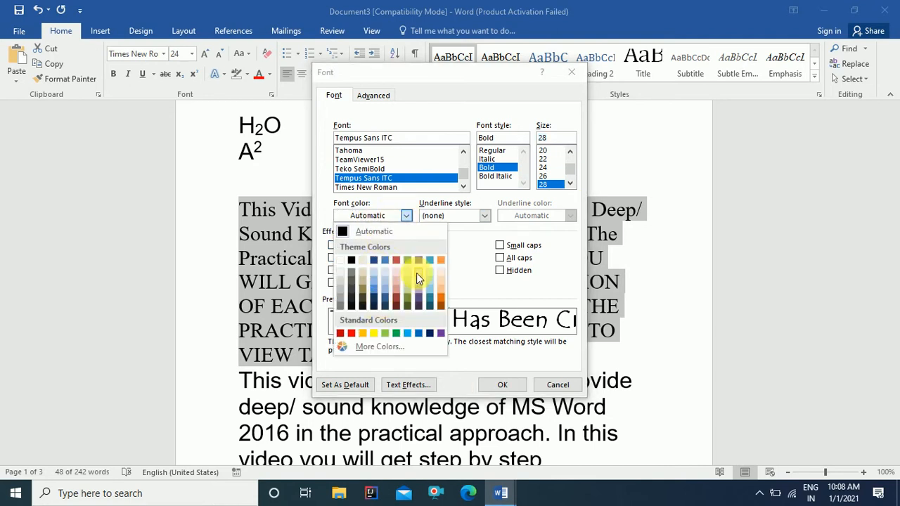
pyautogui.click(386, 259)
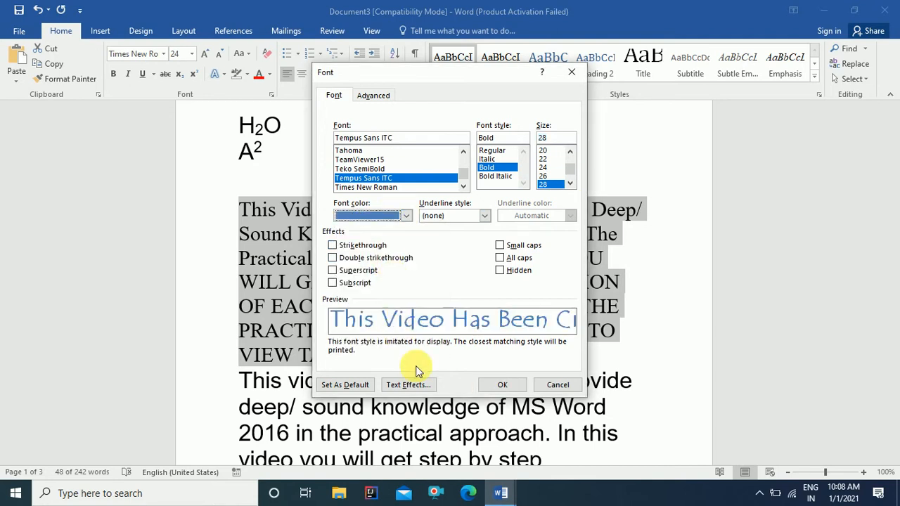
pyautogui.click(502, 387)
pyautogui.scroll(-3, 532, 318)
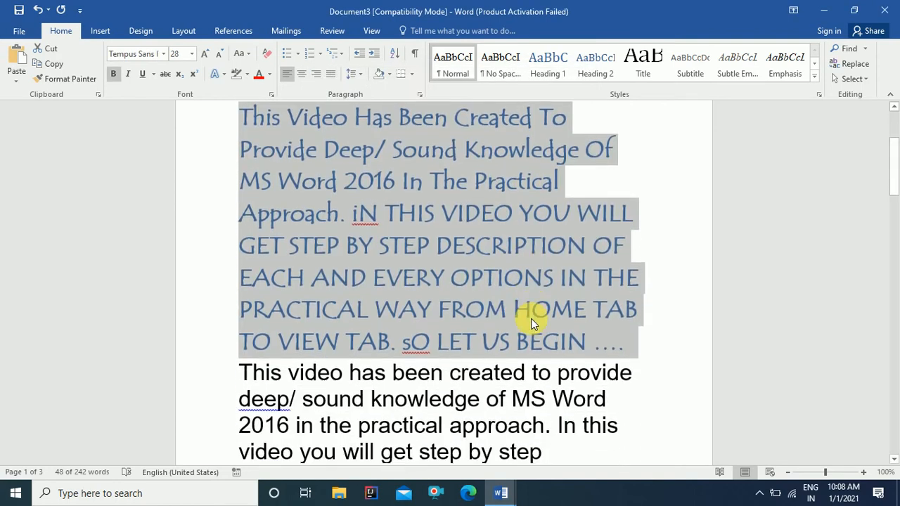
pyautogui.scroll(2, 532, 322)
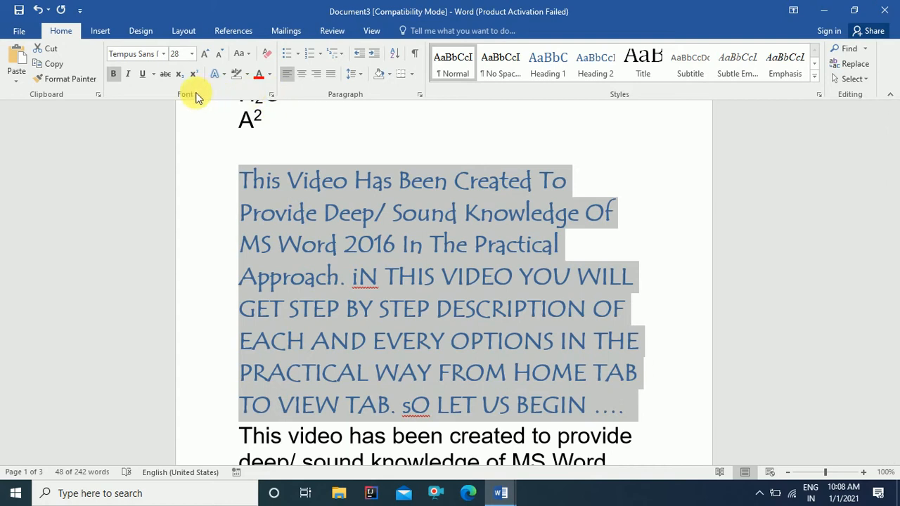
# Step: Reopen the Font dialog twice, once with Ctrl+D, and close it without changes
pyautogui.click(272, 96)
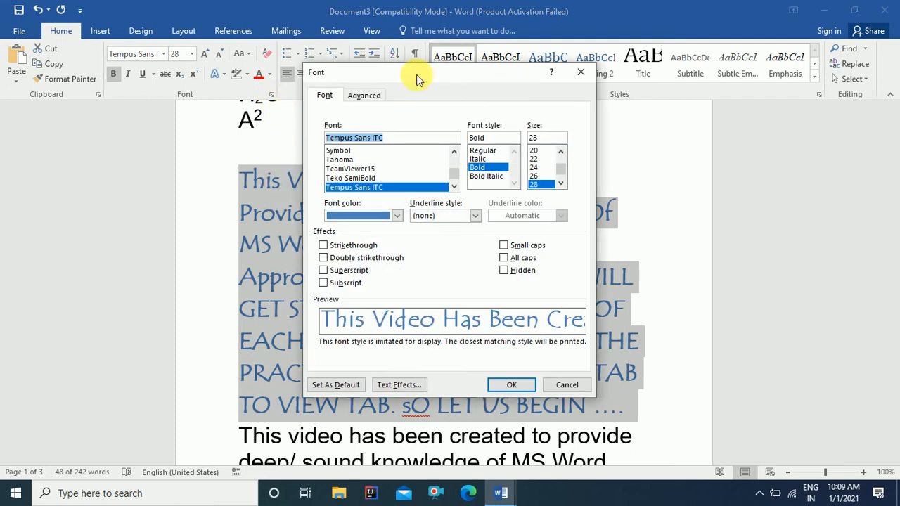
pyautogui.click(580, 71)
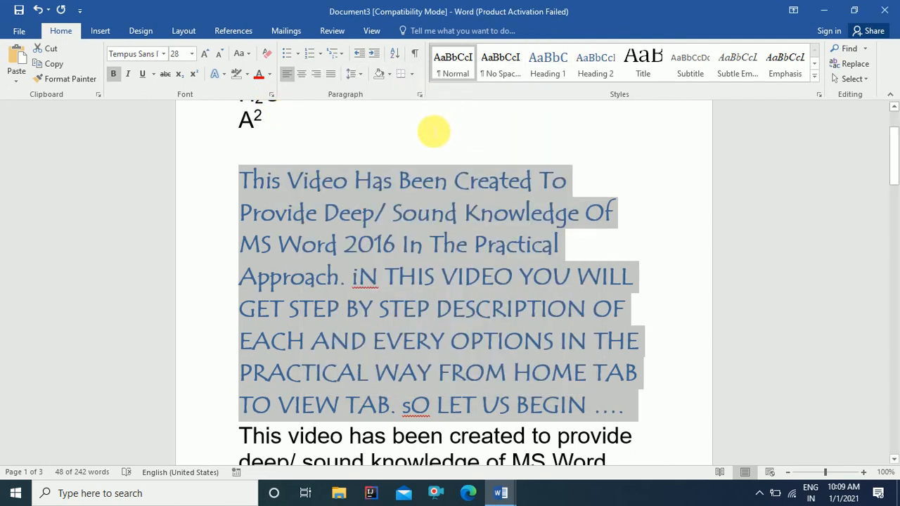
pyautogui.hotkey('ctrl', 'd')
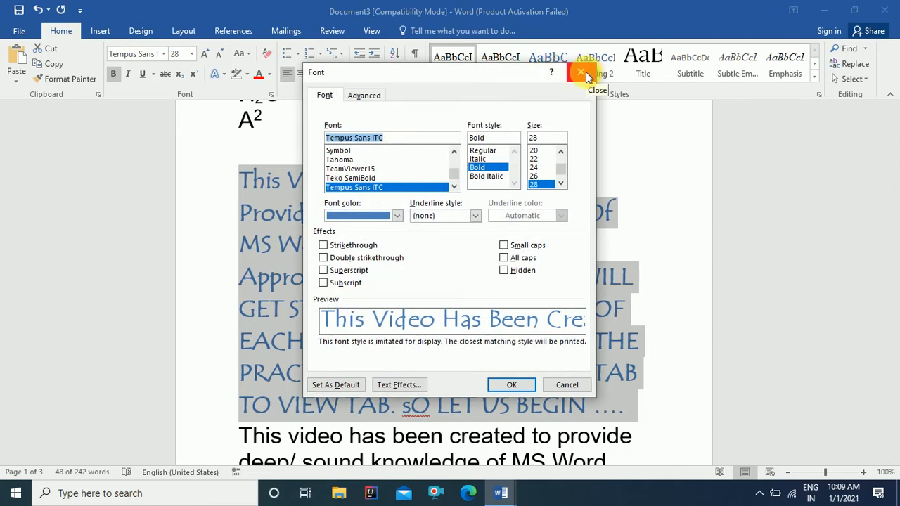
pyautogui.click(584, 72)
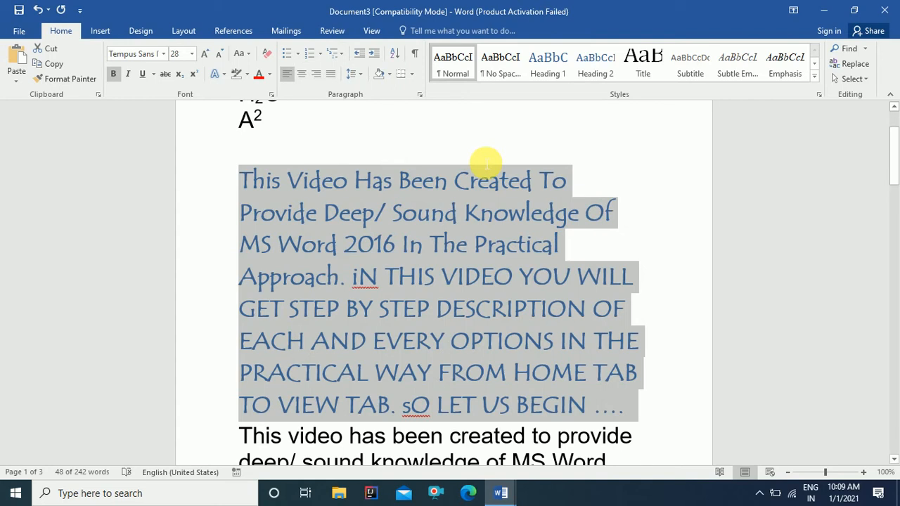
# Step: Deselect the restyled Tempus Sans paragraph
pyautogui.click(446, 206)
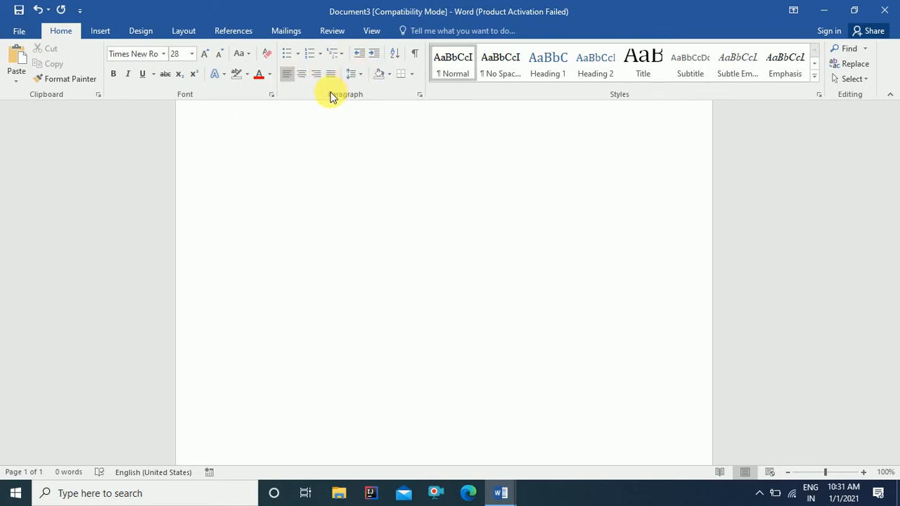
# Step: Start a bulleted list with items 'jdfhjsdfj hjsdhfjk', 'dfgdfsd', 'sd fsdf' and 'sd fsd'
pyautogui.click(289, 59)
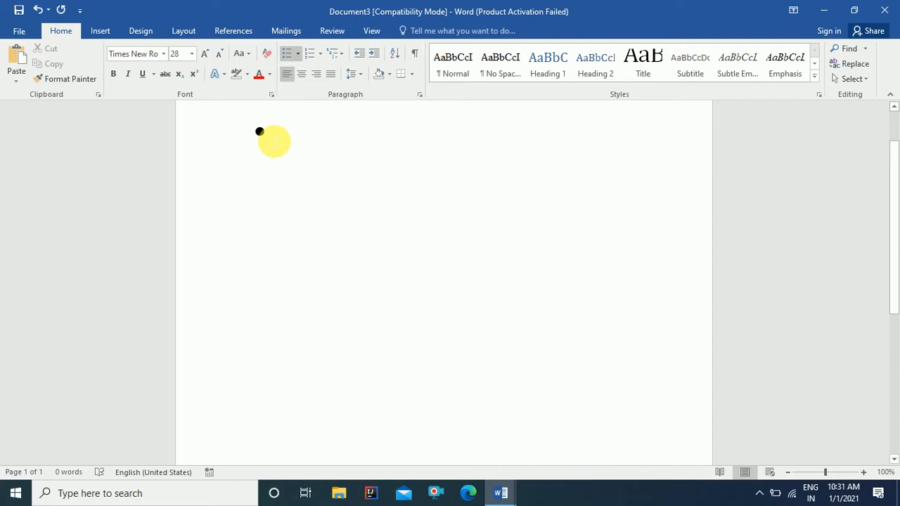
pyautogui.write('jdfhjsdfj ')
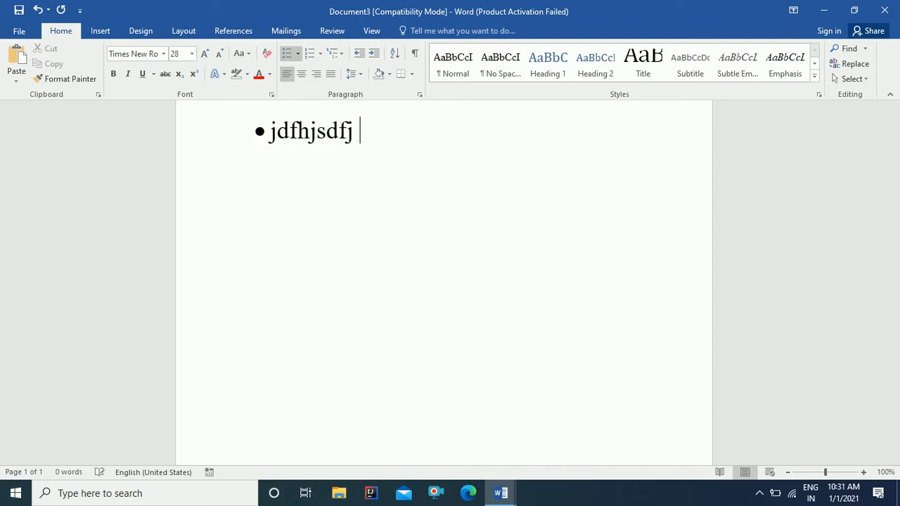
pyautogui.write('hjsdhfjk')
pyautogui.press('Return')
pyautogui.write('dfg')
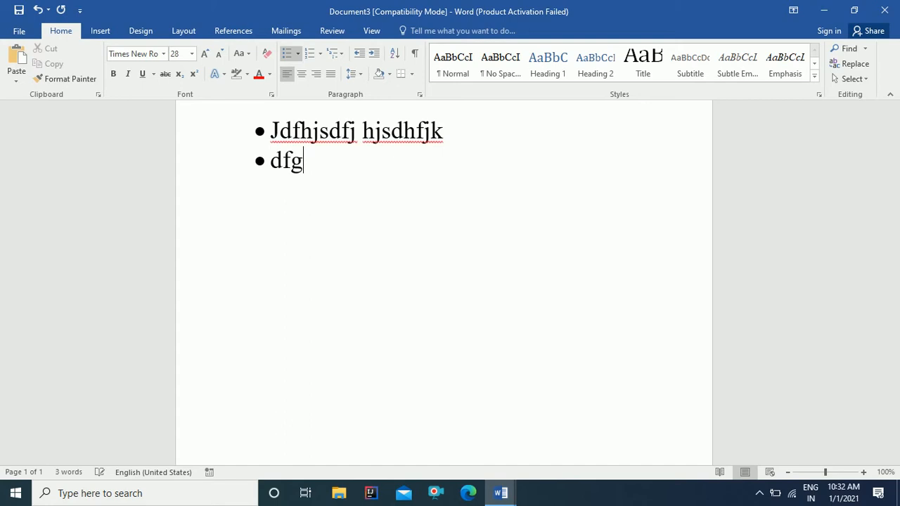
pyautogui.write('dfsd')
pyautogui.press('Return')
pyautogui.write('sd fsdf')
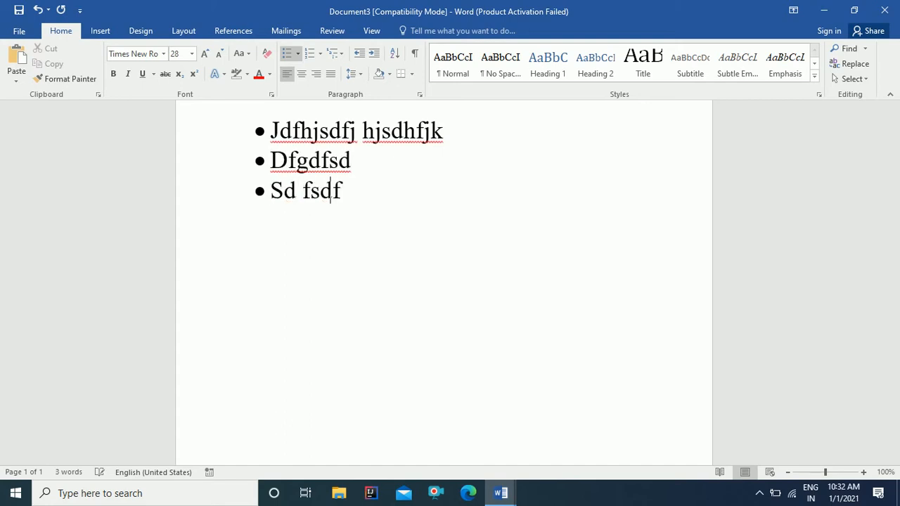
pyautogui.press('Return')
pyautogui.write('sd fsd')
# Step: Remove the empty fifth bullet and select the four items to view bullet styles
pyautogui.press('Return')
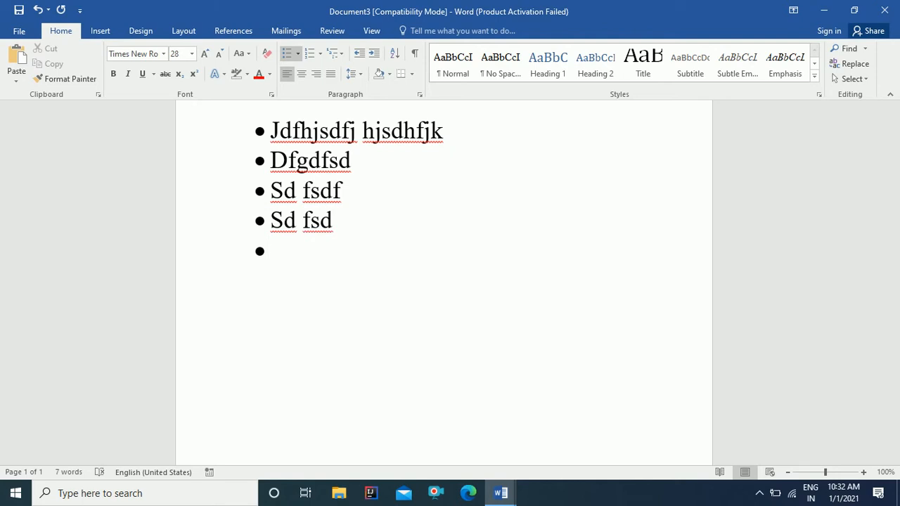
pyautogui.press('Return')
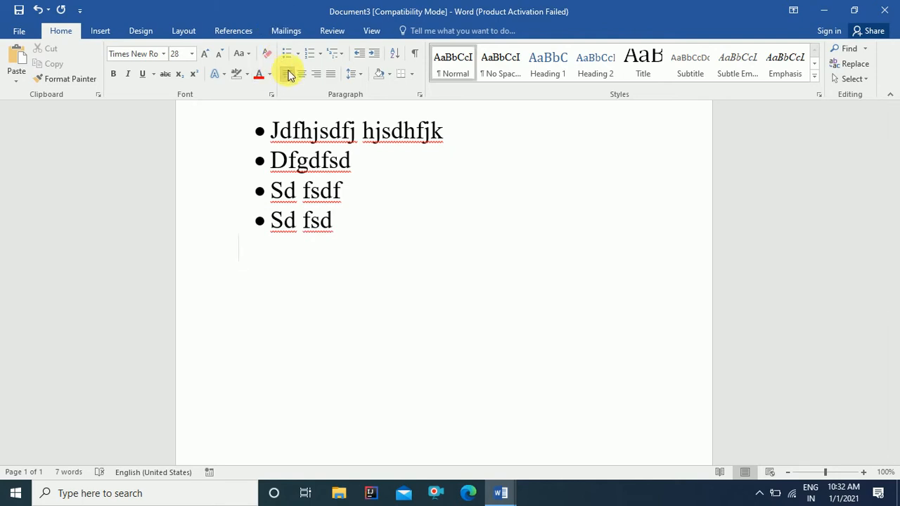
pyautogui.moveTo(274, 132); pyautogui.dragTo(333, 222)
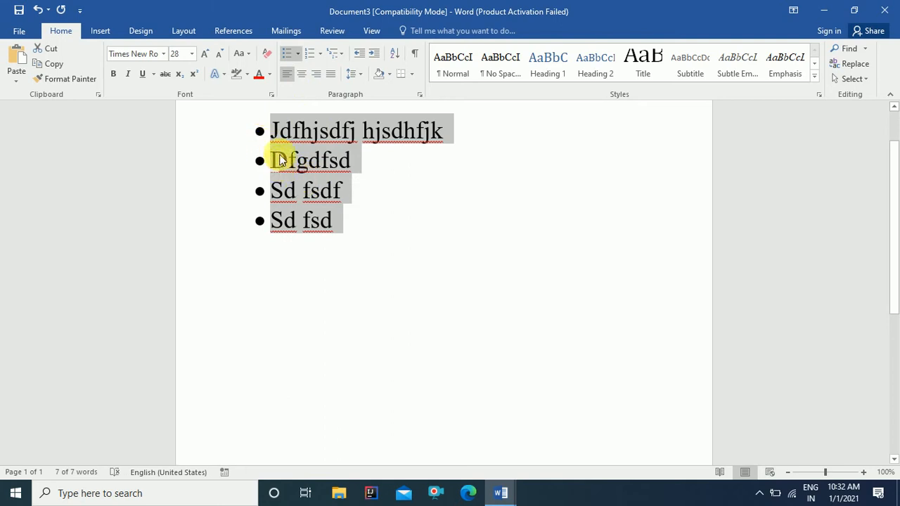
pyautogui.click(298, 59)
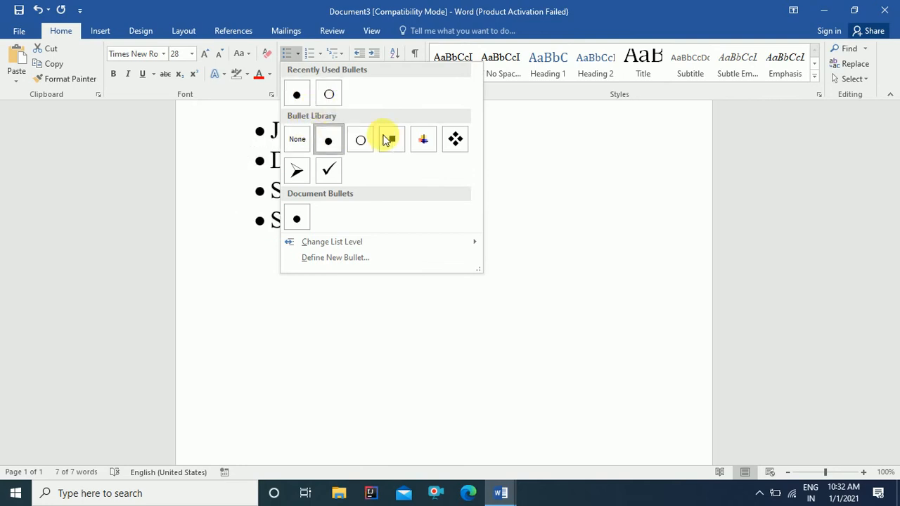
# Step: Apply arrowhead bullets to the four list items and reselect them
pyautogui.click(298, 171)
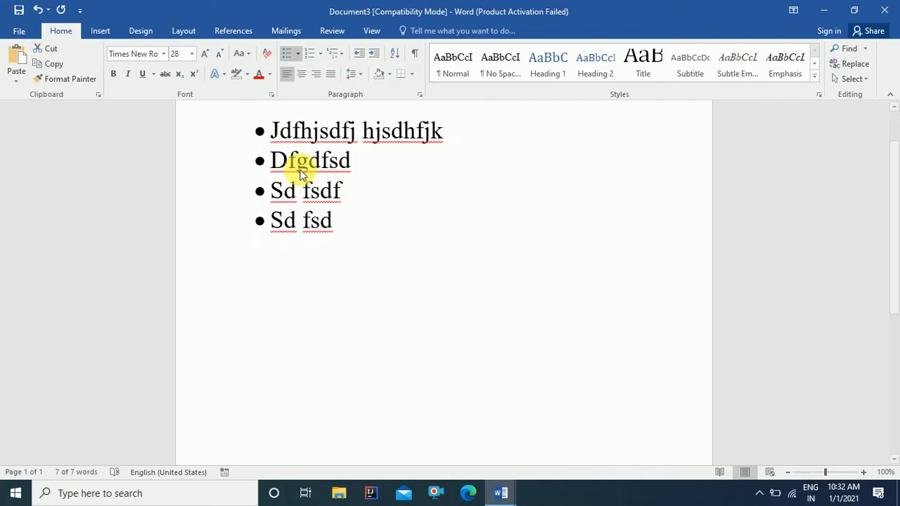
pyautogui.click(401, 185)
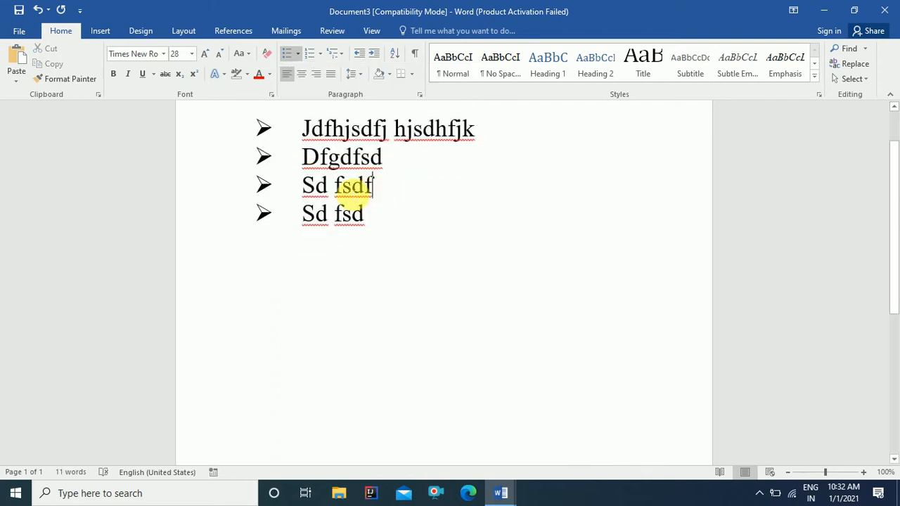
pyautogui.moveTo(303, 130); pyautogui.dragTo(373, 214)
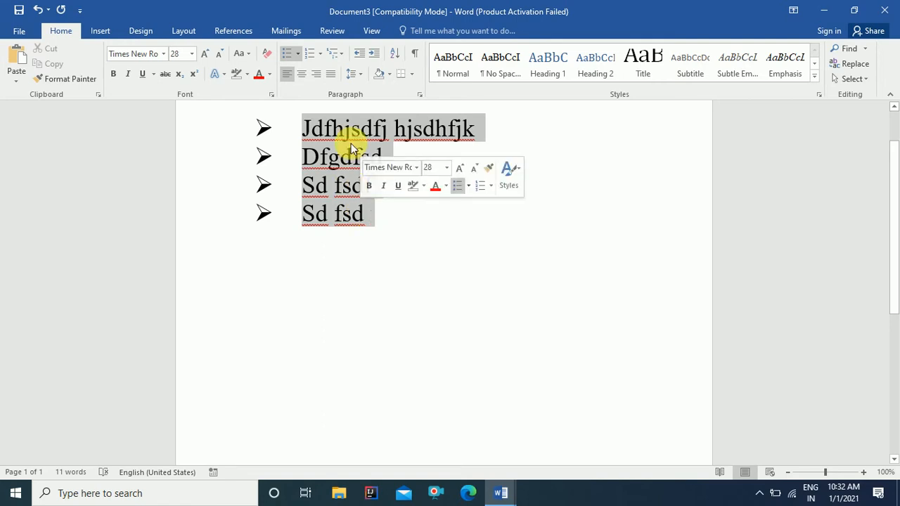
# Step: Open Define New Bullet, cancel it once, then reopen it
pyautogui.click(297, 53)
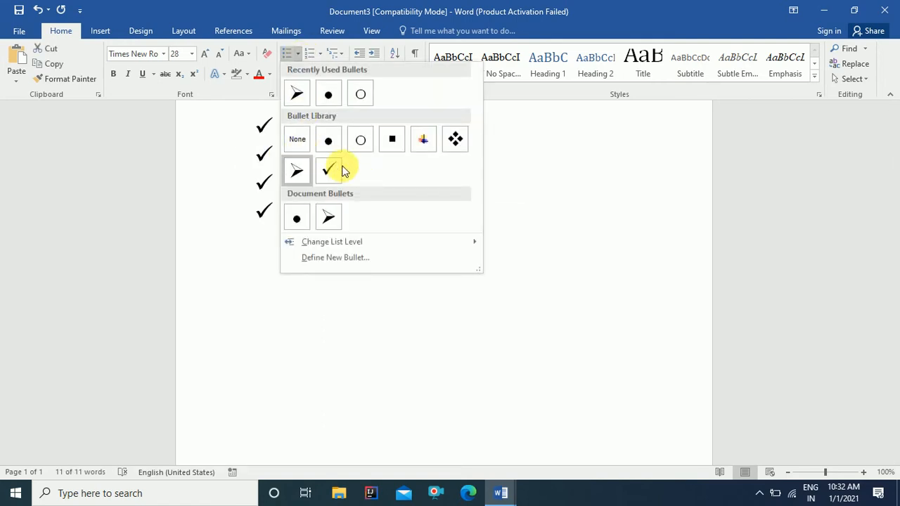
pyautogui.click(369, 259)
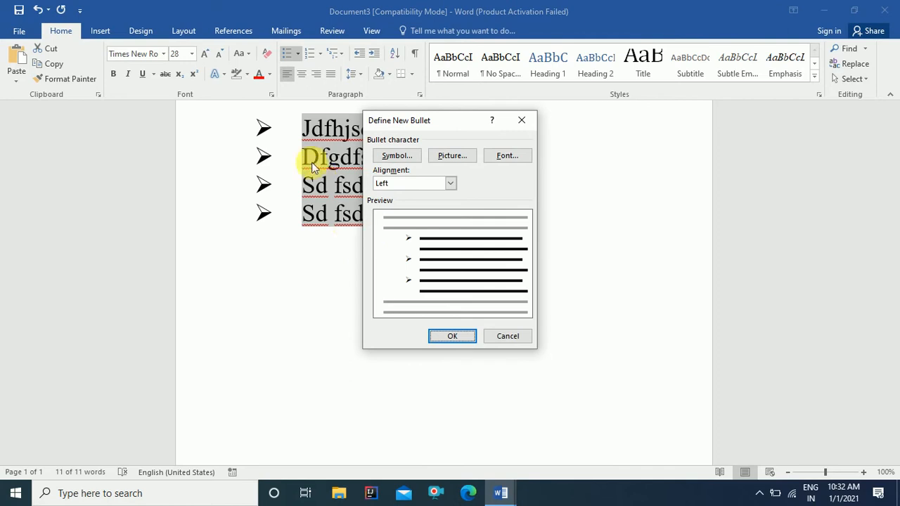
pyautogui.click(505, 338)
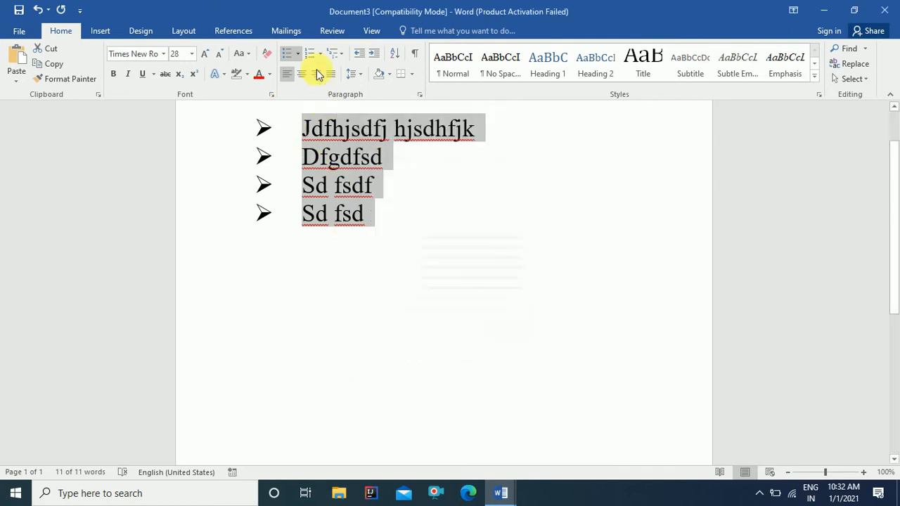
pyautogui.click(298, 54)
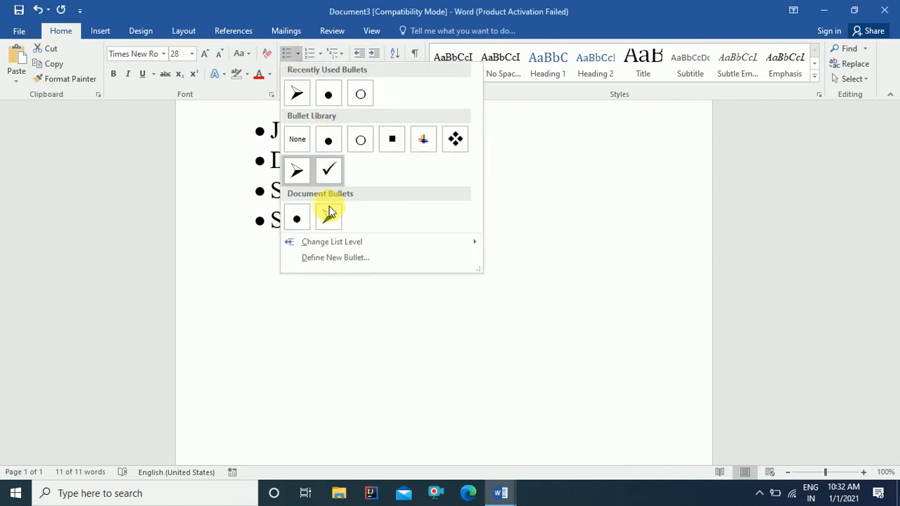
pyautogui.click(345, 259)
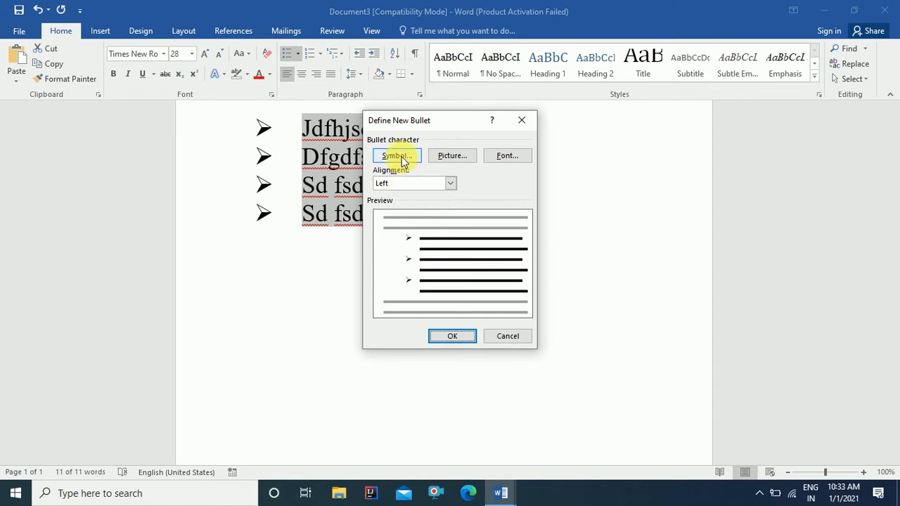
# Step: Choose the curved Wingdings arrow symbol as the list's bullet character
pyautogui.click(402, 160)
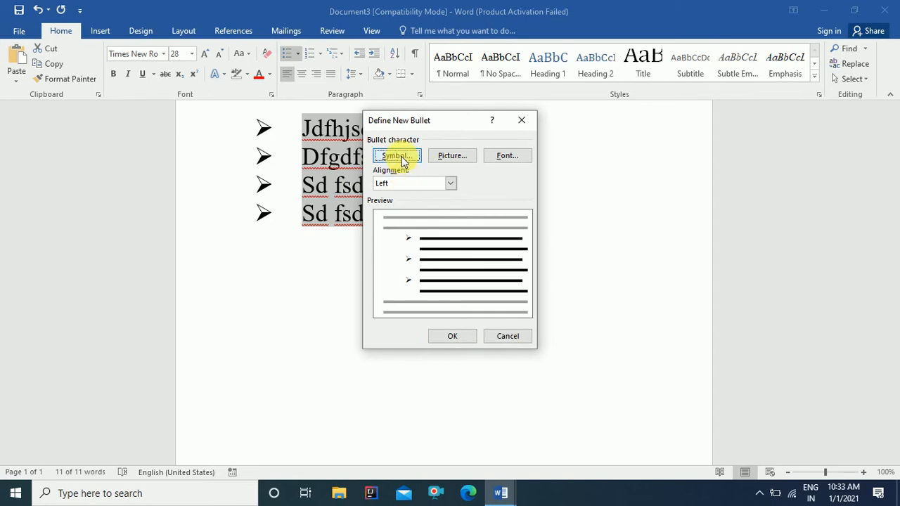
pyautogui.click(400, 156)
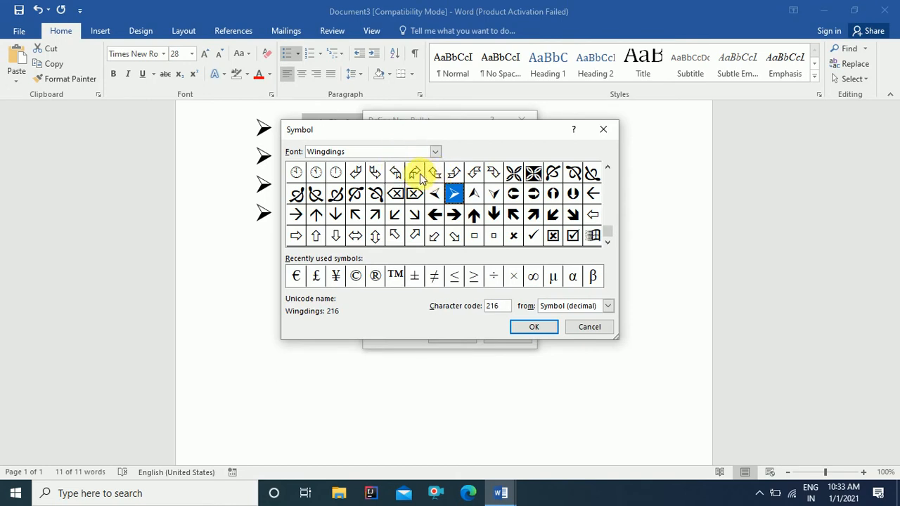
pyautogui.click(418, 175)
pyautogui.click(517, 327)
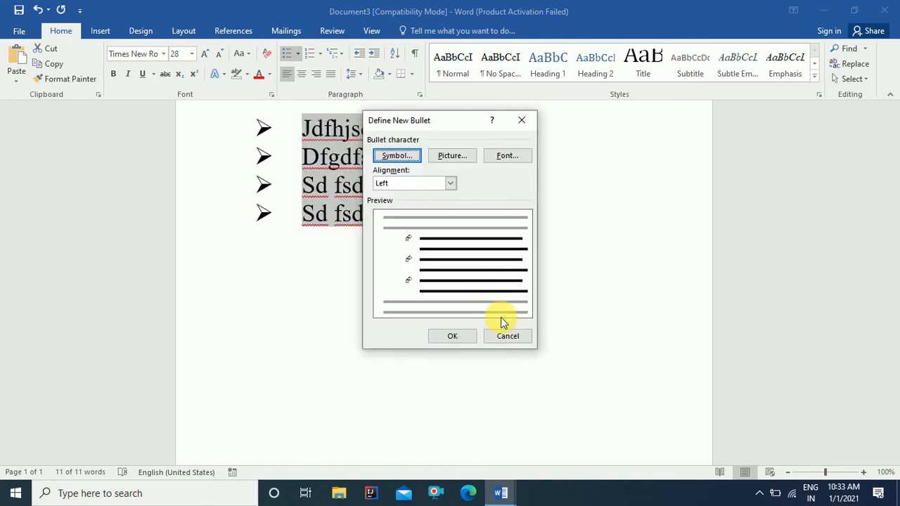
pyautogui.click(452, 336)
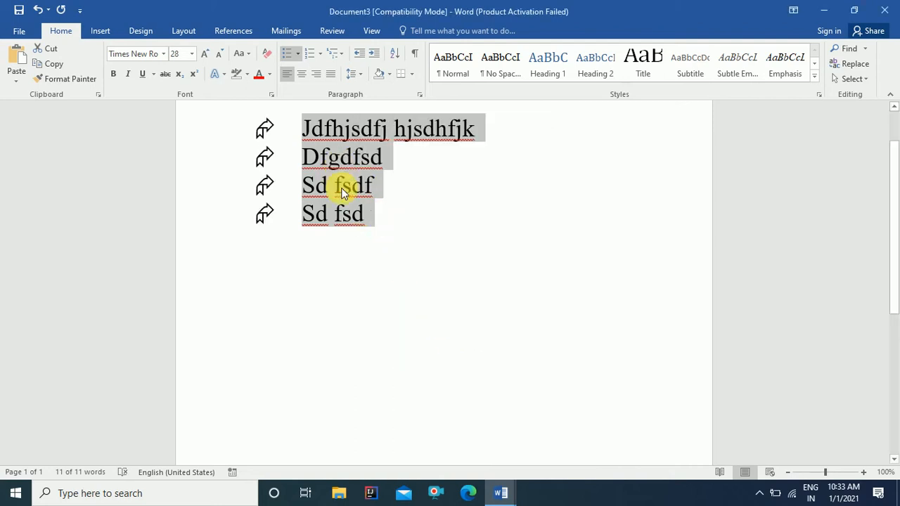
pyautogui.click(299, 54)
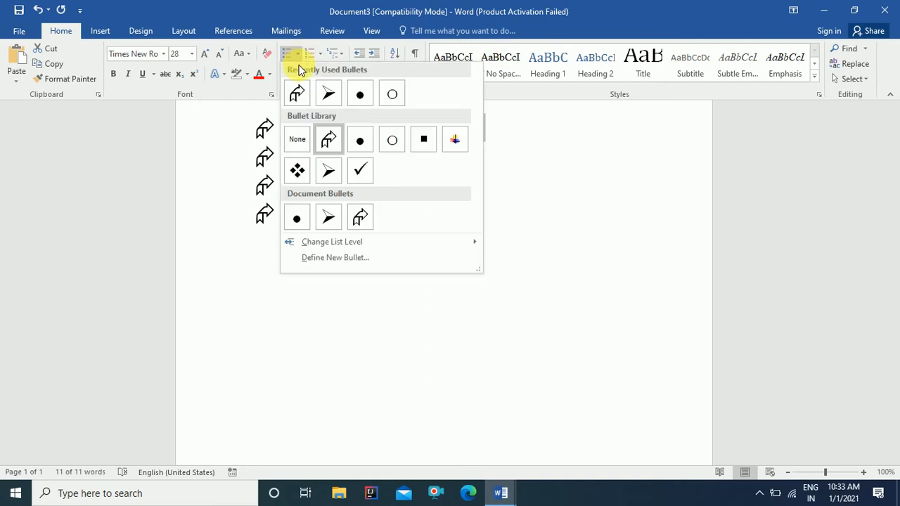
# Step: Use the picture 'mickey mouse birthday image 2.jpg' from Pictures as the list bullet
pyautogui.click(346, 258)
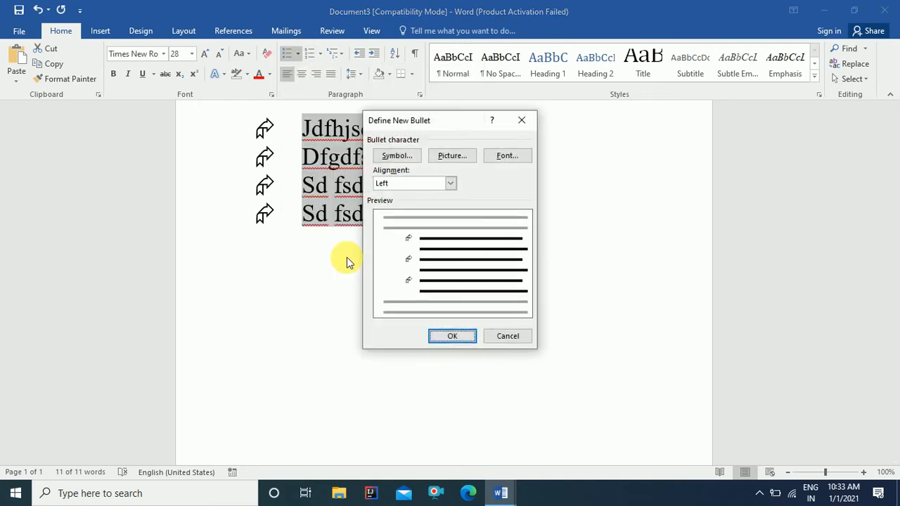
pyautogui.click(446, 160)
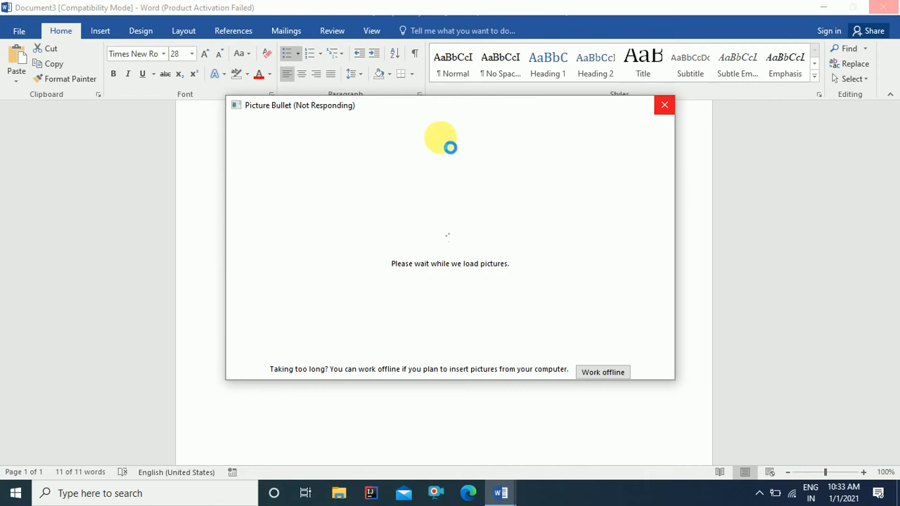
pyautogui.click(664, 107)
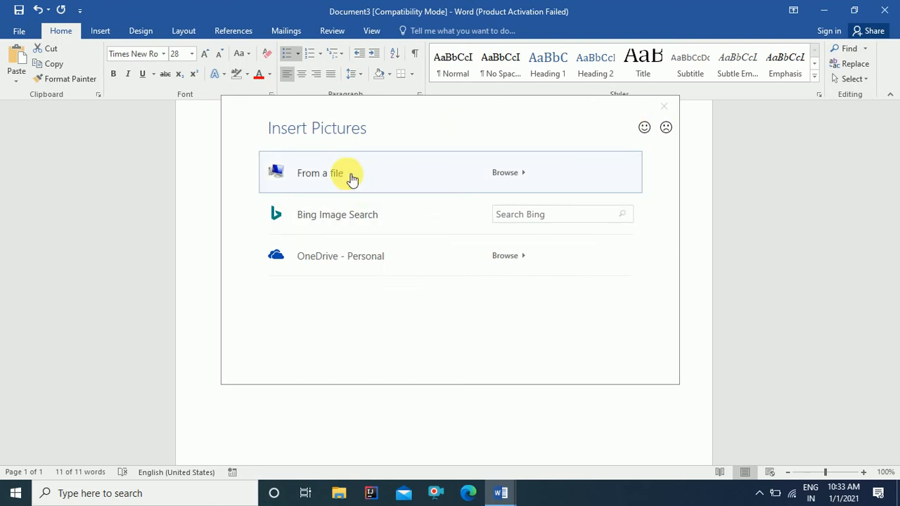
pyautogui.click(519, 177)
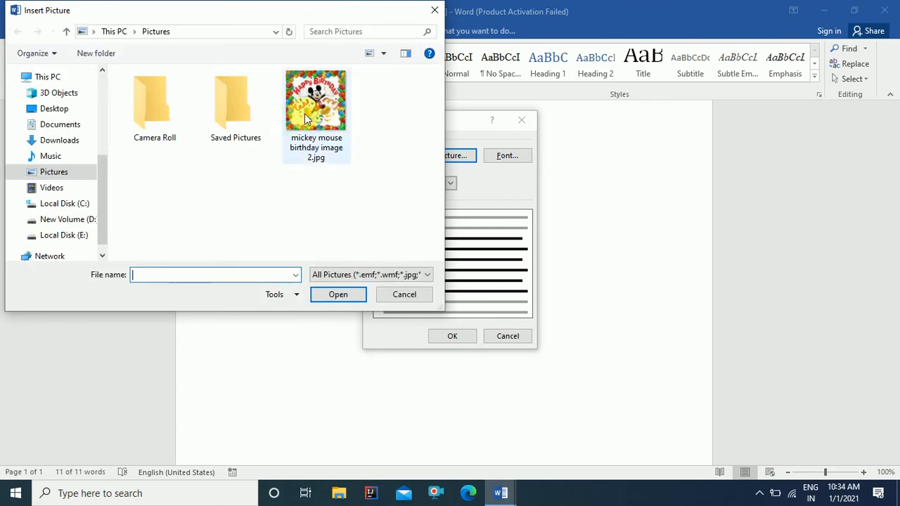
pyautogui.click(304, 112)
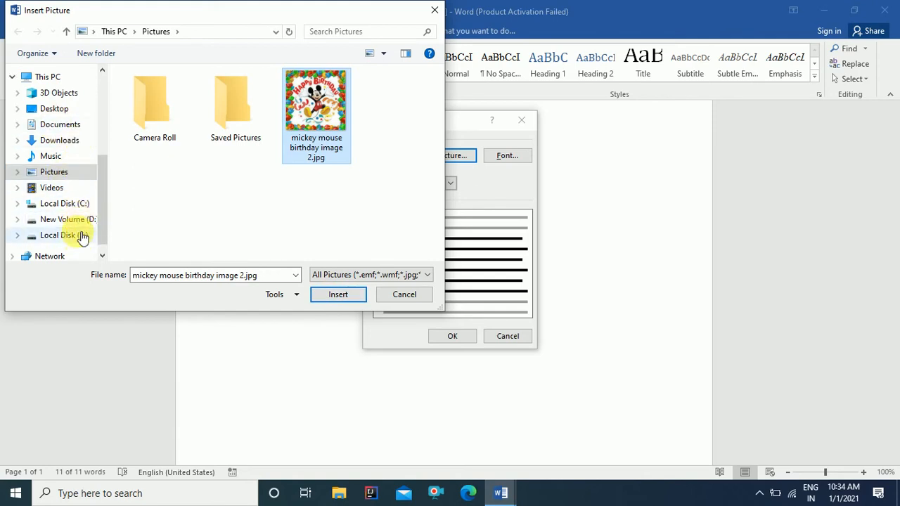
pyautogui.click(327, 299)
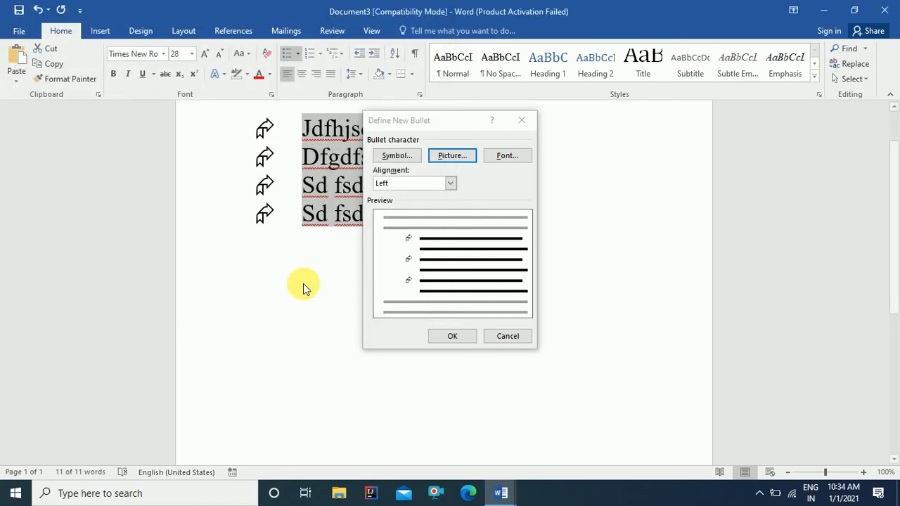
pyautogui.click(450, 337)
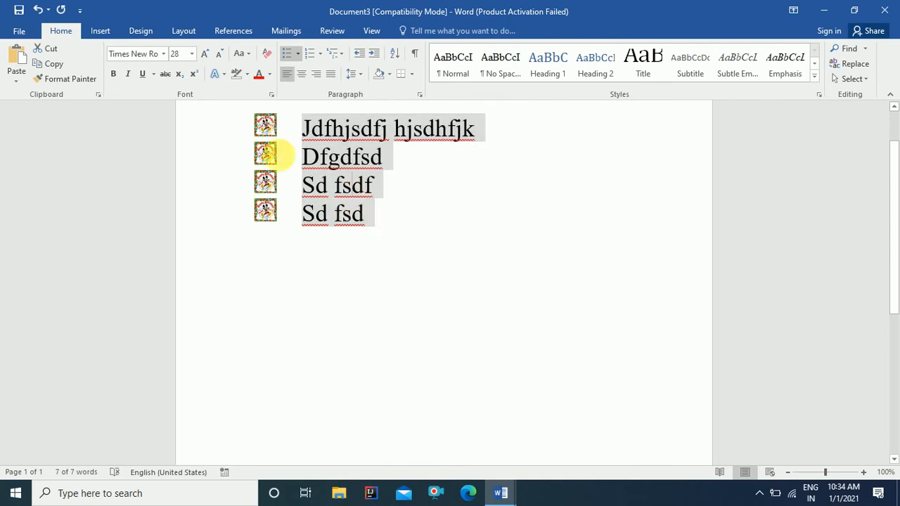
# Step: Select the four lines and dismiss Define New Bullet without changes
pyautogui.moveTo(307, 132); pyautogui.dragTo(376, 219)
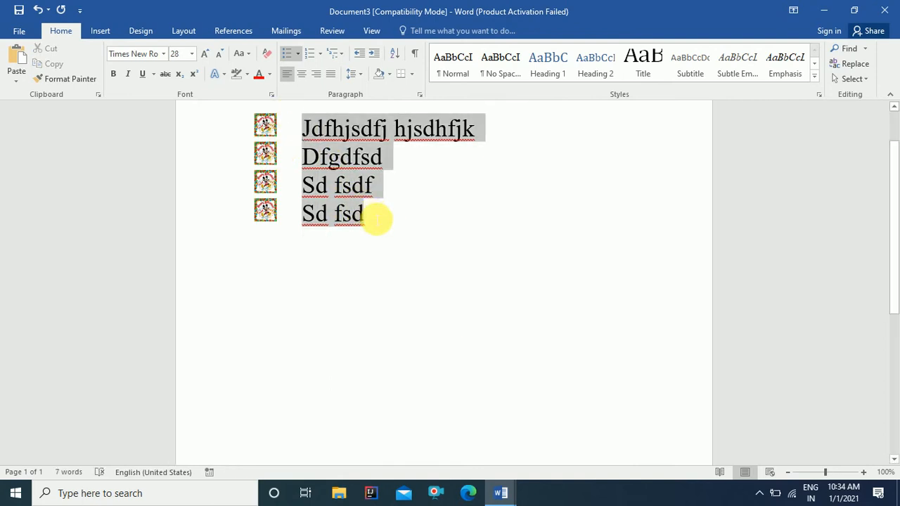
pyautogui.click(298, 54)
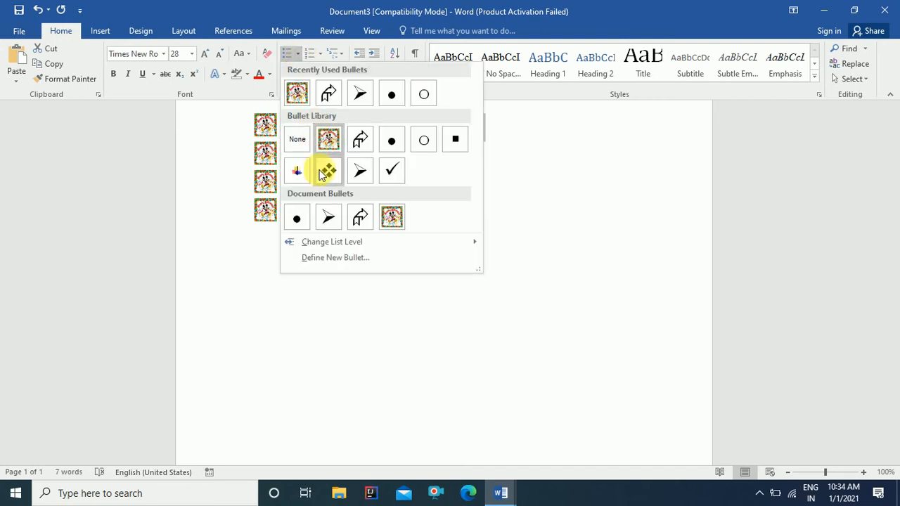
pyautogui.click(328, 258)
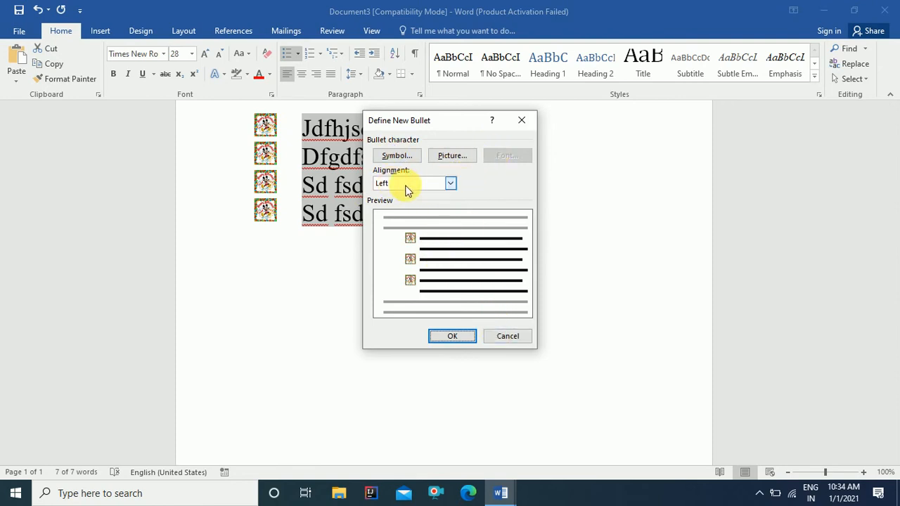
pyautogui.click(494, 340)
# Step: Turn the bullets off, then apply filled round-dot bullets to the lines
pyautogui.click(290, 55)
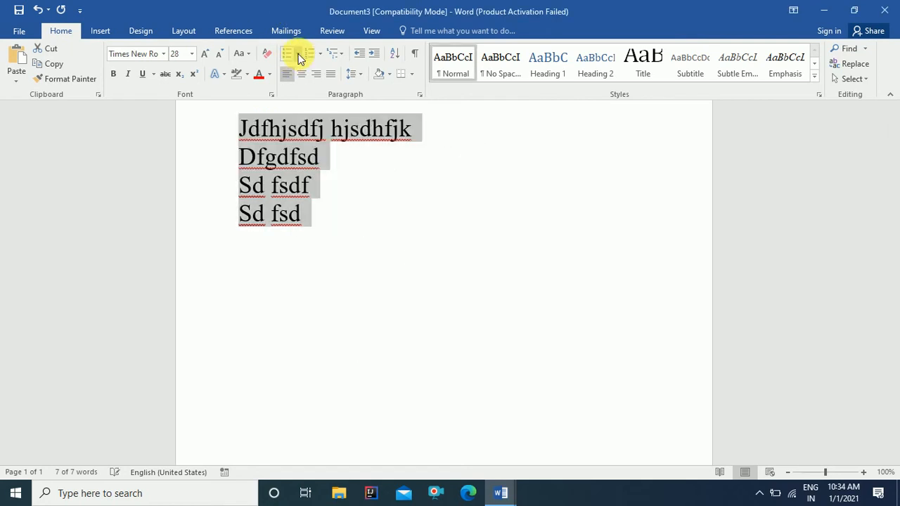
pyautogui.click(299, 57)
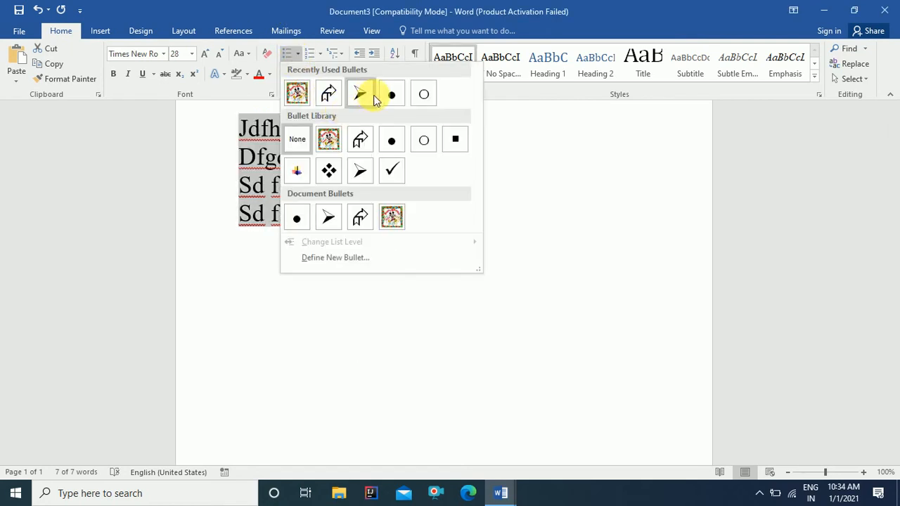
pyautogui.click(390, 101)
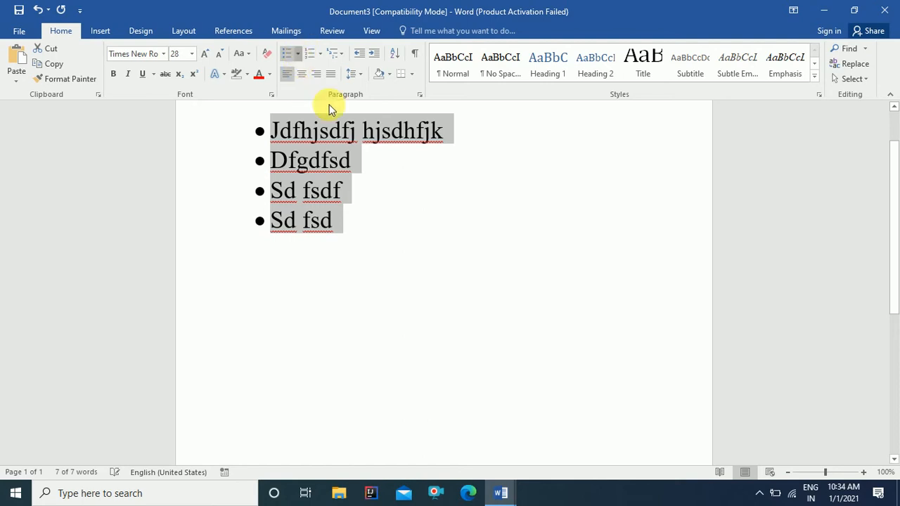
# Step: Define a new bullet whose font is Stencil, Bold, size 18
pyautogui.click(298, 54)
pyautogui.click(335, 257)
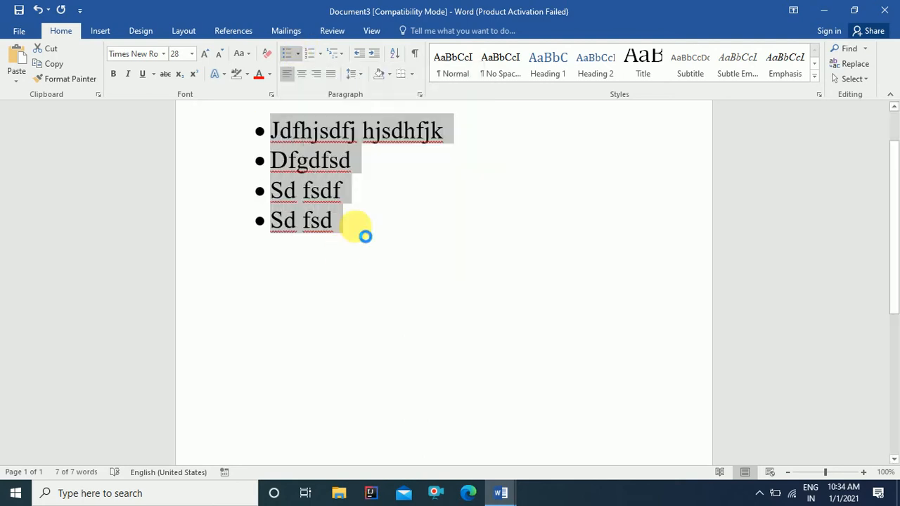
pyautogui.click(512, 158)
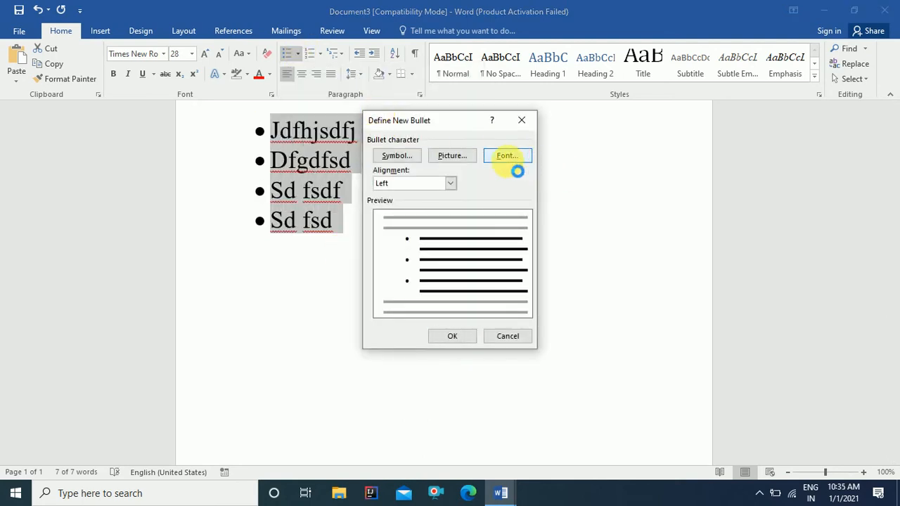
pyautogui.click(346, 169)
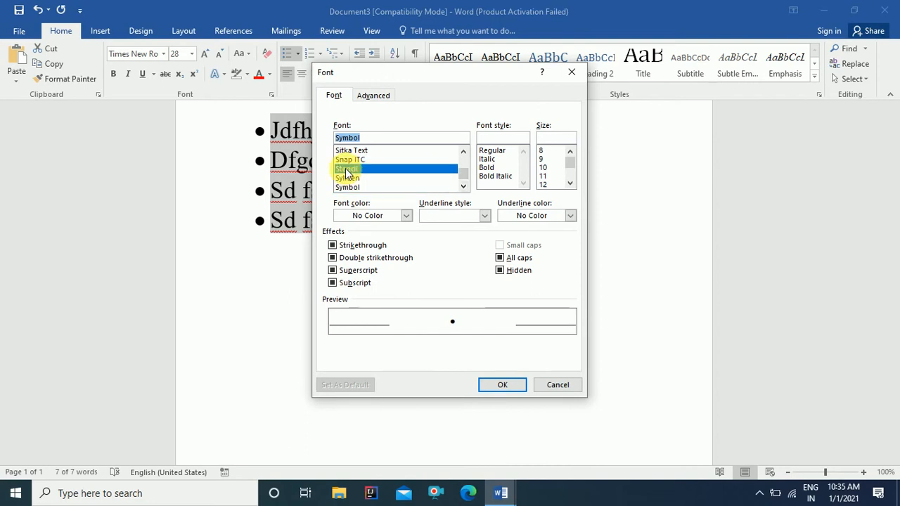
pyautogui.click(486, 167)
pyautogui.click(570, 183)
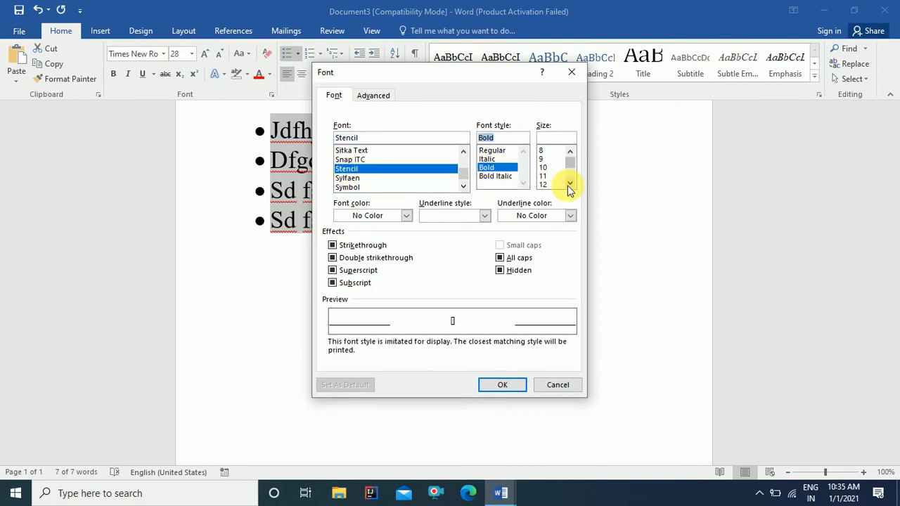
pyautogui.click(570, 183)
pyautogui.click(571, 184)
pyautogui.click(544, 184)
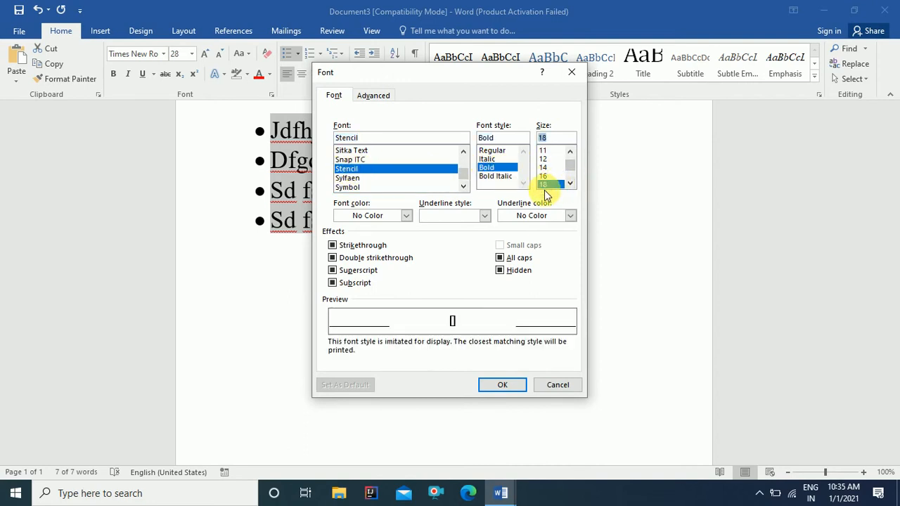
pyautogui.click(496, 387)
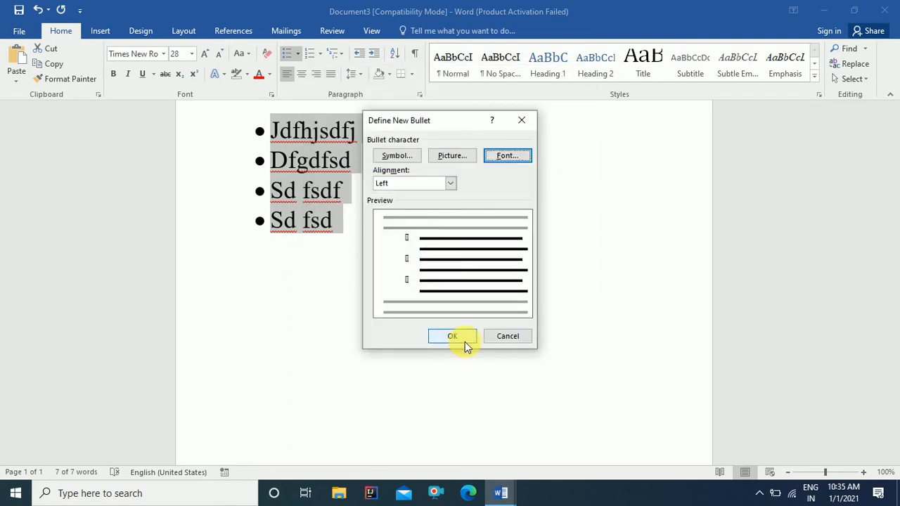
pyautogui.click(460, 339)
# Step: Select the first two list lines, then place the cursor in the second line
pyautogui.click(351, 209)
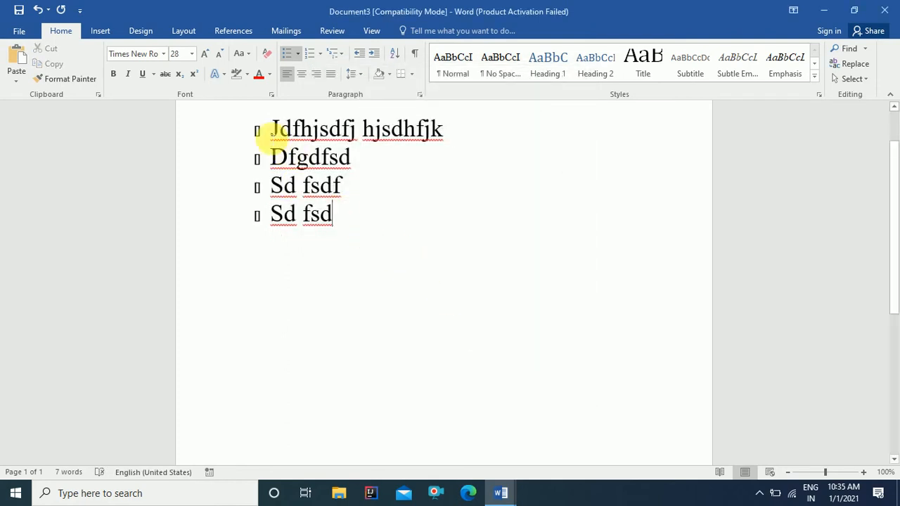
pyautogui.moveTo(257, 132); pyautogui.dragTo(265, 192)
pyautogui.click(260, 141)
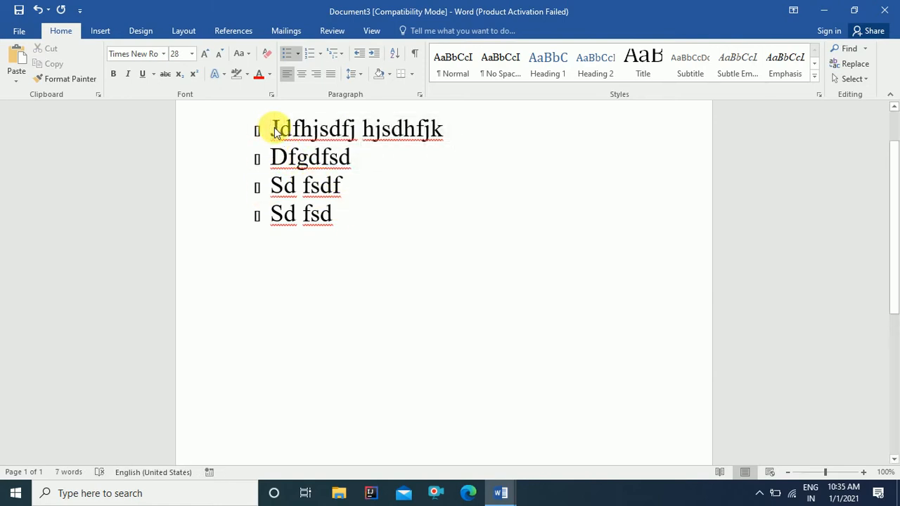
pyautogui.click(309, 157)
# Step: Replace the bullets on the four selected lines with default numbering
pyautogui.moveTo(285, 140); pyautogui.dragTo(345, 227)
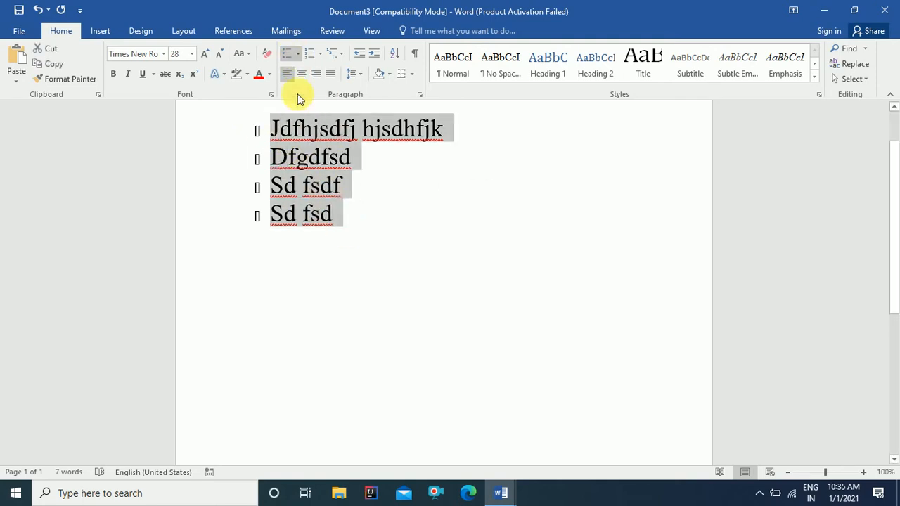
pyautogui.click(286, 55)
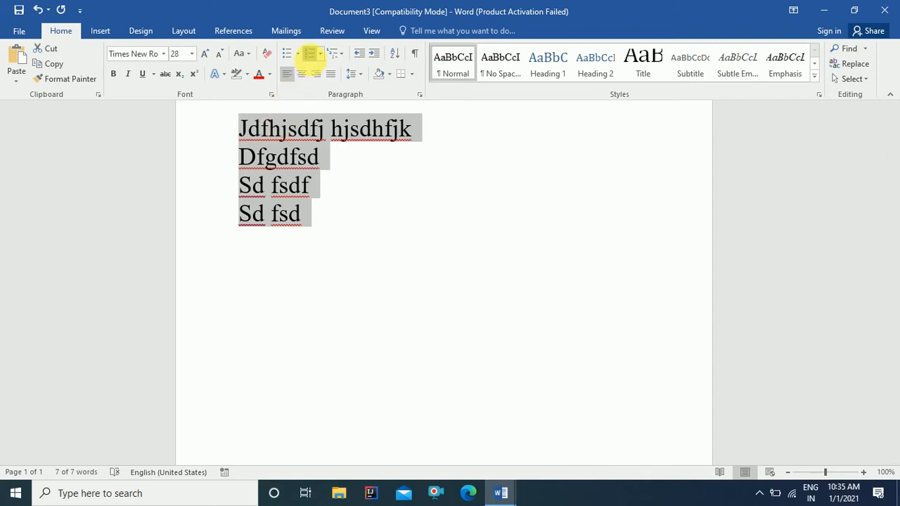
pyautogui.click(310, 54)
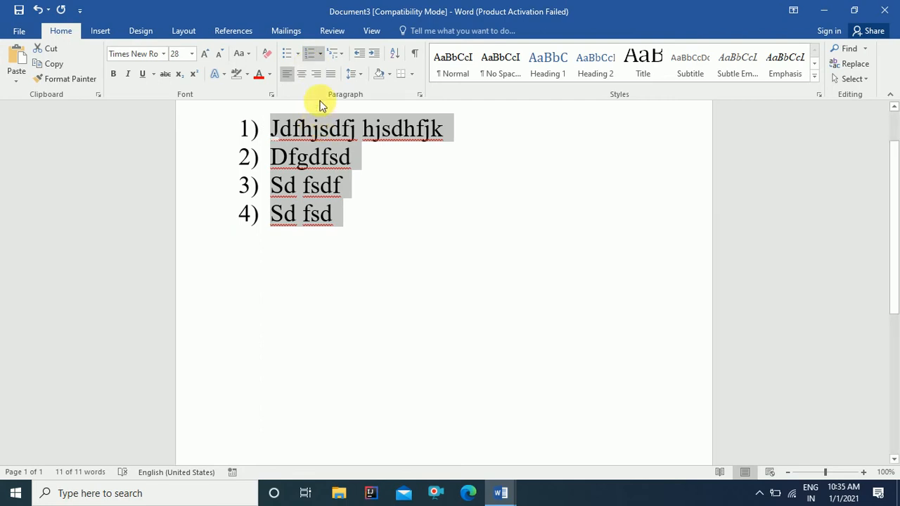
# Step: Switch the list's numbering format to A. B. C. lettering
pyautogui.click(320, 56)
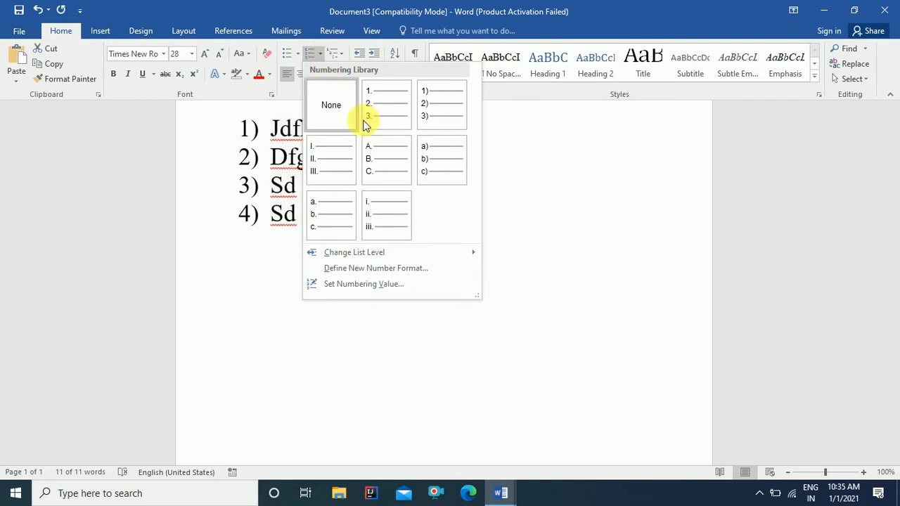
pyautogui.click(373, 161)
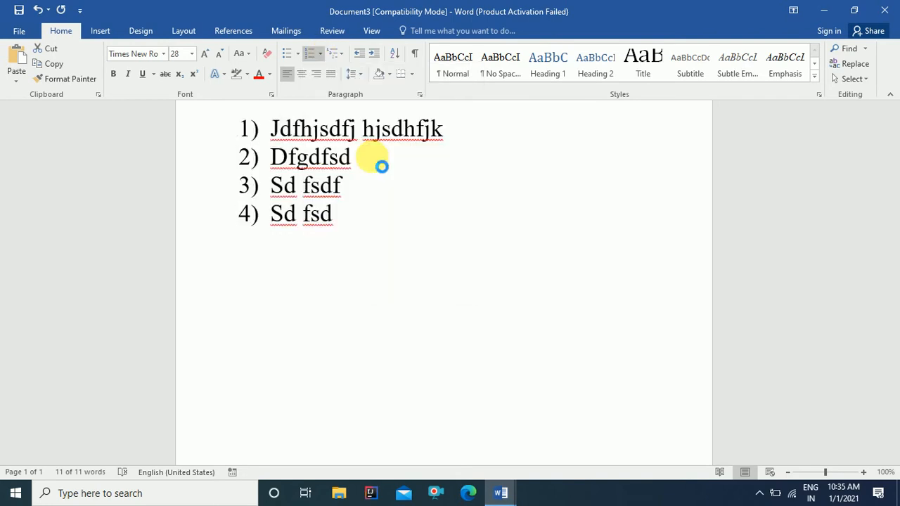
pyautogui.click(320, 56)
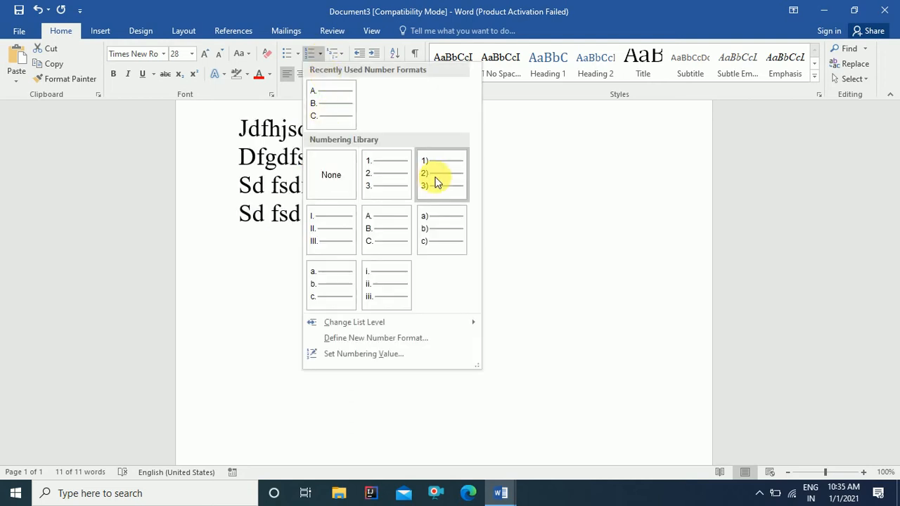
# Step: Set the numbering value to start a new list at E, so the items run E. to H
pyautogui.click(372, 355)
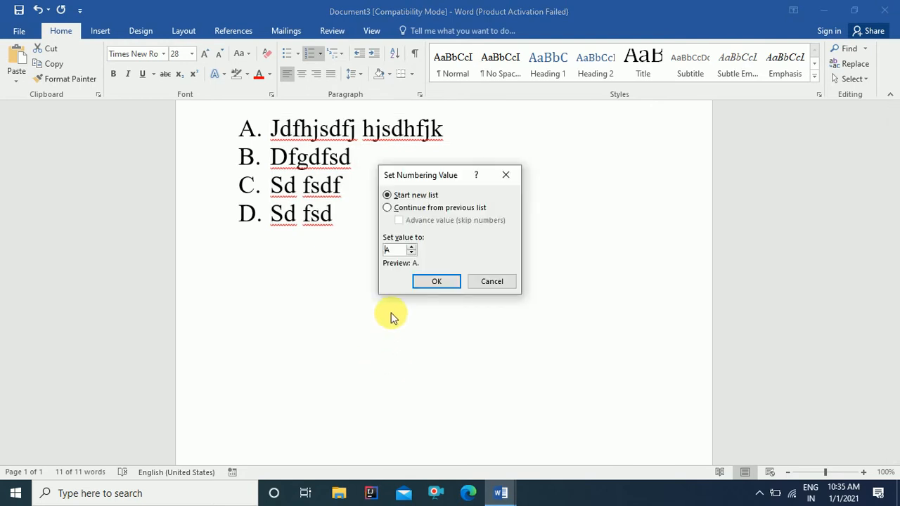
pyautogui.click(389, 208)
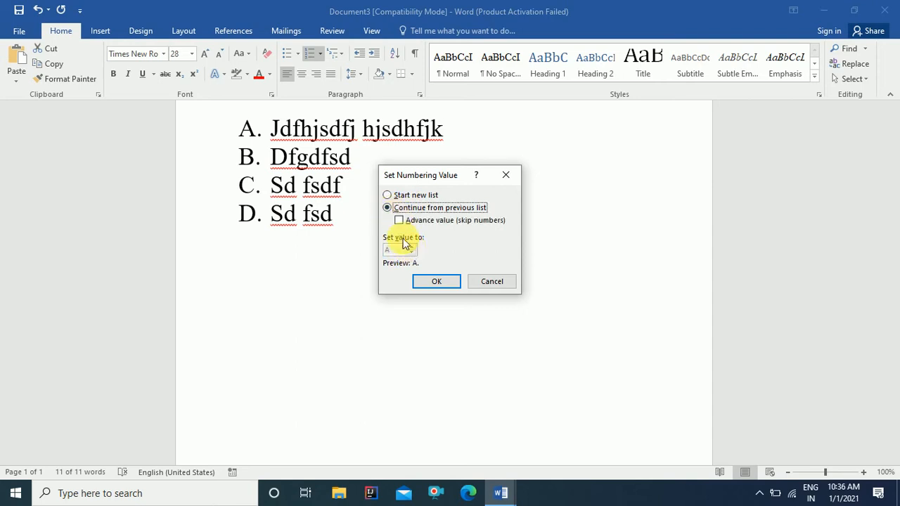
pyautogui.click(387, 195)
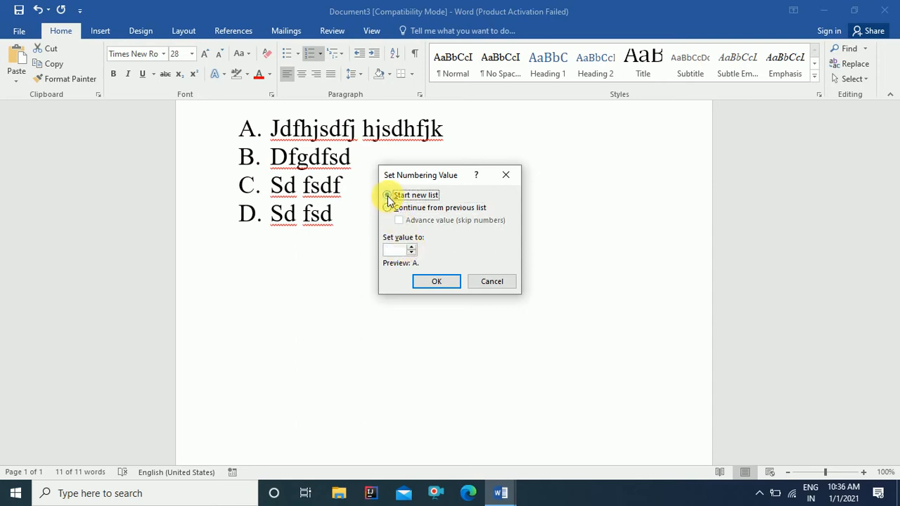
pyautogui.click(412, 252)
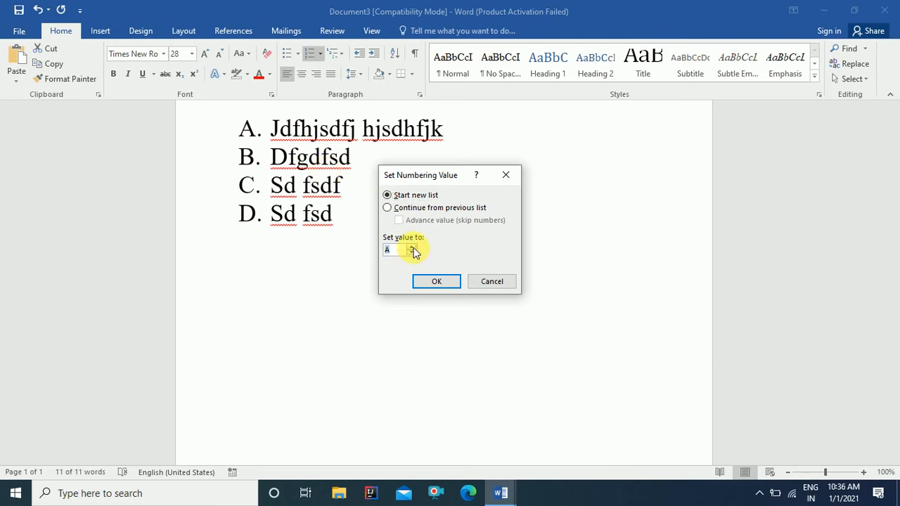
pyautogui.click(434, 282)
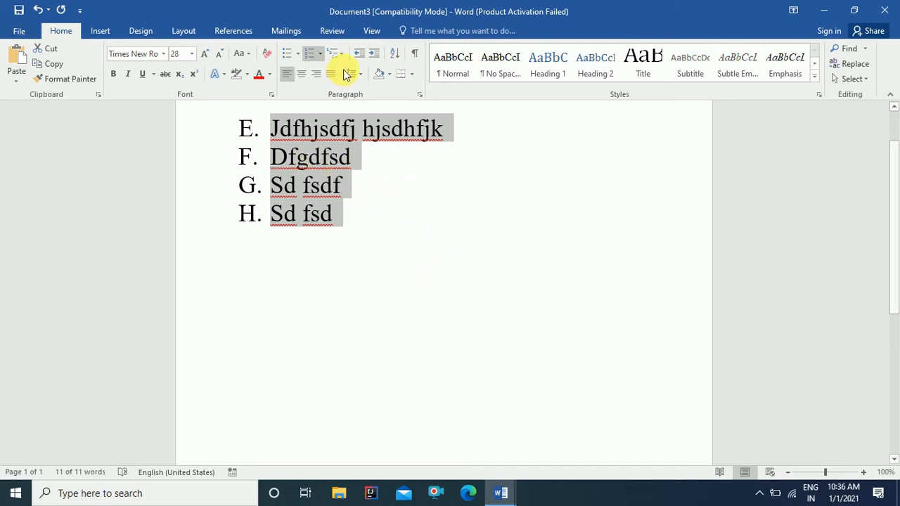
# Step: Add sub-items 'fjghjdf hgjhdf', 'jgh jdfhg' and 'fgjdfklg' under item E
pyautogui.click(453, 136)
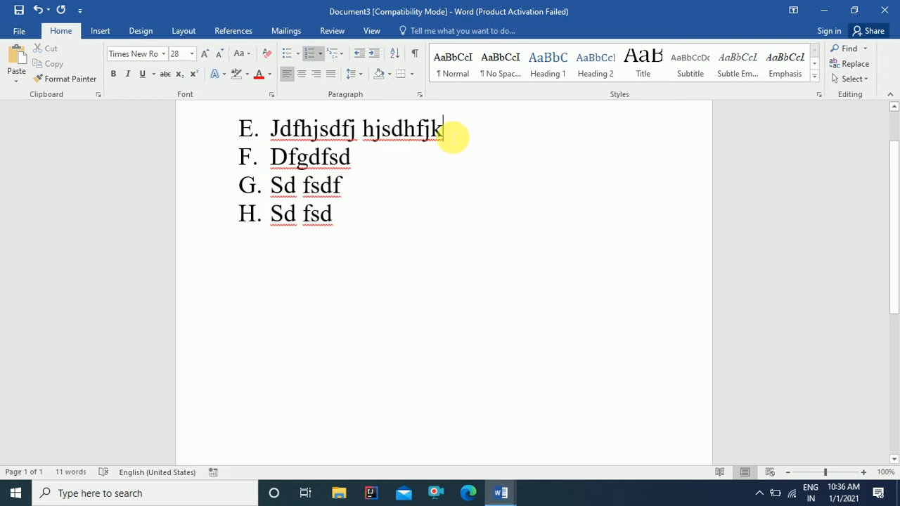
pyautogui.press('Return')
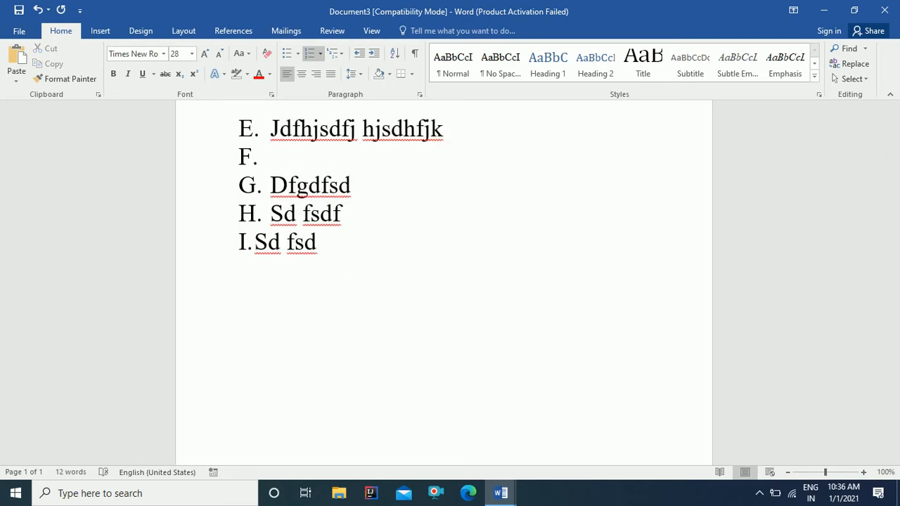
pyautogui.press('Tab')
pyautogui.write('f')
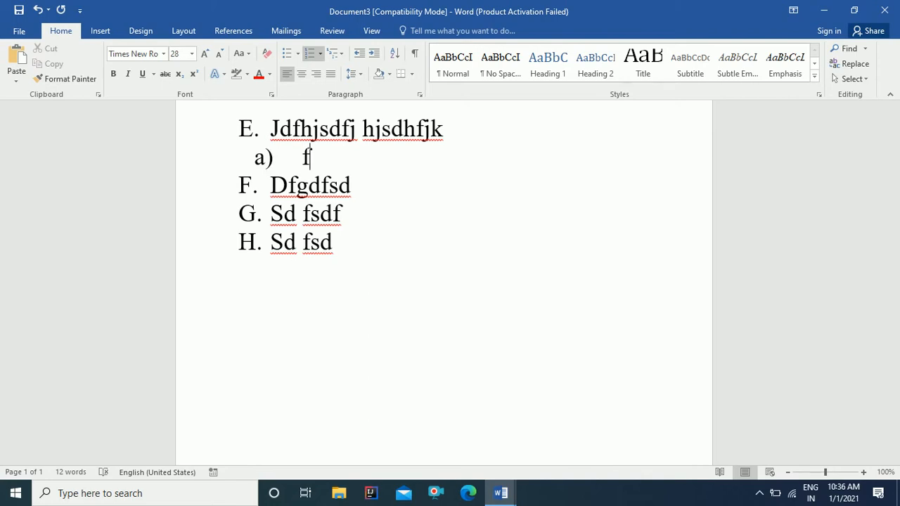
pyautogui.write('jghjdf hgjhdf')
pyautogui.press('Return')
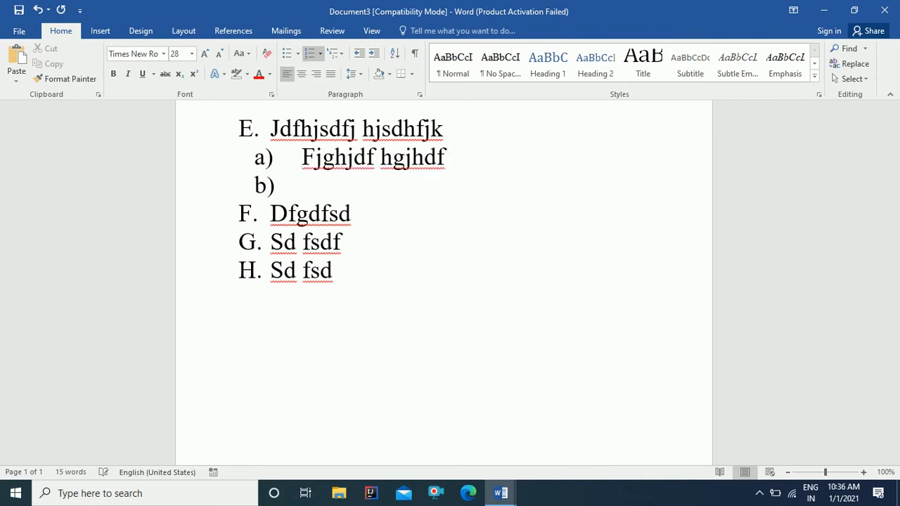
pyautogui.write('jgh jdfhg')
pyautogui.press('Return')
pyautogui.write('fgjdfkl')
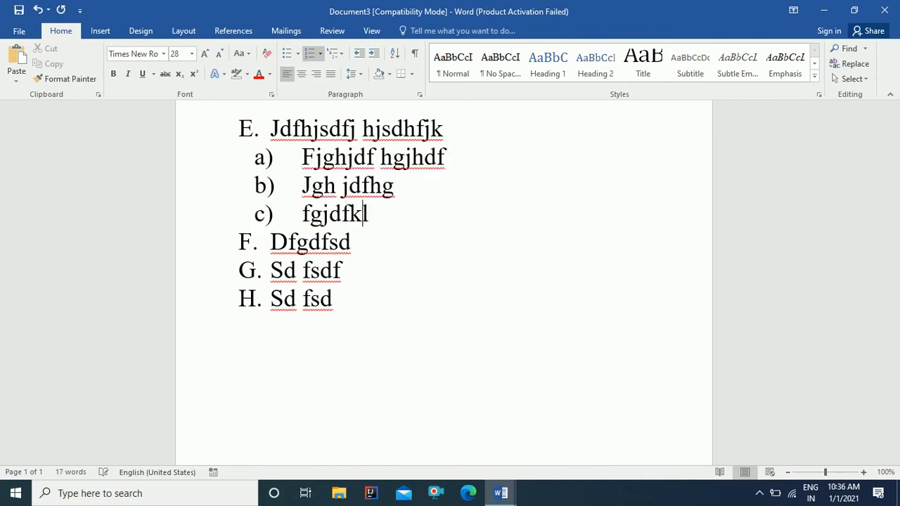
pyautogui.write('g')
# Step: Add sub-items 'sjdf hjskdhf' and 'kdfk sdjfklj' under item F, then select all the text
pyautogui.click(360, 248)
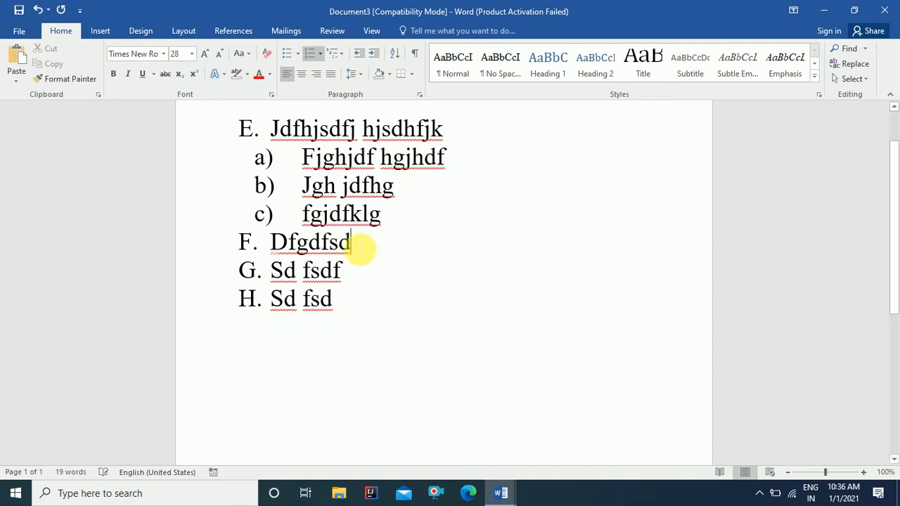
pyautogui.press('Return')
pyautogui.press('Tab')
pyautogui.write('sjdf hjskdhf')
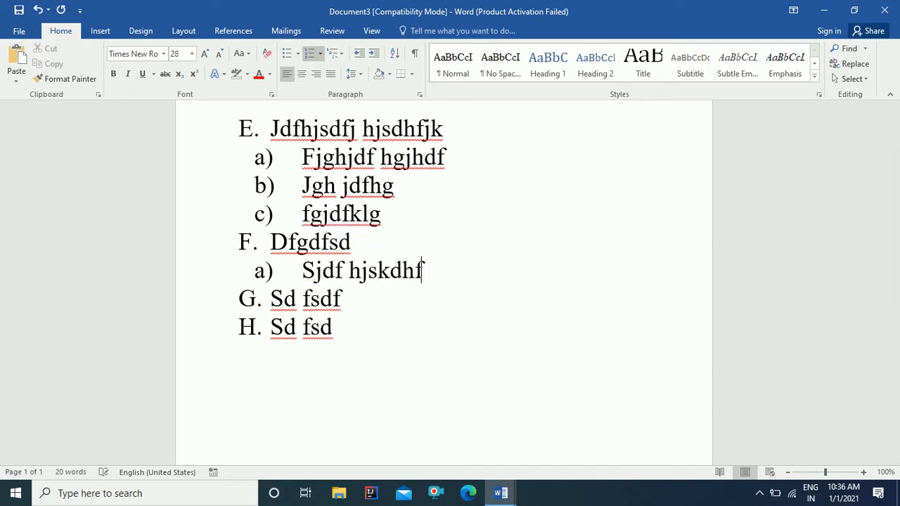
pyautogui.press('Return')
pyautogui.write('kdfk sdjfklj')
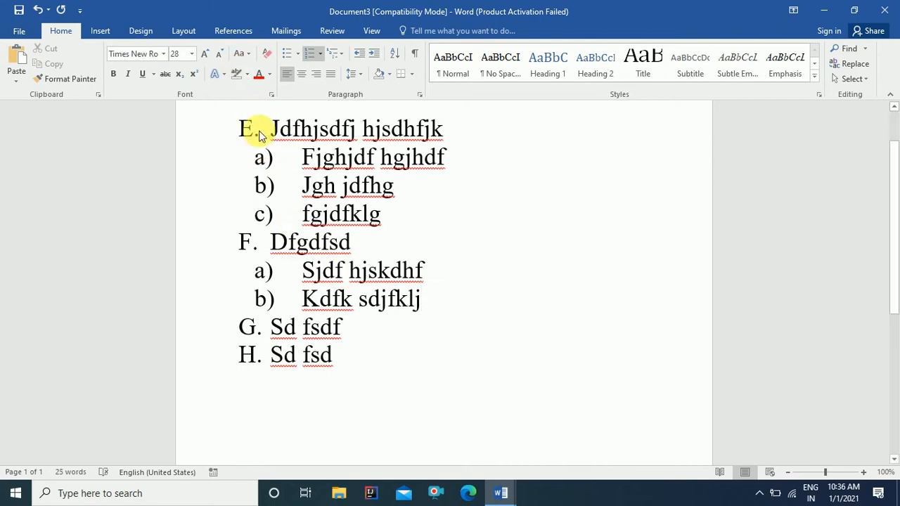
pyautogui.hotkey('ctrl', 'a')
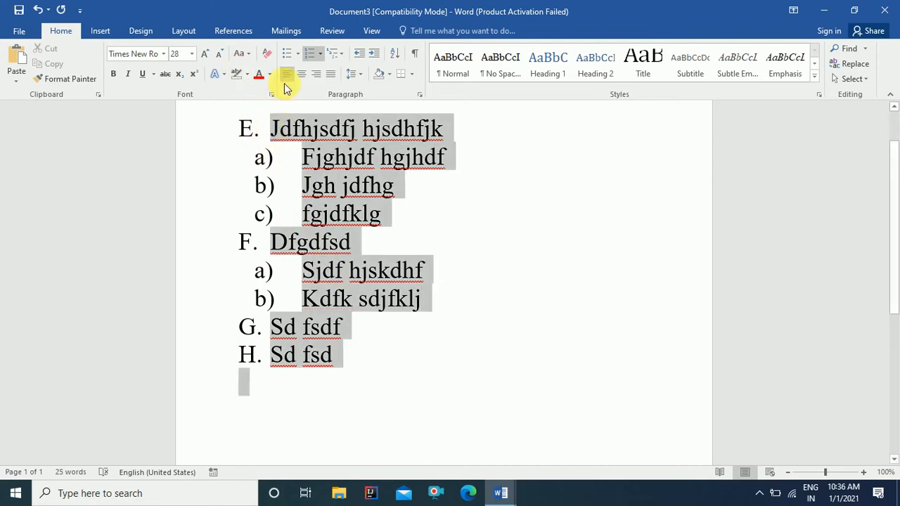
# Step: Apply the diamond and arrow bullet style from the Multilevel List library to the two-level list
pyautogui.click(343, 57)
pyautogui.moveTo(394, 185)
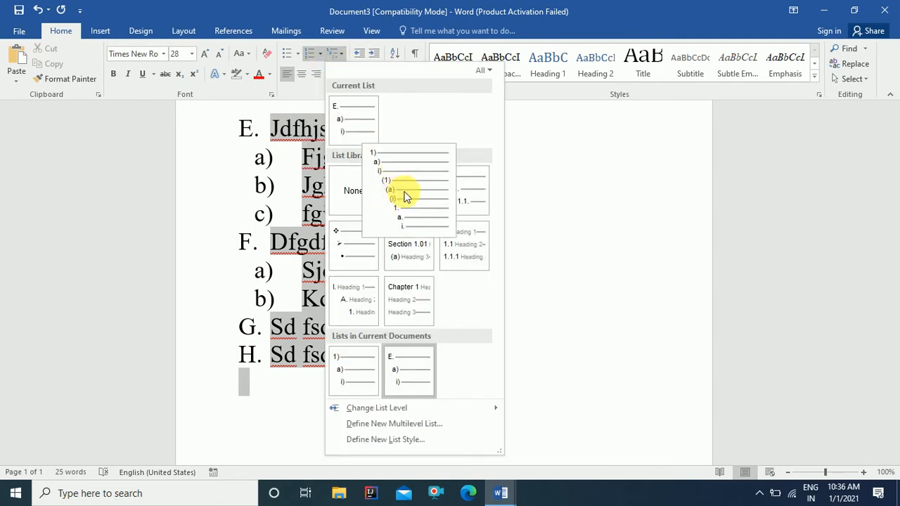
pyautogui.press('Escape')
pyautogui.click(402, 191)
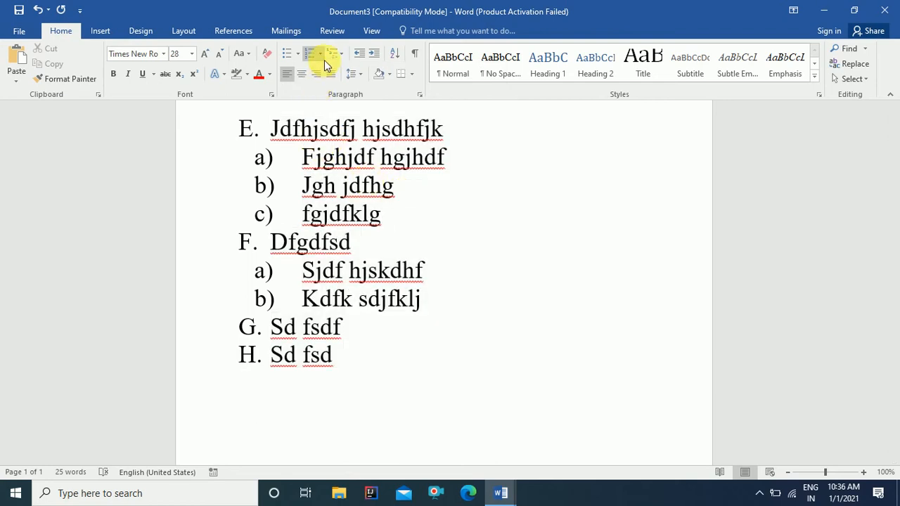
pyautogui.click(320, 56)
pyautogui.click(344, 55)
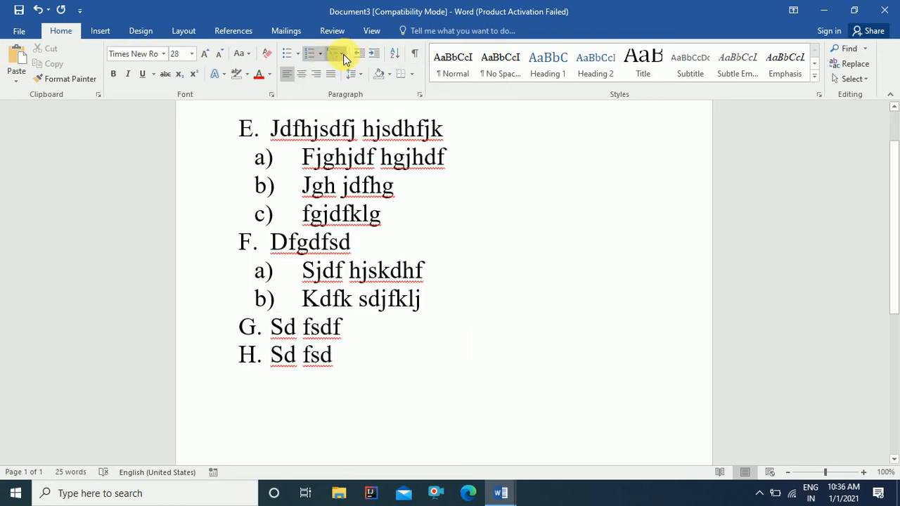
pyautogui.click(344, 55)
pyautogui.click(343, 56)
pyautogui.click(342, 55)
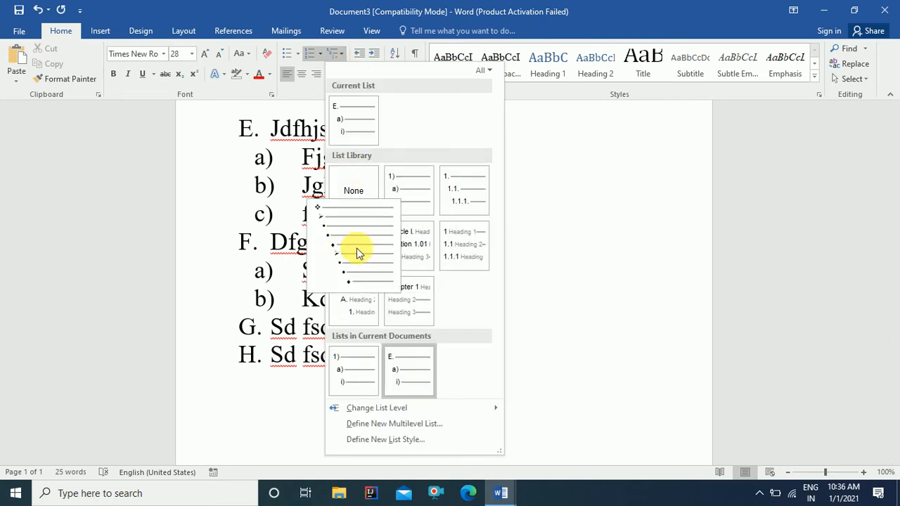
pyautogui.press('Escape')
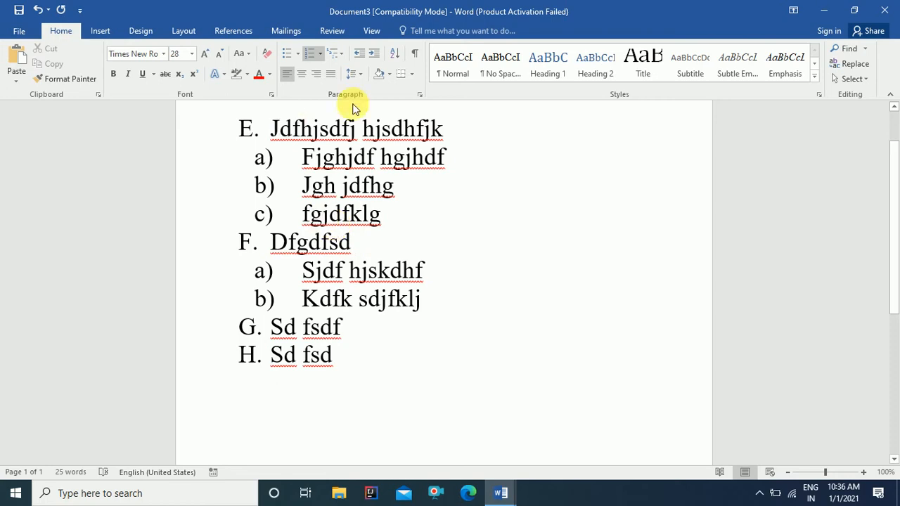
pyautogui.click(308, 215)
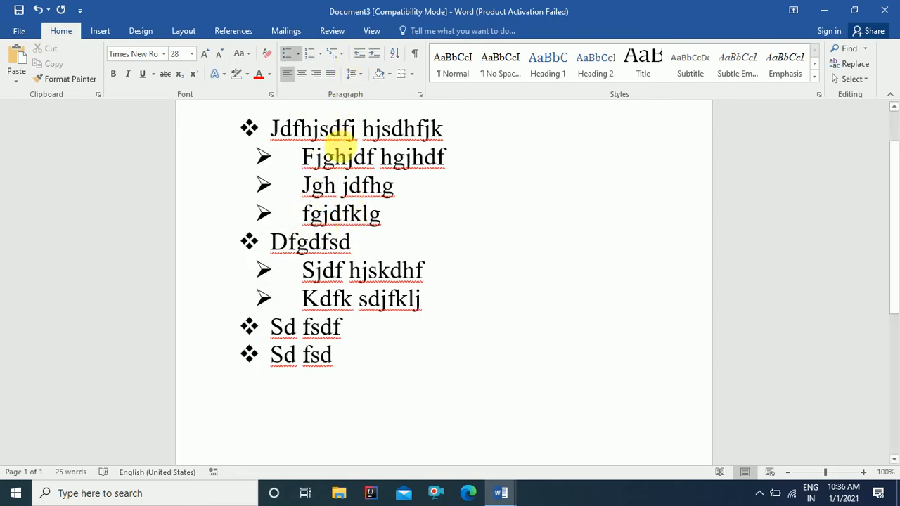
# Step: Apply the 1) a) i) multilevel numbering style to the whole list
pyautogui.hotkey('ctrl', 'a')
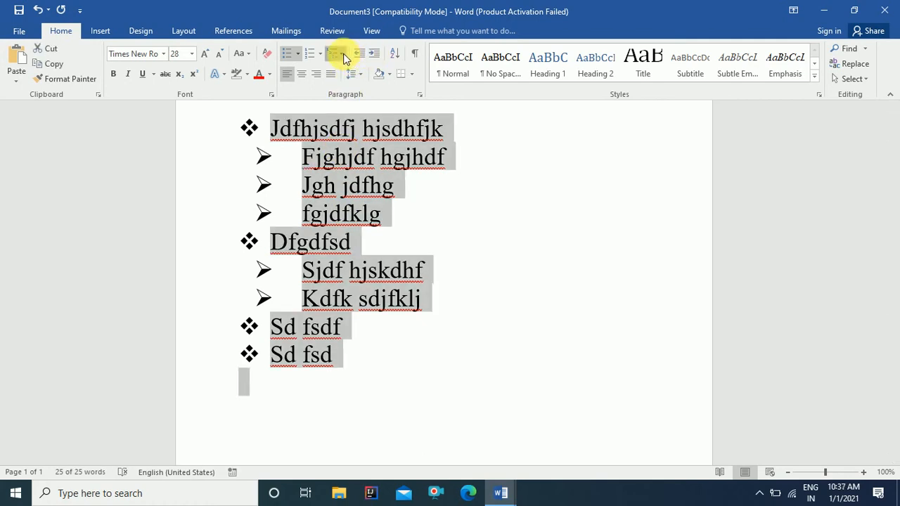
pyautogui.click(341, 54)
pyautogui.click(408, 196)
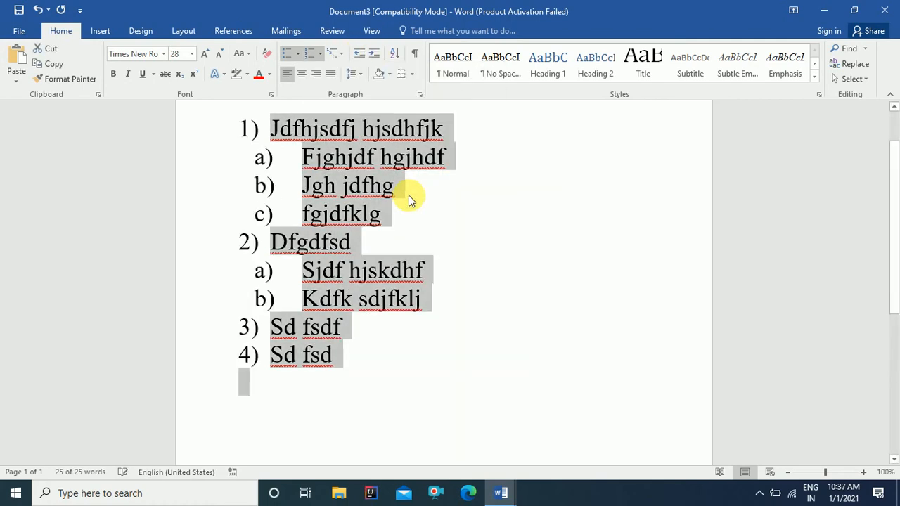
# Step: Add third-level items 'Jdfhj dsh fjhdsj' and 'Sdk fhksdklf' under 'Fjghjdf hgjhdf', then select all
pyautogui.click(457, 168)
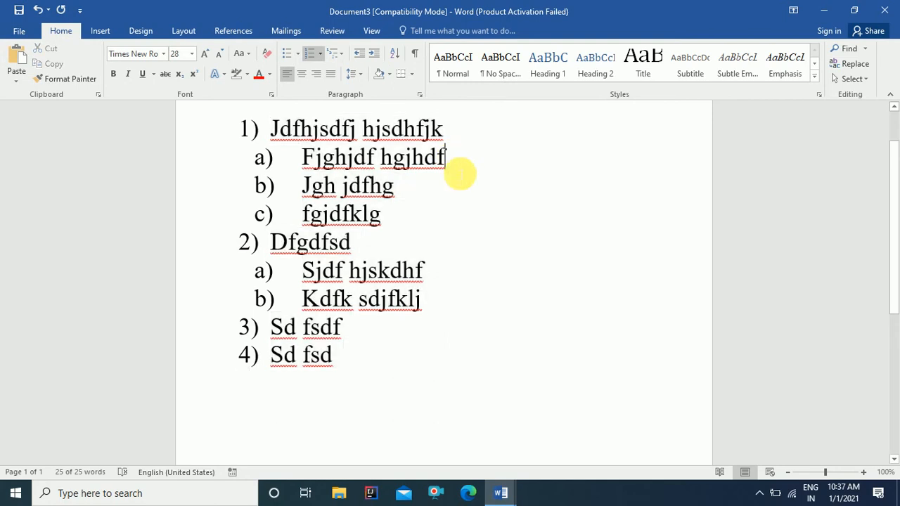
pyautogui.press('Return')
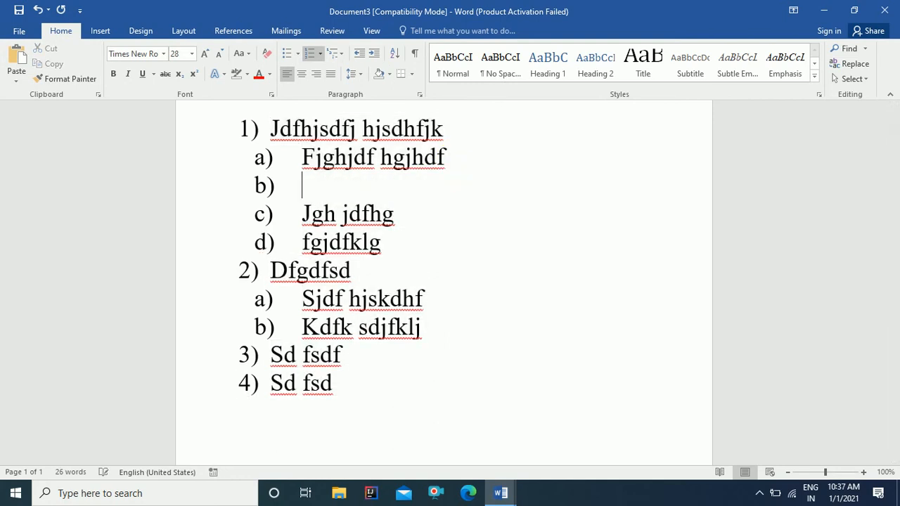
pyautogui.press('Tab')
pyautogui.write('Jdfhj dsh fjhdsj')
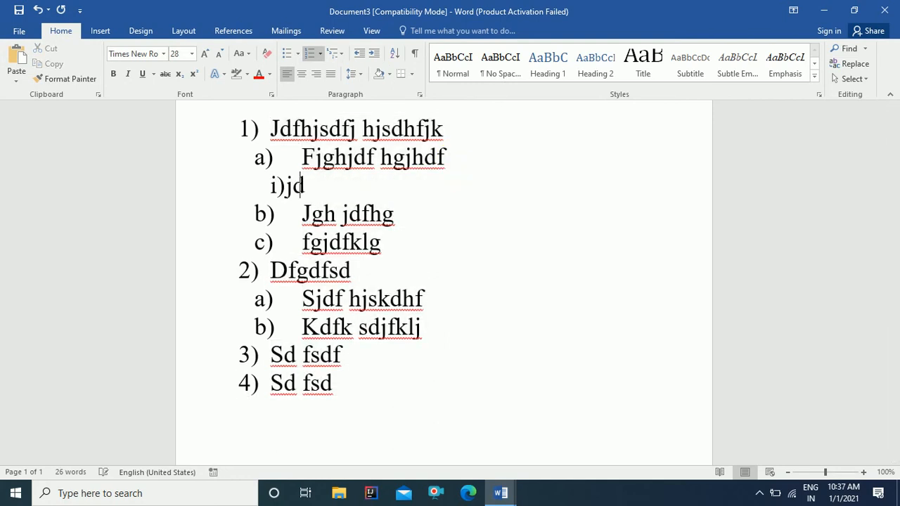
pyautogui.press('Return')
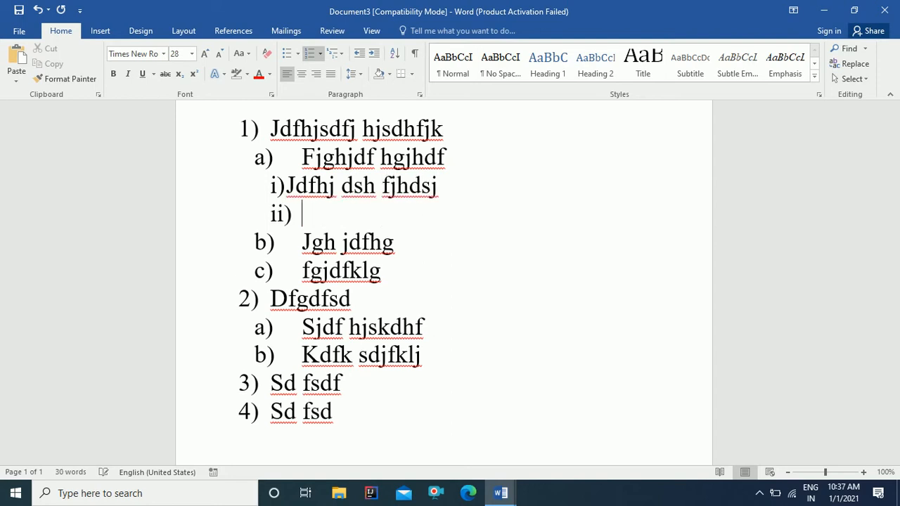
pyautogui.write('Sdk fhksdklf')
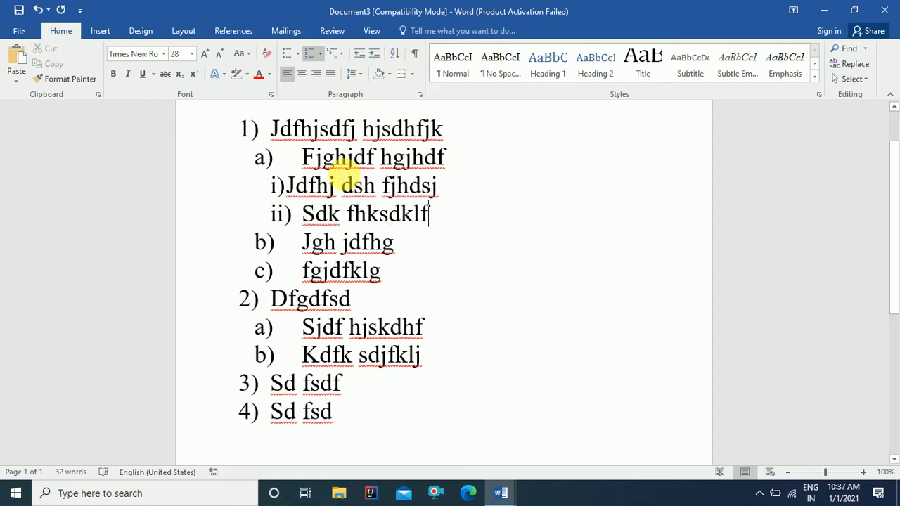
pyautogui.hotkey('ctrl', 'a')
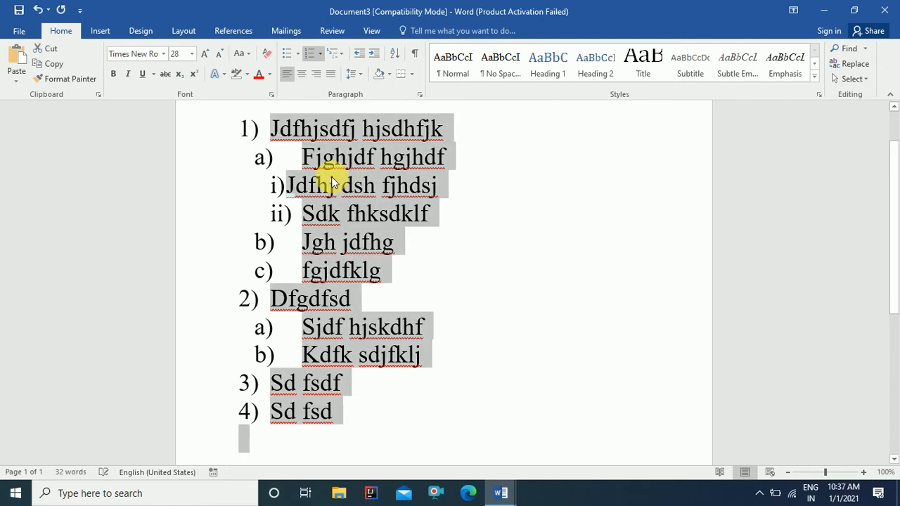
# Step: Remove the numbering, delete the list, and type a 24 pt random-text paragraph starting 'dsnfhsdfsdfh hdsh'
pyautogui.click(310, 60)
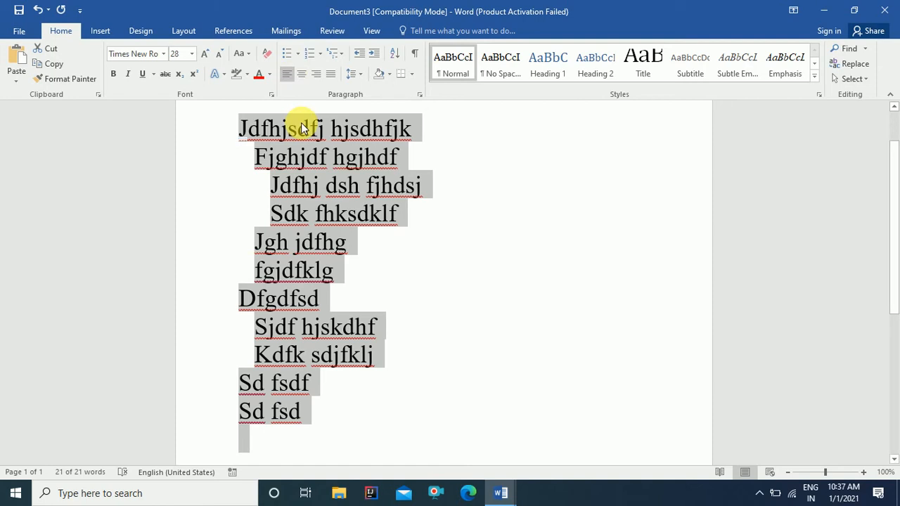
pyautogui.press('Delete')
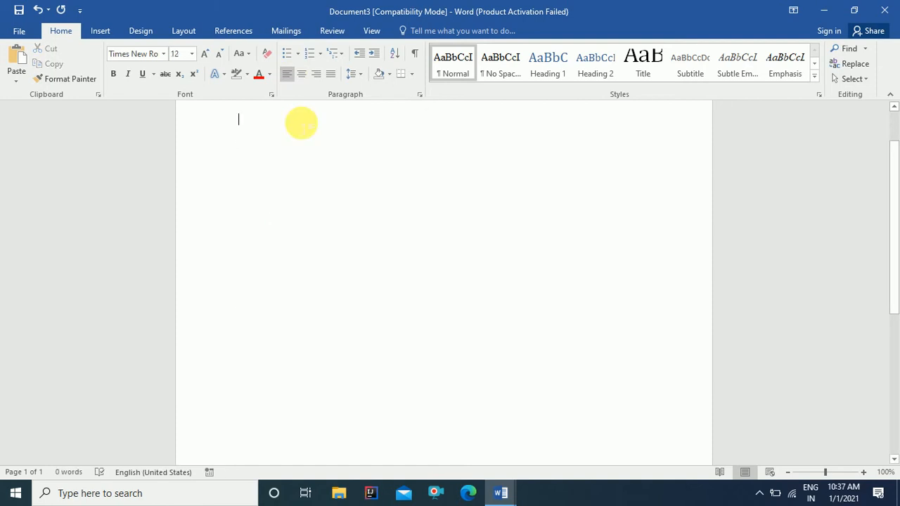
pyautogui.hotkey('ctrl', 'shift', '.')
pyautogui.write('dsnfhsd')
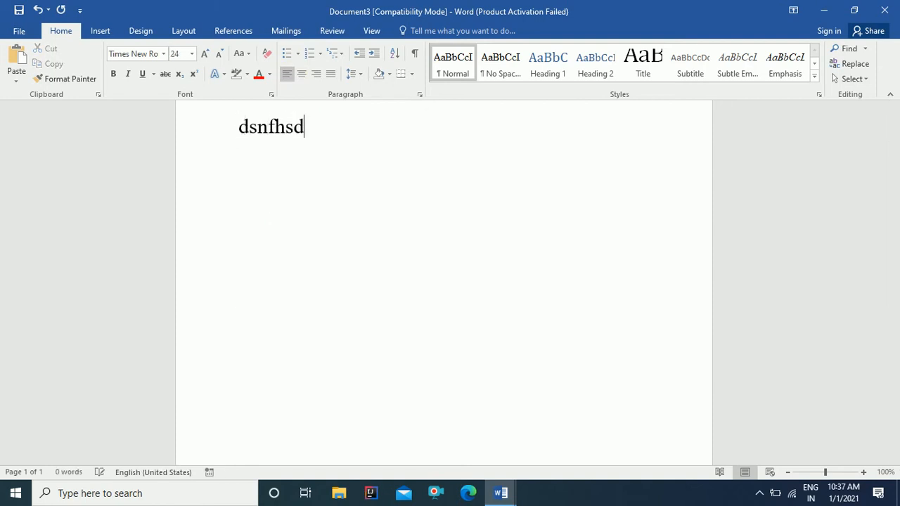
pyautogui.write('fsdfh hdsh fjkdshjkf hdjkshf jkhsdjkh fjkh')
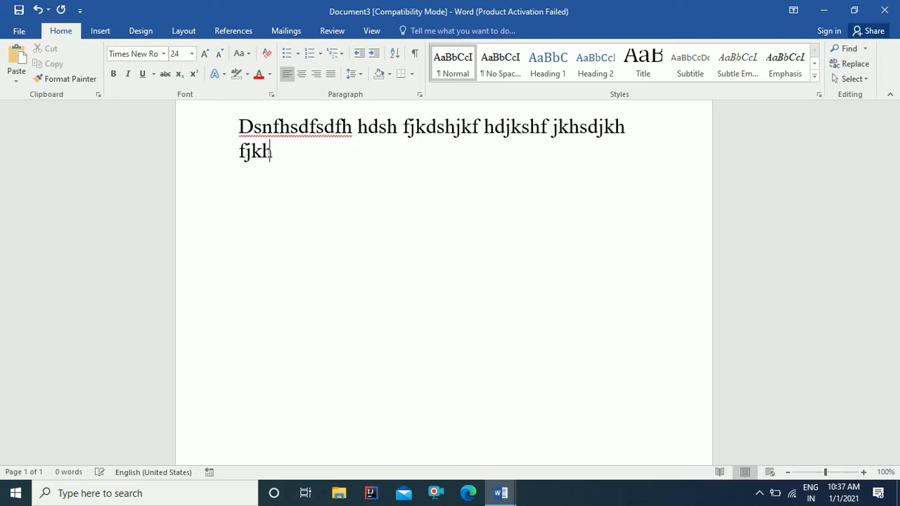
pyautogui.write('sd jkfhjk sdhjkfhj dshjfk hjsdhjf hjsdkh fjhsdj ')
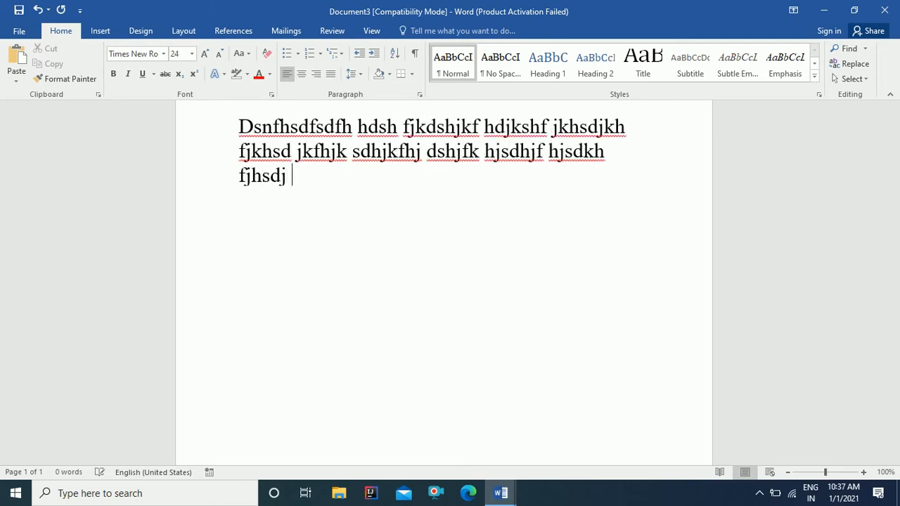
pyautogui.write('hfjkshd jkfhj sdhjfhsjdkhf jhsdjk hfjksdhj fhjk')
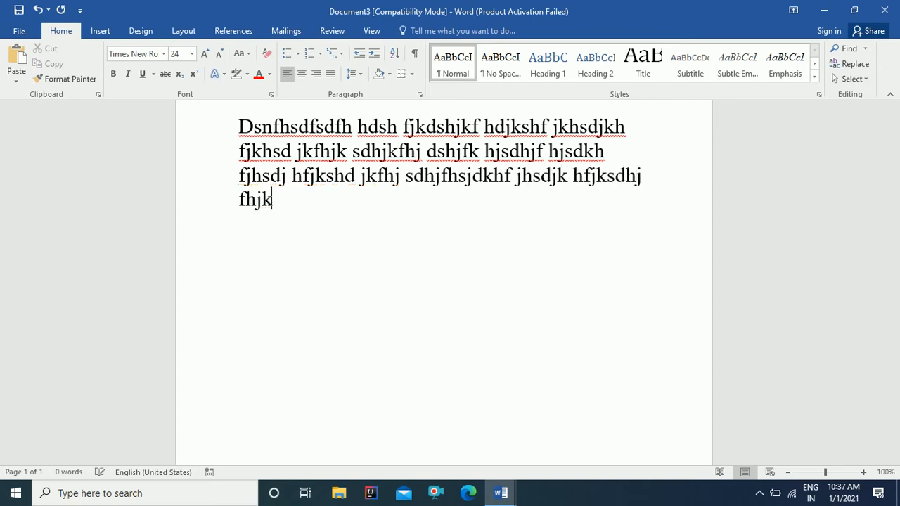
pyautogui.write('sdhjkfhjksdhfjk hdsjkhf jkhdsjk fhjksdh jkfhjksd hfjkhjsdhf')
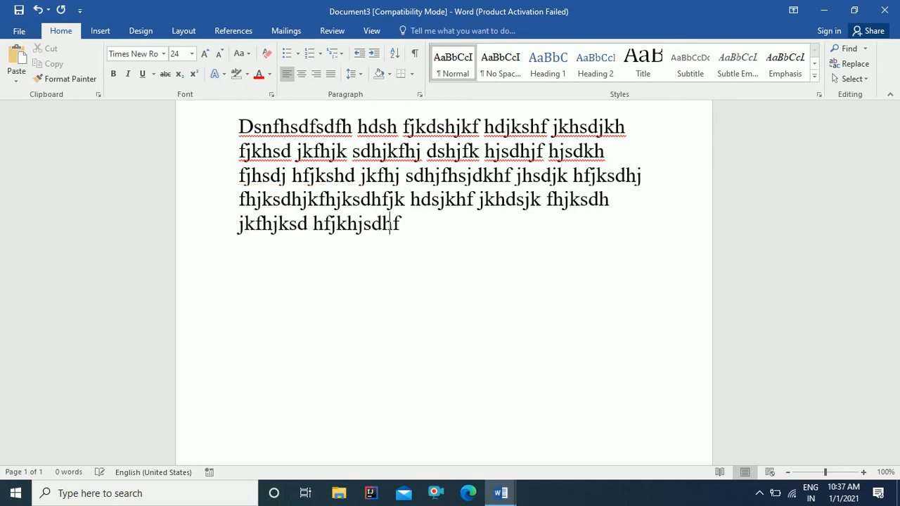
pyautogui.write('jhdjskhfj hsdjk hfjkdhs jkfhjkdshjk fhjksd hfjhsdjkhfj kshdjh fjksdhjkfhjkdshfjkhsdj kf')
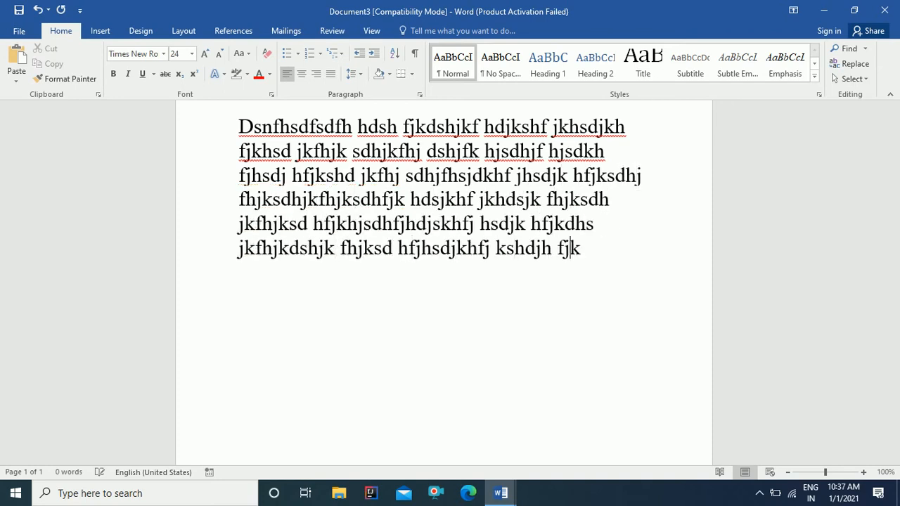
pyautogui.write('hjksdhjkfhdsjkhf jksh djkfhjksdhfj dsjfhjk sdh')
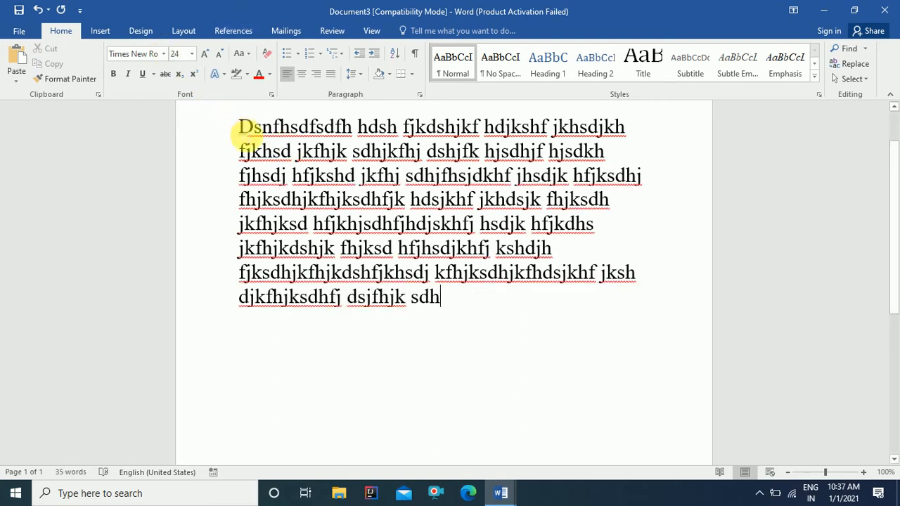
# Step: Paste a copy of the paragraph as a new paragraph after the final word 'sdh'
pyautogui.moveTo(239, 127); pyautogui.dragTo(434, 295)
pyautogui.hotkey('ctrl', 'c')
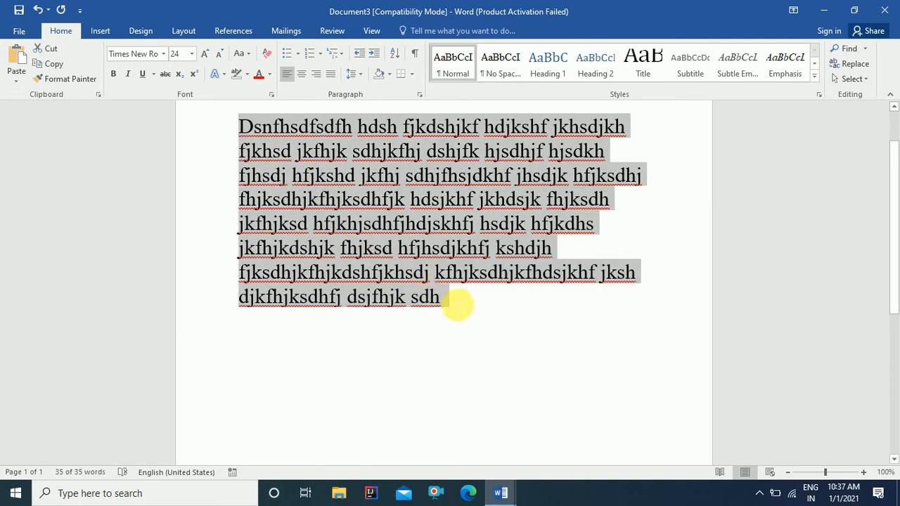
pyautogui.click(453, 301)
pyautogui.press('Return')
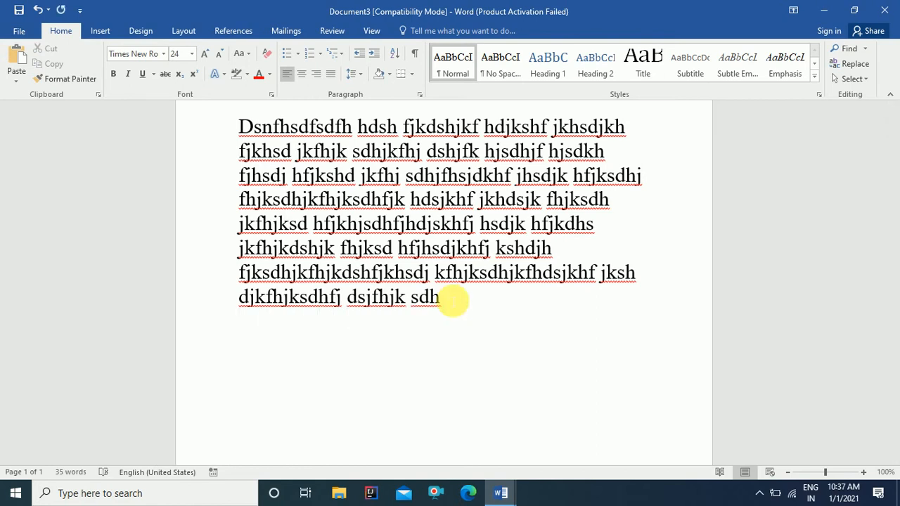
pyautogui.hotkey('ctrl', 'v')
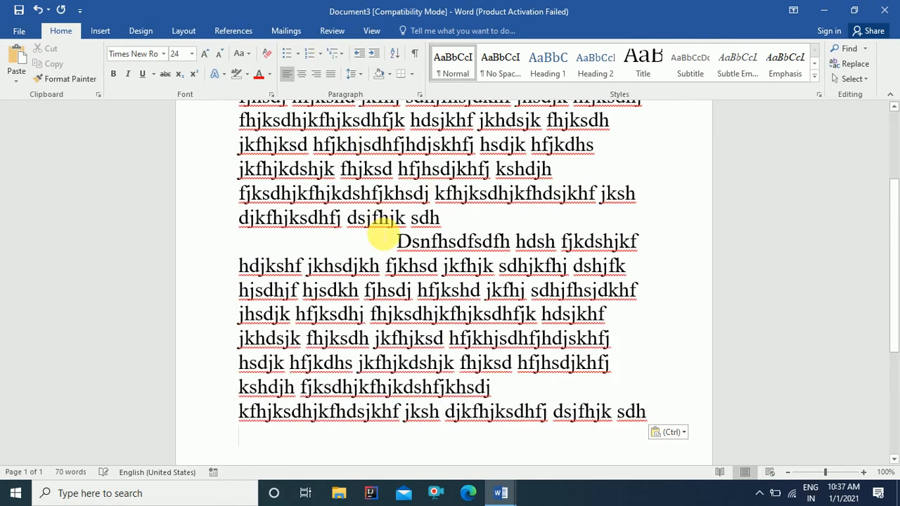
# Step: Select and deselect portions of the two paragraphs to check the duplicated text
pyautogui.scroll(3, 331, 257)
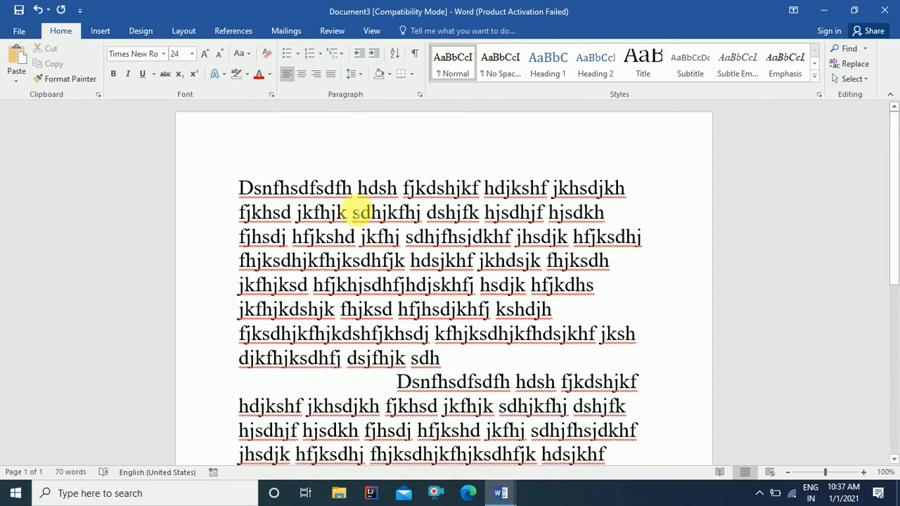
pyautogui.scroll(-2, 358, 211)
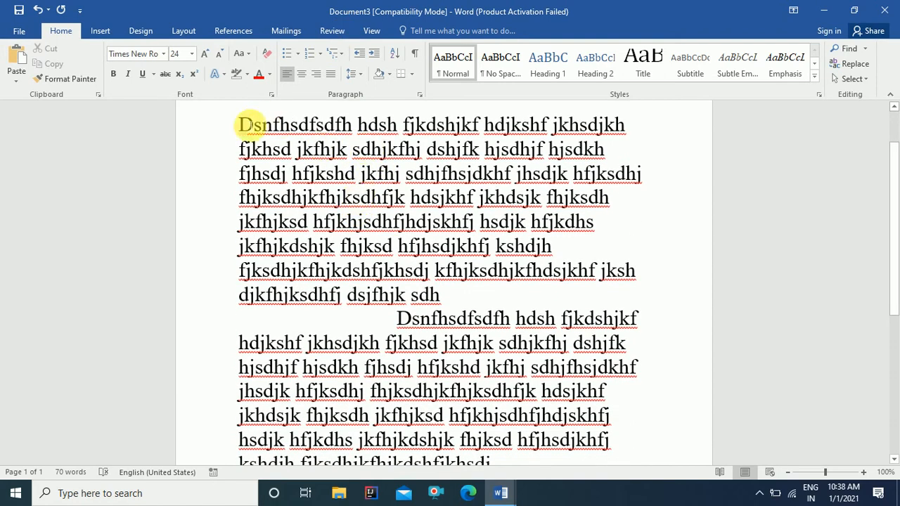
pyautogui.moveTo(239, 125); pyautogui.dragTo(439, 292)
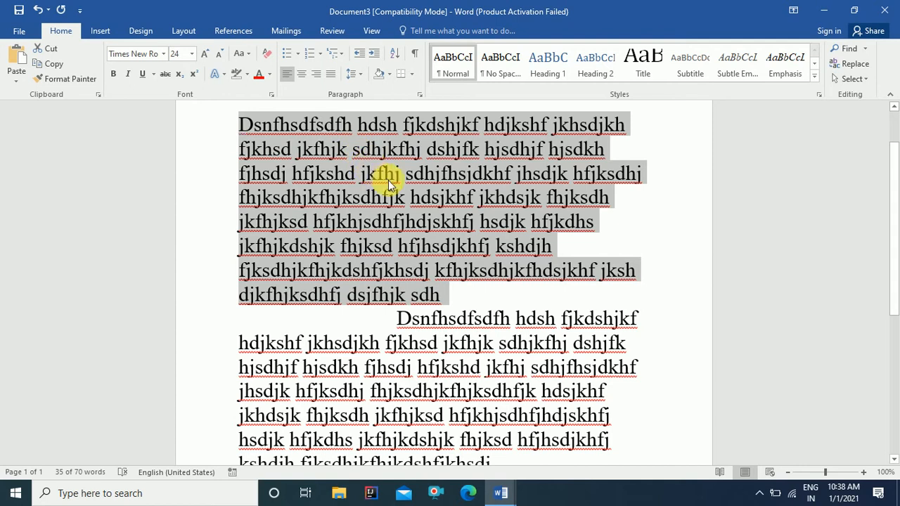
pyautogui.click(414, 183)
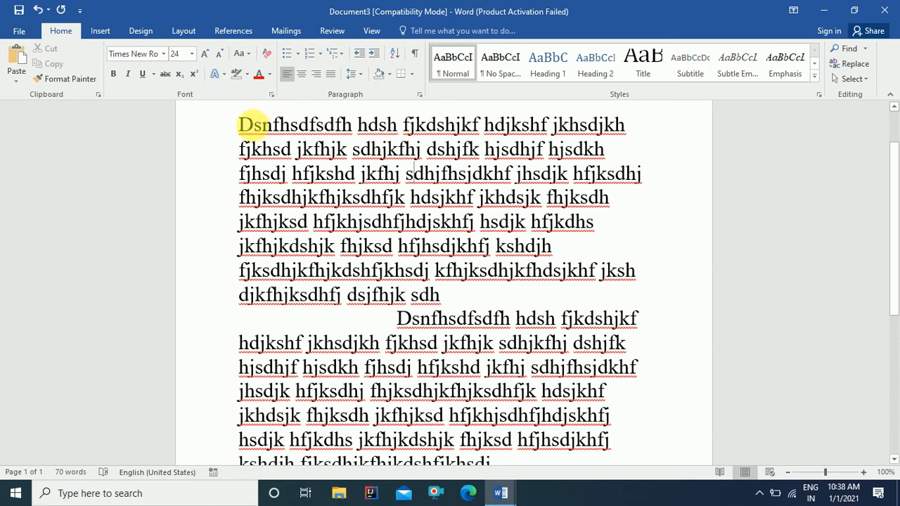
pyautogui.moveTo(237, 131); pyautogui.dragTo(645, 336)
pyautogui.scroll(3, 689, 201)
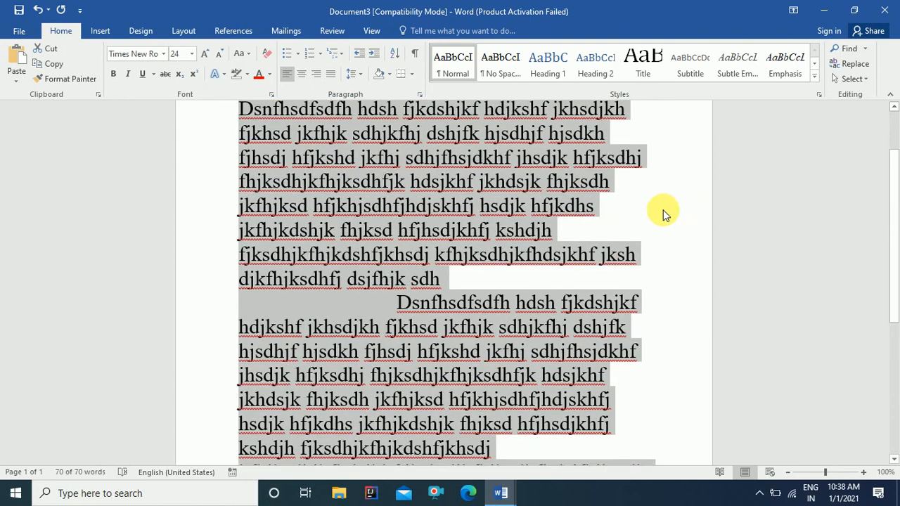
pyautogui.scroll(3, 661, 211)
pyautogui.click(515, 259)
pyautogui.scroll(-2, 504, 275)
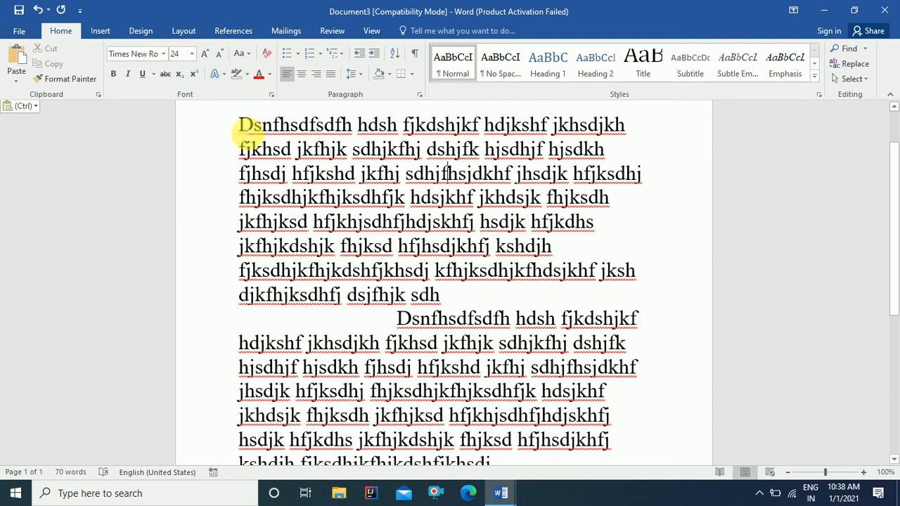
pyautogui.moveTo(243, 128); pyautogui.dragTo(456, 290)
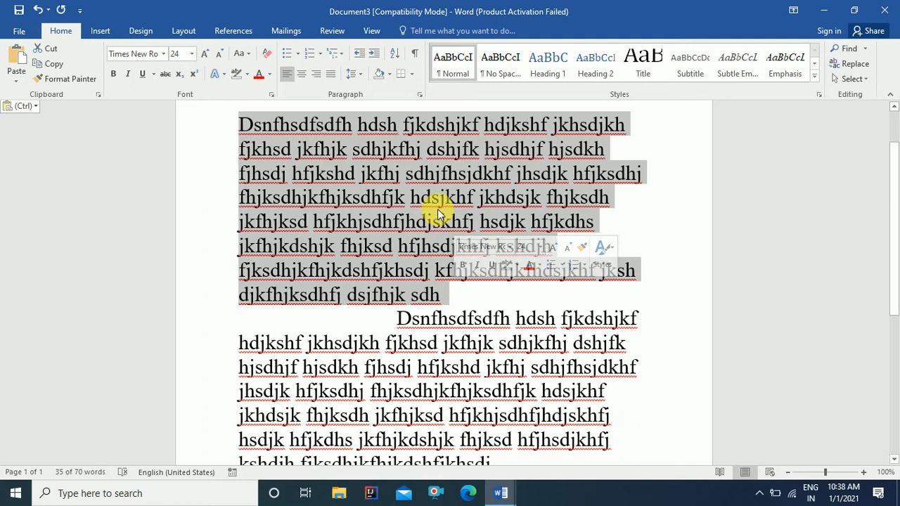
pyautogui.click(427, 190)
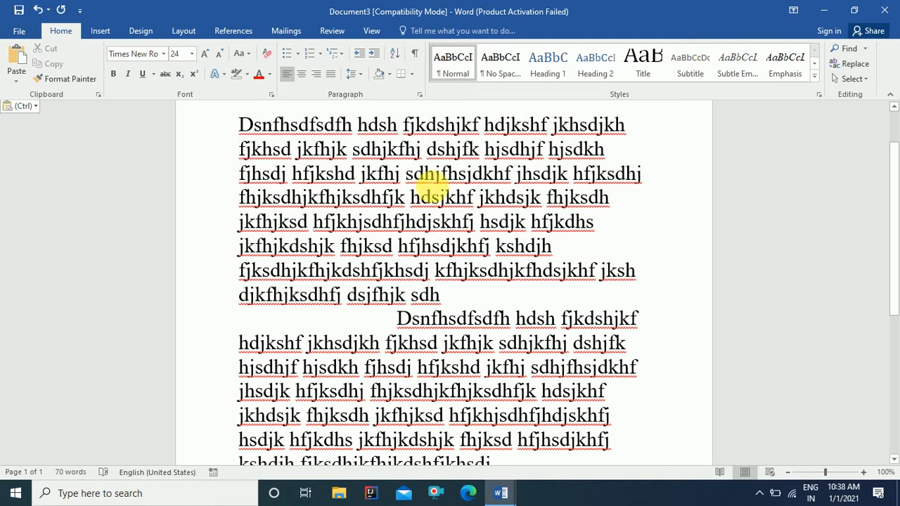
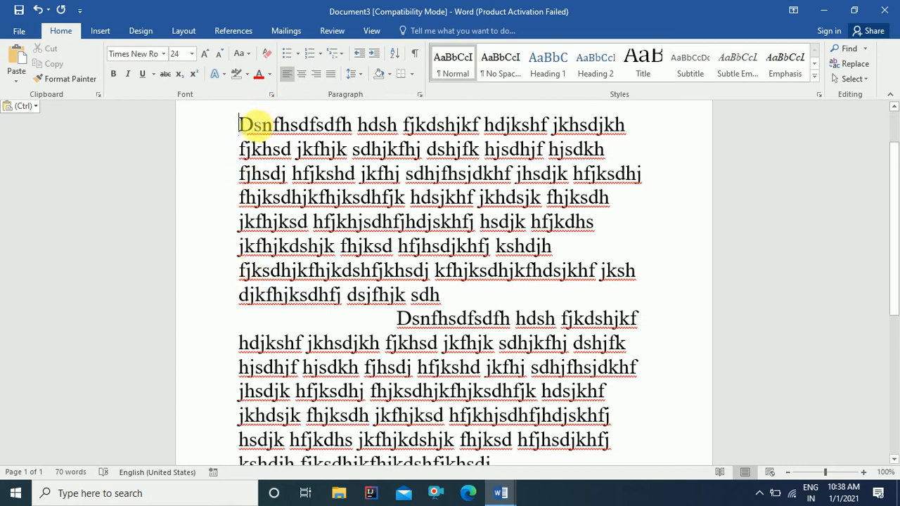
# Step: Cycle the first paragraph through centred, left, right and left alignment, ending justified
pyautogui.click(303, 79)
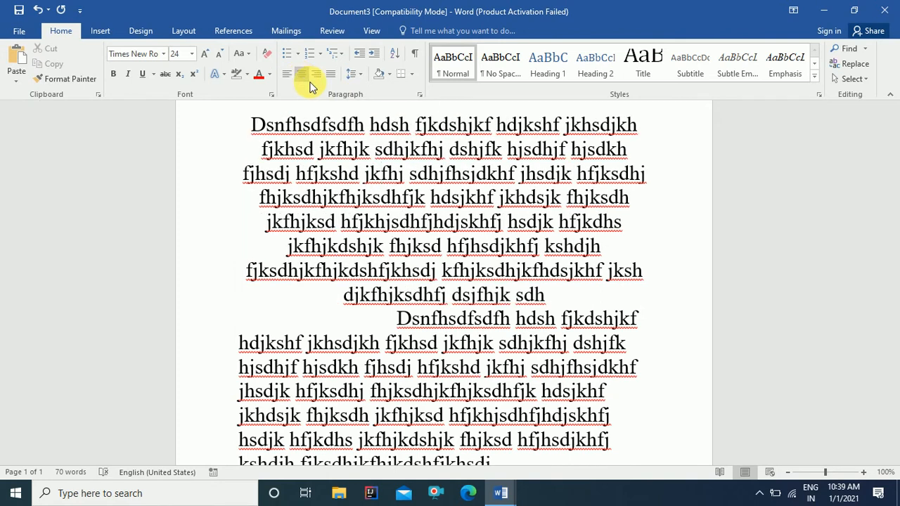
pyautogui.click(284, 78)
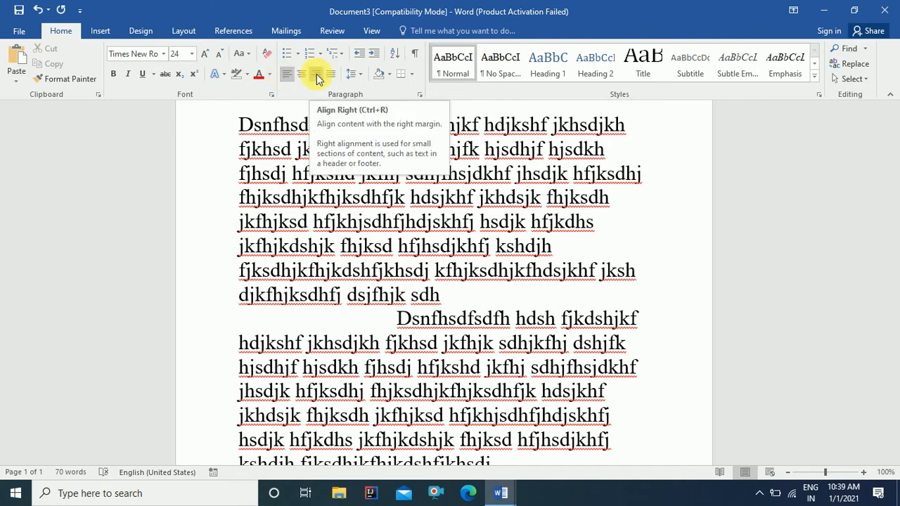
pyautogui.click(316, 76)
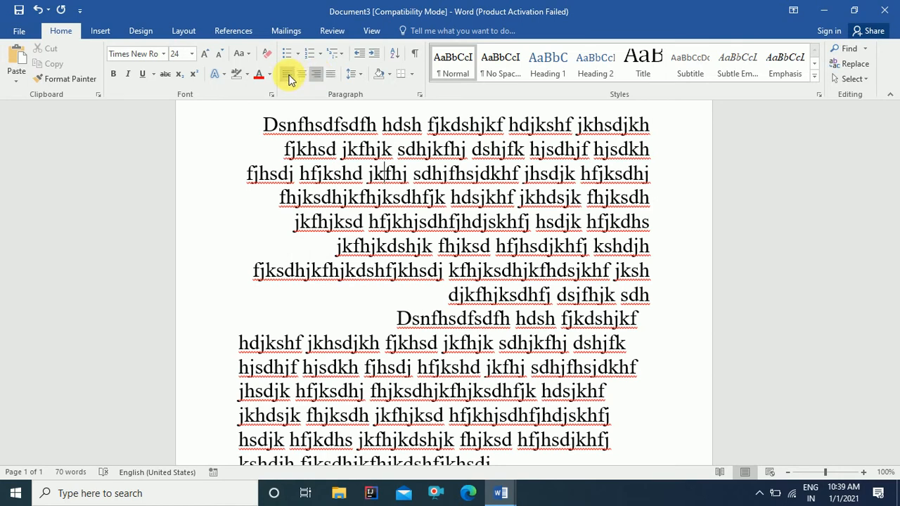
pyautogui.click(288, 76)
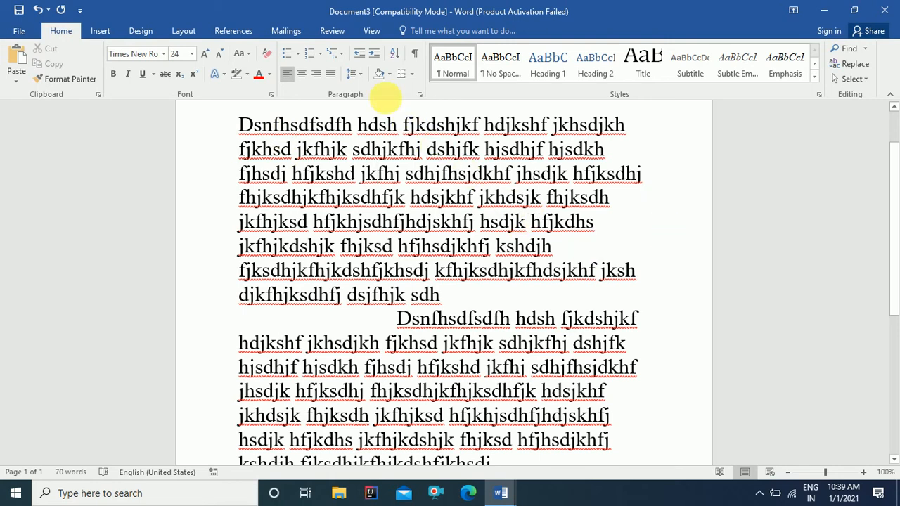
pyautogui.click(330, 74)
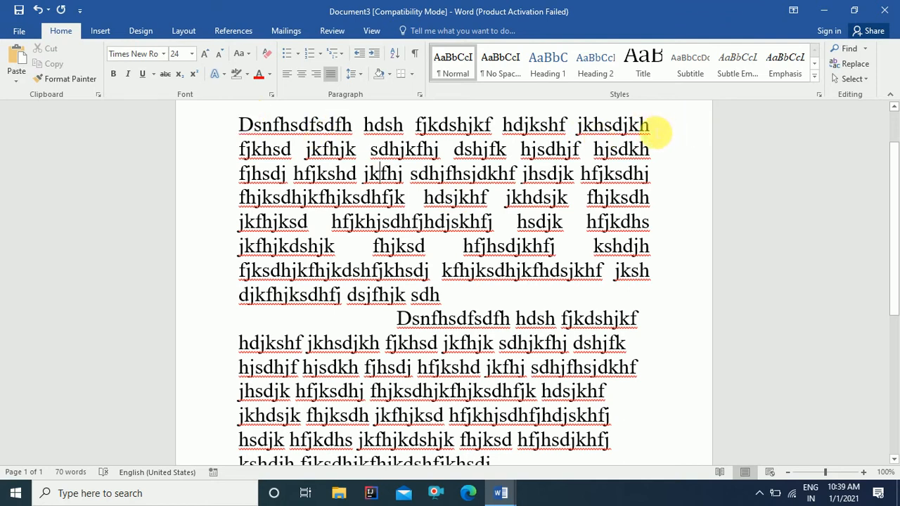
pyautogui.moveTo(657, 129); pyautogui.dragTo(652, 288)
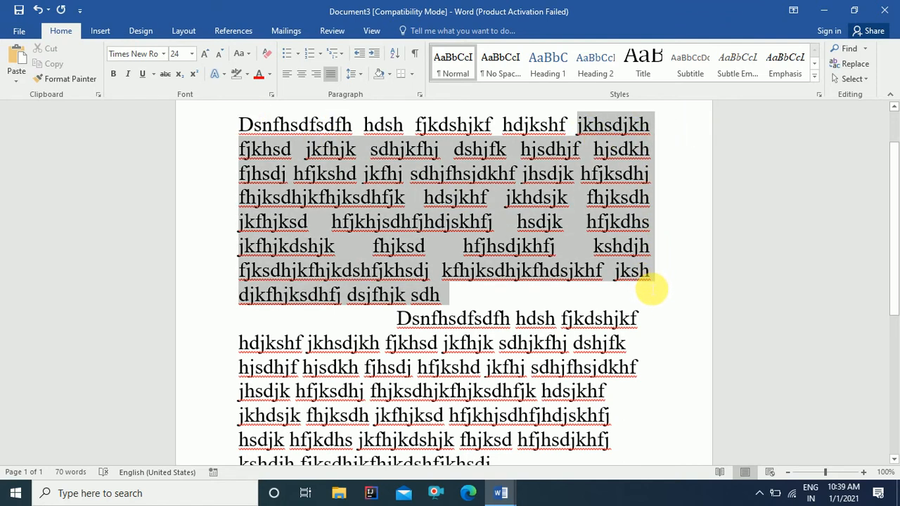
pyautogui.click(597, 223)
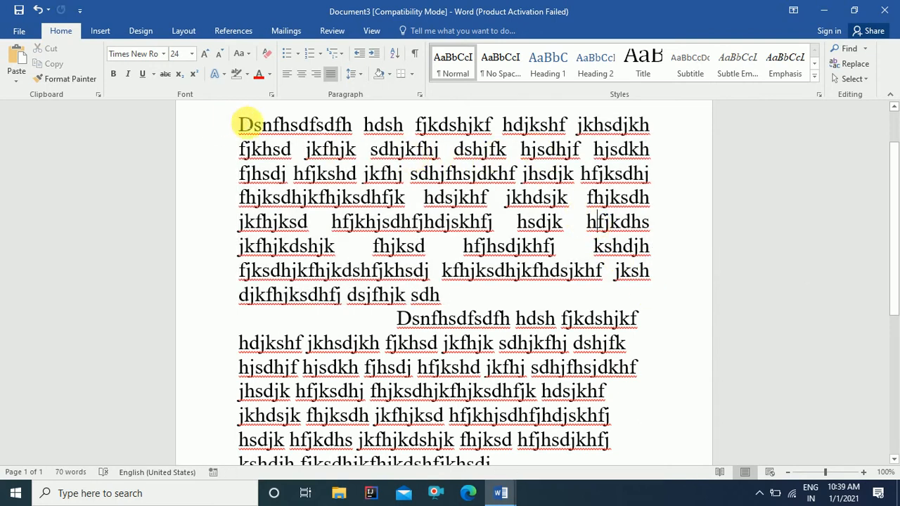
# Step: Select the first paragraph and cycle it through left, centre, right, justify, left and centre alignment
pyautogui.moveTo(246, 124); pyautogui.dragTo(435, 287)
pyautogui.hotkey('ctrl', 'l')
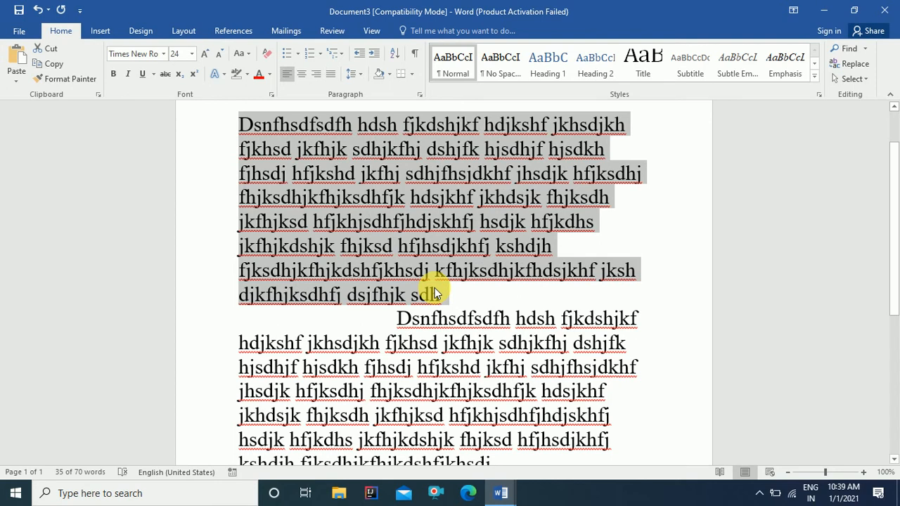
pyautogui.hotkey('ctrl', 'e')
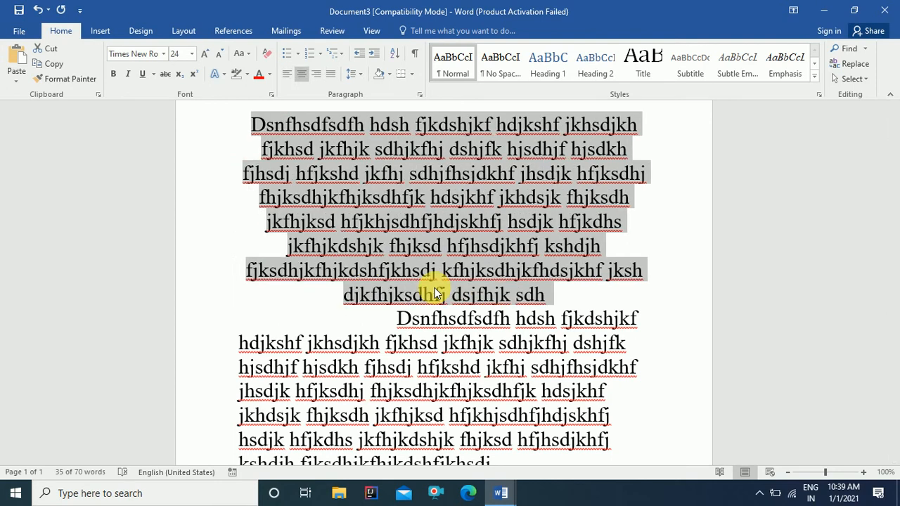
pyautogui.hotkey('ctrl', 'r')
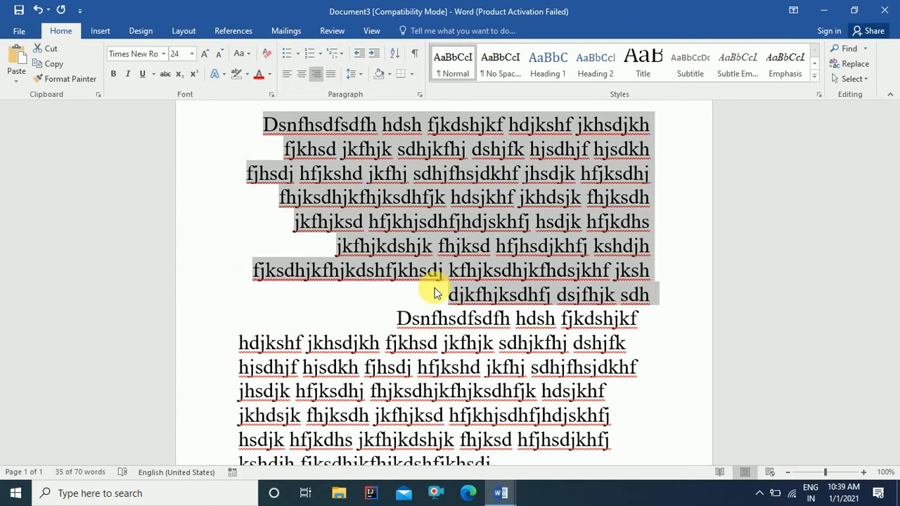
pyautogui.hotkey('ctrl', 'j')
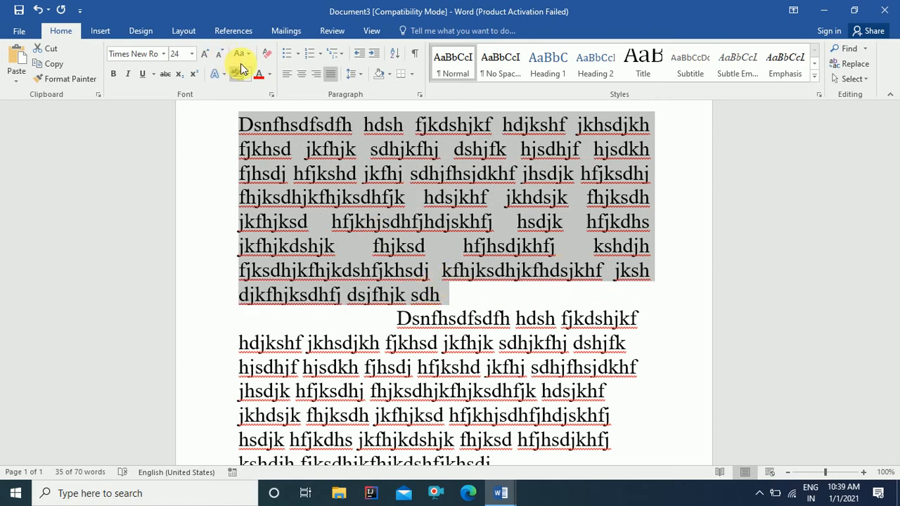
pyautogui.click(287, 76)
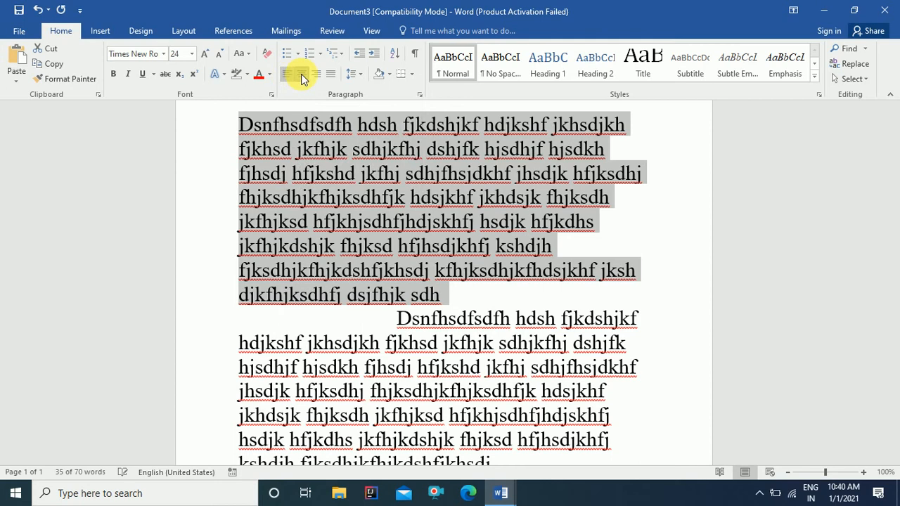
pyautogui.click(301, 76)
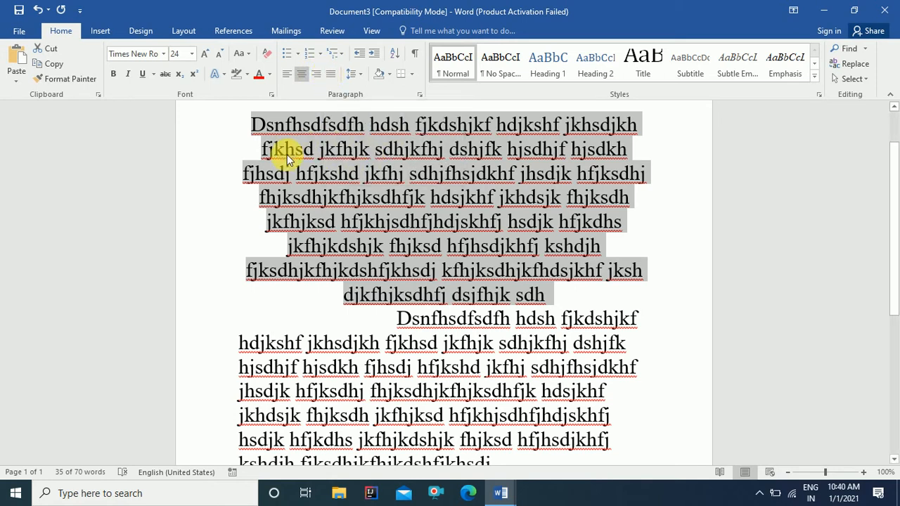
# Step: Left-align the first paragraph, reselect it, and apply 2.0 line spacing
pyautogui.hotkey('ctrl', 'l')
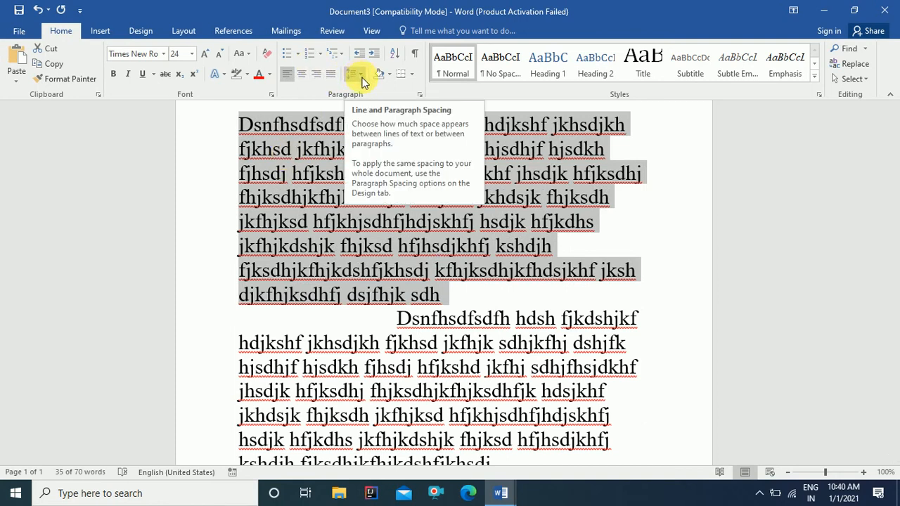
pyautogui.click(303, 203)
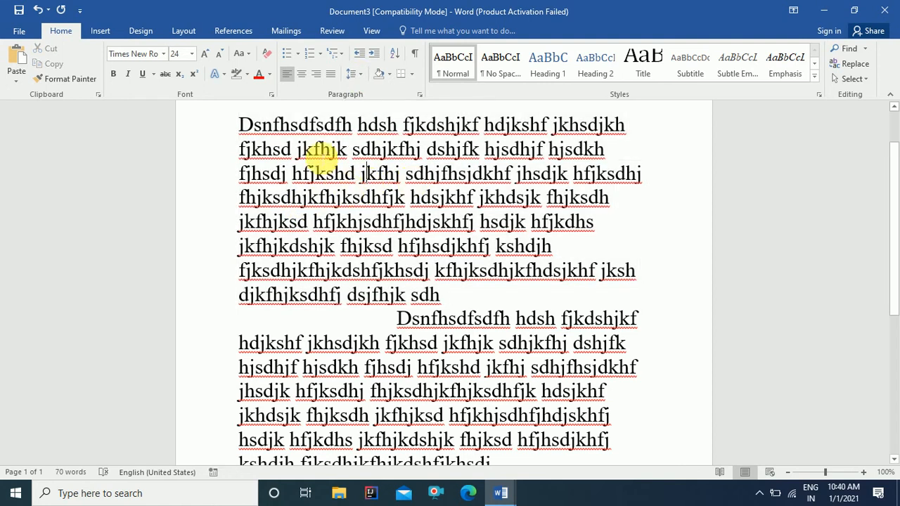
pyautogui.moveTo(239, 124); pyautogui.dragTo(427, 281)
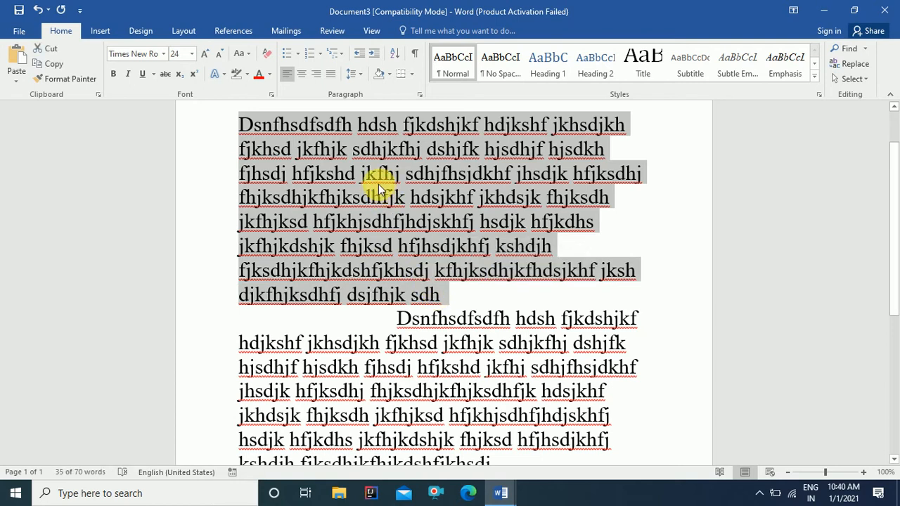
pyautogui.click(359, 74)
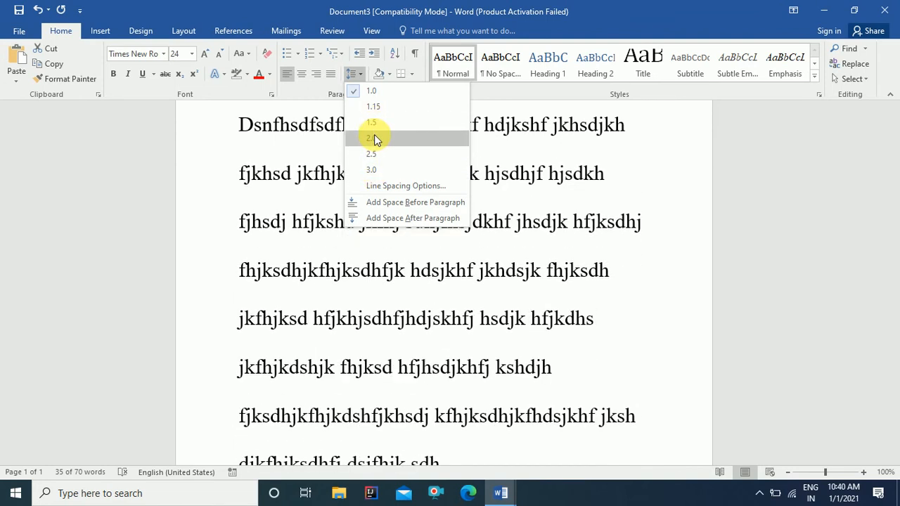
pyautogui.click(374, 130)
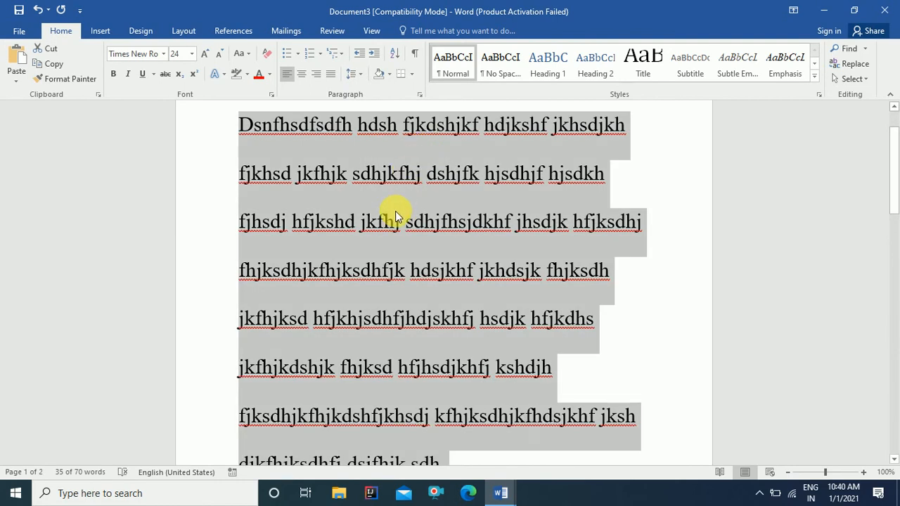
# Step: Set the first paragraph back to 1.0 line spacing
pyautogui.scroll(-2, 395, 211)
pyautogui.scroll(1, 390, 204)
pyautogui.scroll(1, 388, 204)
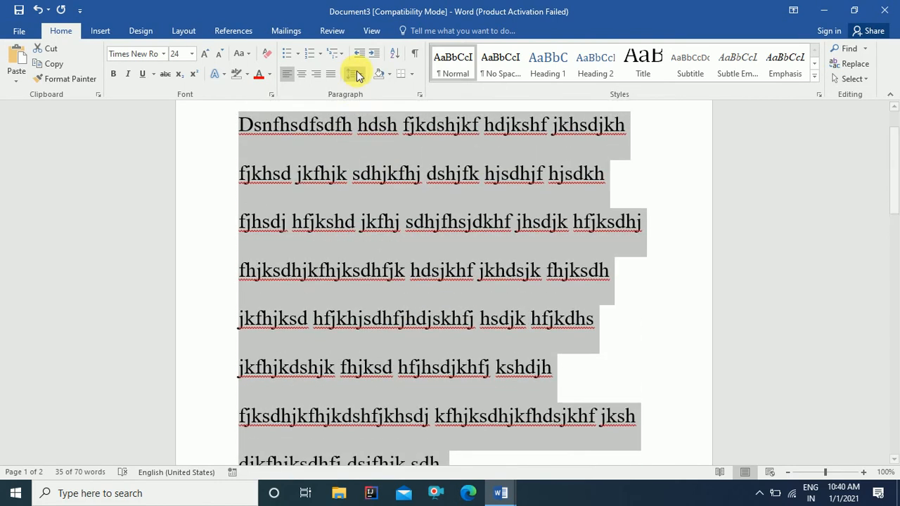
pyautogui.click(352, 74)
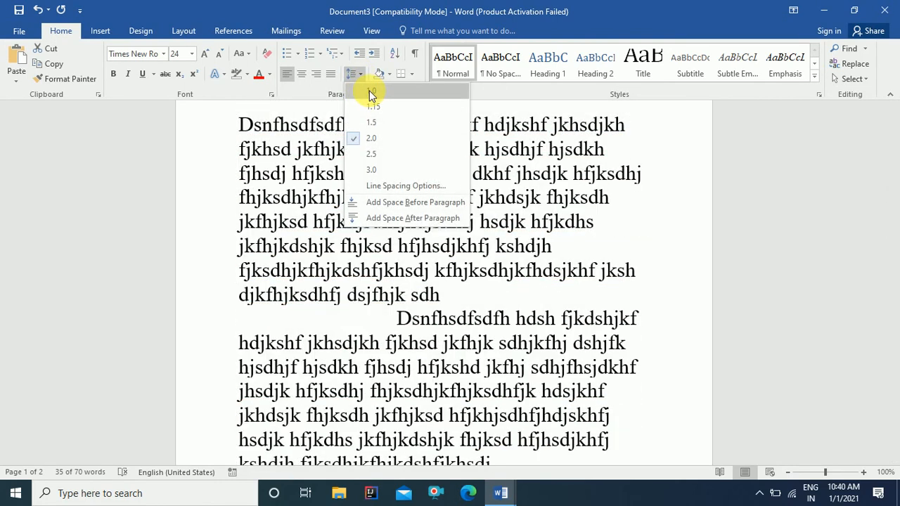
pyautogui.click(371, 96)
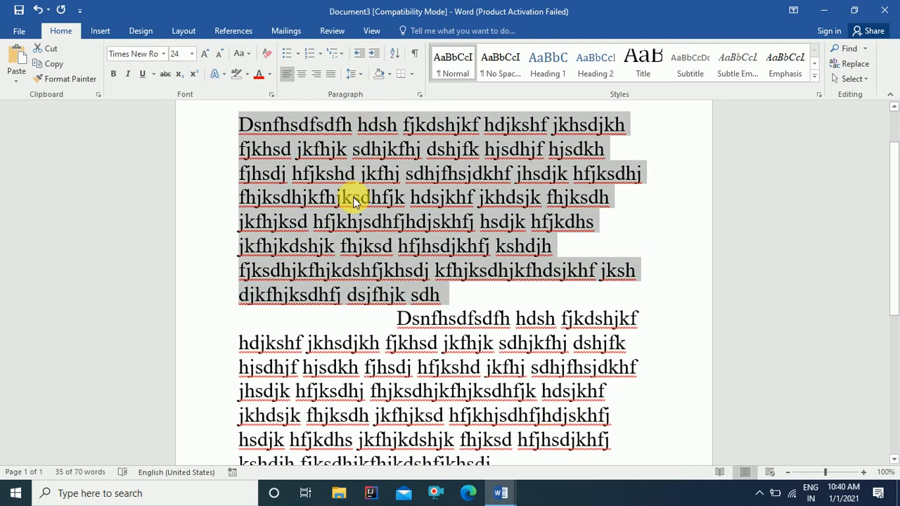
# Step: Try 2.0, 1.5 and 1.0 spacing with Ctrl+2, Ctrl+5, Ctrl+1, then apply 2.0 and undo it
pyautogui.hotkey('ctrl', '2')
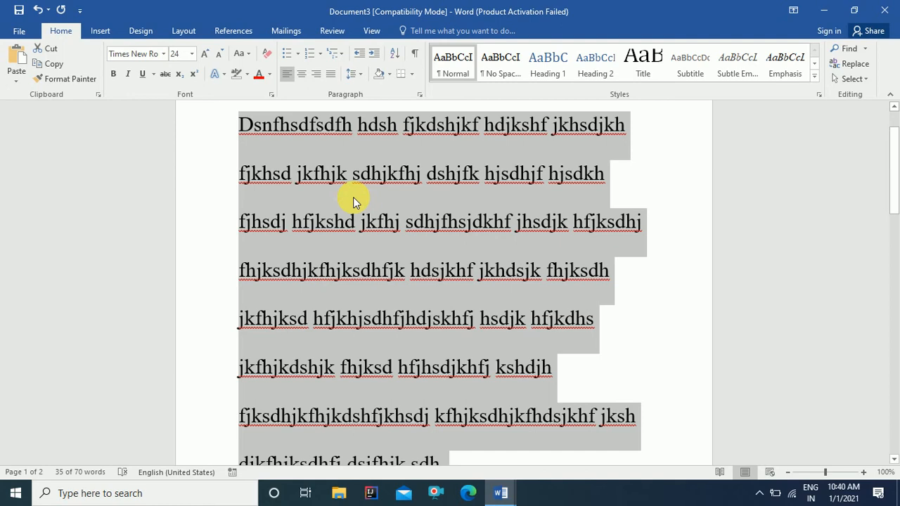
pyautogui.hotkey('ctrl', '5')
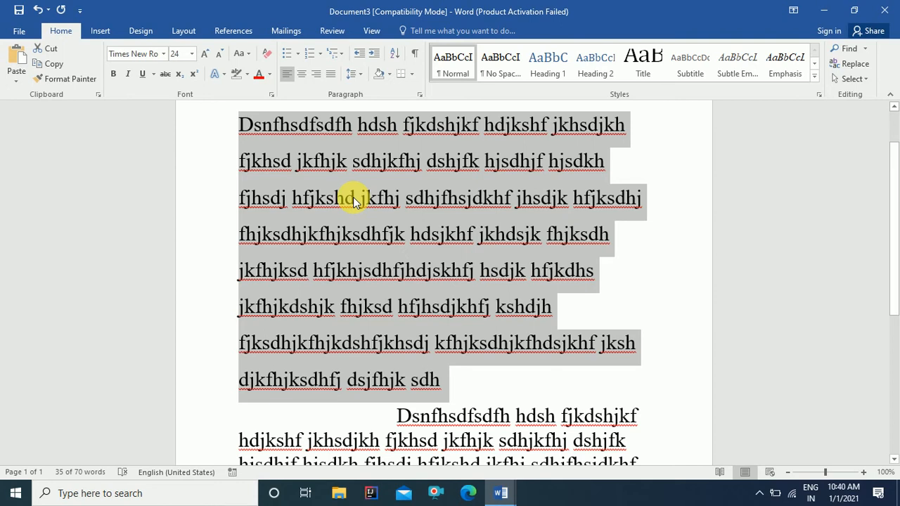
pyautogui.hotkey('ctrl', '1')
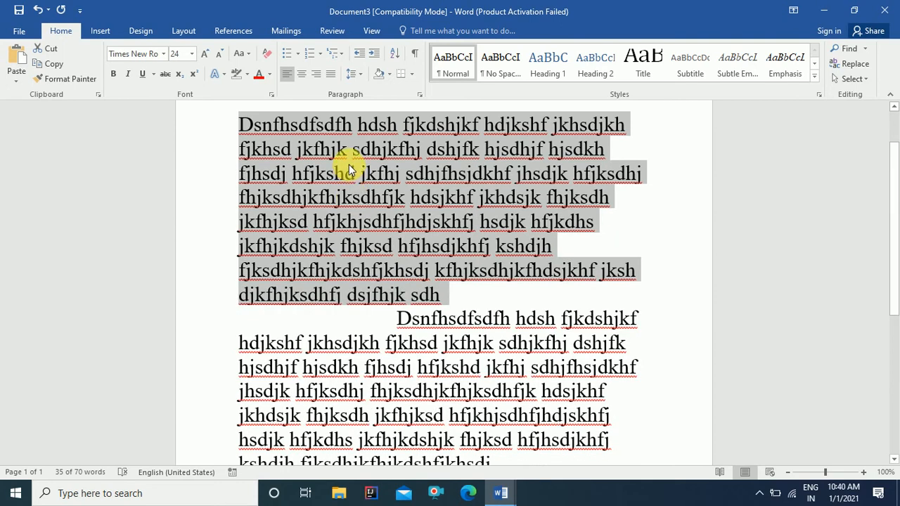
pyautogui.click(362, 77)
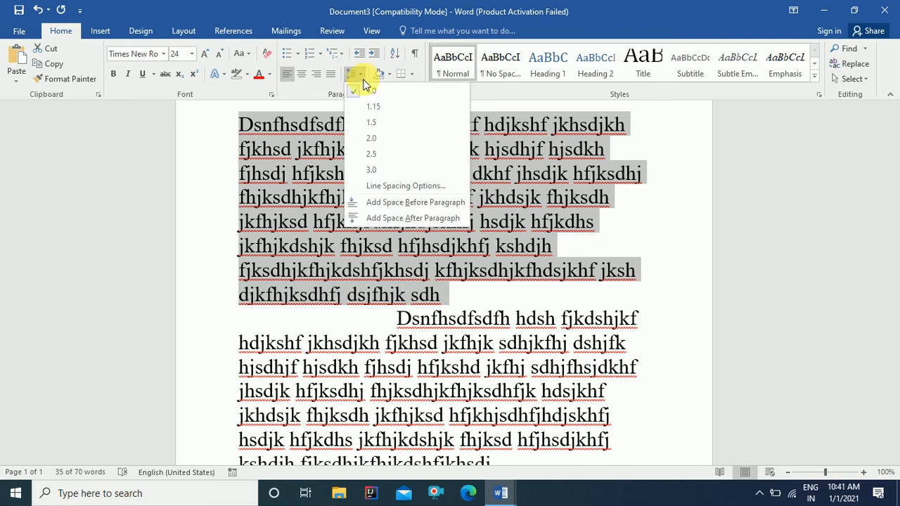
pyautogui.click(374, 138)
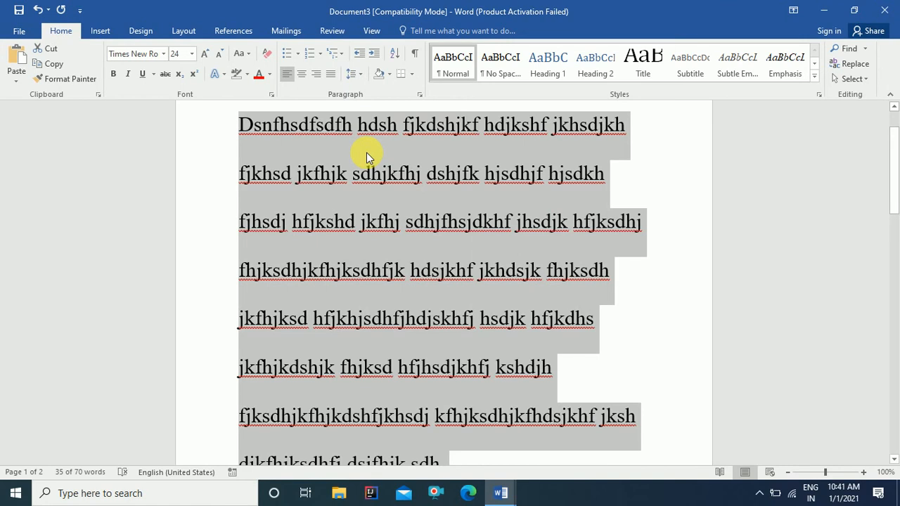
pyautogui.hotkey('ctrl', 'z')
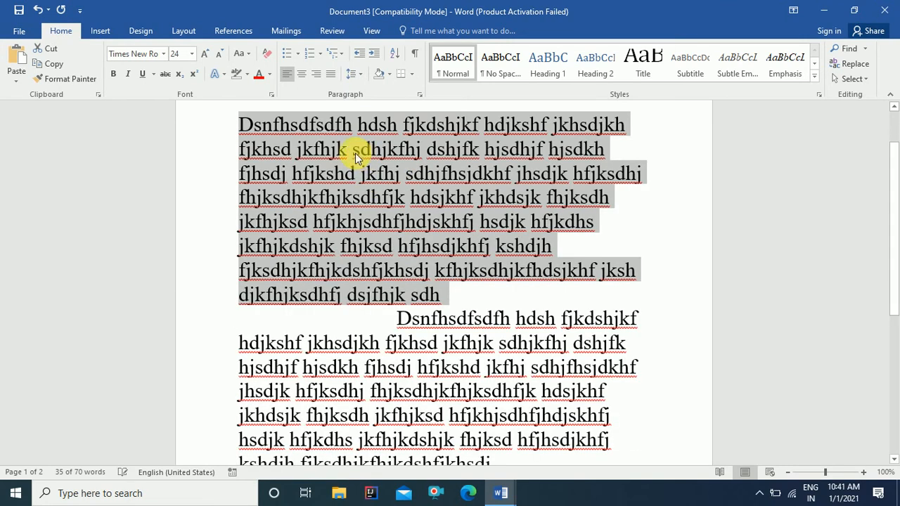
# Step: Shade the first paragraph orange, then select all the text
pyautogui.click(388, 75)
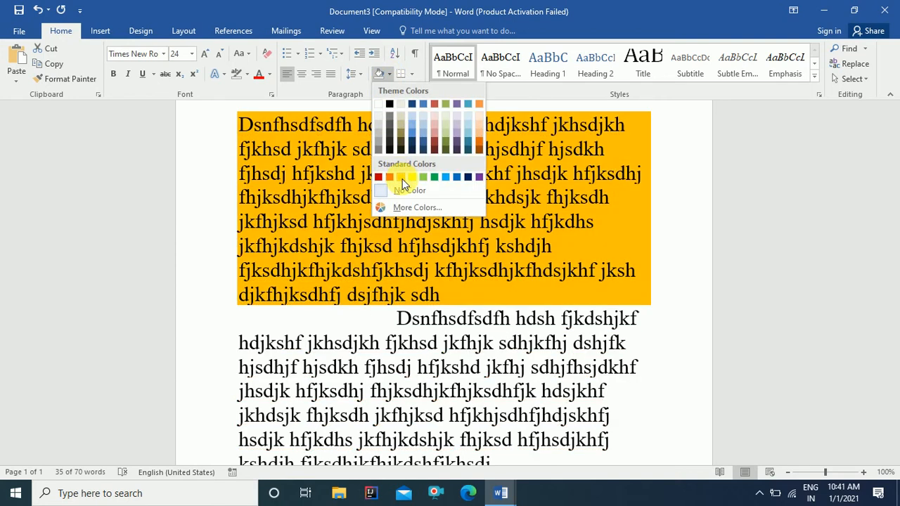
pyautogui.click(402, 177)
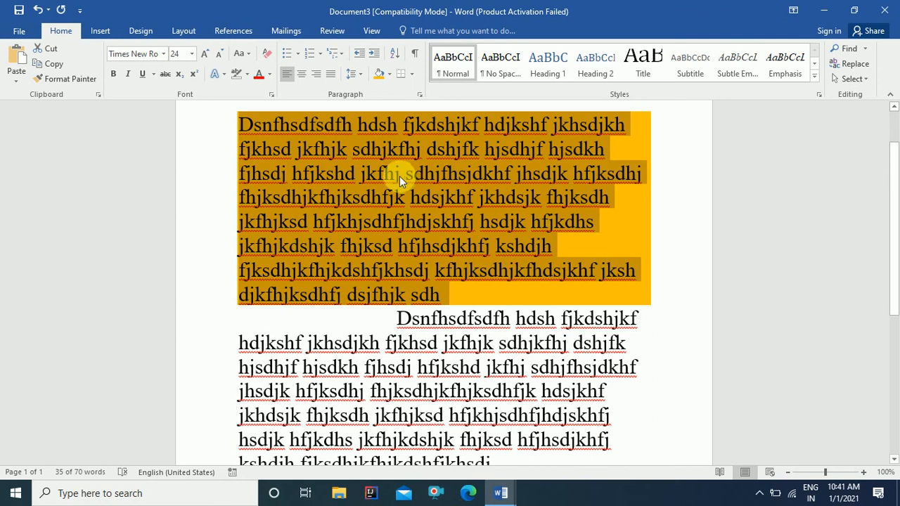
pyautogui.hotkey('ctrl', 'a')
pyautogui.scroll(-2, 382, 253)
pyautogui.scroll(3, 386, 255)
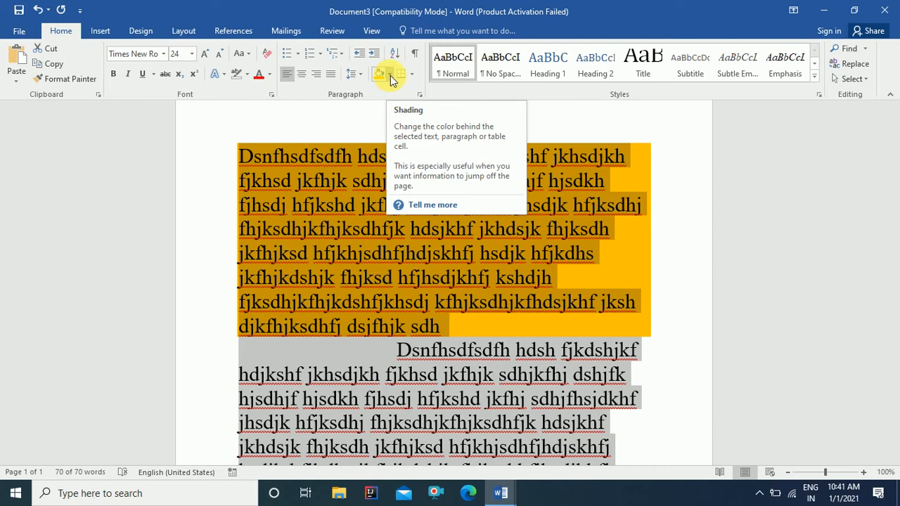
# Step: Replace the shading with light blue across both paragraphs and check the result
pyautogui.click(390, 73)
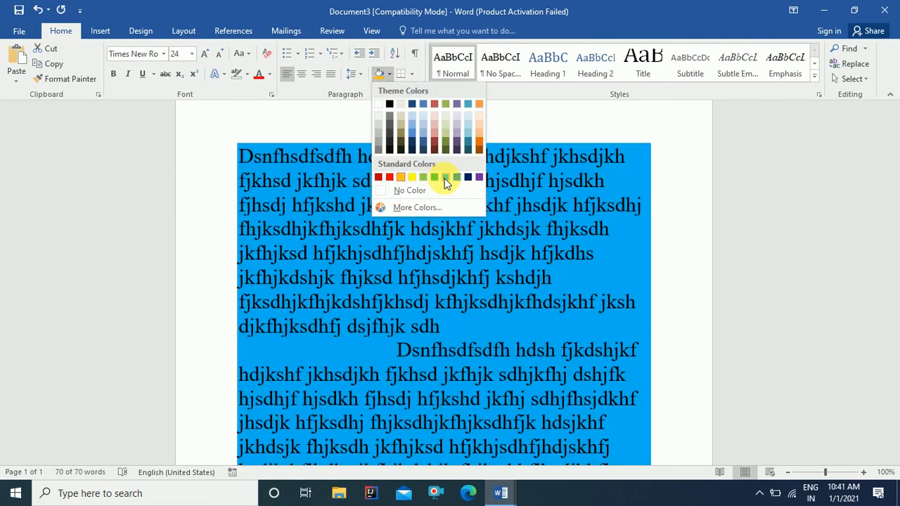
pyautogui.click(445, 179)
pyautogui.scroll(-4, 441, 232)
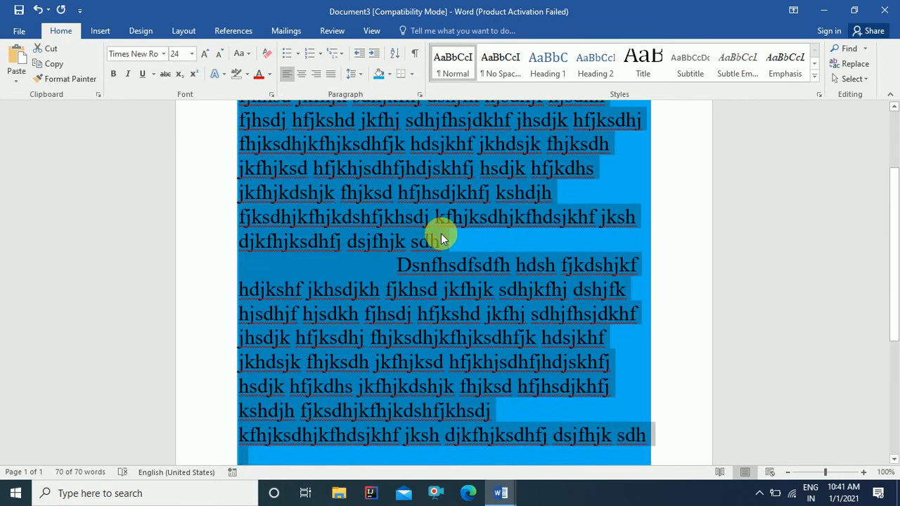
pyautogui.scroll(5, 440, 233)
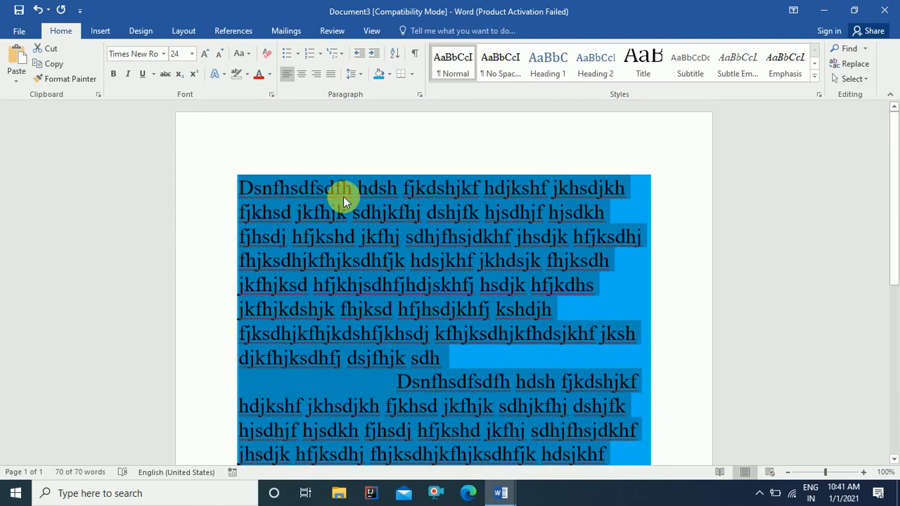
pyautogui.click(343, 196)
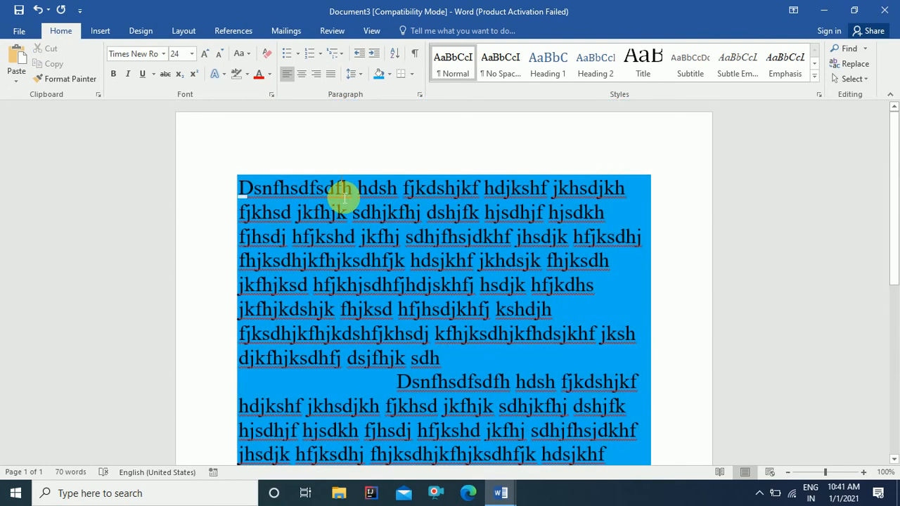
pyautogui.hotkey('ctrl', 'a')
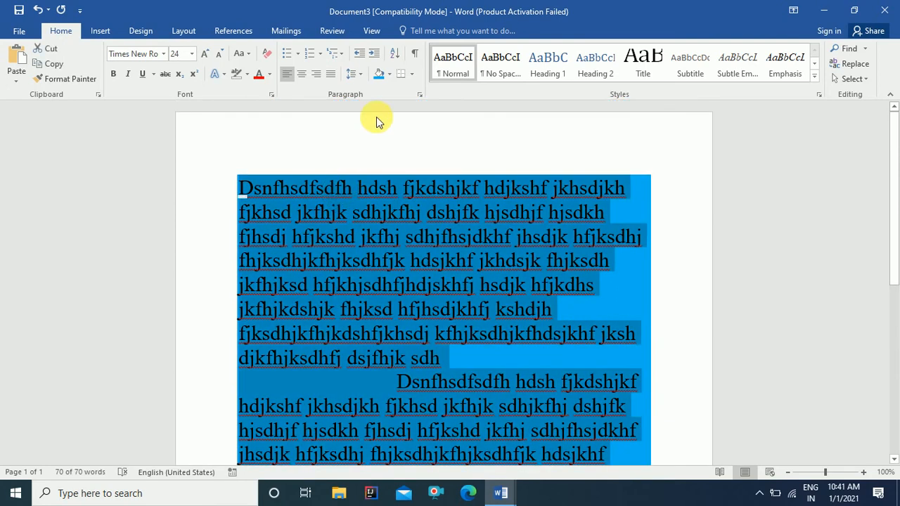
# Step: Open the Borders list without applying anything, then select all the text again
pyautogui.click(411, 75)
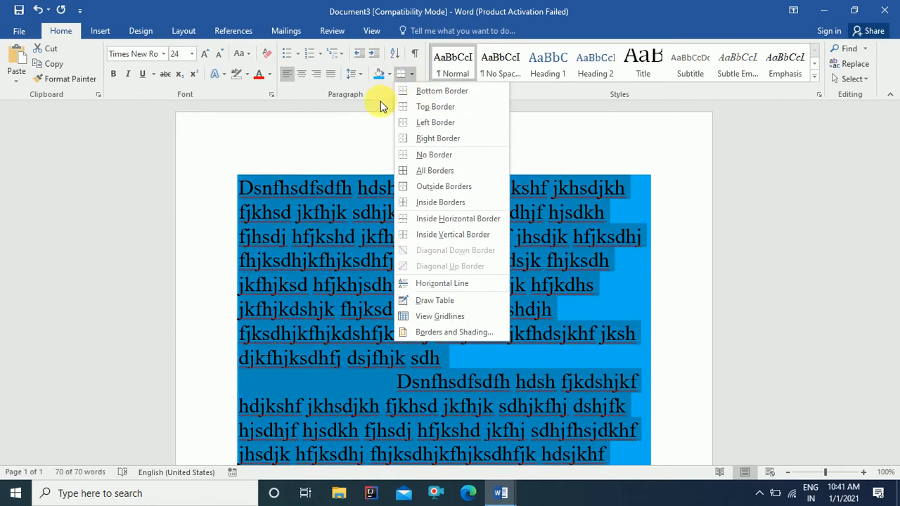
pyautogui.click(380, 105)
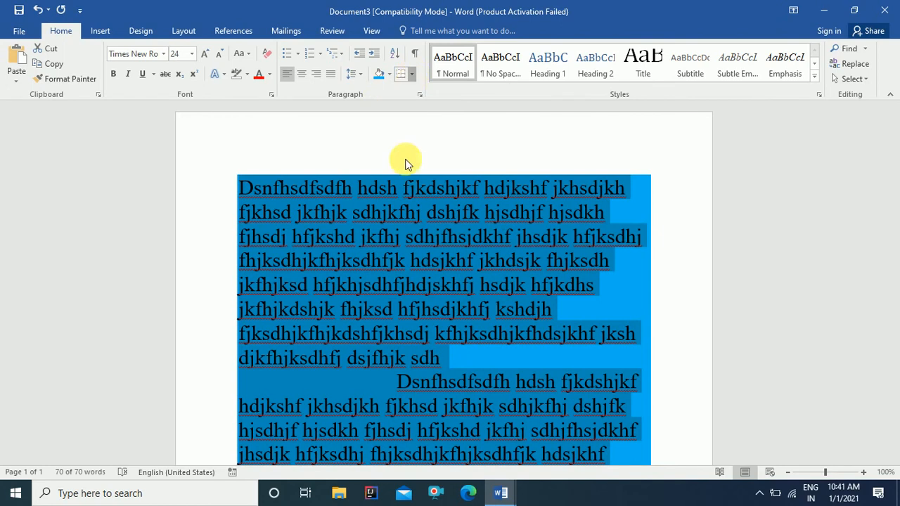
pyautogui.click(381, 208)
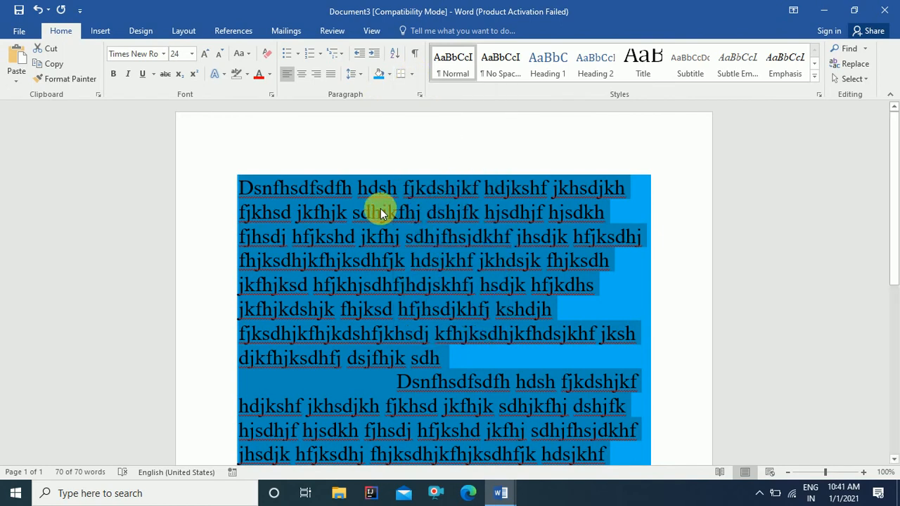
pyautogui.click(402, 244)
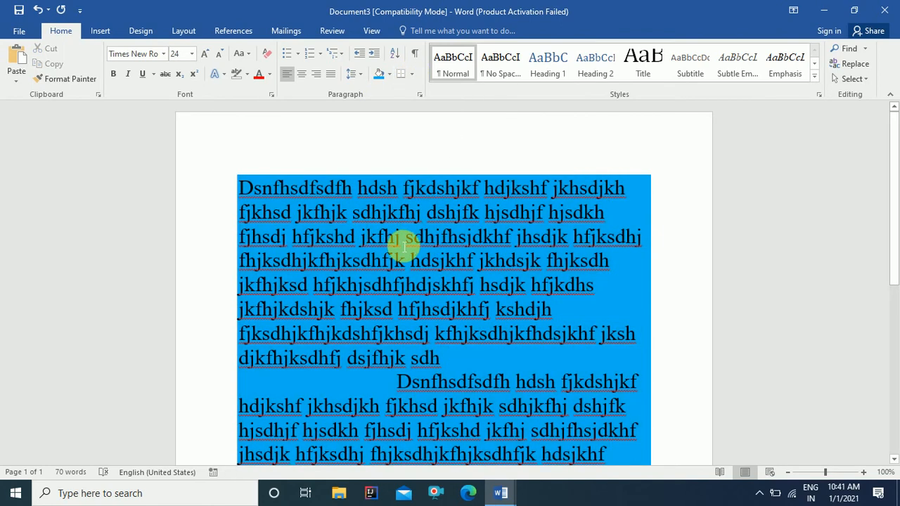
pyautogui.hotkey('ctrl', 'a')
# Step: Add a bottom border to all the text, then undo the shading and border changes
pyautogui.click(412, 73)
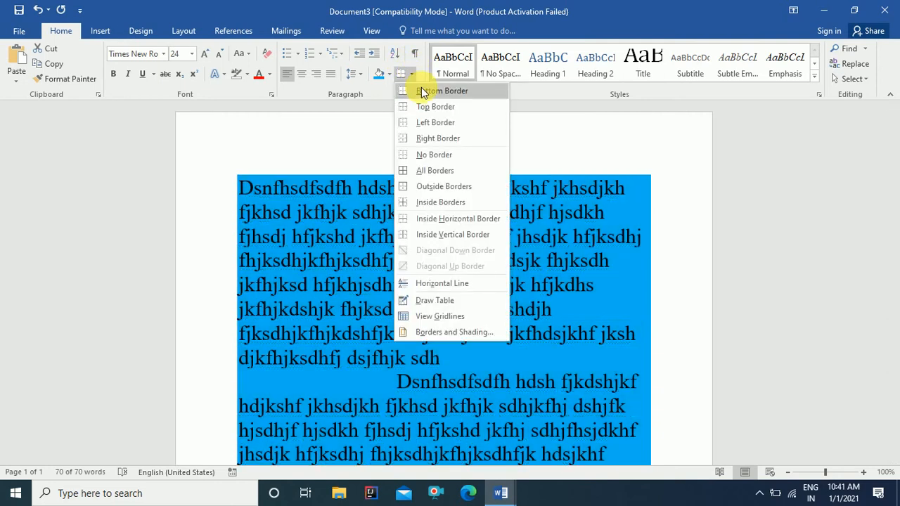
pyautogui.click(423, 92)
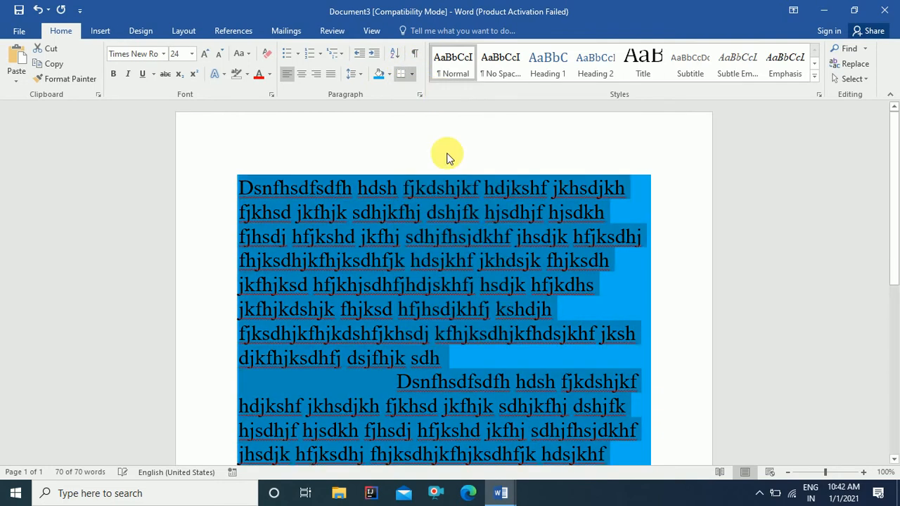
pyautogui.scroll(-1, 452, 215)
pyautogui.scroll(-2, 452, 215)
pyautogui.click(396, 296)
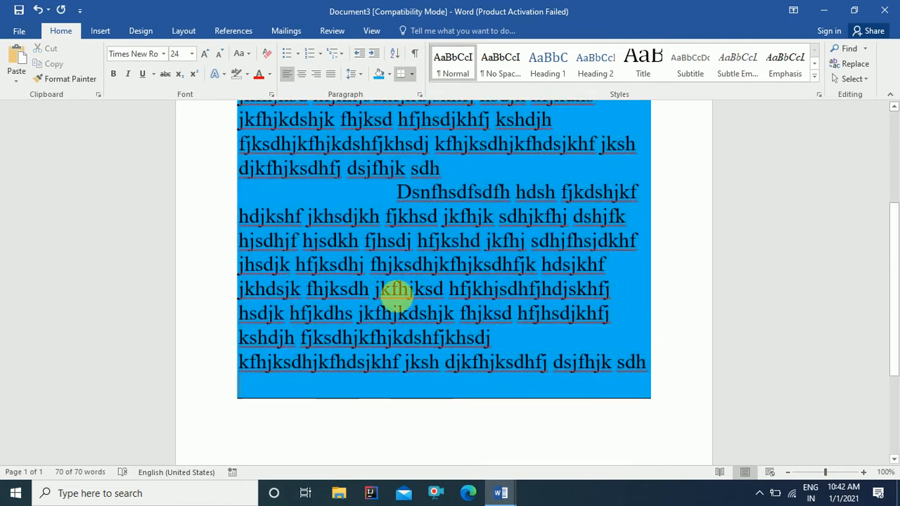
pyautogui.hotkey('ctrl', 'a')
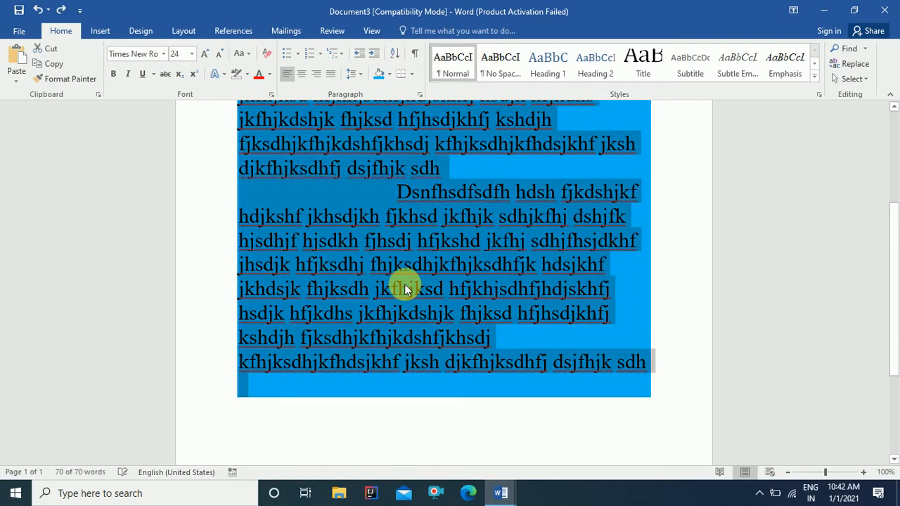
pyautogui.hotkey('ctrl', 'z')
pyautogui.hotkey('ctrl', 'z')
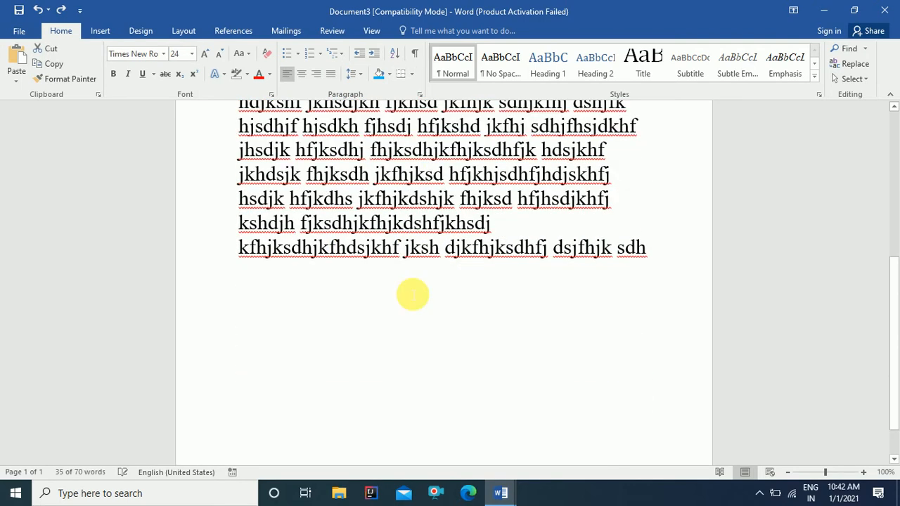
# Step: Add a bottom border under the first paragraph
pyautogui.scroll(3, 415, 296)
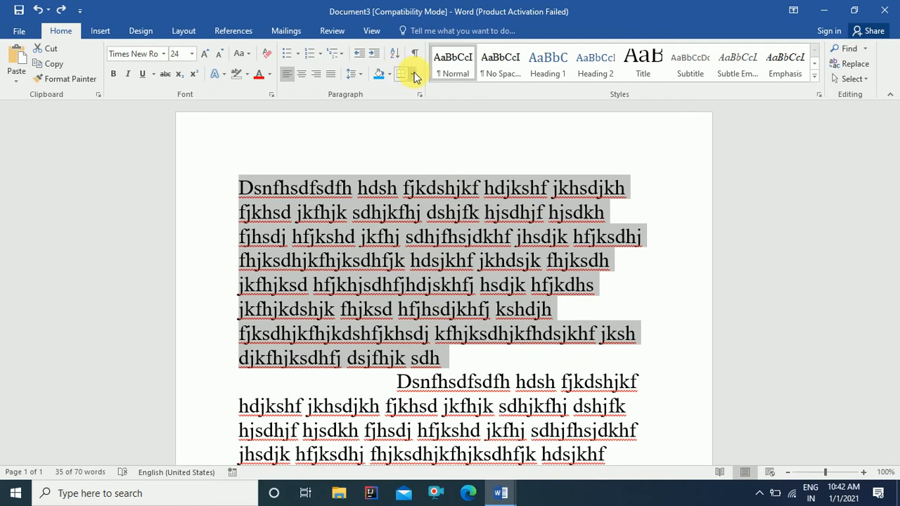
pyautogui.click(414, 77)
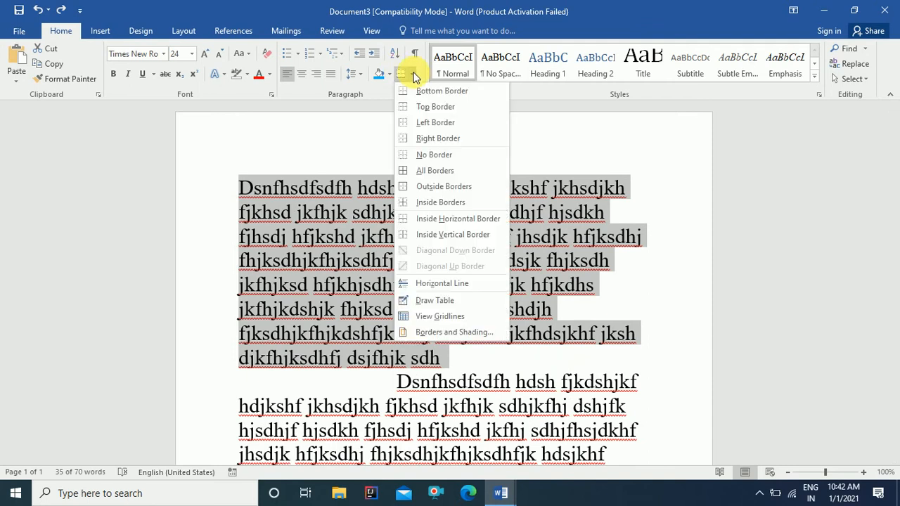
pyautogui.click(344, 217)
pyautogui.click(355, 214)
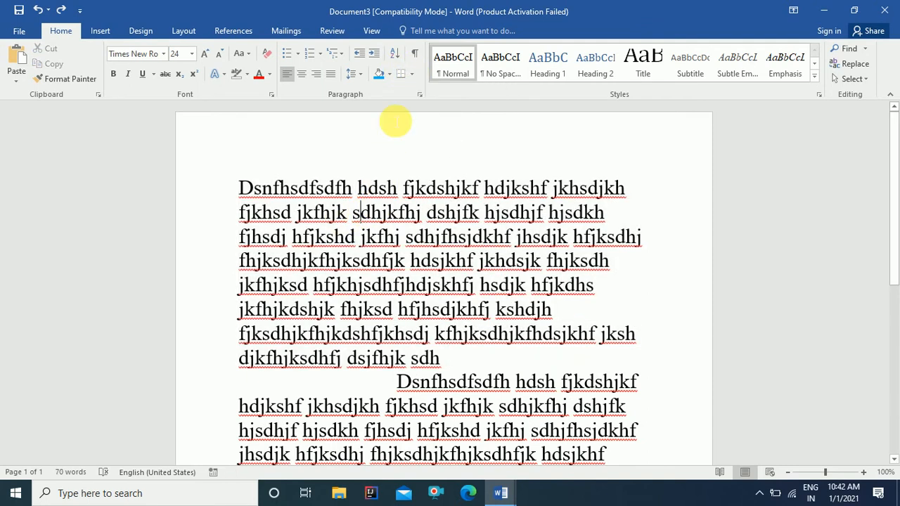
pyautogui.click(415, 78)
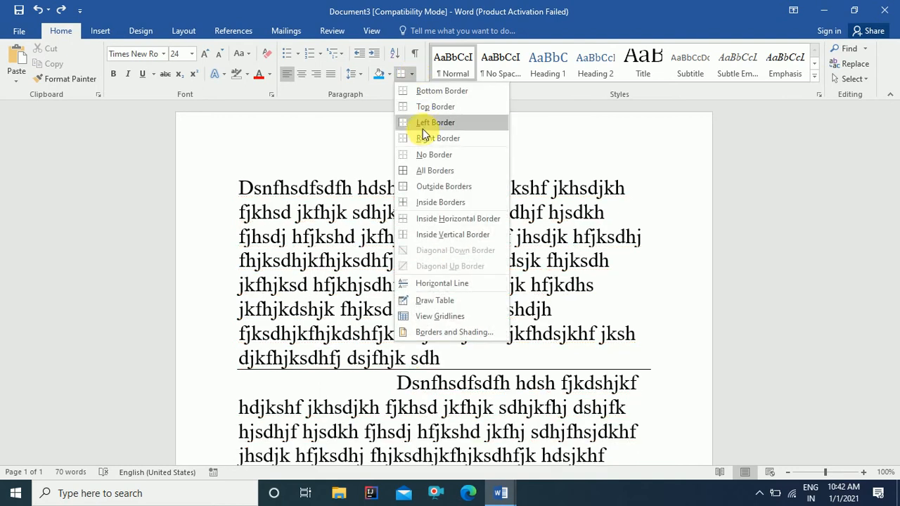
pyautogui.click(435, 92)
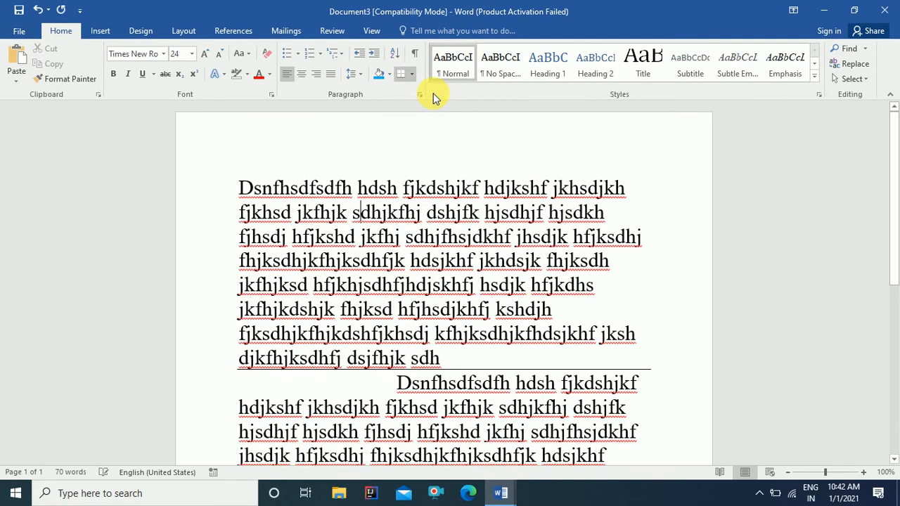
# Step: Put the second paragraph on its own line with an empty line after the first
pyautogui.click(396, 383)
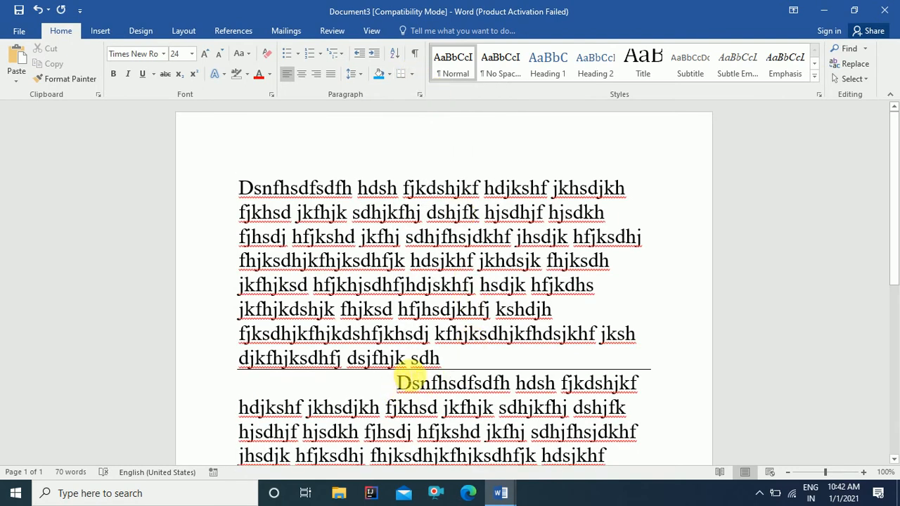
pyautogui.press('Return')
pyautogui.click(444, 359)
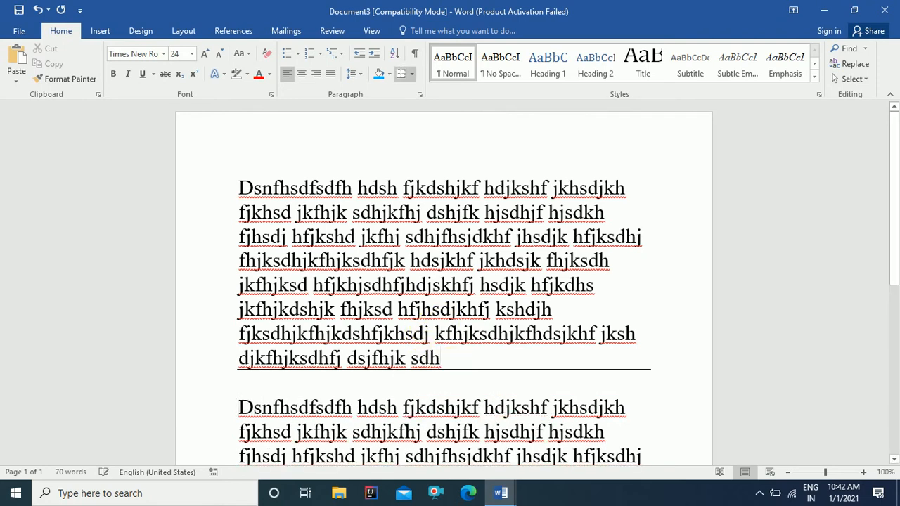
pyautogui.press('Return')
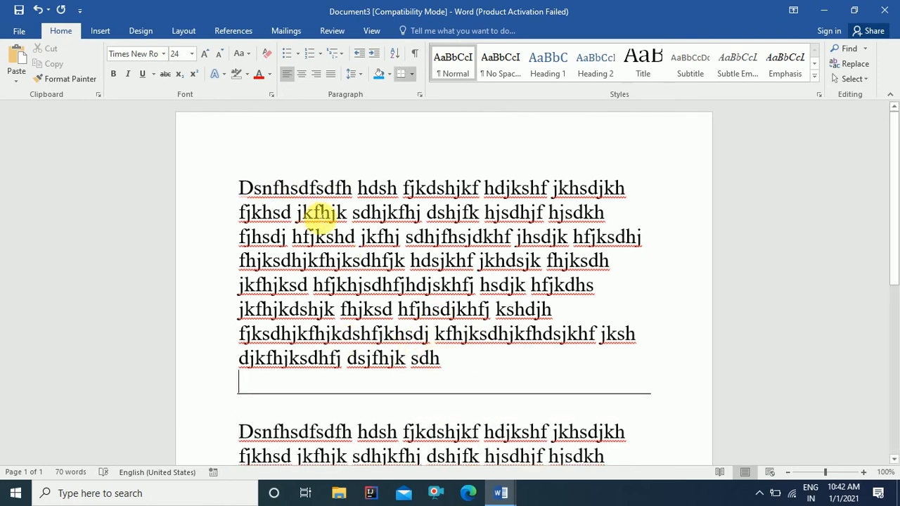
# Step: Add a top border, then remove both bottom and top borders from the first paragraph
pyautogui.click(411, 75)
pyautogui.click(418, 107)
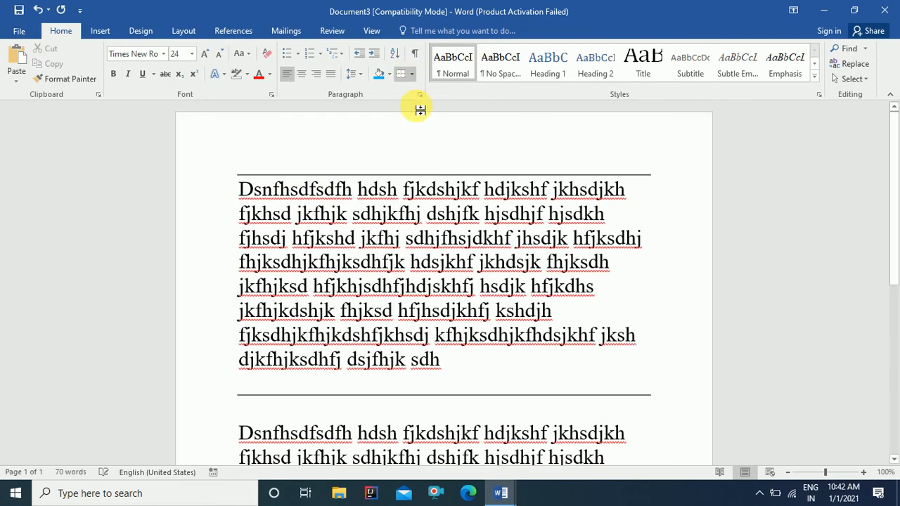
pyautogui.click(413, 74)
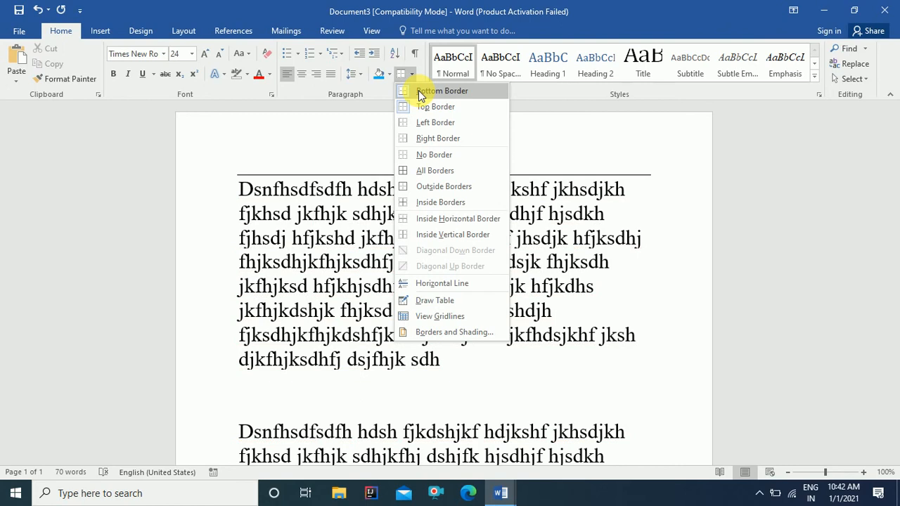
pyautogui.click(418, 90)
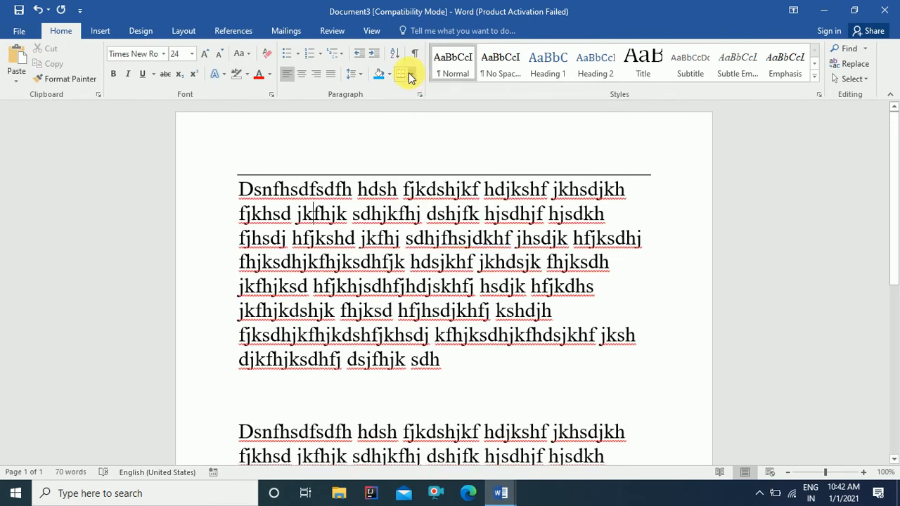
pyautogui.click(412, 75)
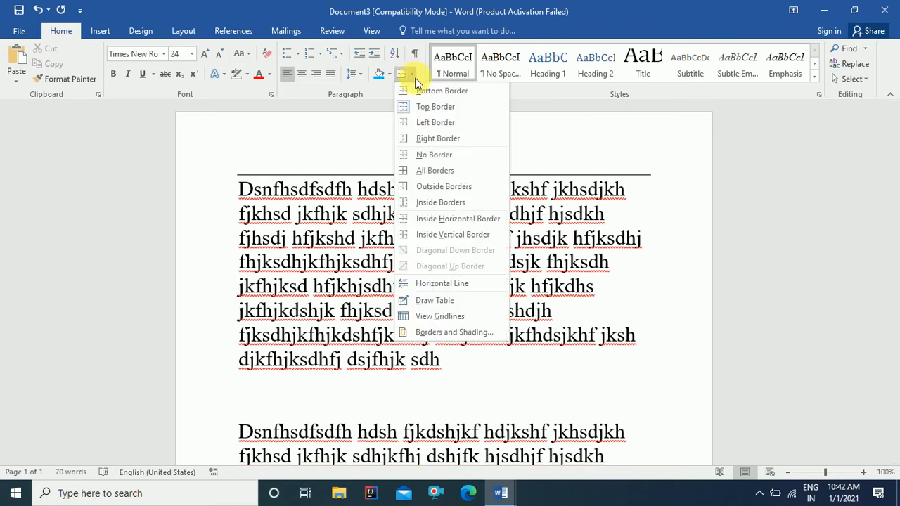
pyautogui.click(426, 109)
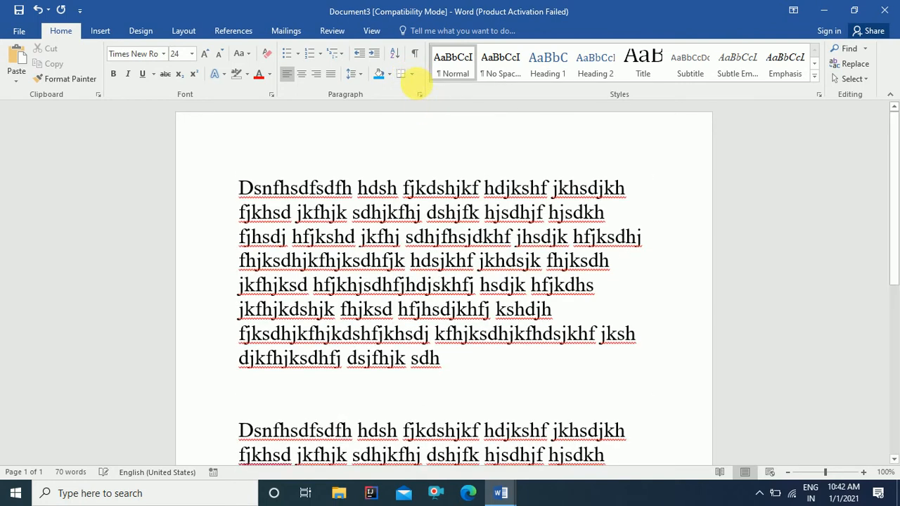
# Step: Apply and remove a left border, then a right border, on the first paragraph
pyautogui.click(413, 77)
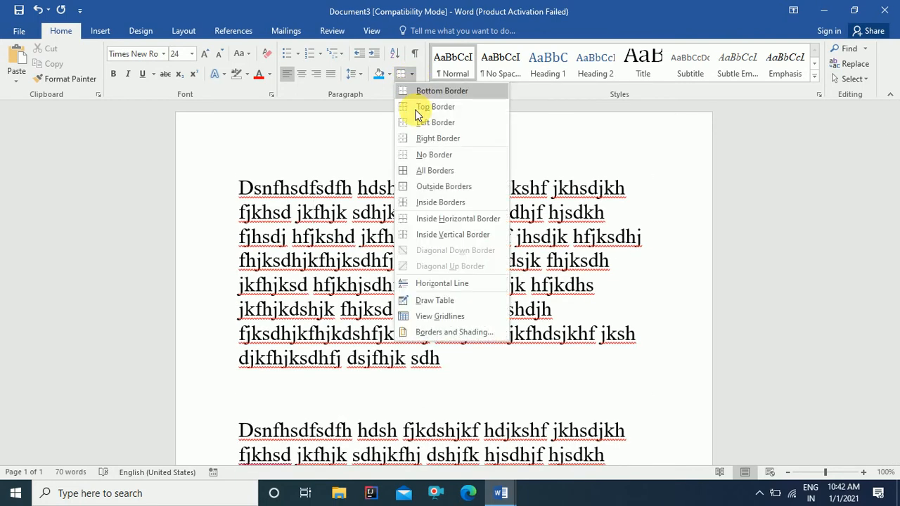
pyautogui.click(422, 123)
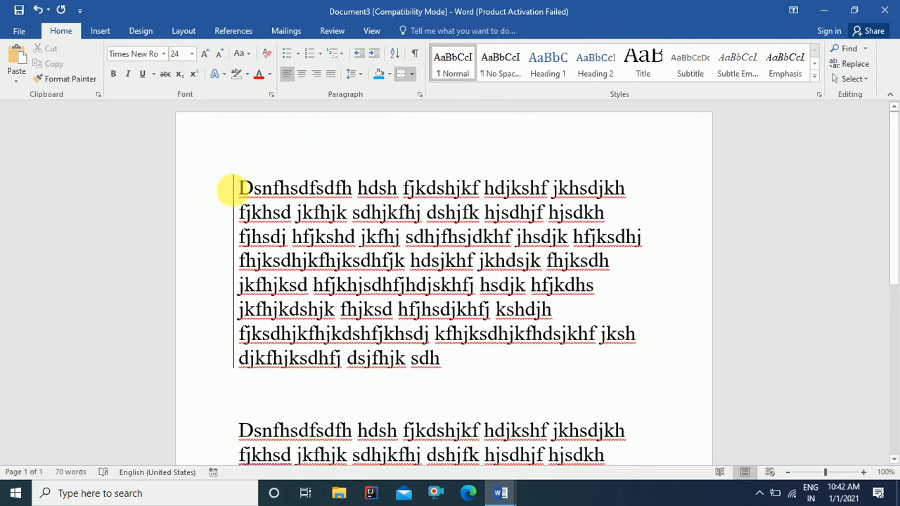
pyautogui.click(412, 73)
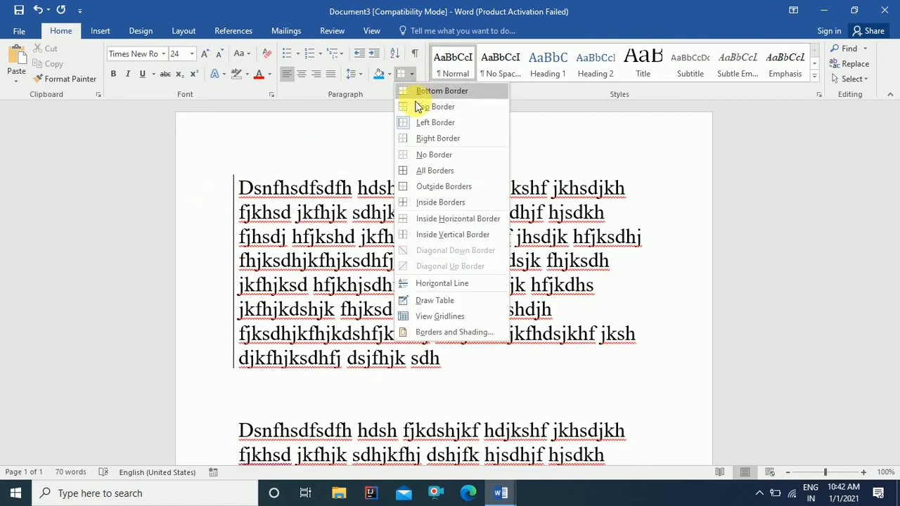
pyautogui.click(422, 123)
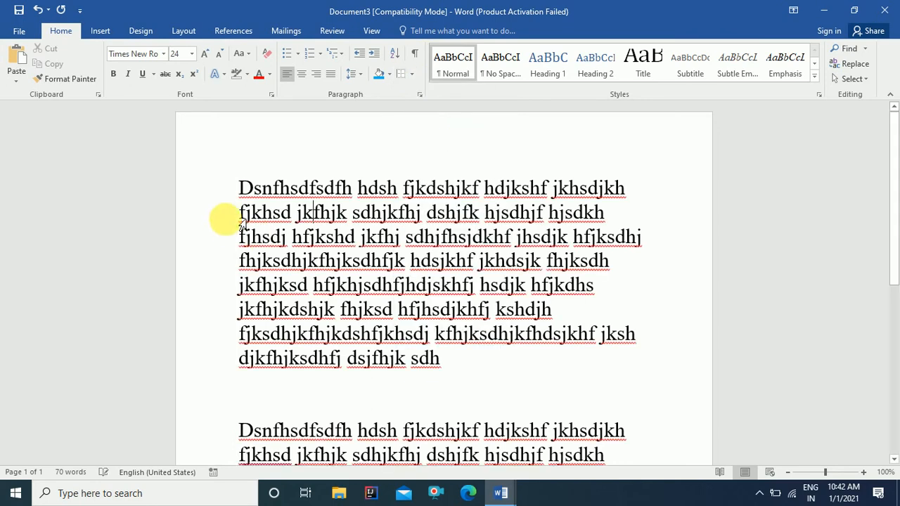
pyautogui.click(413, 74)
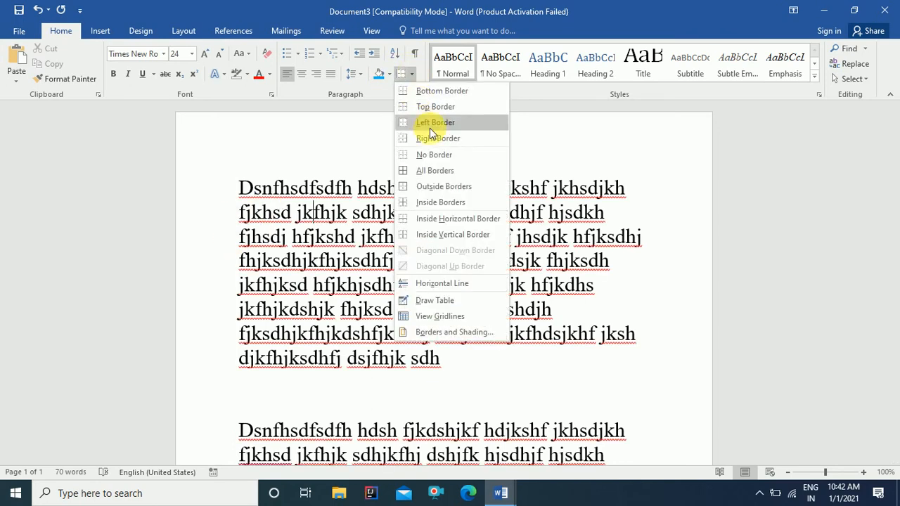
pyautogui.click(439, 138)
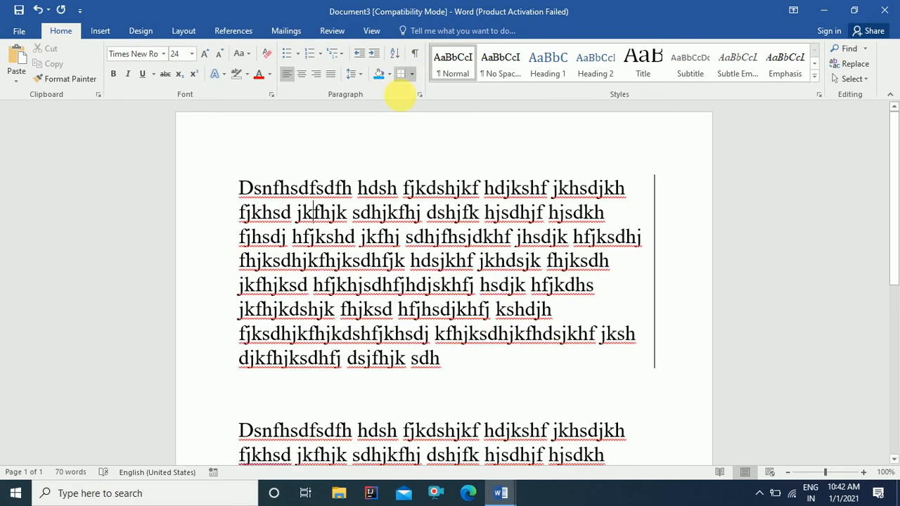
pyautogui.click(411, 75)
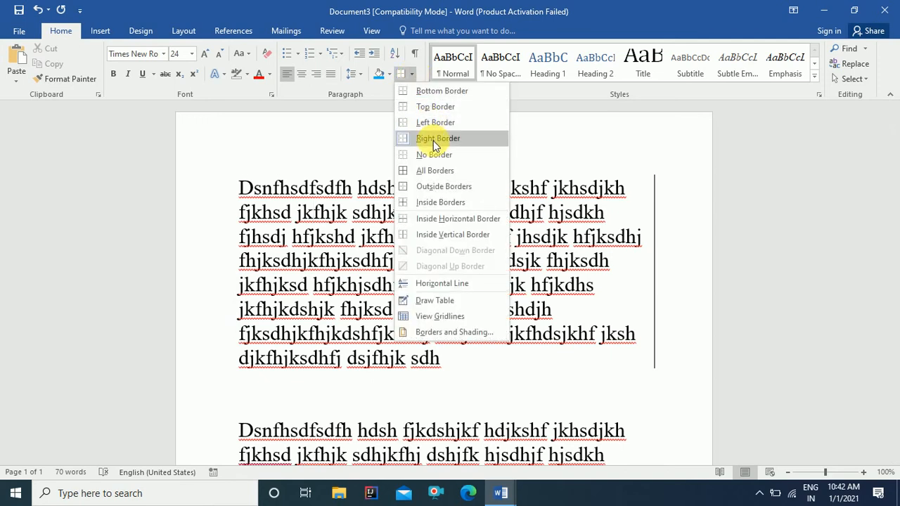
pyautogui.click(431, 138)
# Step: Put a full box border, then an outside border, around the paragraph, removing each
pyautogui.click(413, 75)
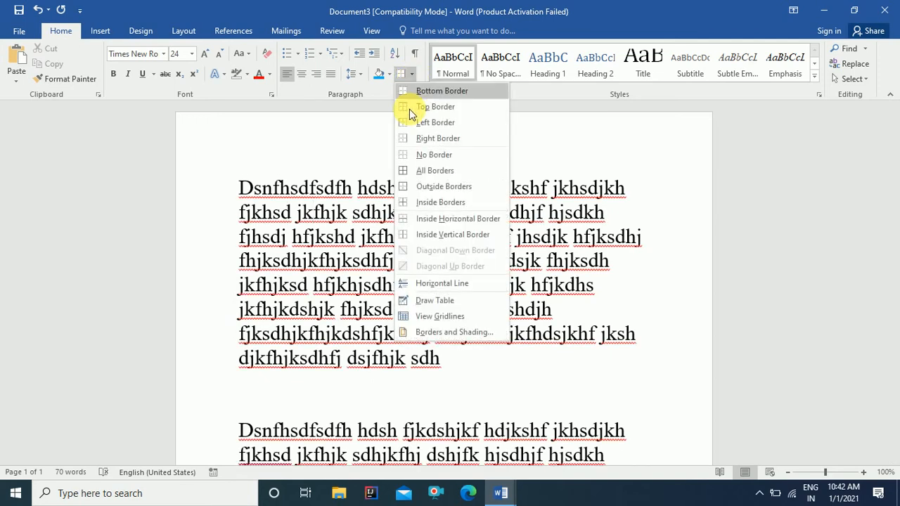
pyautogui.click(436, 172)
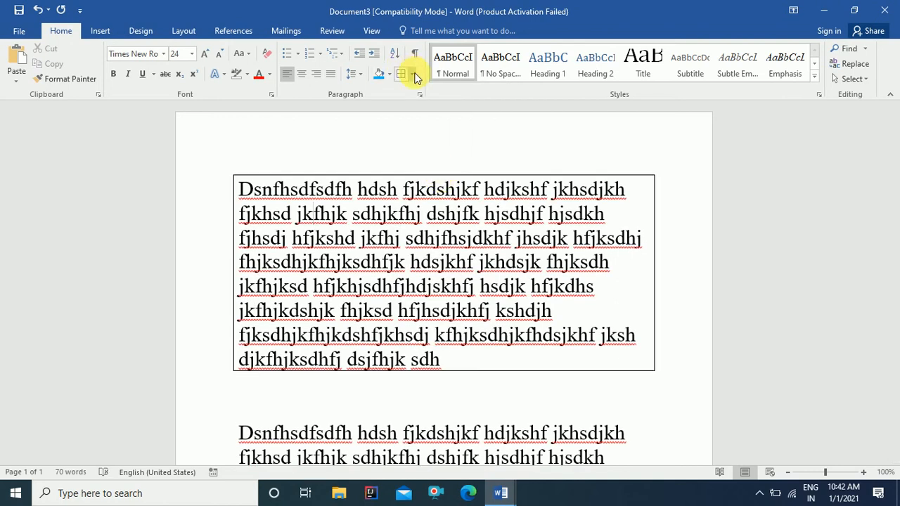
pyautogui.click(413, 75)
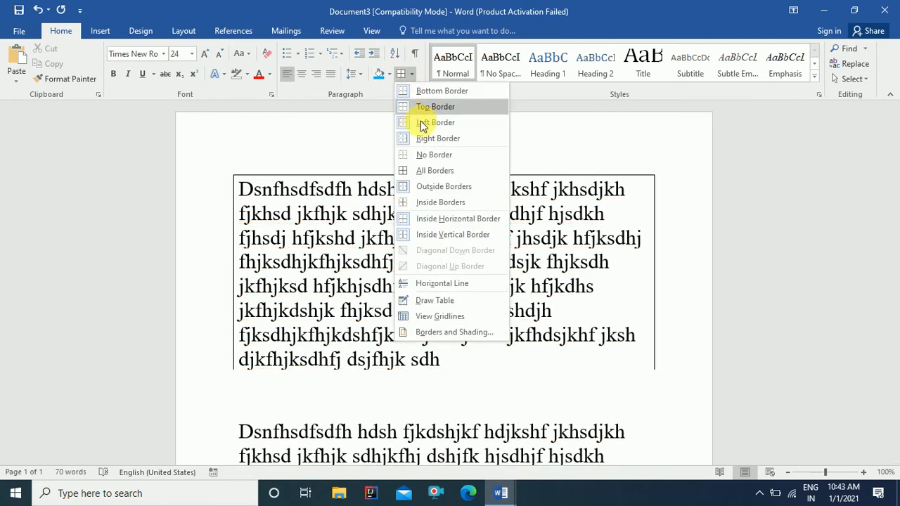
pyautogui.click(430, 155)
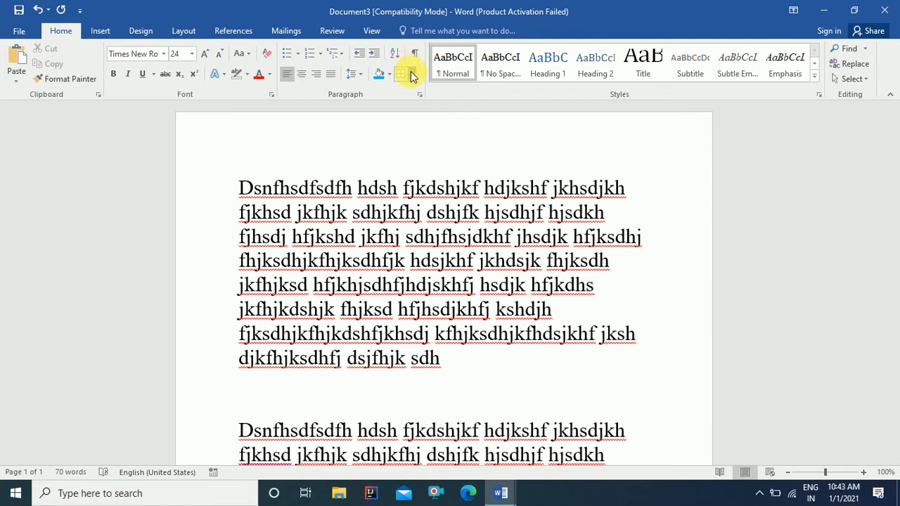
pyautogui.click(413, 75)
pyautogui.click(427, 192)
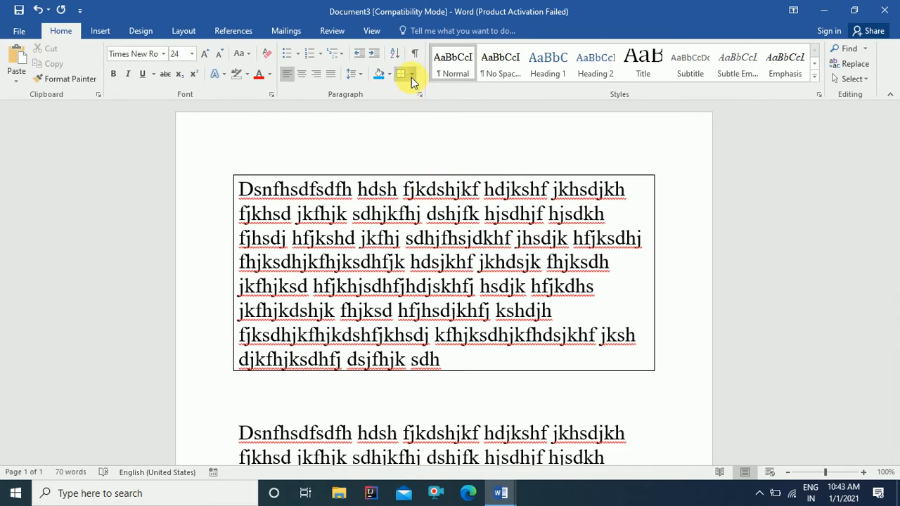
pyautogui.click(411, 78)
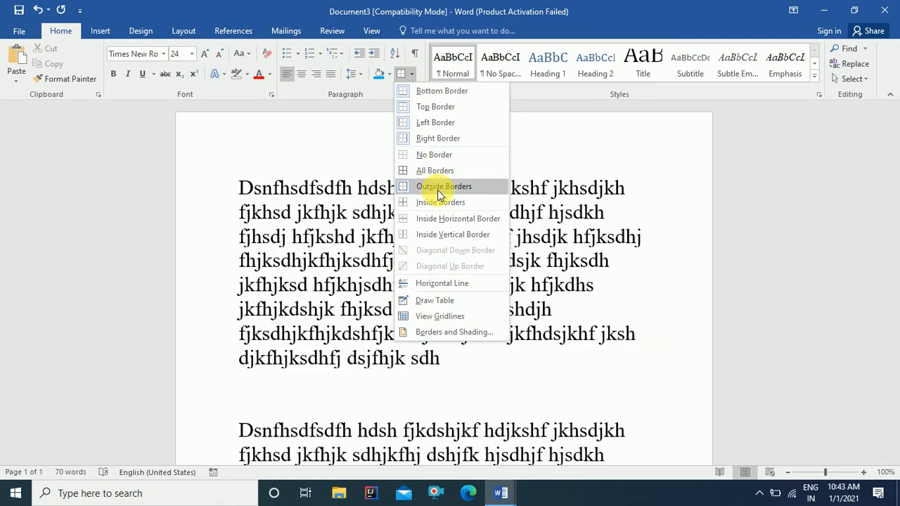
pyautogui.click(439, 187)
pyautogui.click(412, 73)
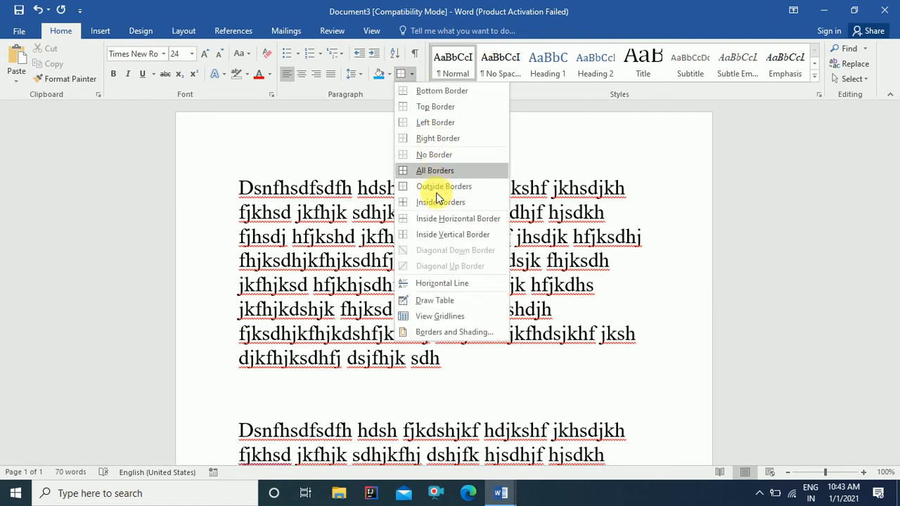
pyautogui.click(423, 152)
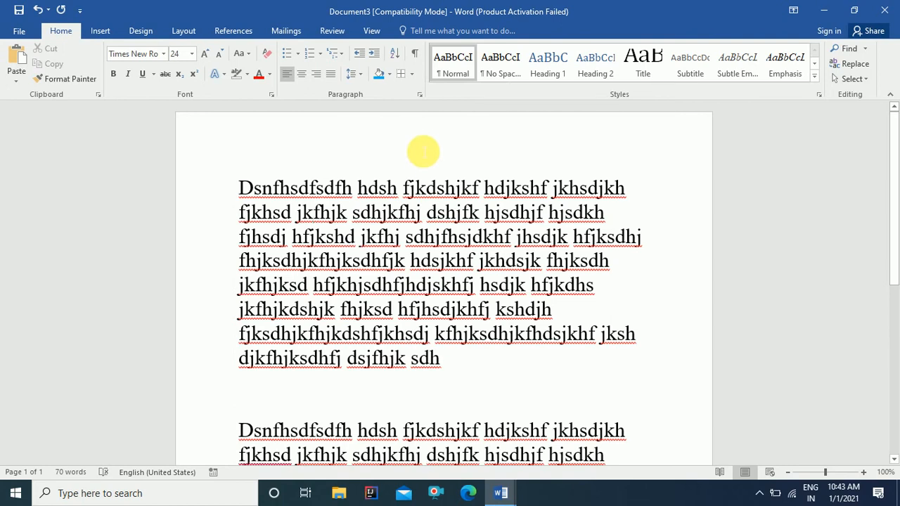
pyautogui.click(412, 73)
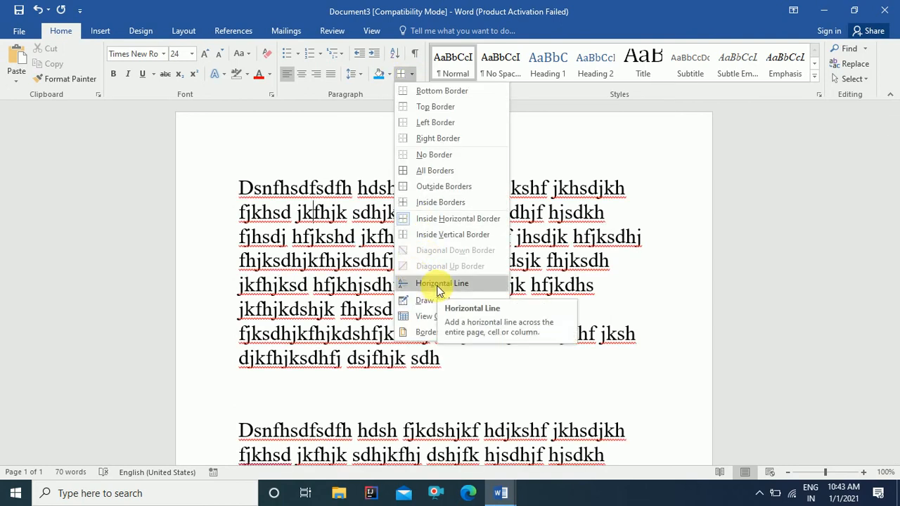
pyautogui.click(437, 288)
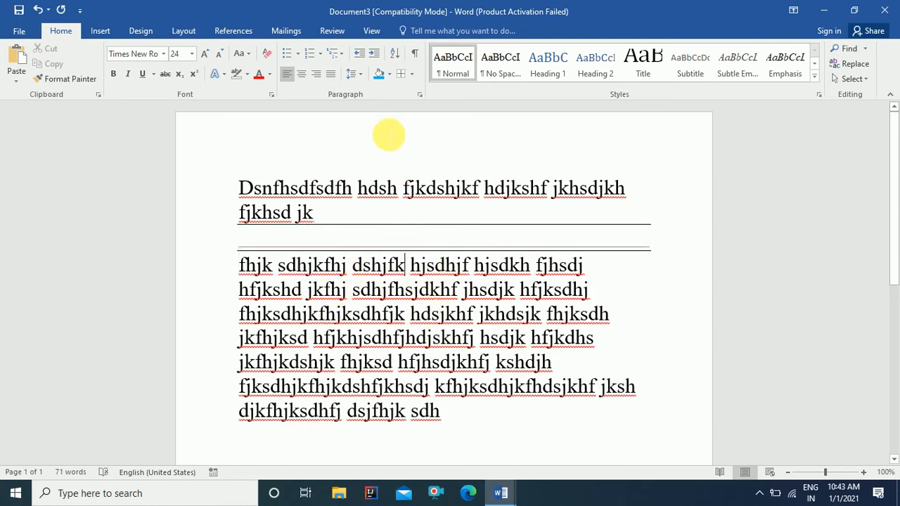
pyautogui.click(412, 74)
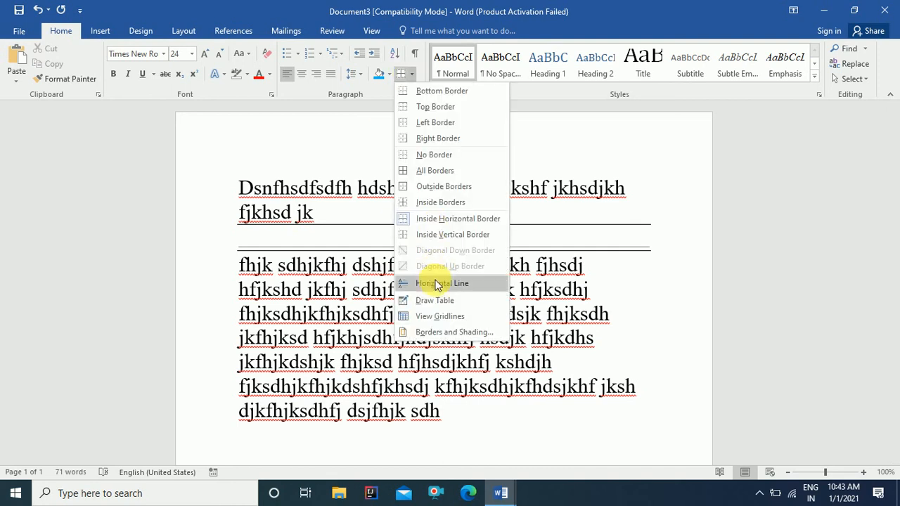
pyautogui.click(430, 283)
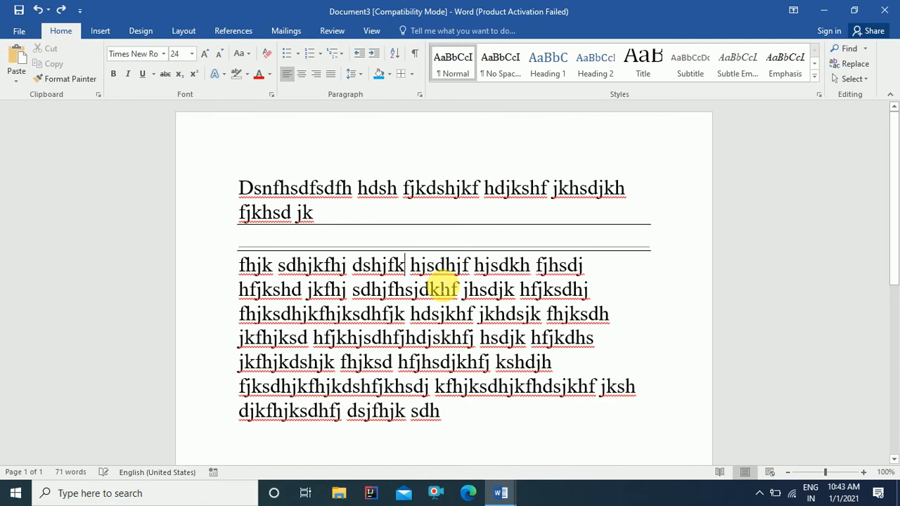
pyautogui.hotkey('ctrl', 'z')
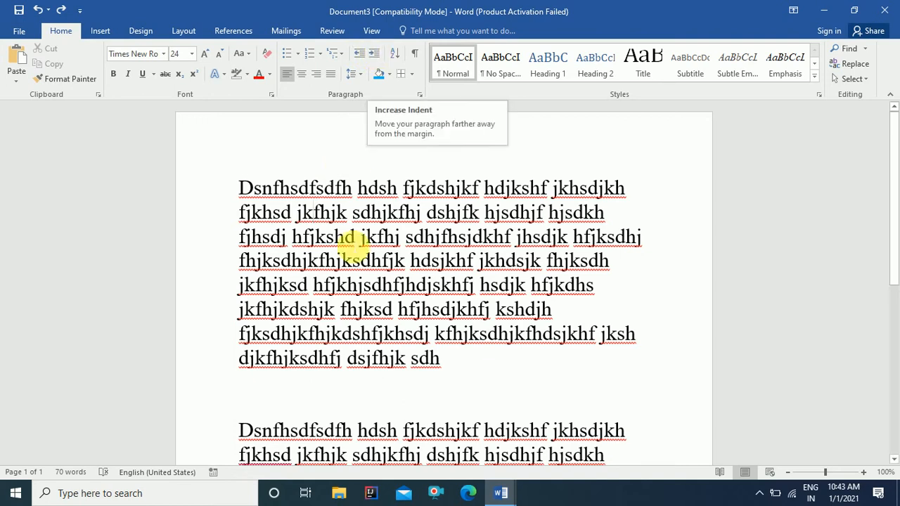
pyautogui.click(405, 259)
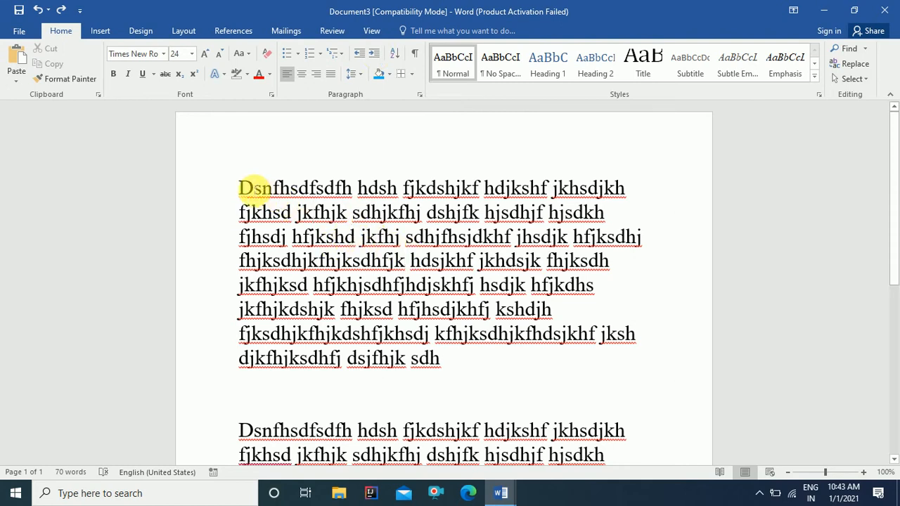
pyautogui.moveTo(239, 188); pyautogui.dragTo(429, 361)
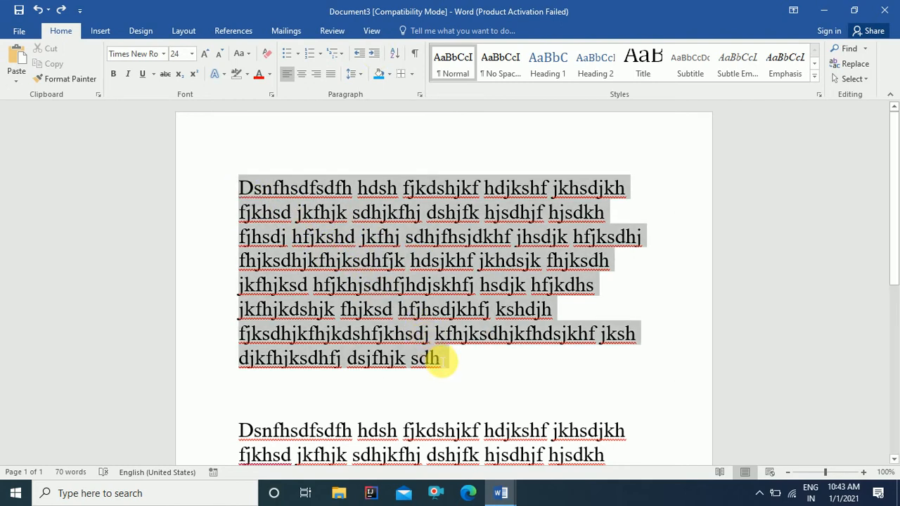
pyautogui.click(398, 237)
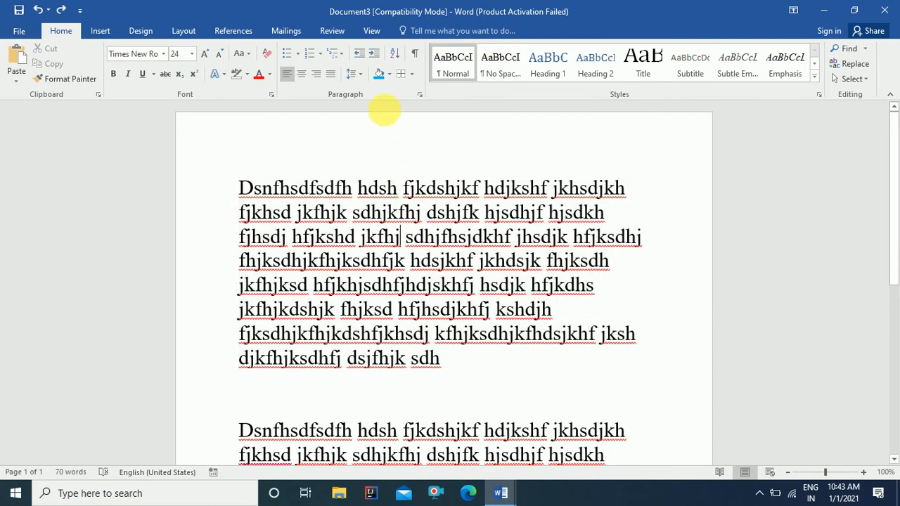
pyautogui.click(378, 55)
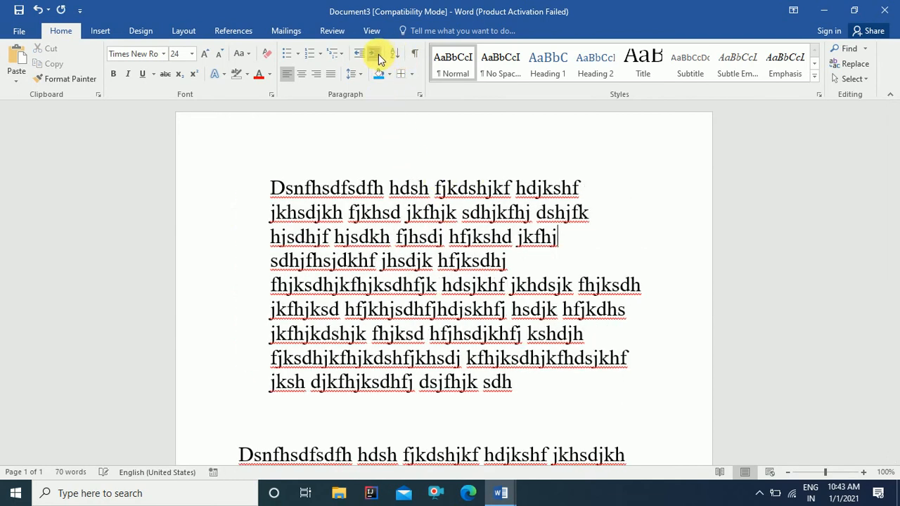
pyautogui.click(378, 55)
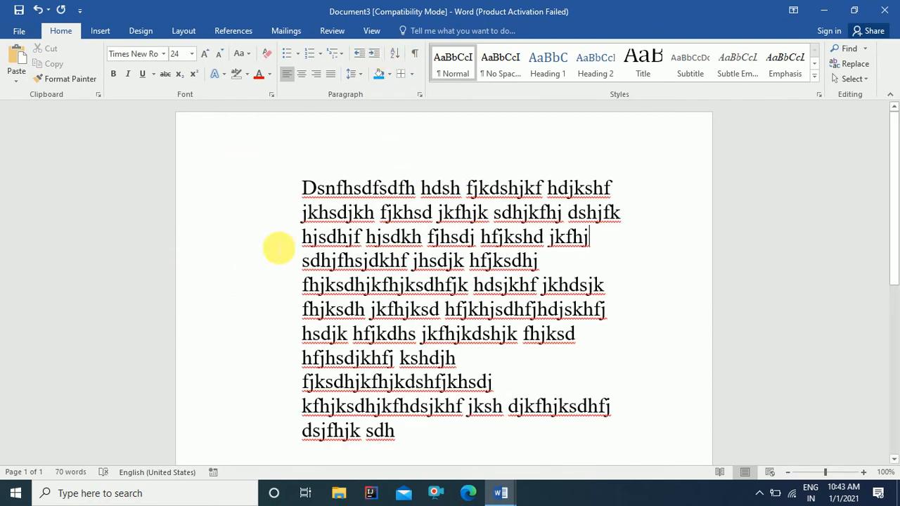
pyautogui.click(359, 56)
pyautogui.click(358, 56)
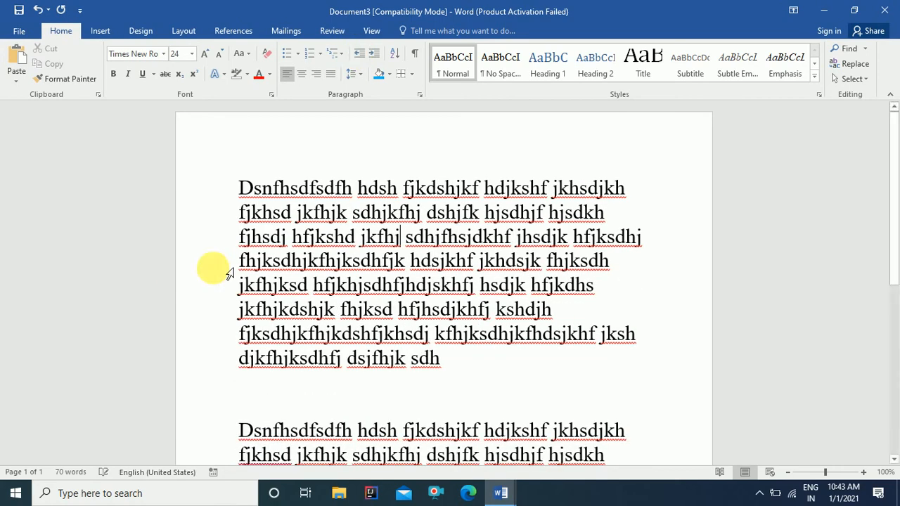
pyautogui.click(375, 56)
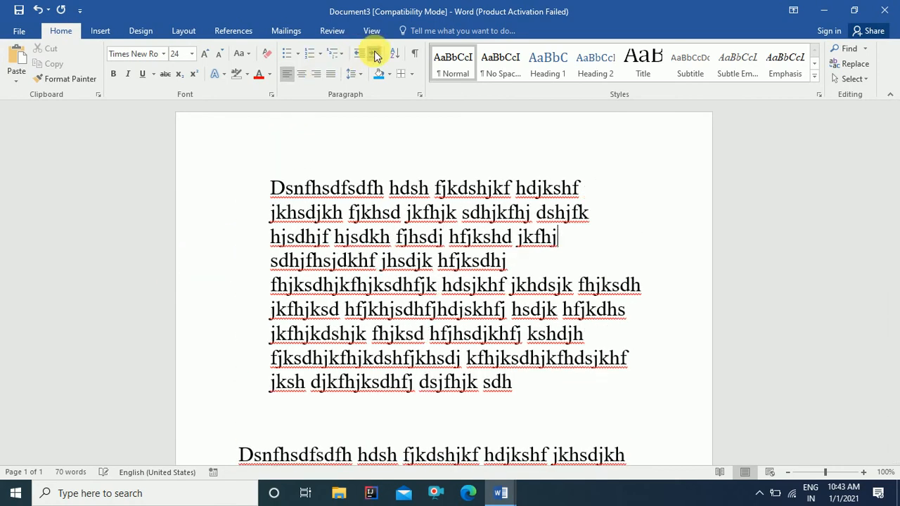
pyautogui.click(374, 55)
pyautogui.click(361, 56)
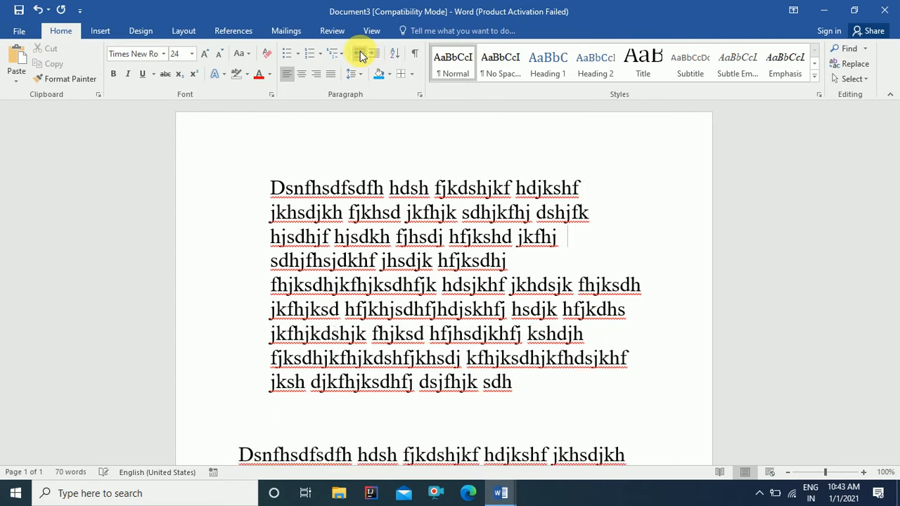
pyautogui.click(360, 56)
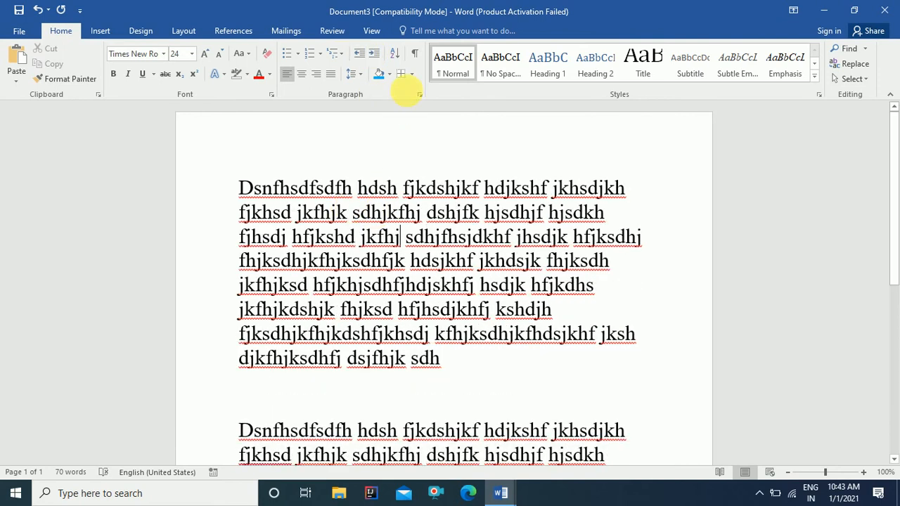
# Step: Show formatting marks to inspect the tab line, select its first tab, then hide the marks
pyautogui.click(415, 56)
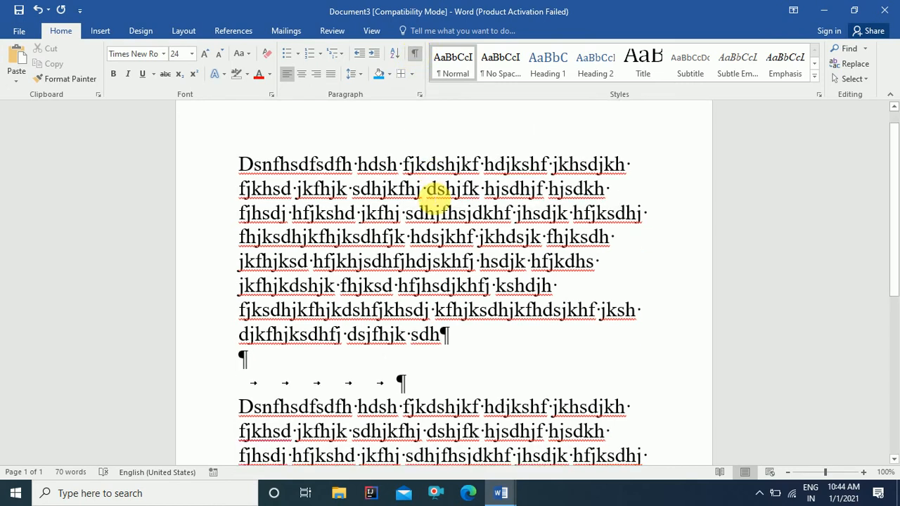
pyautogui.scroll(-6, 436, 199)
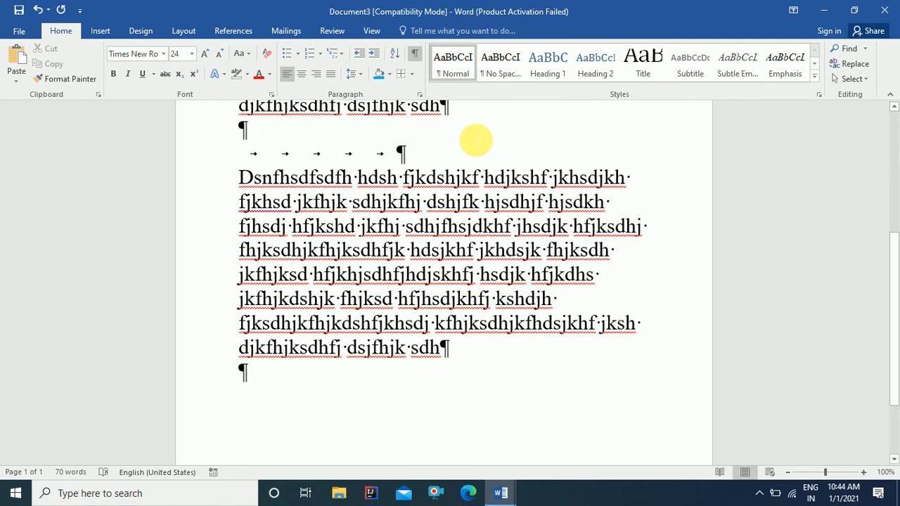
pyautogui.scroll(3, 464, 141)
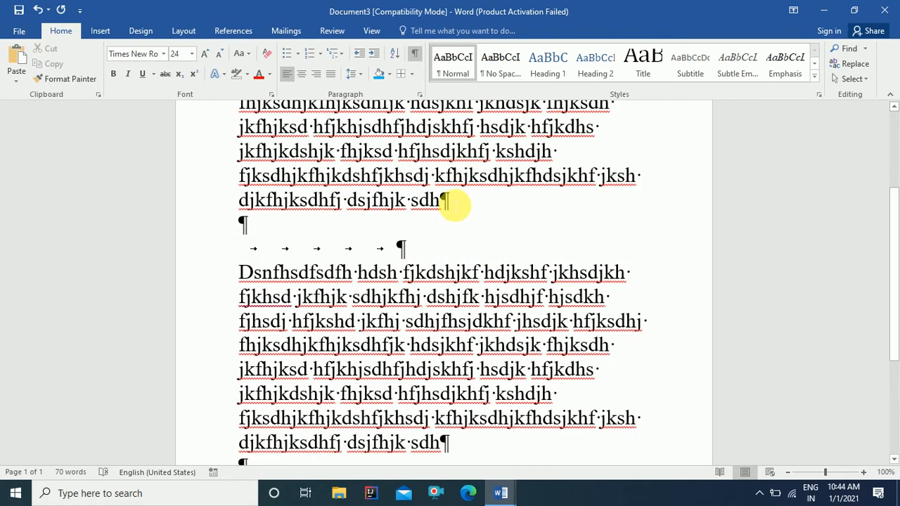
pyautogui.scroll(3, 456, 204)
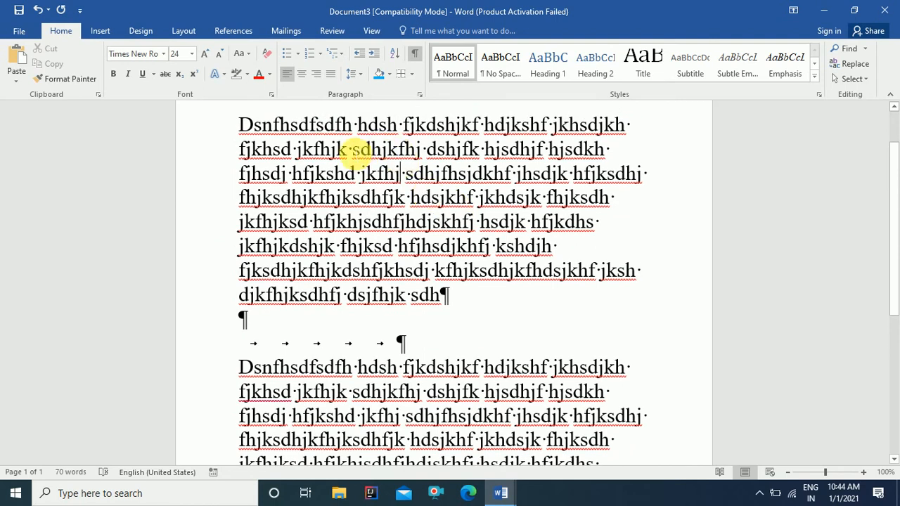
pyautogui.scroll(-2, 413, 238)
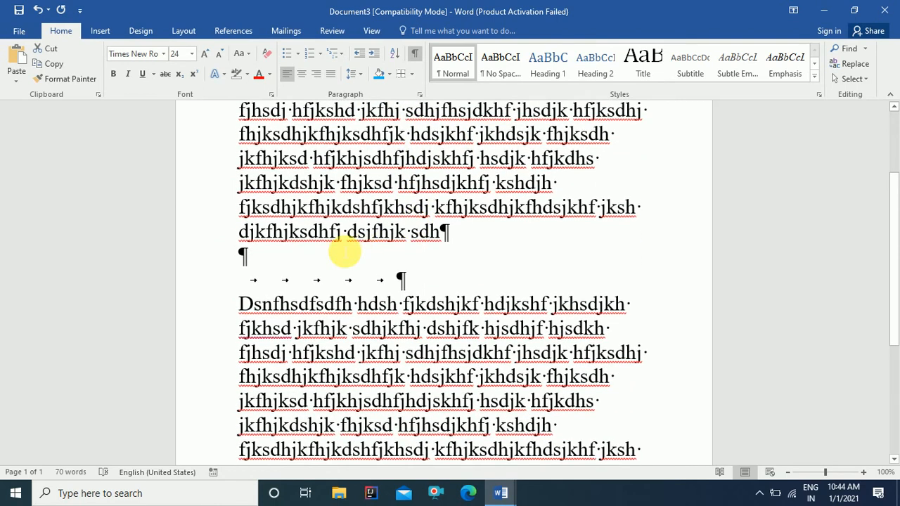
pyautogui.moveTo(240, 280); pyautogui.dragTo(257, 282)
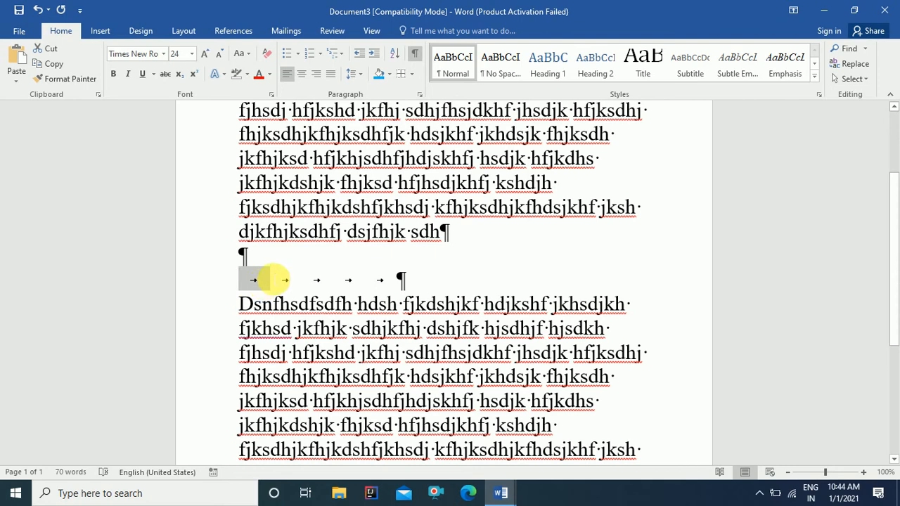
pyautogui.scroll(-5, 415, 258)
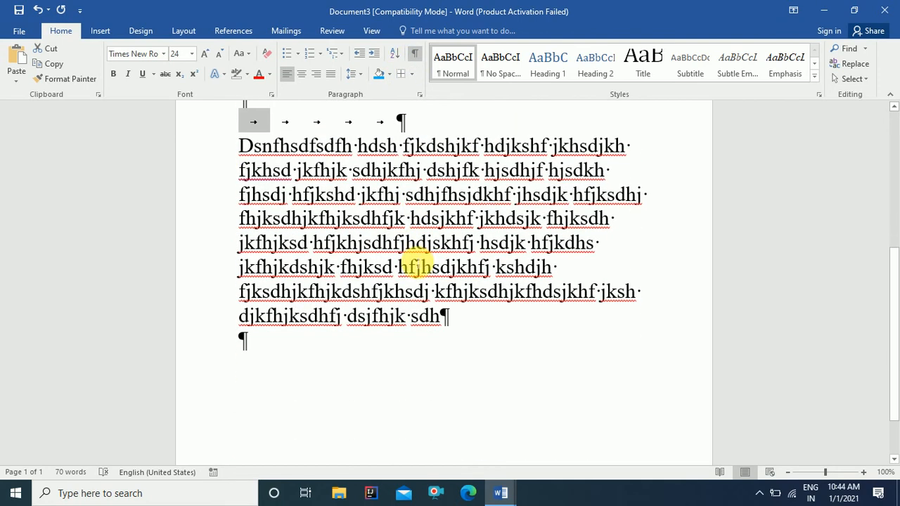
pyautogui.scroll(8, 413, 247)
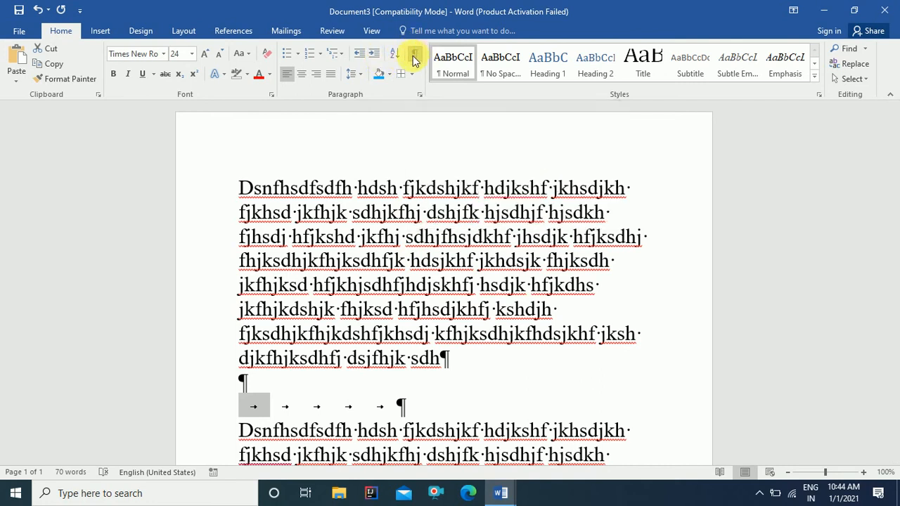
pyautogui.click(416, 58)
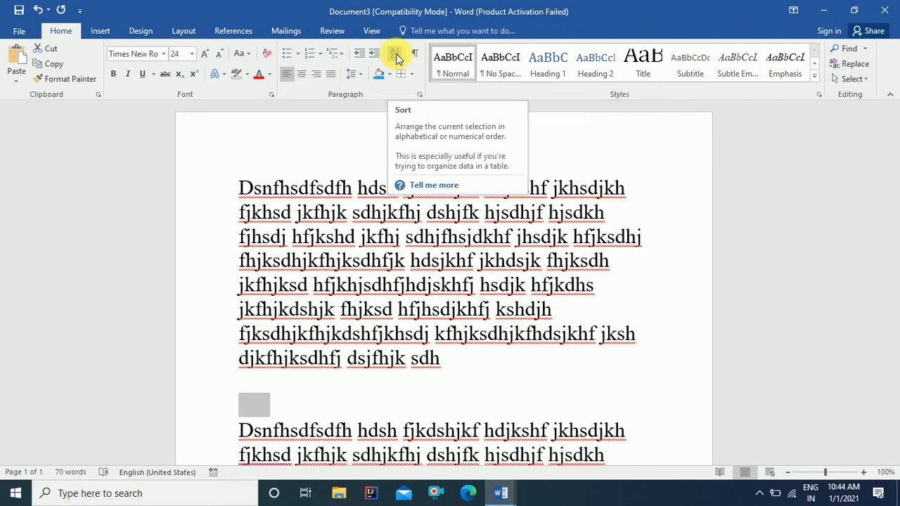
pyautogui.click(395, 56)
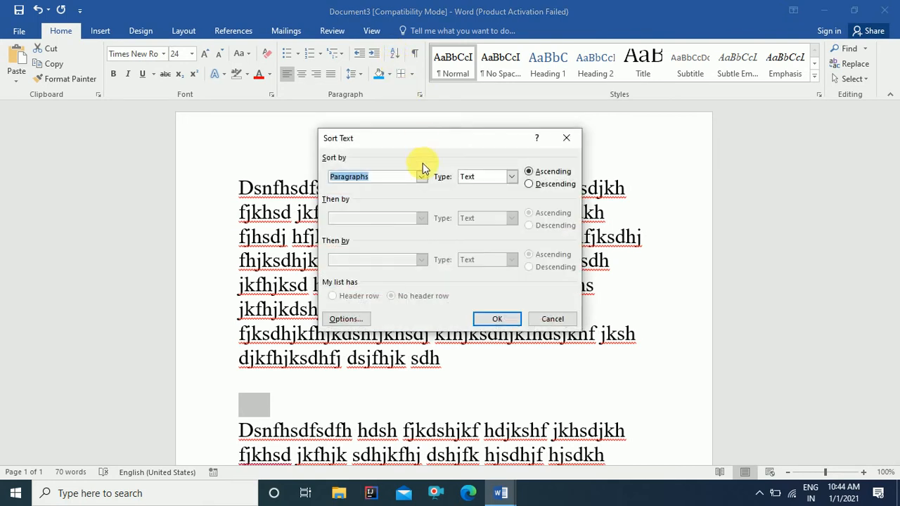
pyautogui.click(497, 320)
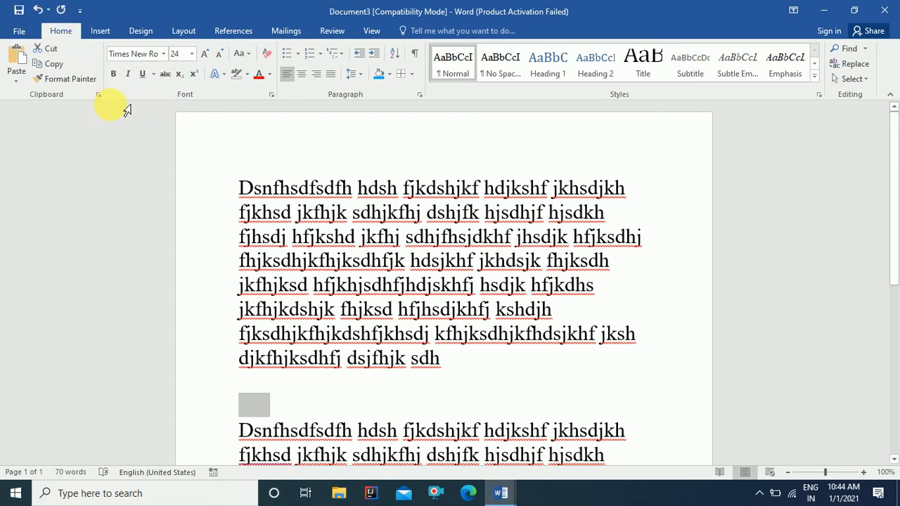
# Step: Cut the first tab from the tab line and check the Times New Roman 24 font settings
pyautogui.click(51, 49)
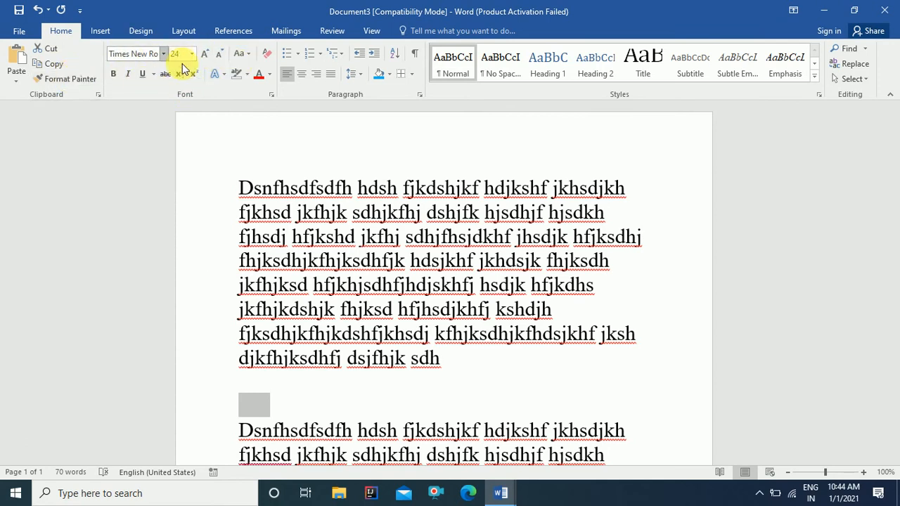
pyautogui.click(138, 54)
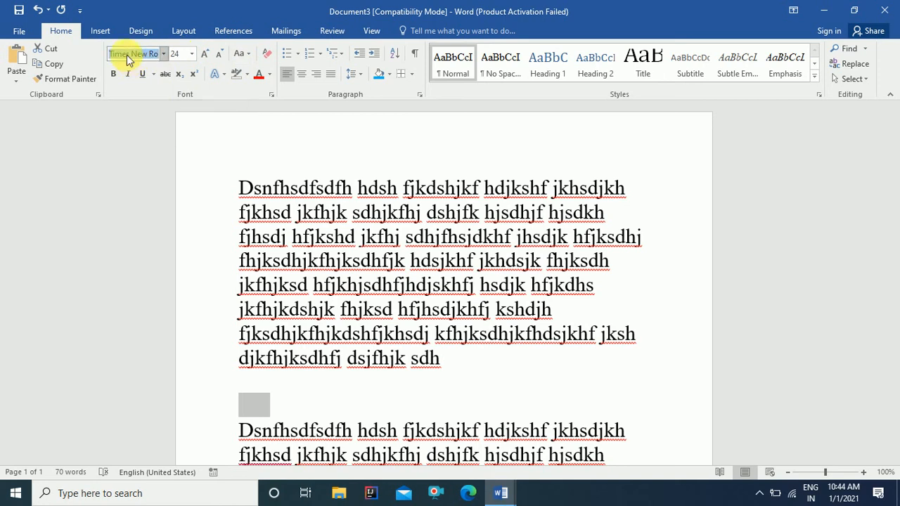
pyautogui.click(183, 56)
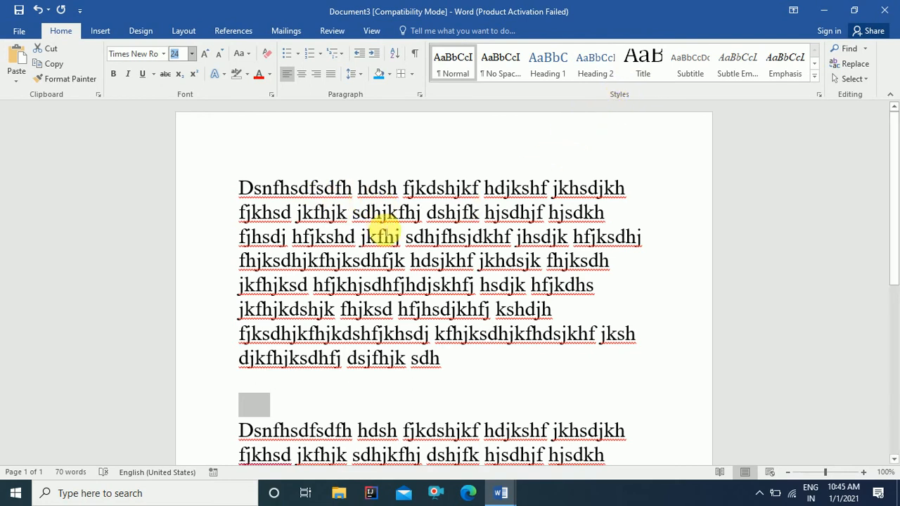
# Step: Try No Spacing and Heading 1 on the first paragraph, viewing the heading in the navigation pane
pyautogui.click(386, 234)
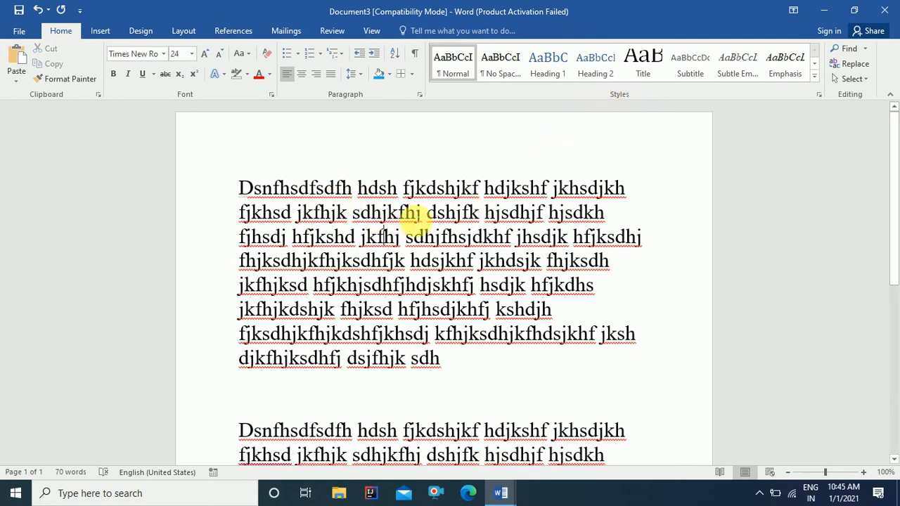
pyautogui.click(501, 68)
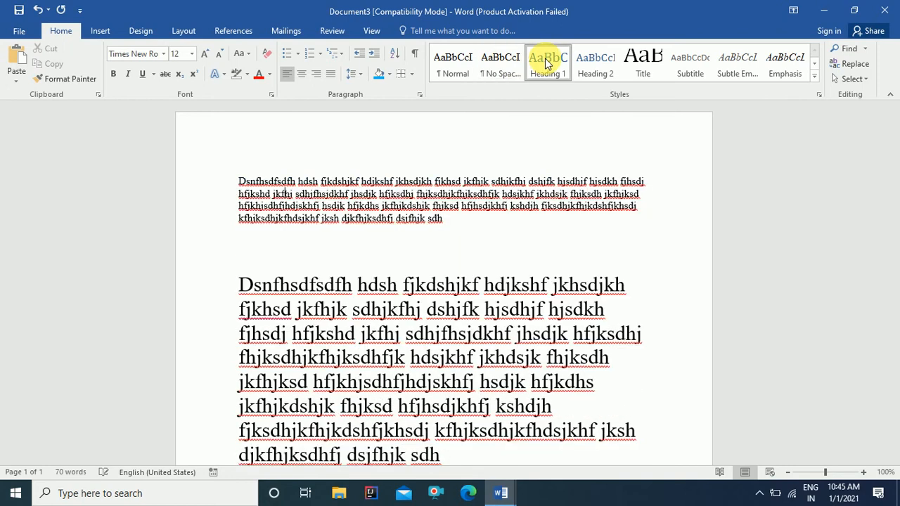
pyautogui.click(546, 65)
pyautogui.hotkey('ctrl', 'f')
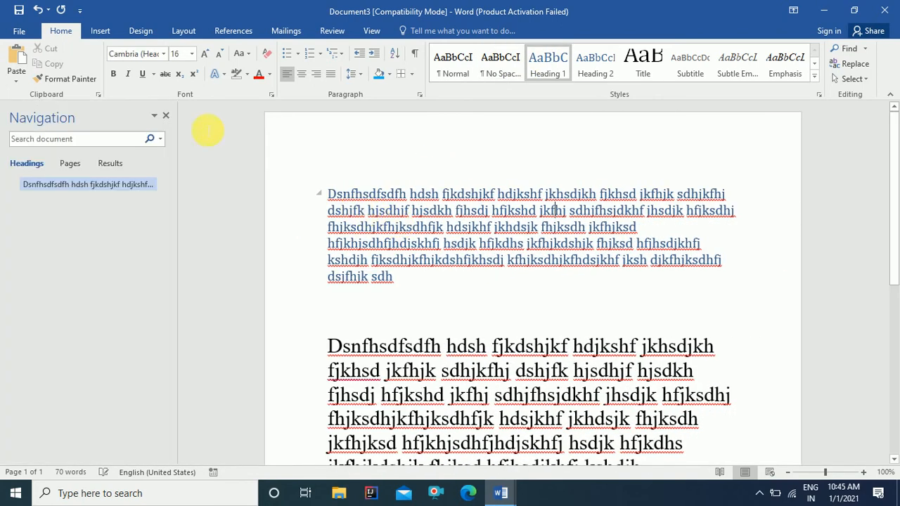
pyautogui.click(166, 116)
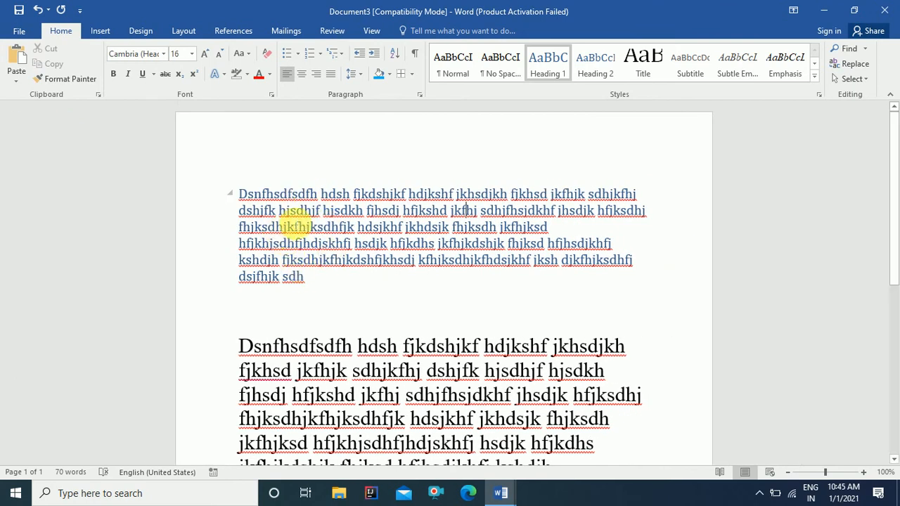
pyautogui.click(384, 226)
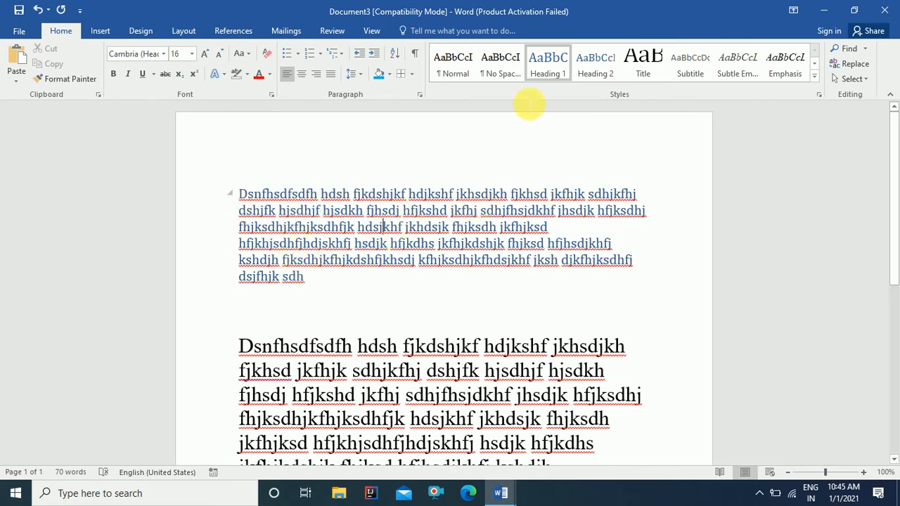
# Step: Apply Title then Subtitle to the first paragraph, and Intense Emphasis to the word hdsjkhf
pyautogui.click(641, 70)
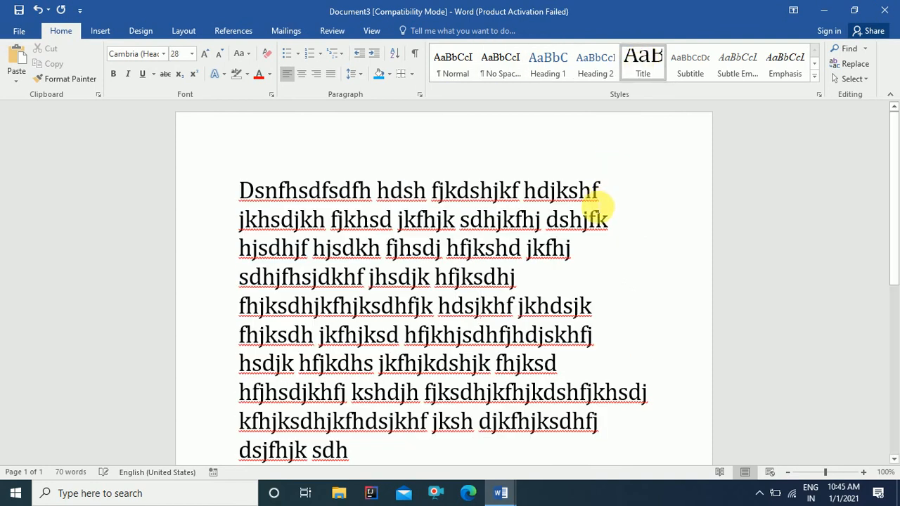
pyautogui.scroll(-1, 602, 204)
pyautogui.click(689, 65)
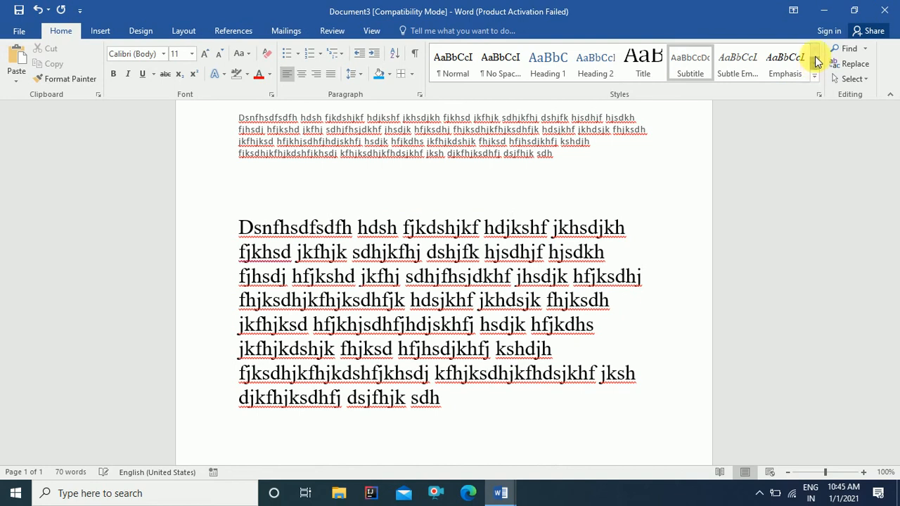
pyautogui.click(814, 76)
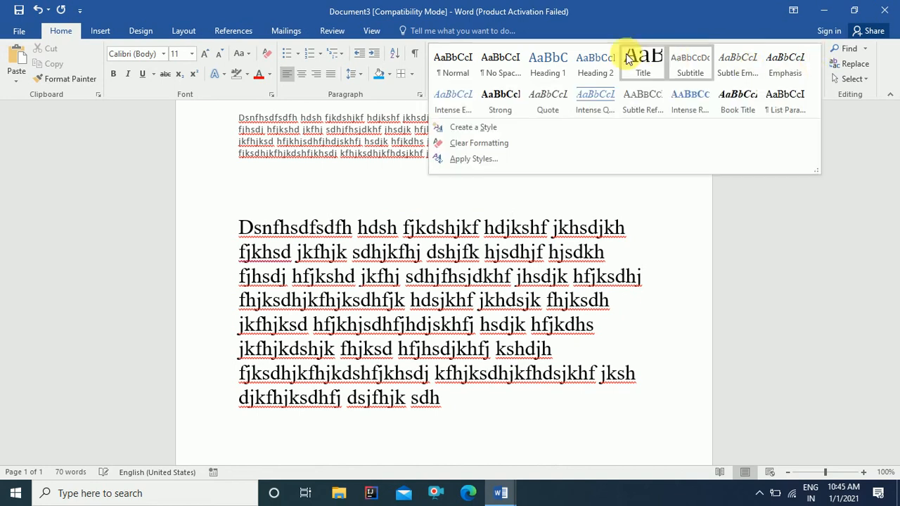
pyautogui.click(461, 110)
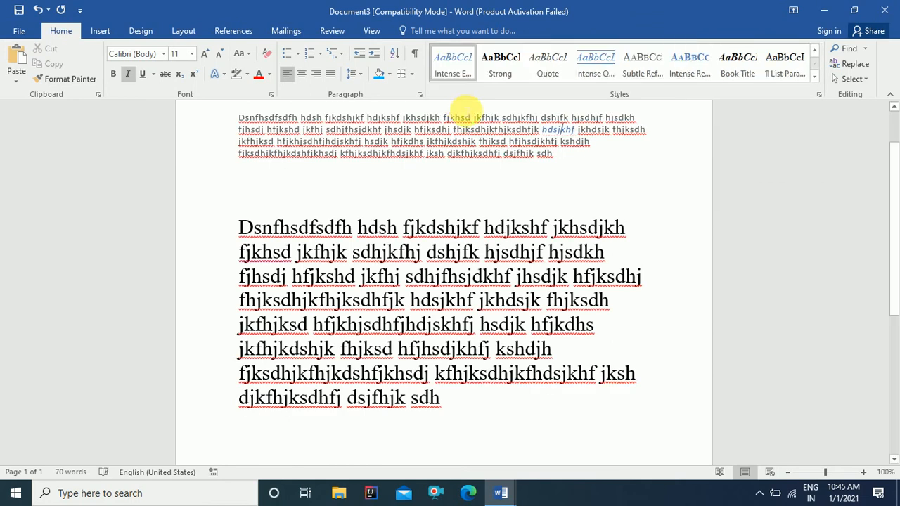
pyautogui.click(402, 141)
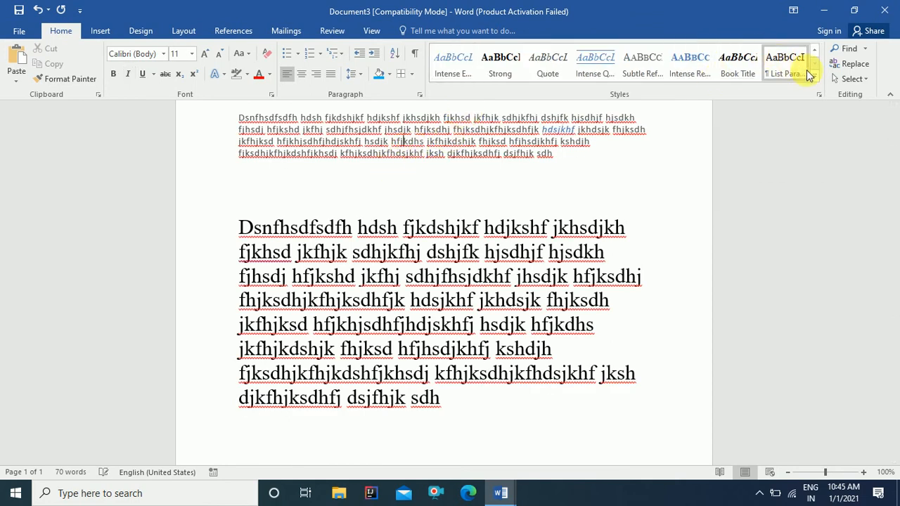
pyautogui.click(814, 82)
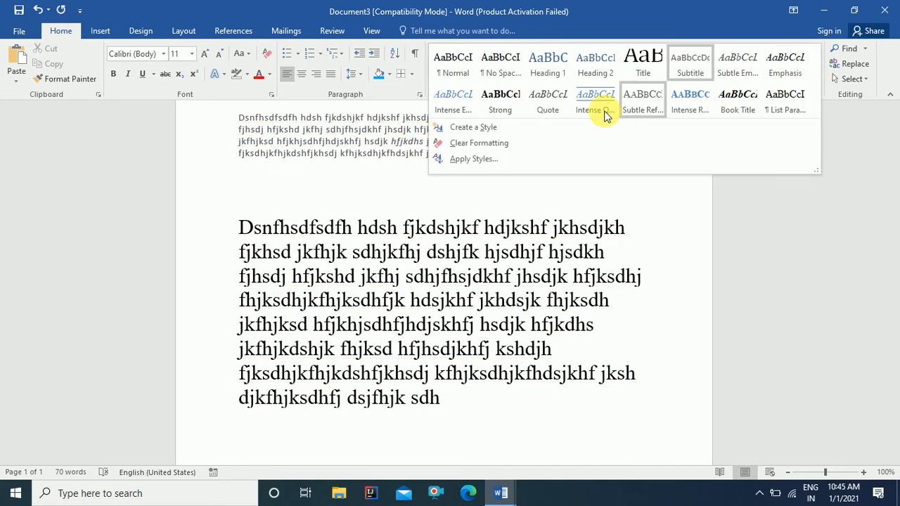
# Step: Start a new style named MyStyle1 with Algerian 18 pt font
pyautogui.click(492, 136)
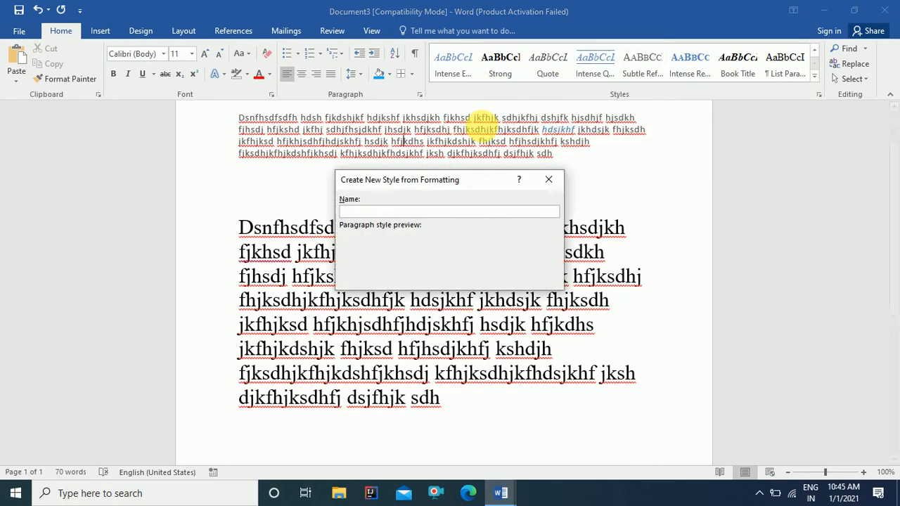
pyautogui.write('MyStyle1')
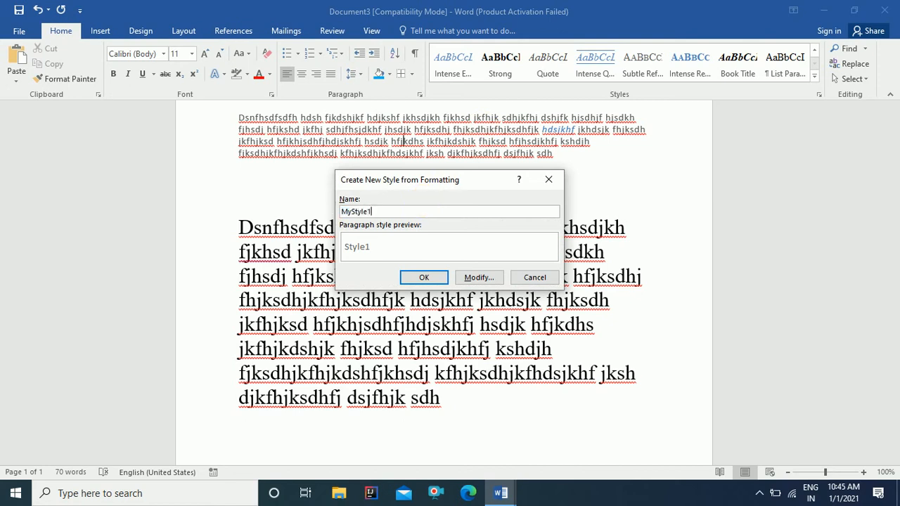
pyautogui.click(471, 279)
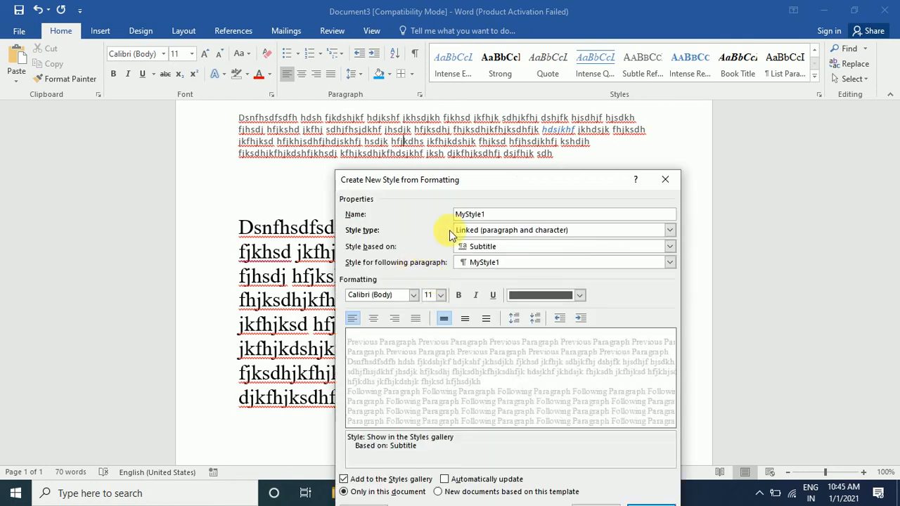
pyautogui.click(413, 295)
pyautogui.click(387, 371)
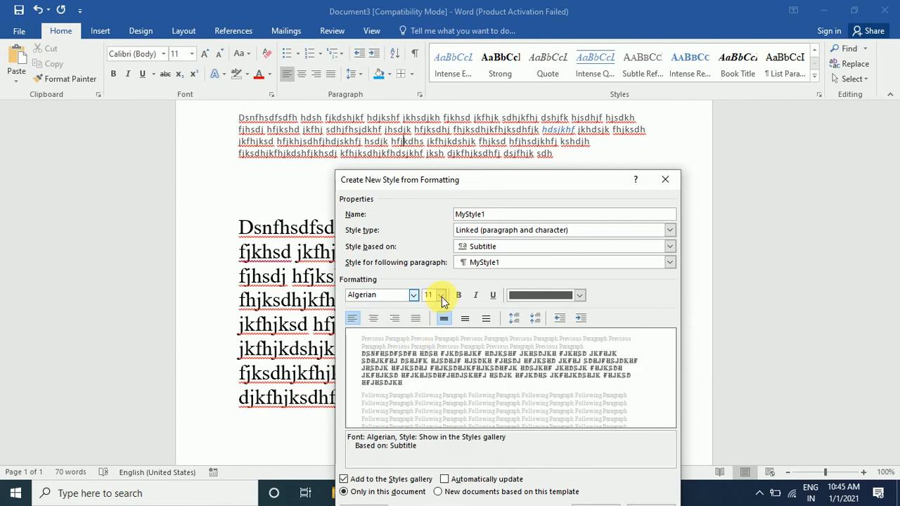
pyautogui.click(441, 297)
pyautogui.click(430, 372)
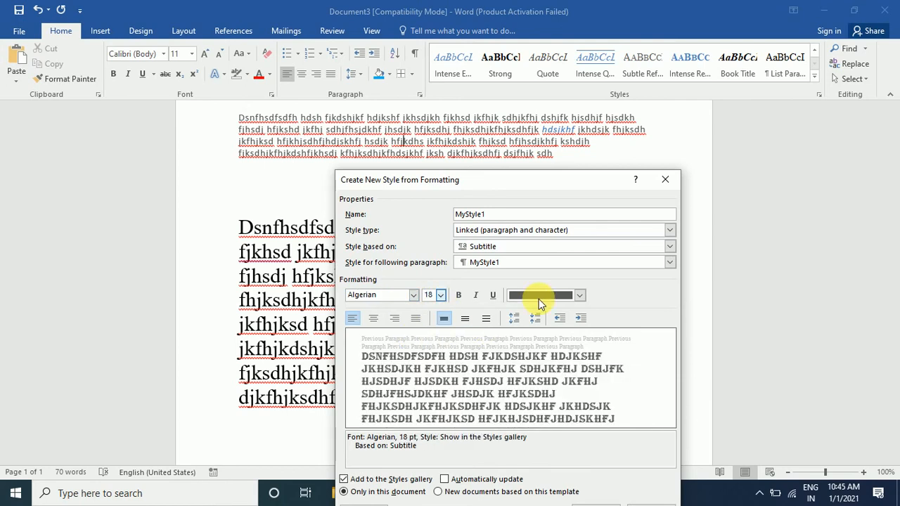
# Step: Make MyStyle1 orange Accent 6 and centred, then finish creating the style
pyautogui.click(578, 295)
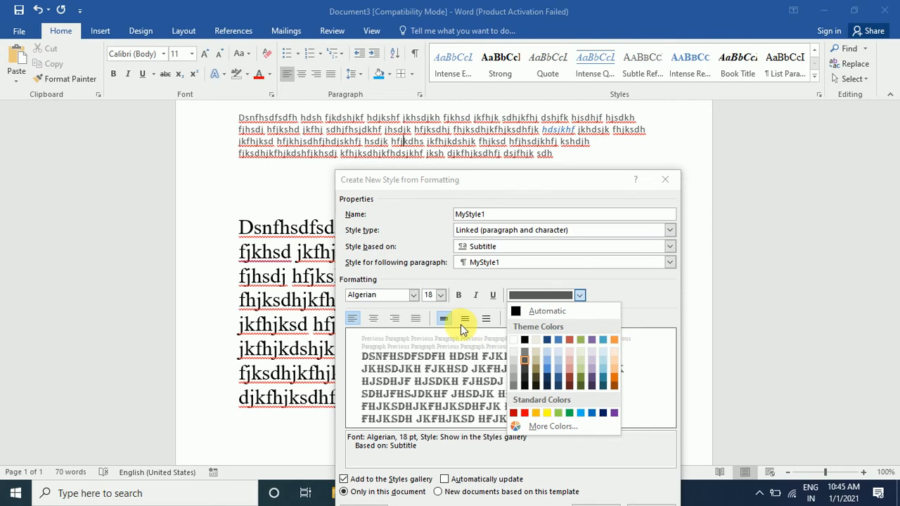
pyautogui.click(612, 340)
pyautogui.click(375, 320)
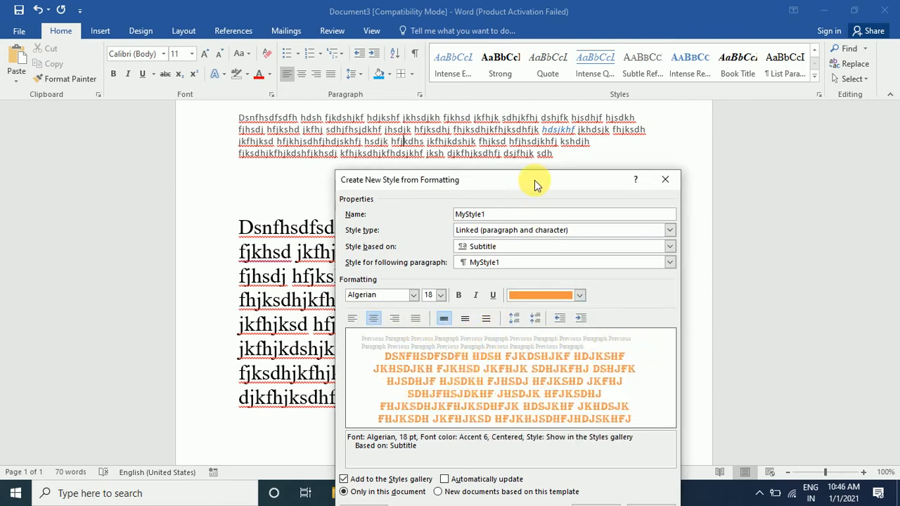
pyautogui.moveTo(535, 180); pyautogui.dragTo(575, 83)
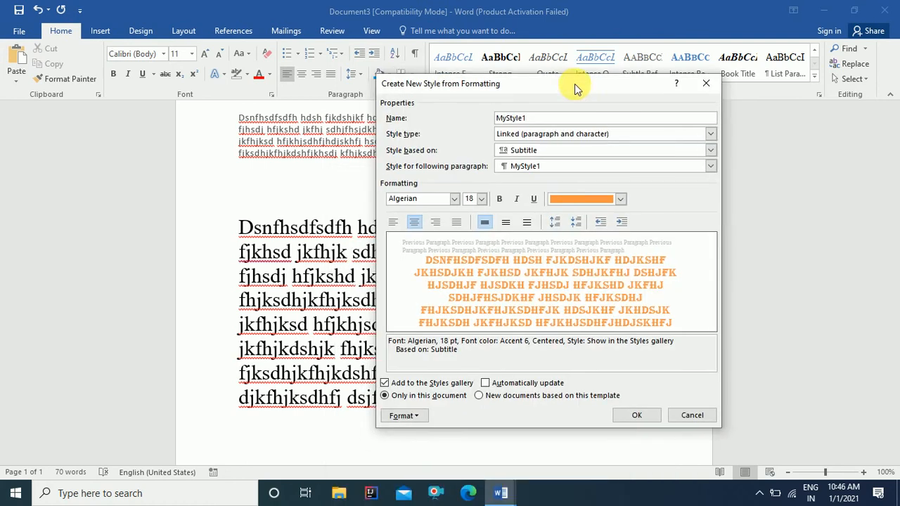
pyautogui.click(419, 415)
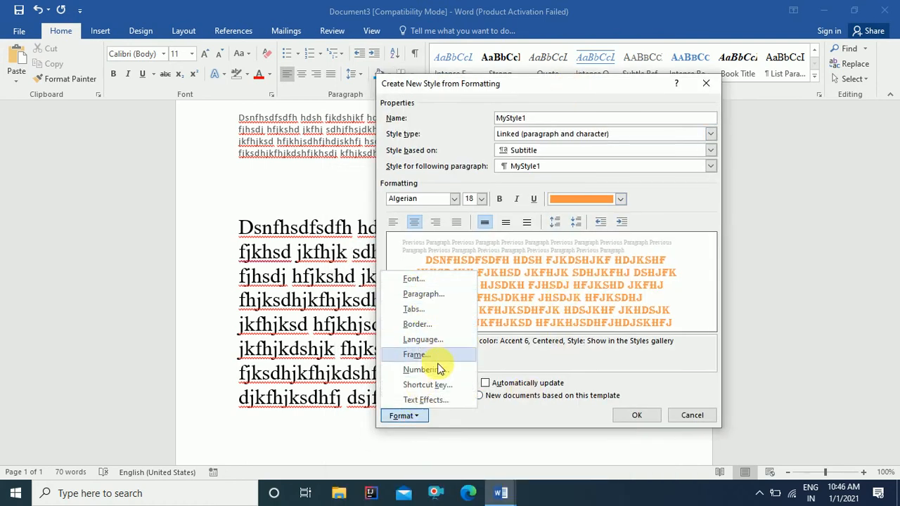
pyautogui.click(633, 416)
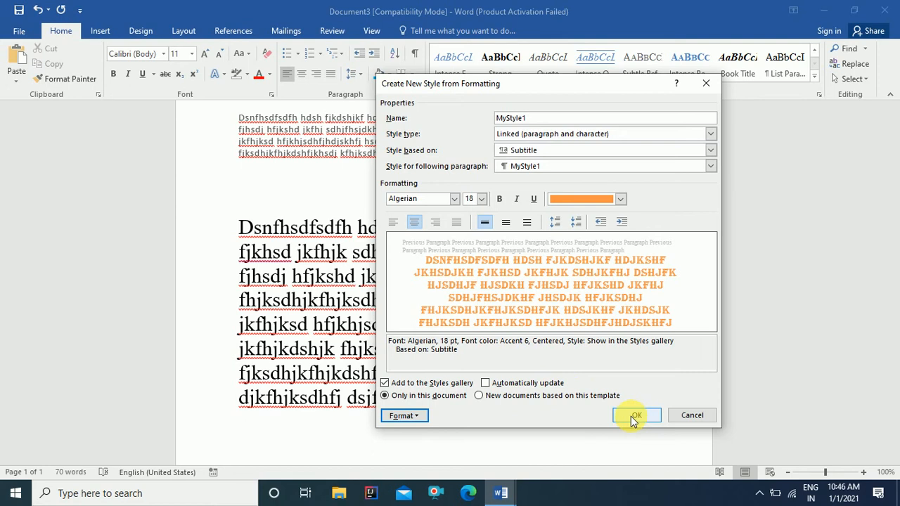
pyautogui.click(635, 416)
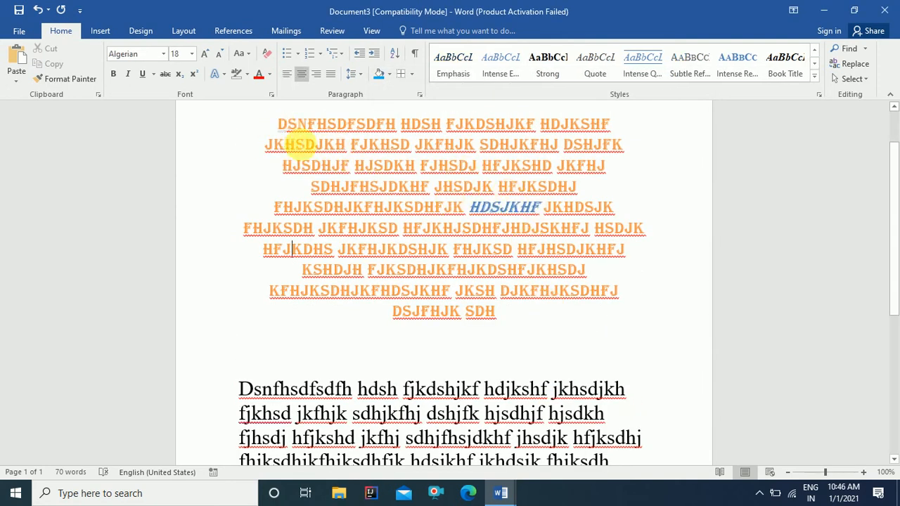
pyautogui.moveTo(277, 123); pyautogui.dragTo(509, 313)
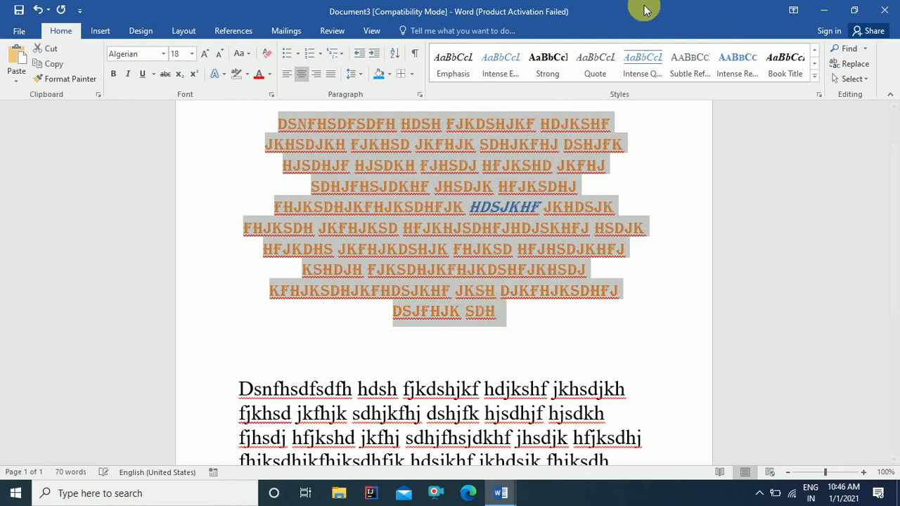
pyautogui.click(814, 76)
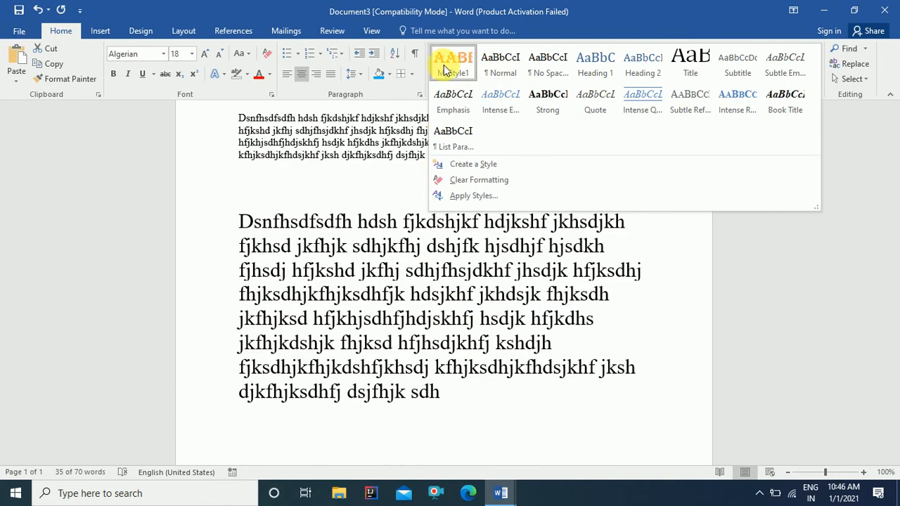
pyautogui.click(450, 70)
pyautogui.scroll(-4, 351, 281)
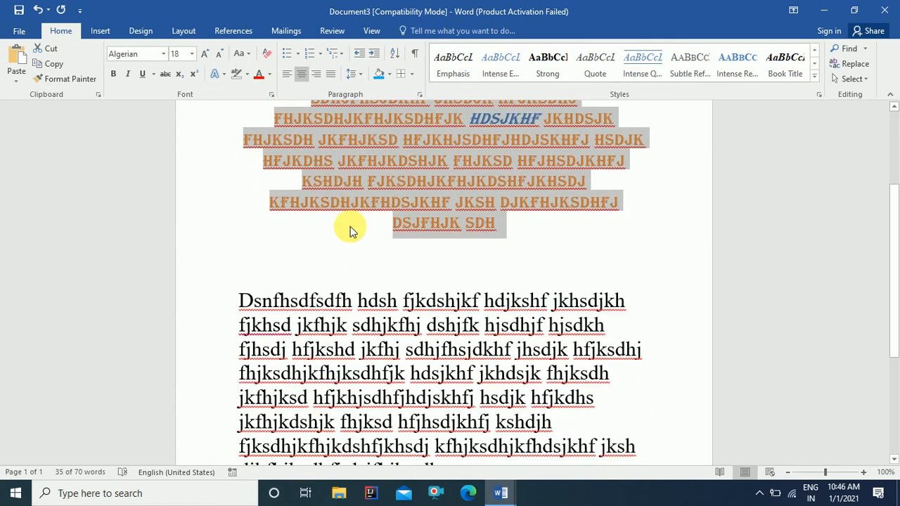
pyautogui.click(359, 296)
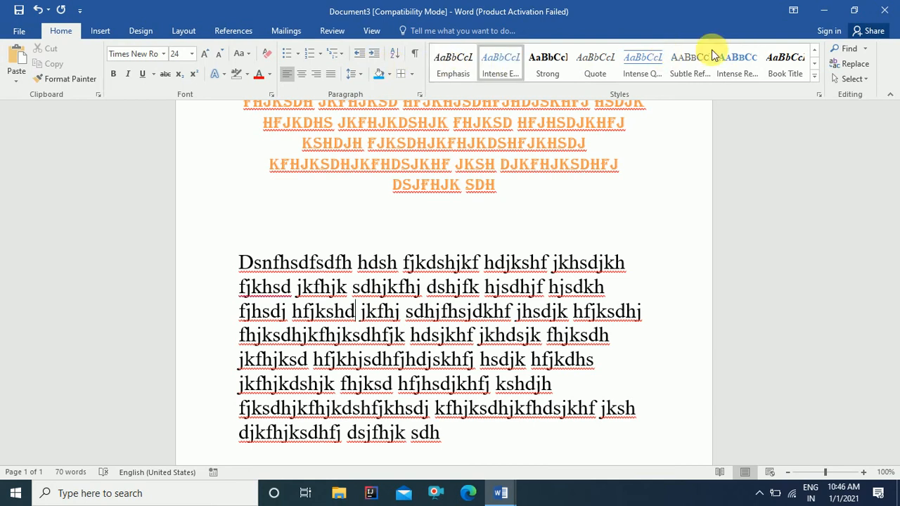
pyautogui.click(814, 75)
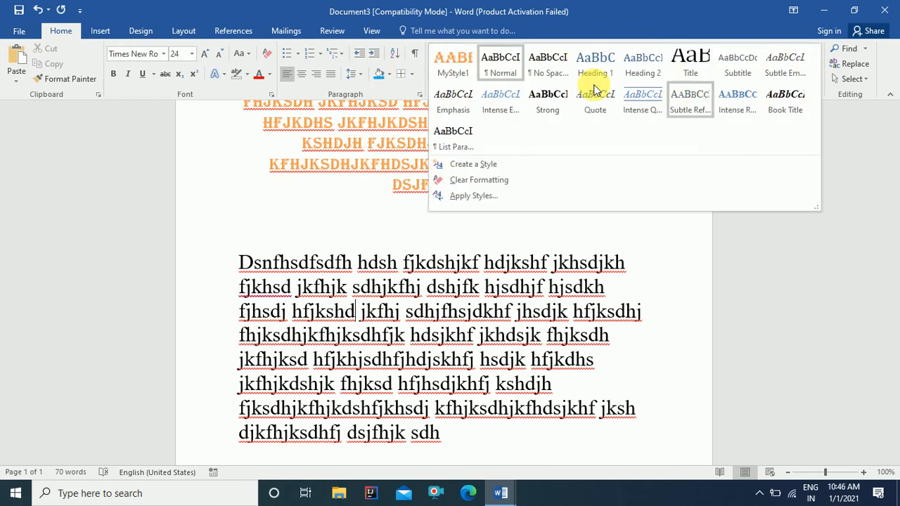
pyautogui.click(453, 63)
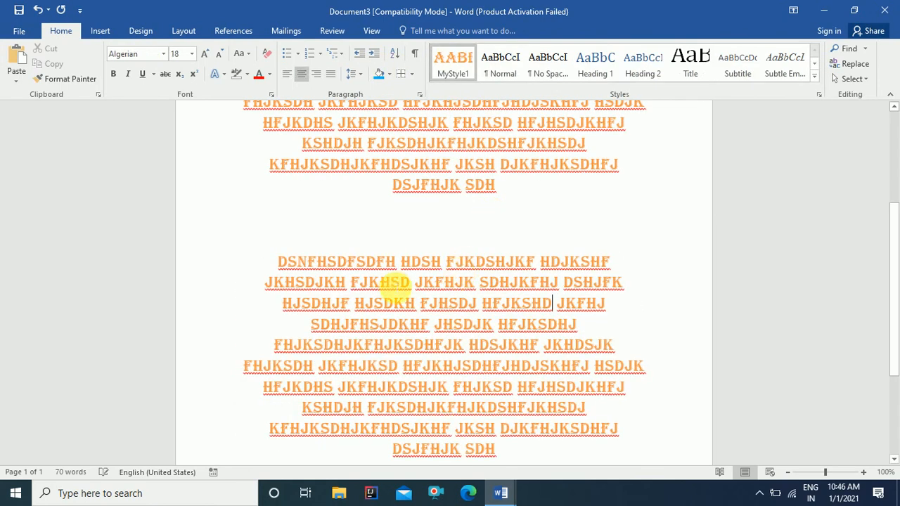
pyautogui.scroll(-1, 396, 295)
pyautogui.scroll(3, 391, 286)
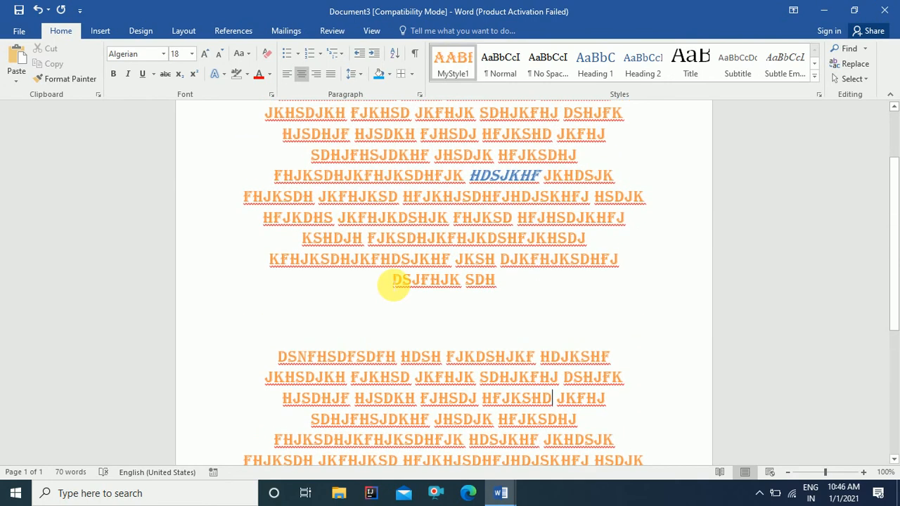
pyautogui.hotkey('ctrl', 'z')
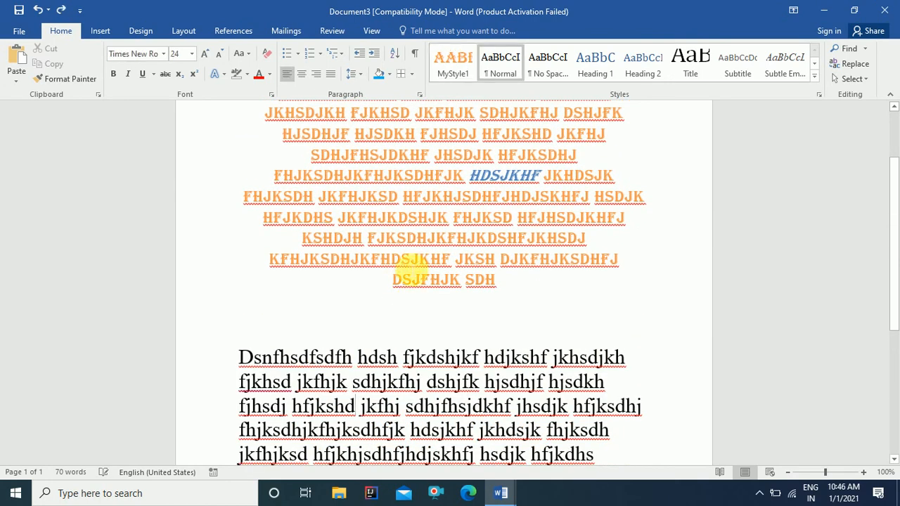
pyautogui.scroll(3, 401, 267)
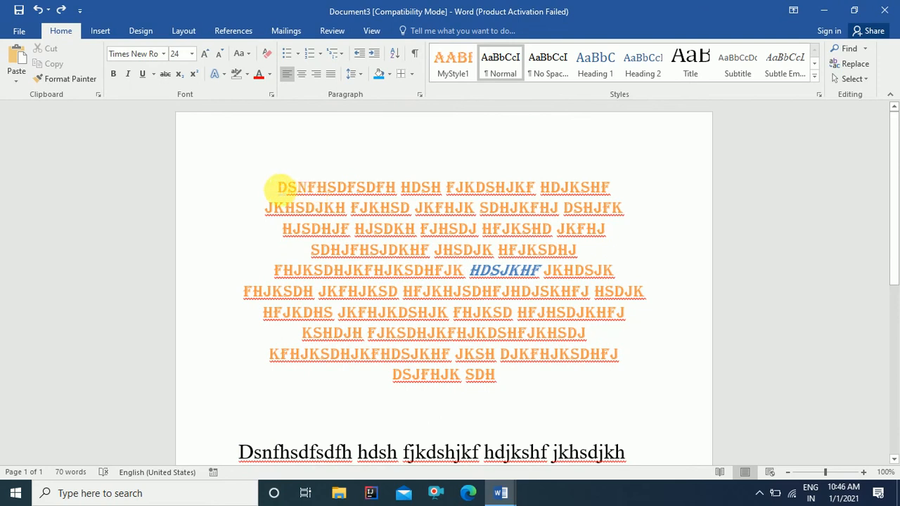
pyautogui.moveTo(281, 186); pyautogui.dragTo(586, 232)
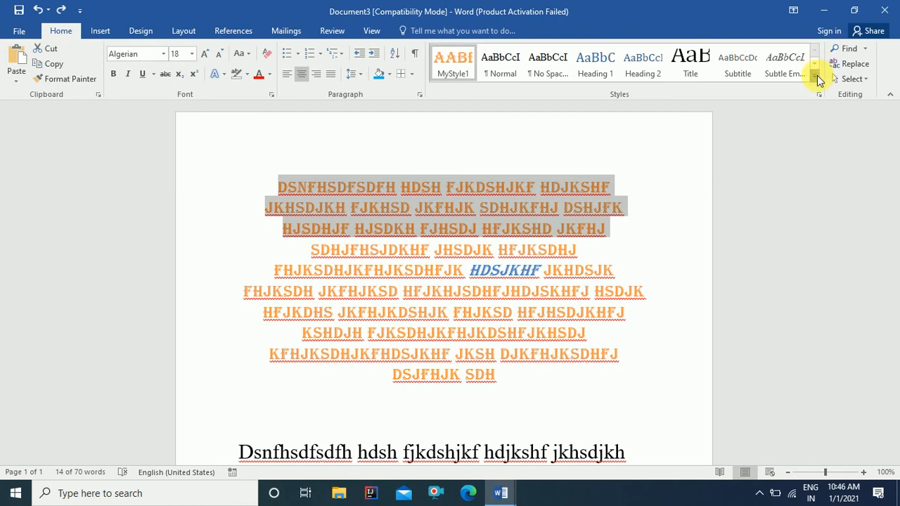
pyautogui.click(815, 79)
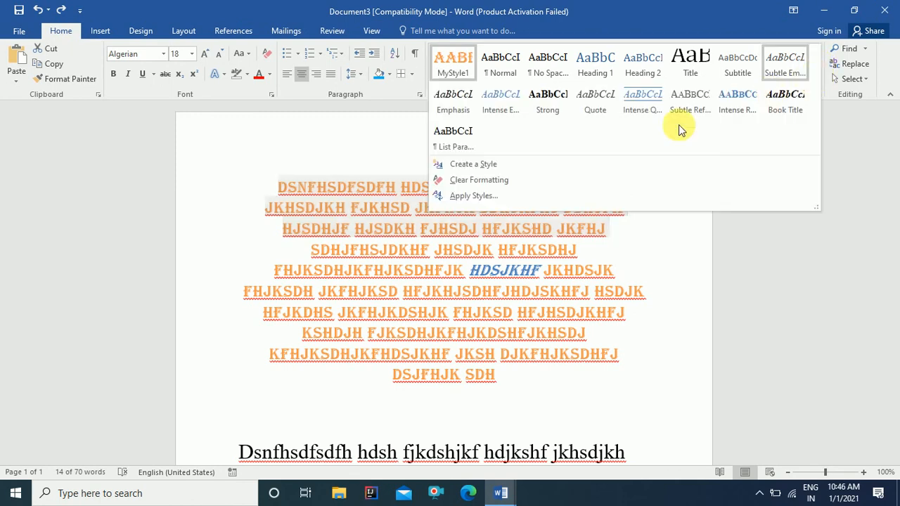
pyautogui.click(486, 181)
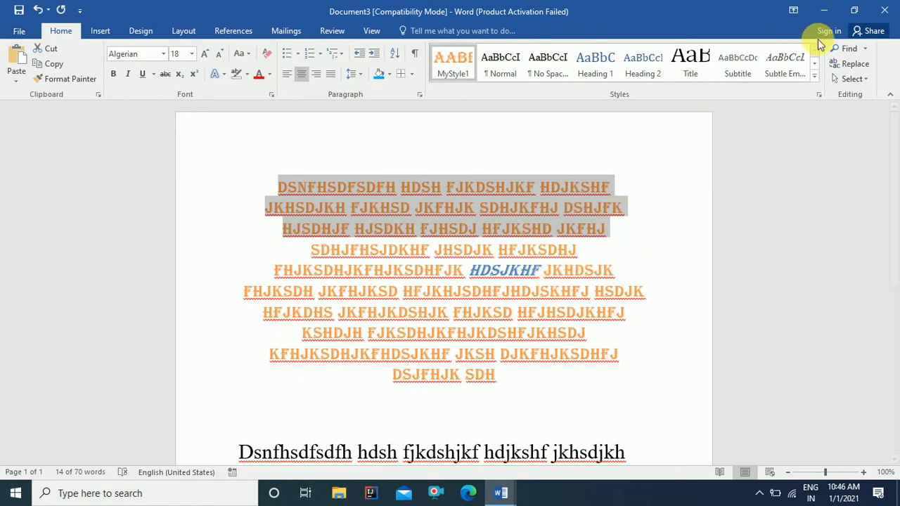
pyautogui.click(816, 79)
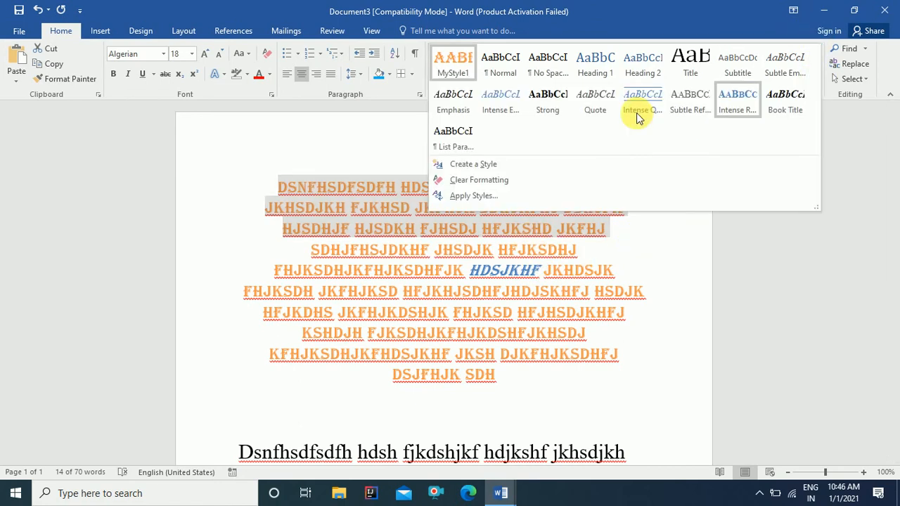
pyautogui.click(483, 182)
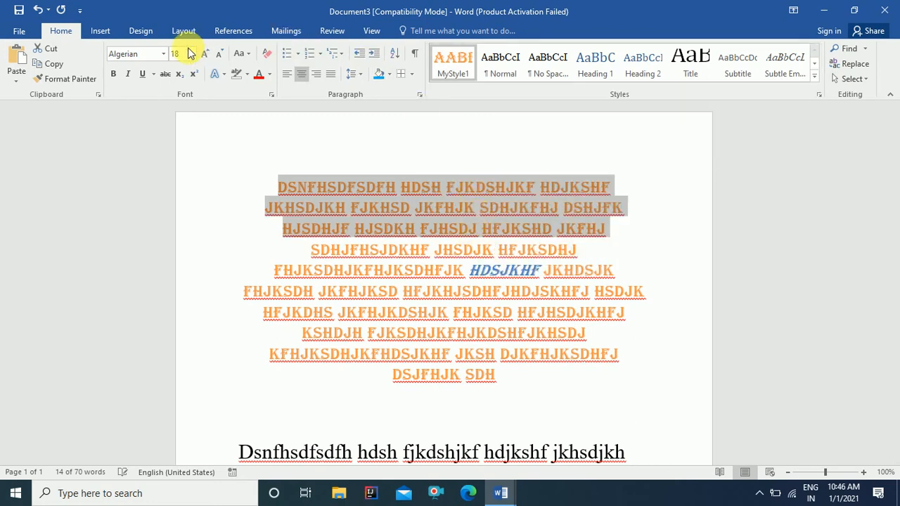
pyautogui.click(247, 74)
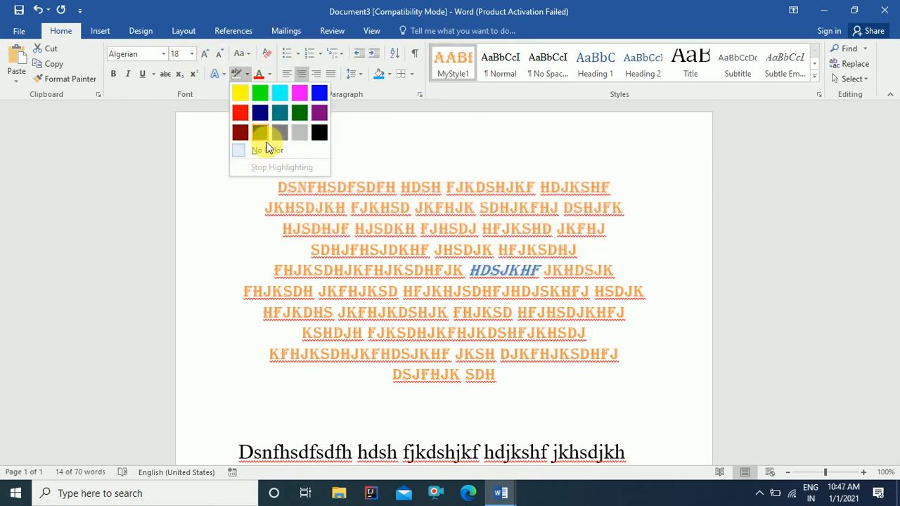
pyautogui.click(260, 93)
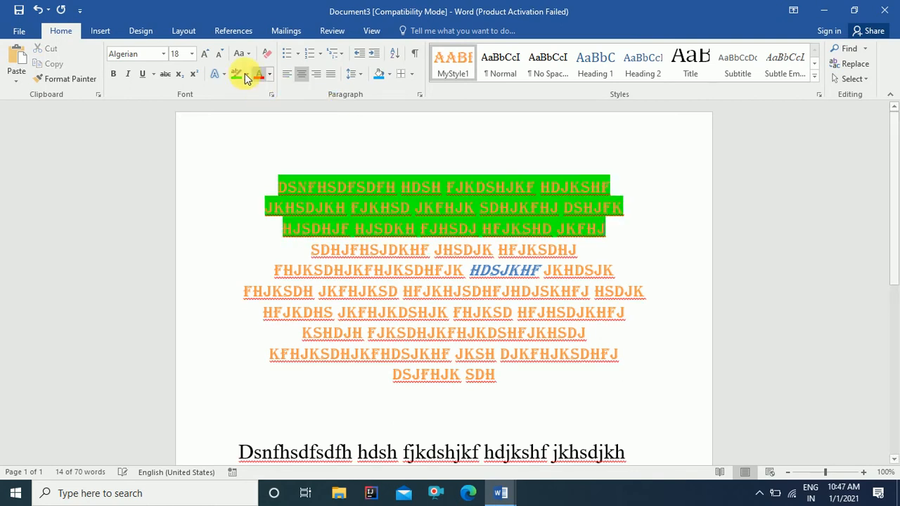
pyautogui.hotkey('ctrl', 'z')
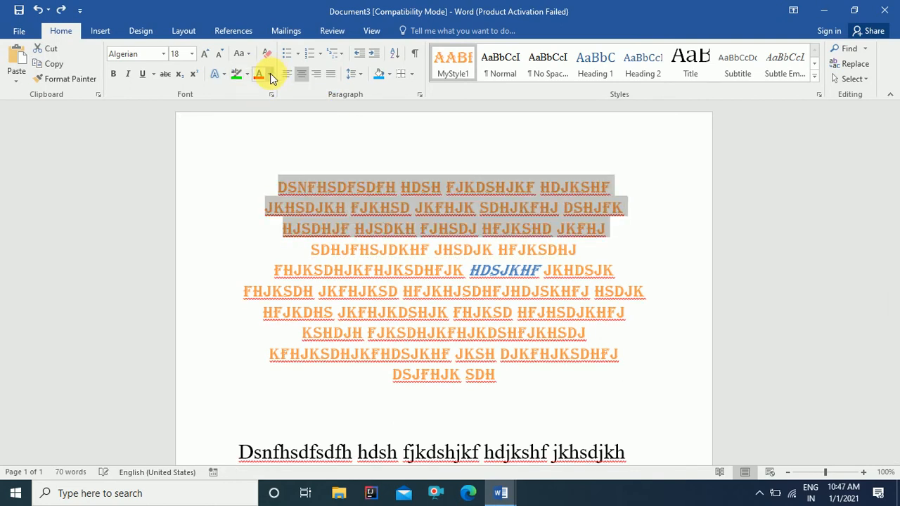
pyautogui.click(269, 74)
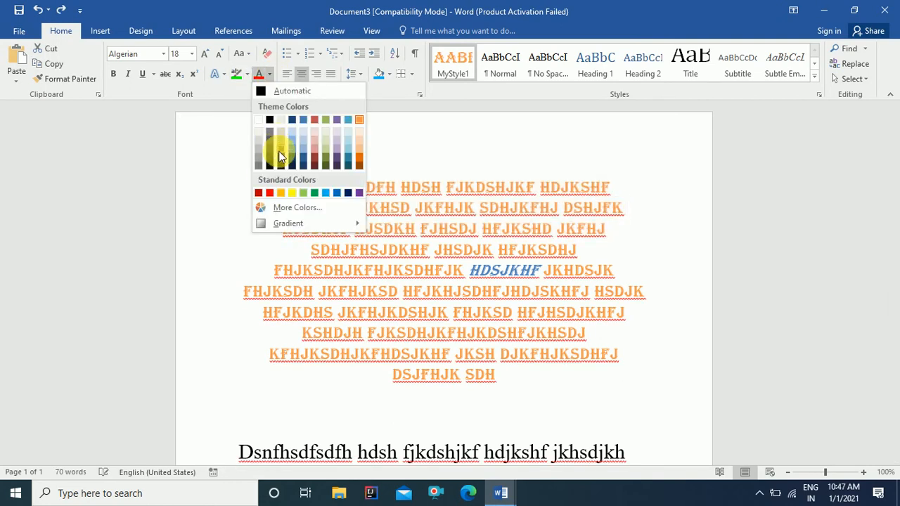
pyautogui.click(258, 192)
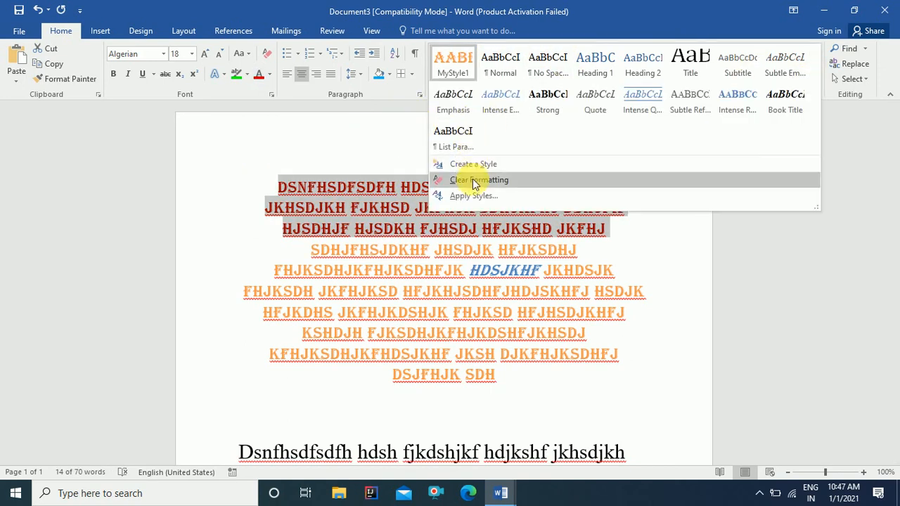
pyautogui.click(474, 181)
pyautogui.click(517, 270)
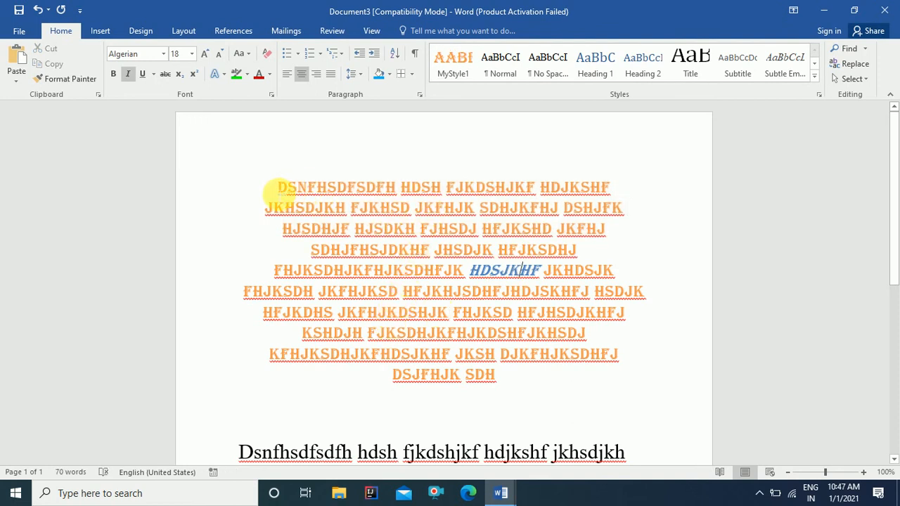
# Step: Replace the document text with 'This is a Pen That is a Pencil'
pyautogui.hotkey('ctrl', 'a')
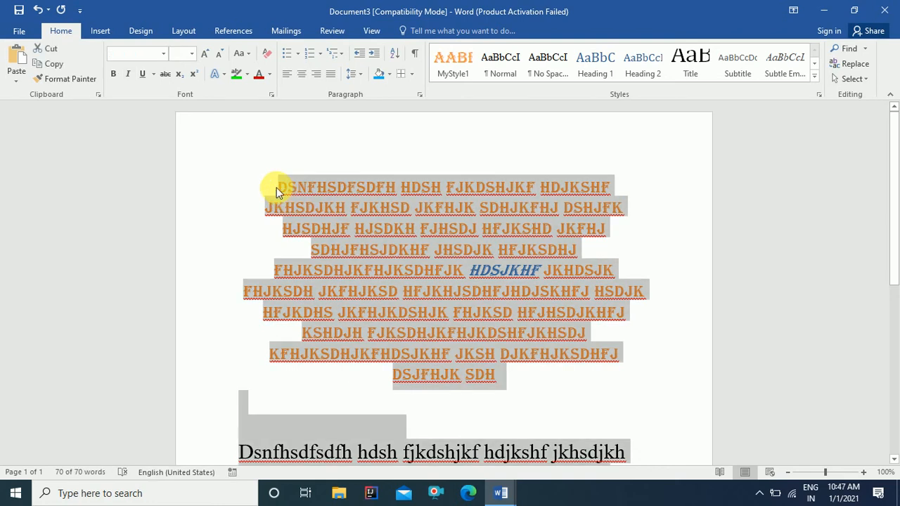
pyautogui.write('R')
pyautogui.press('BackSpace')
pyautogui.write('Th')
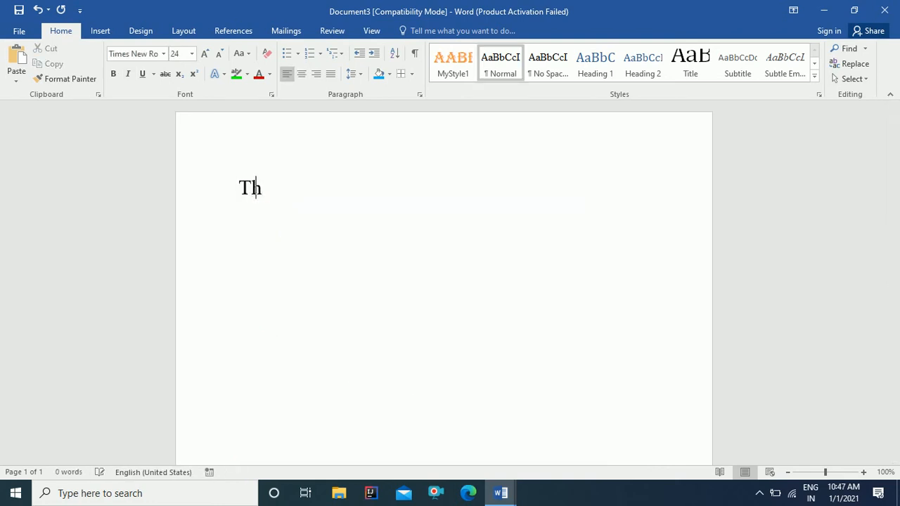
pyautogui.write('is is a P')
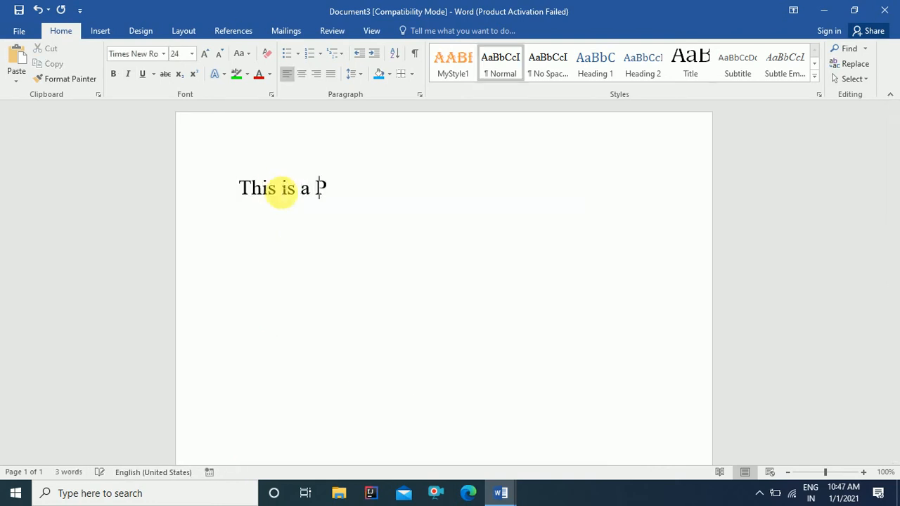
pyautogui.write('en That ')
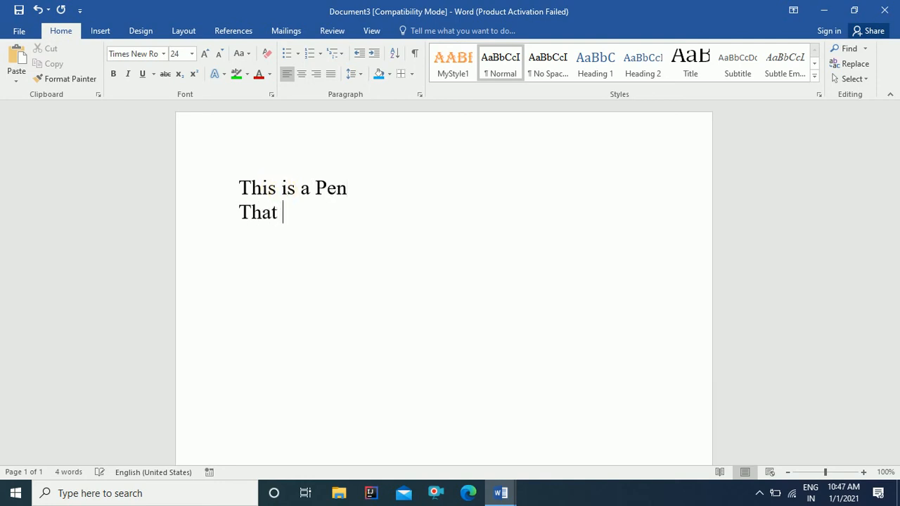
pyautogui.write('is a Pencil')
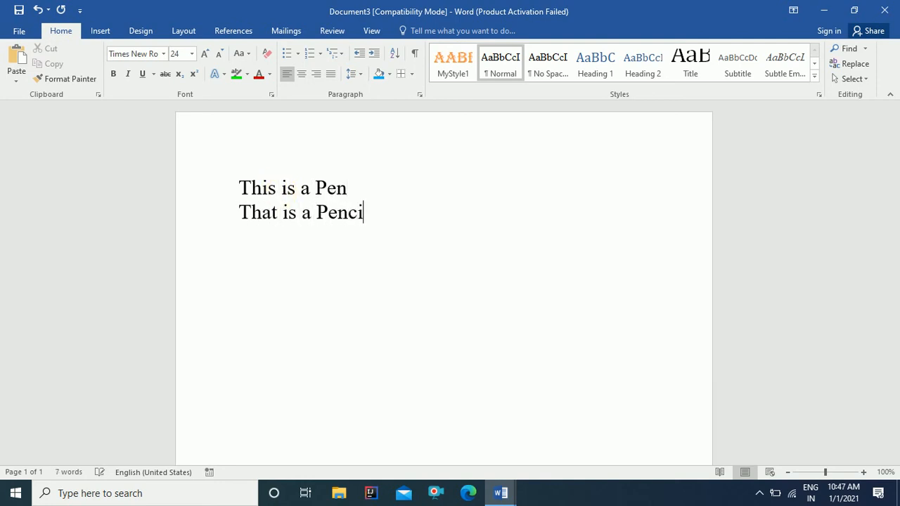
pyautogui.press('Return')
# Step: Add the lines 'There IS a Pen' and 'There Is A Pencil There iS a Pen'
pyautogui.write('Theer')
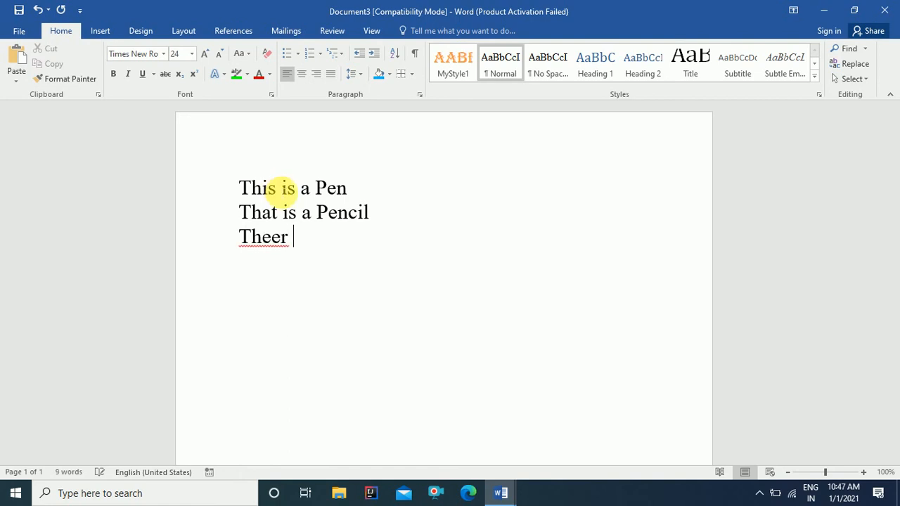
pyautogui.press('BackSpace')
pyautogui.press('BackSpace')
pyautogui.press('BackSpace')
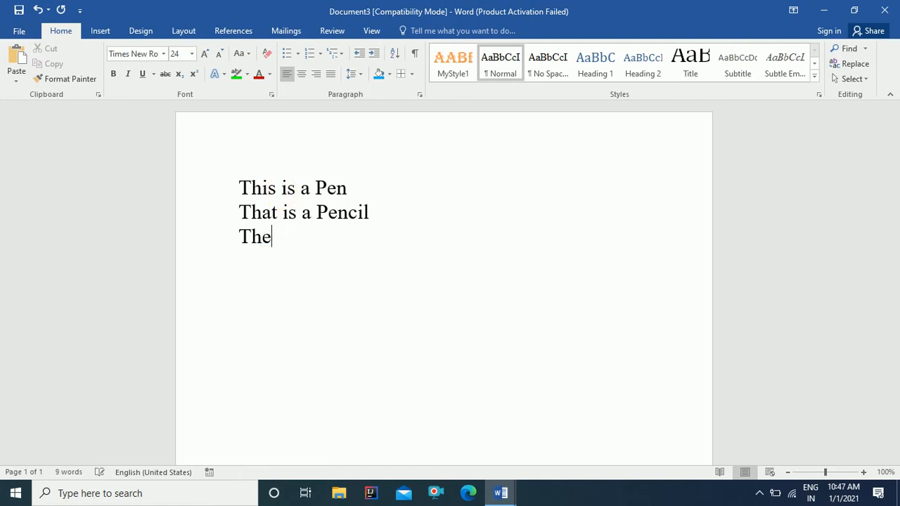
pyautogui.write('re IS a Pen')
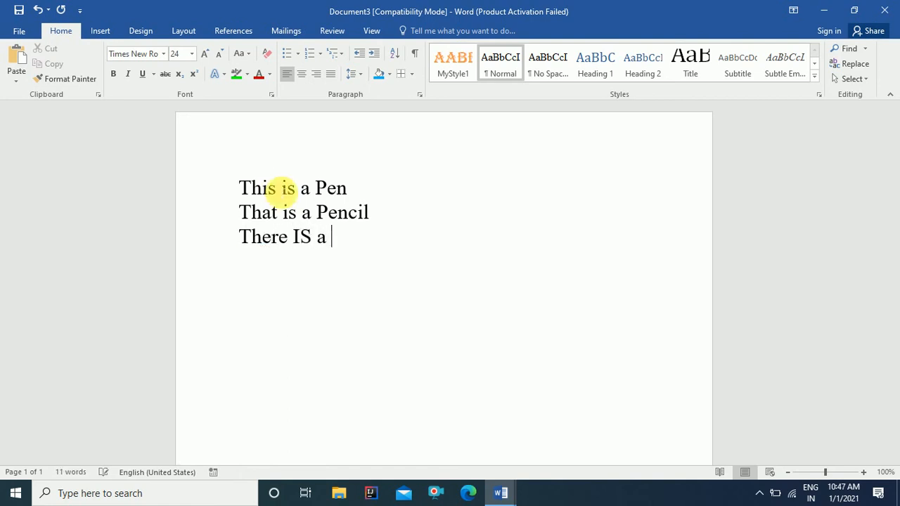
pyautogui.press('Return')
pyautogui.write('There ')
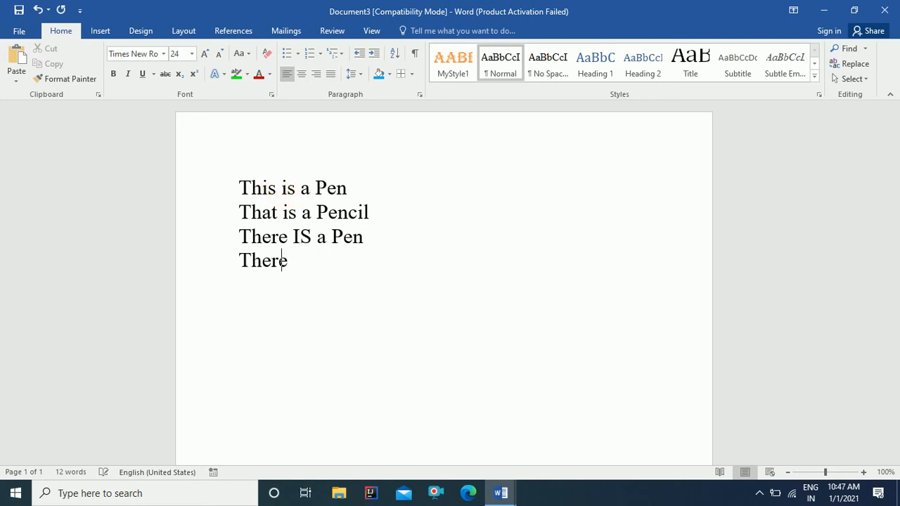
pyautogui.write('Is A Pencil ')
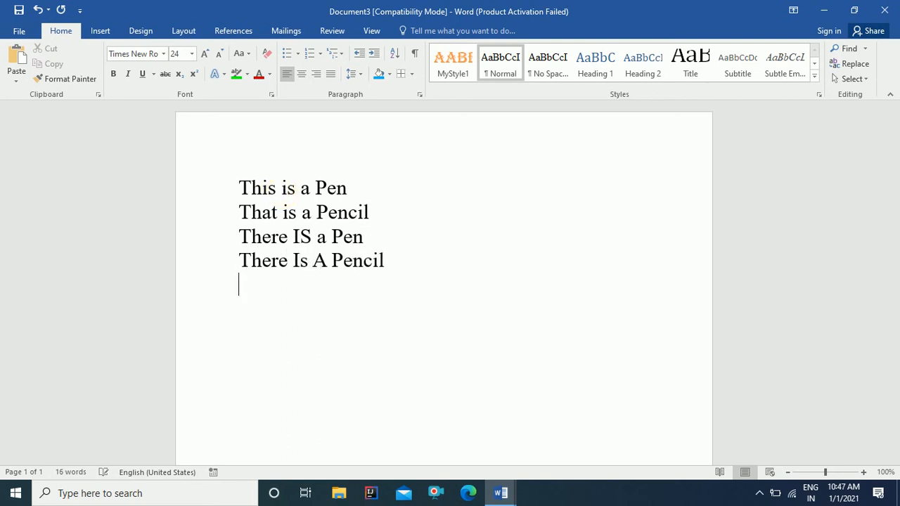
pyautogui.write('There I')
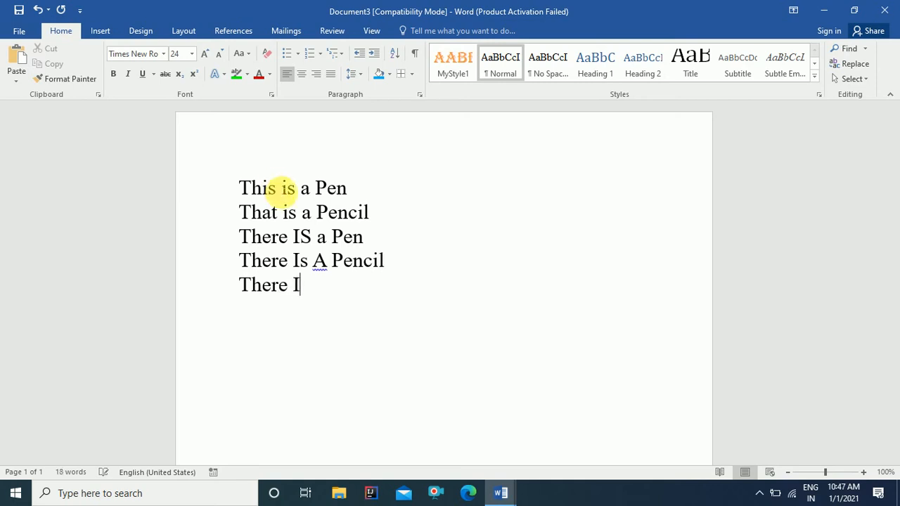
pyautogui.press('BackSpace')
pyautogui.write('iS a ')
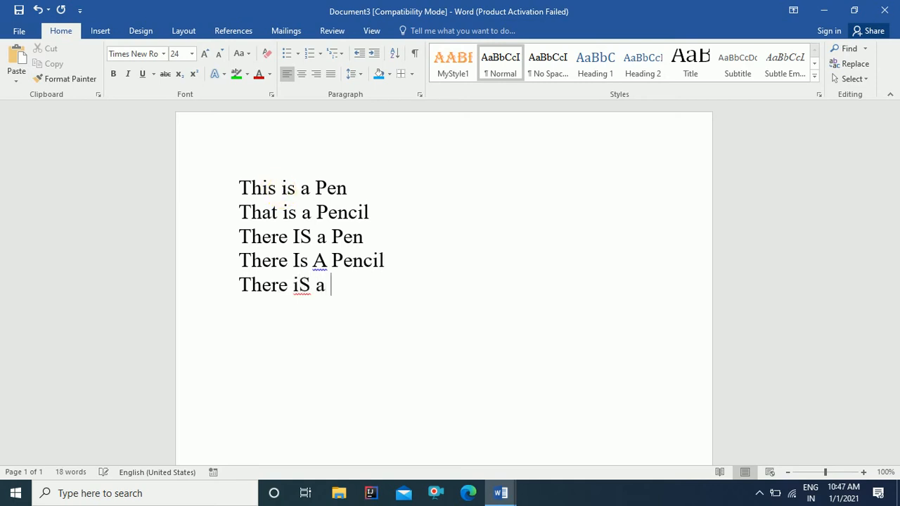
pyautogui.write('Pen')
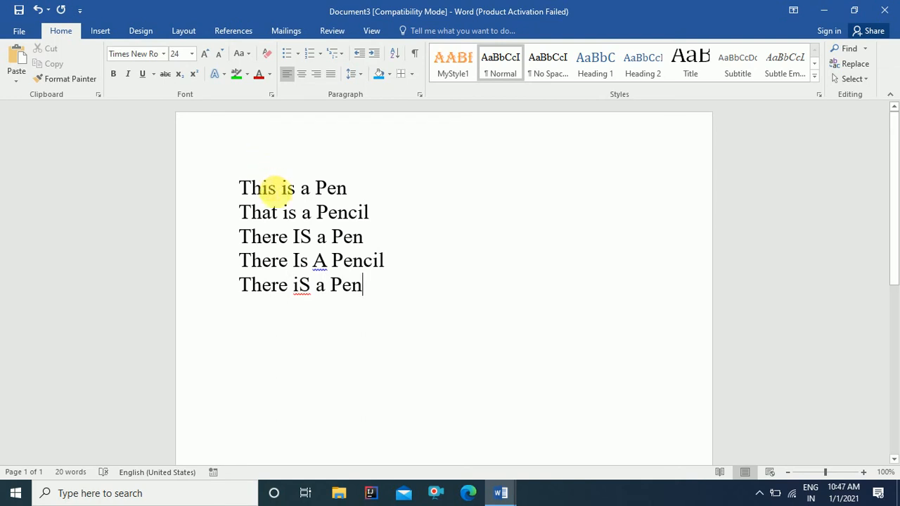
pyautogui.moveTo(282, 196); pyautogui.dragTo(315, 260)
pyautogui.click(293, 236)
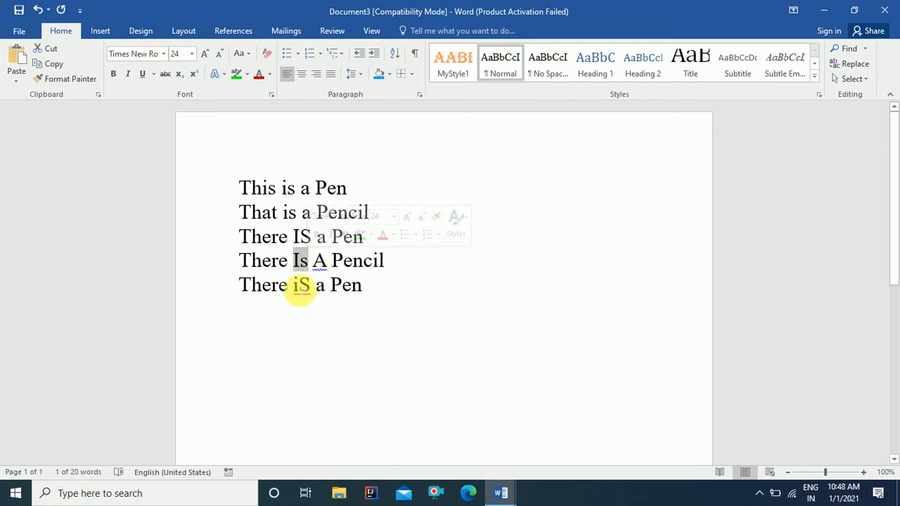
pyautogui.click(298, 285)
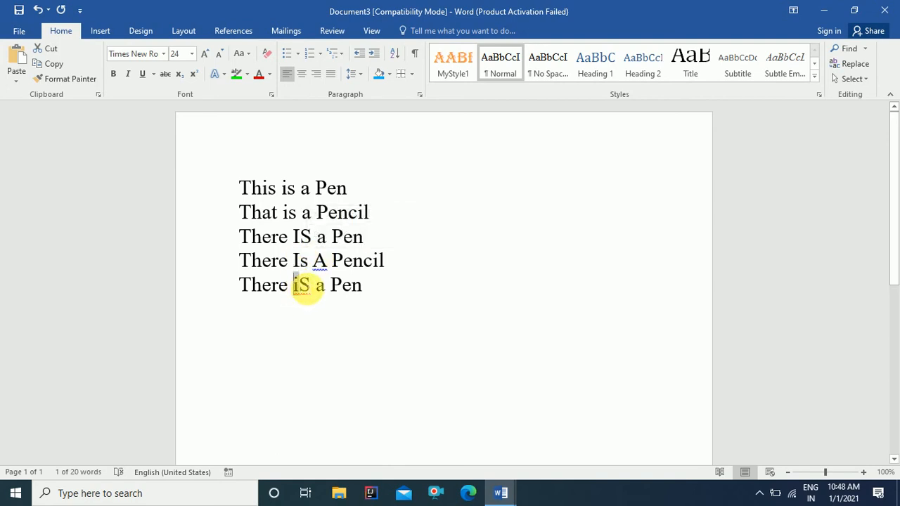
pyautogui.moveTo(308, 287); pyautogui.dragTo(313, 287)
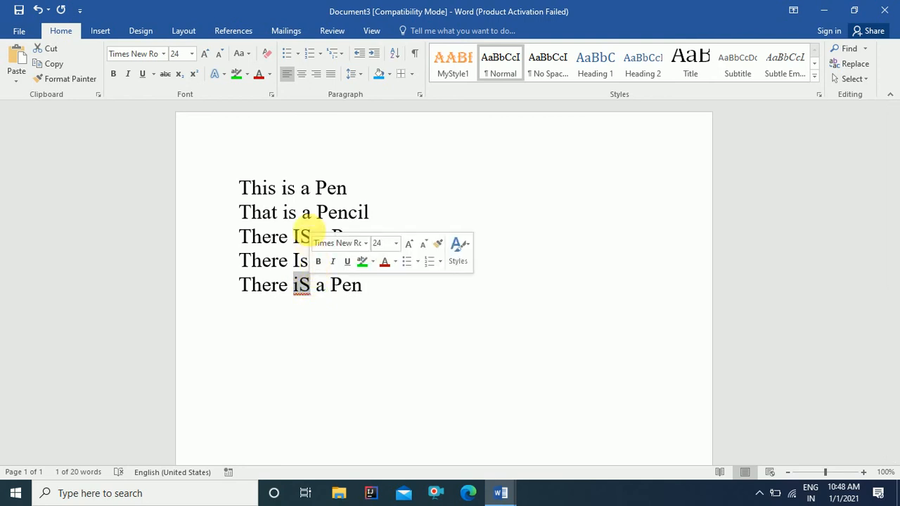
pyautogui.click(312, 213)
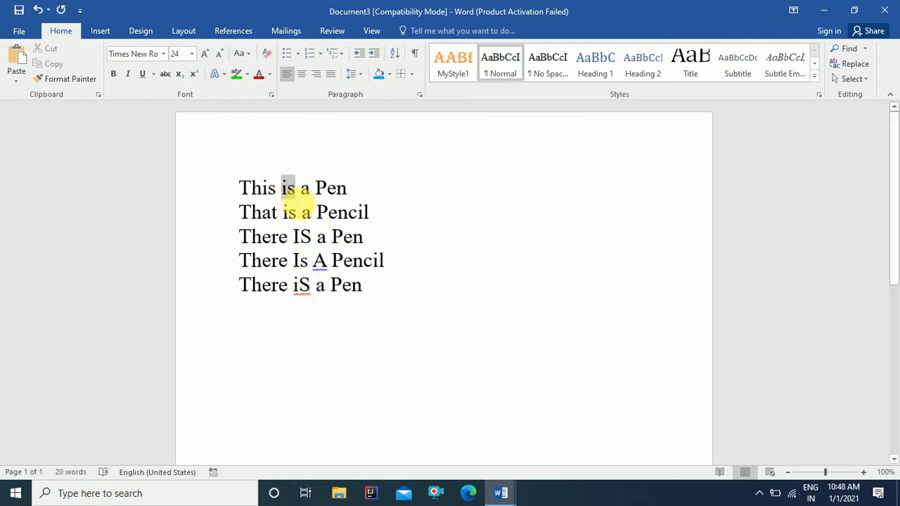
pyautogui.keyDown('shift'); pyautogui.click(283, 212); pyautogui.keyUp('shift')
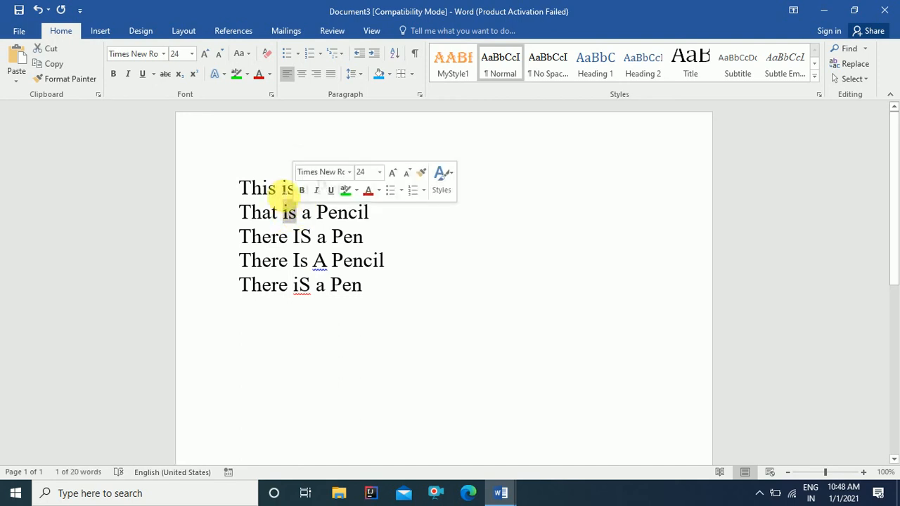
pyautogui.click(280, 188)
pyautogui.click(294, 197)
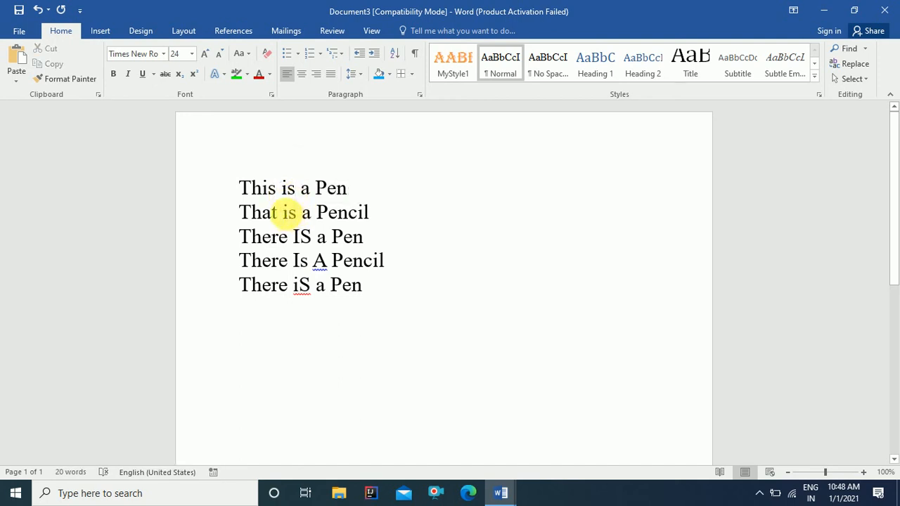
pyautogui.moveTo(262, 188); pyautogui.dragTo(276, 204)
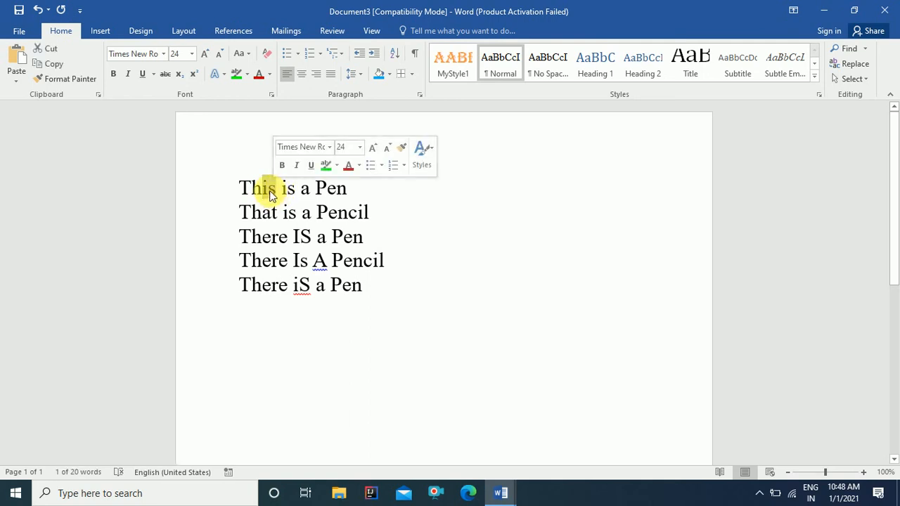
pyautogui.click(276, 189)
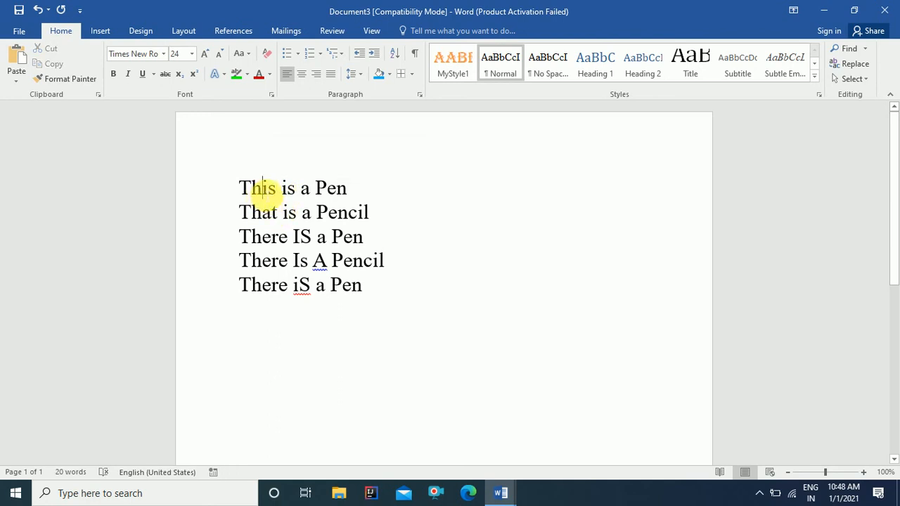
pyautogui.click(242, 188)
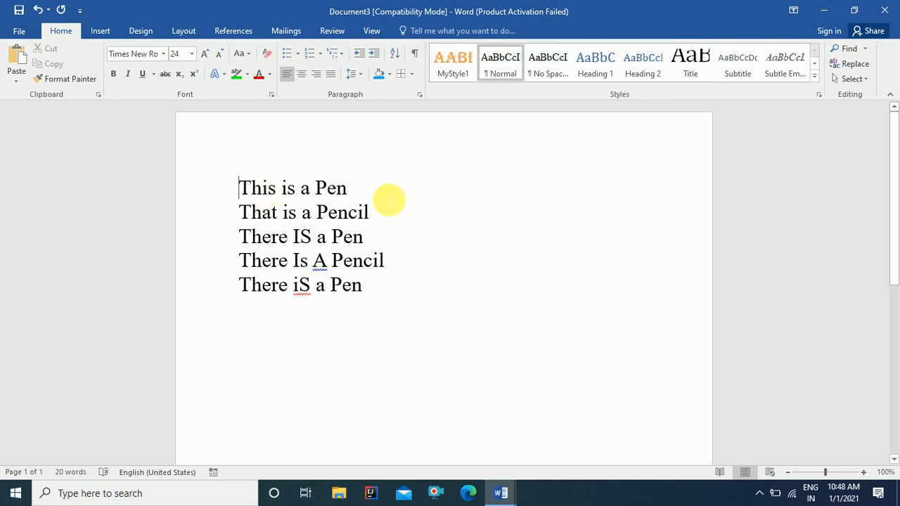
pyautogui.click(866, 49)
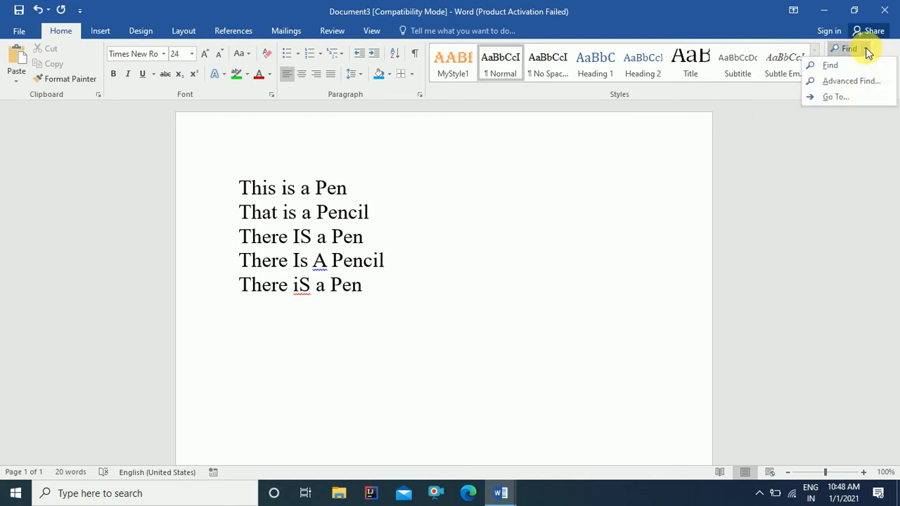
pyautogui.click(835, 65)
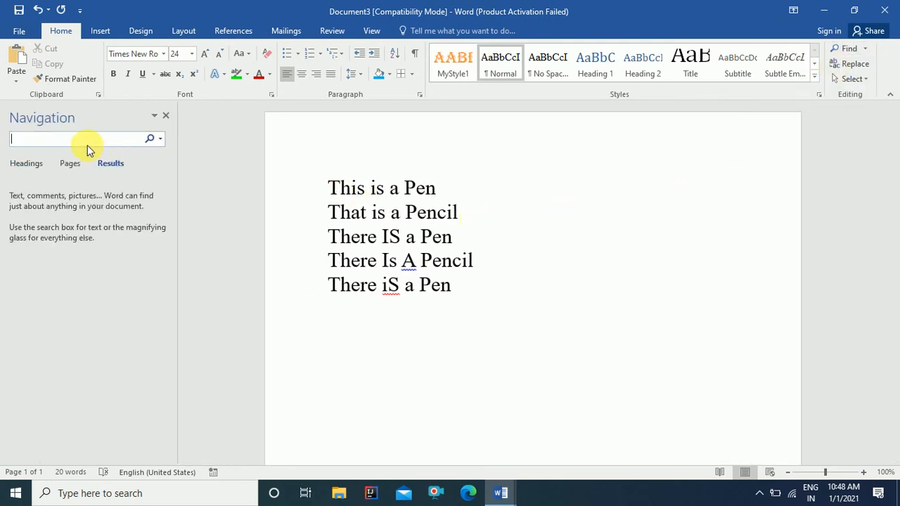
pyautogui.write('is')
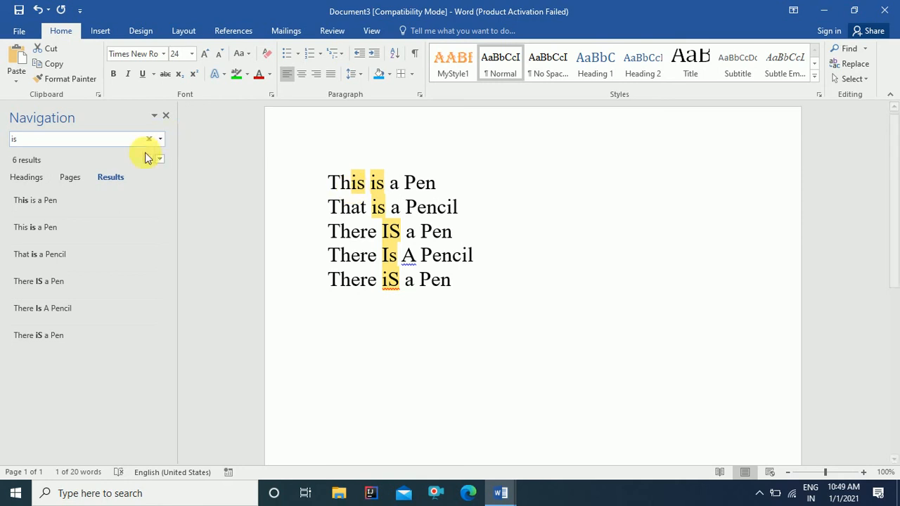
pyautogui.moveTo(84, 143); pyautogui.dragTo(2, 139)
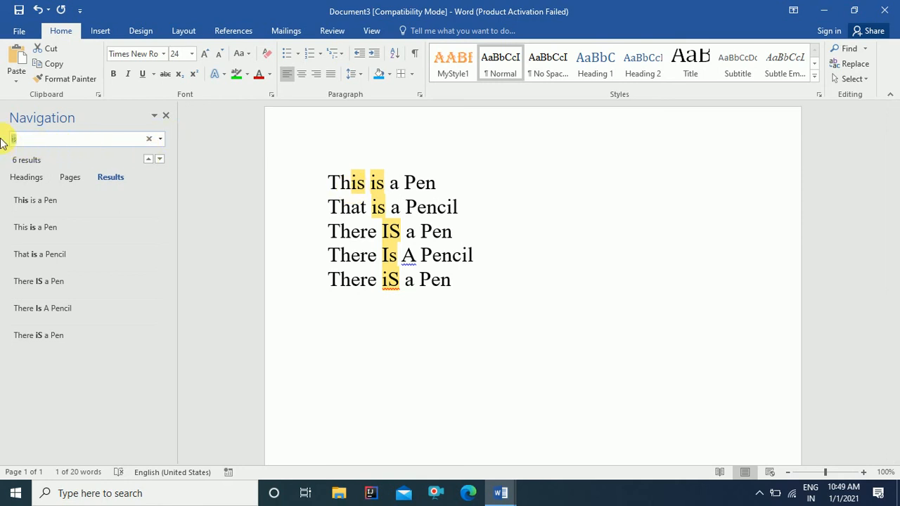
pyautogui.press('BackSpace')
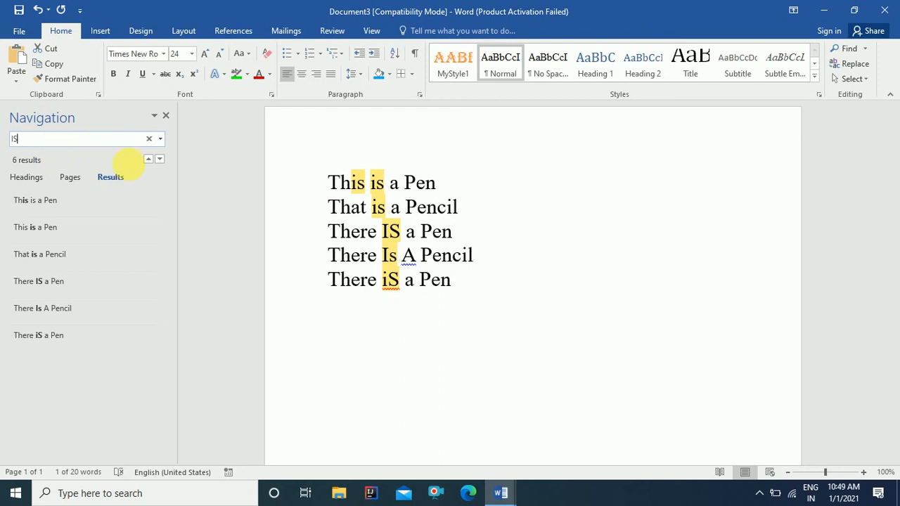
pyautogui.click(166, 115)
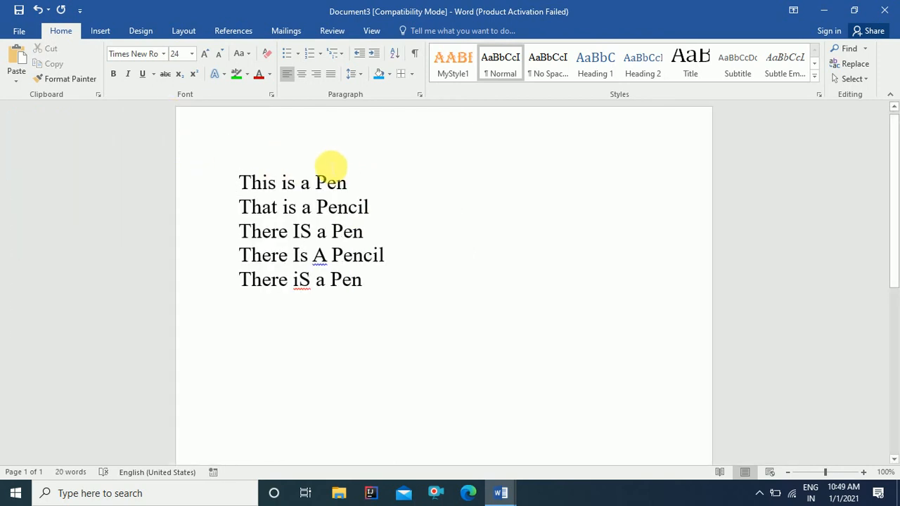
# Step: Open the advanced Find dialog with 'is' as the search term, moved clear of the sentences
pyautogui.click(866, 49)
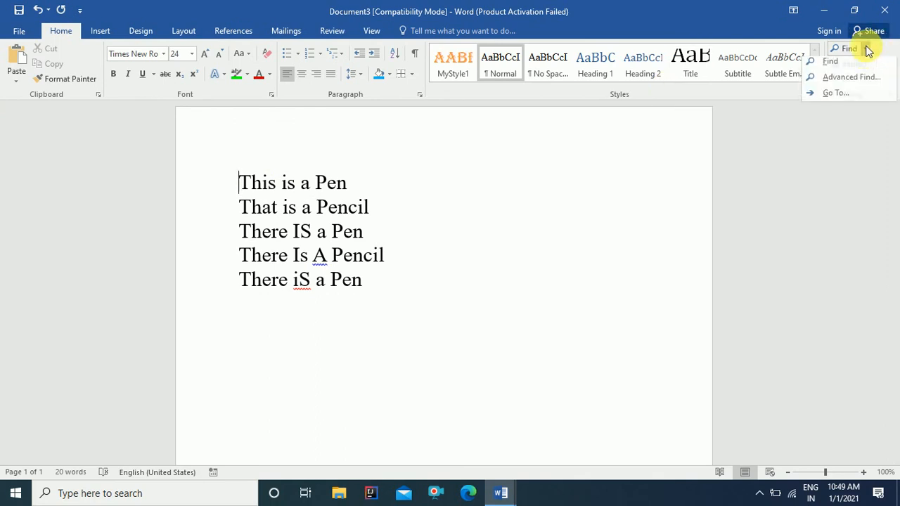
pyautogui.click(846, 81)
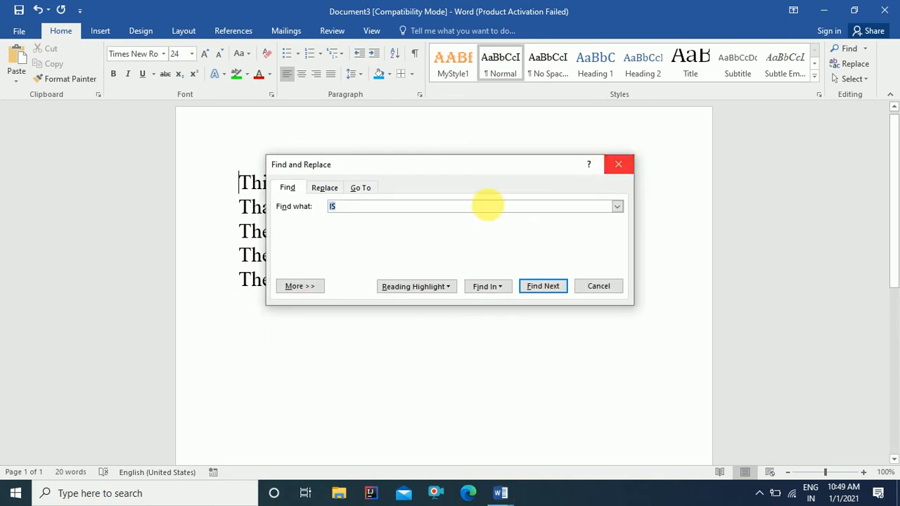
pyautogui.write('is')
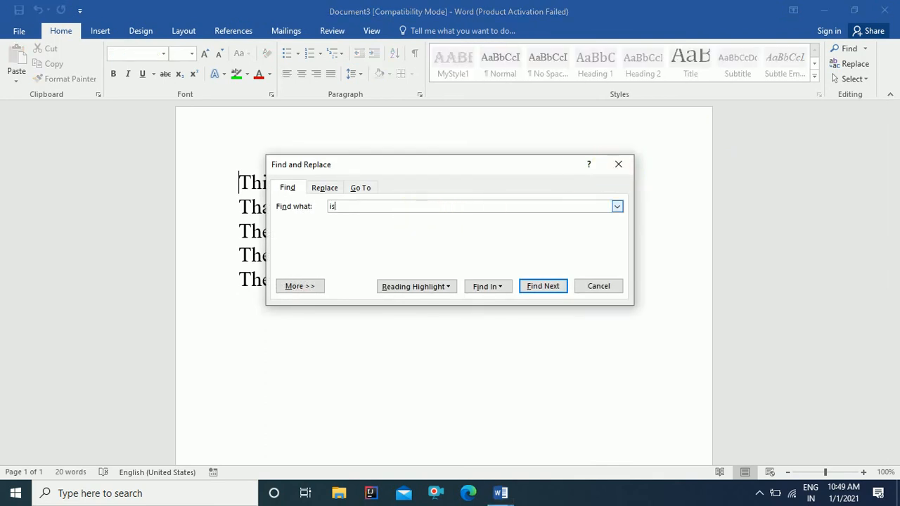
pyautogui.moveTo(466, 165); pyautogui.dragTo(662, 73)
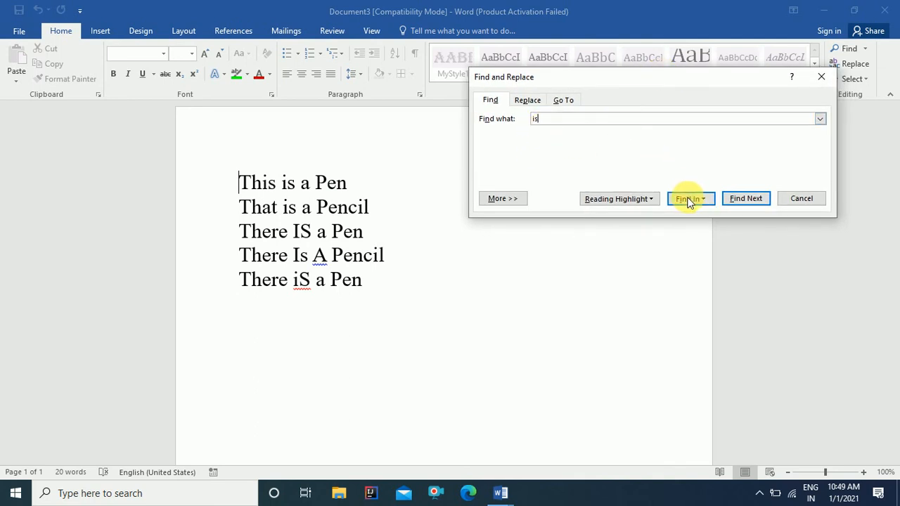
# Step: Step through every default-option match of 'is', including This, to the document's end
pyautogui.click(741, 198)
pyautogui.click(741, 198)
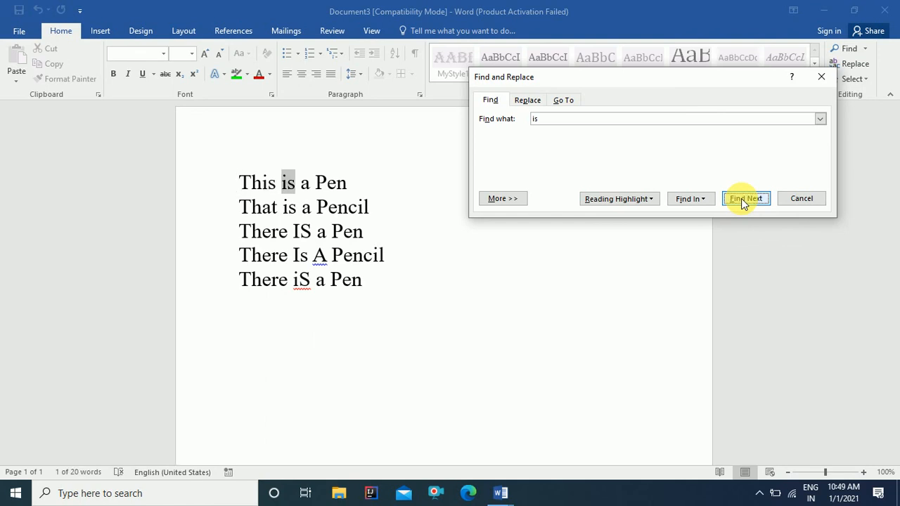
pyautogui.click(740, 198)
pyautogui.click(741, 199)
pyautogui.click(741, 199)
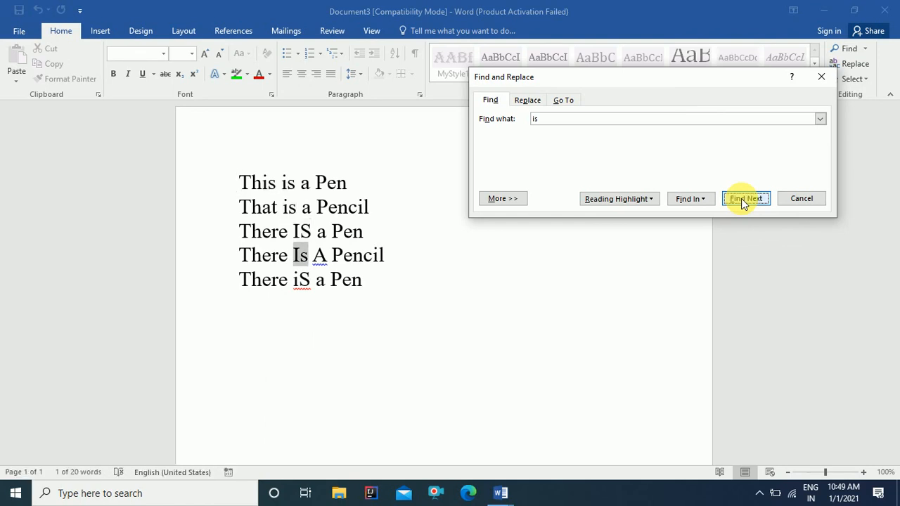
pyautogui.click(741, 199)
pyautogui.click(741, 198)
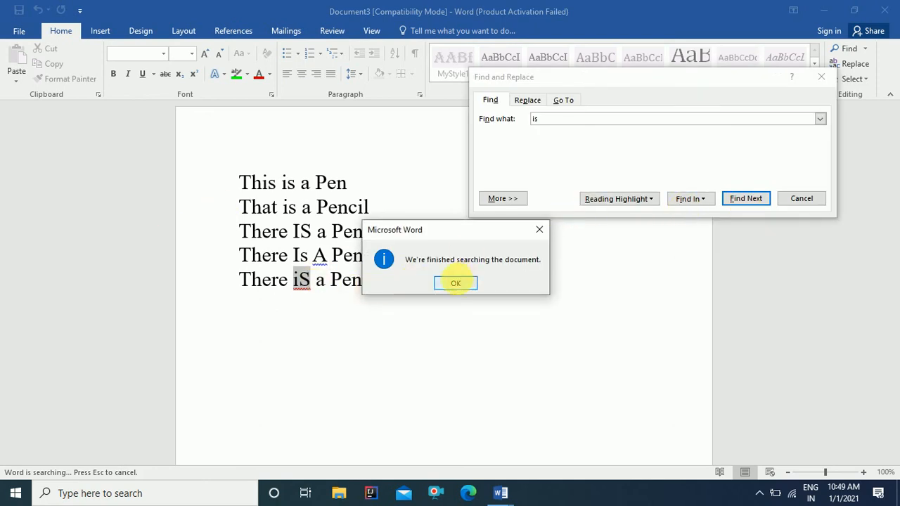
pyautogui.click(455, 282)
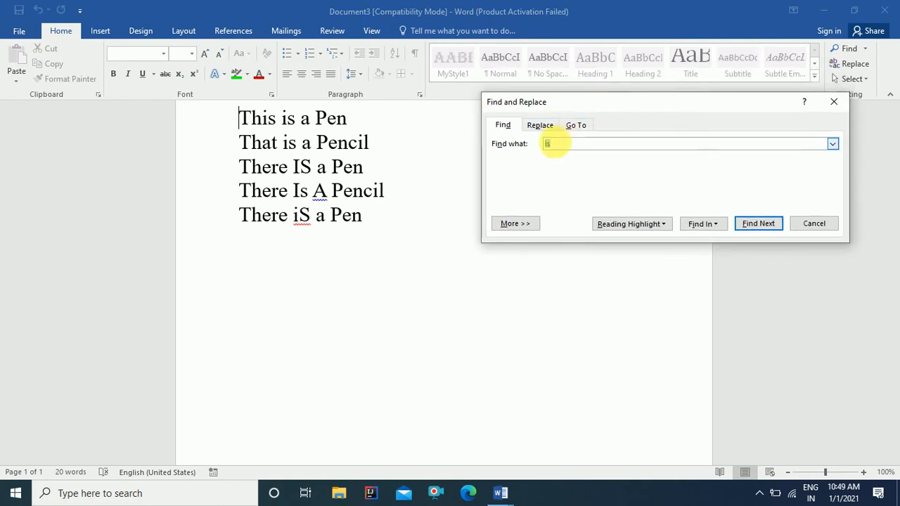
# Step: Search for 'is' with Find whole words only, stepping through matches to the end
pyautogui.click(516, 225)
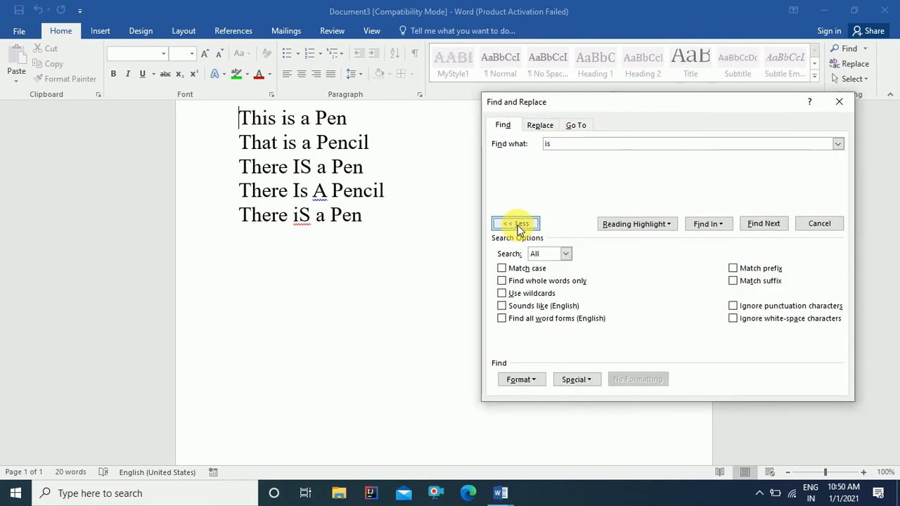
pyautogui.click(501, 281)
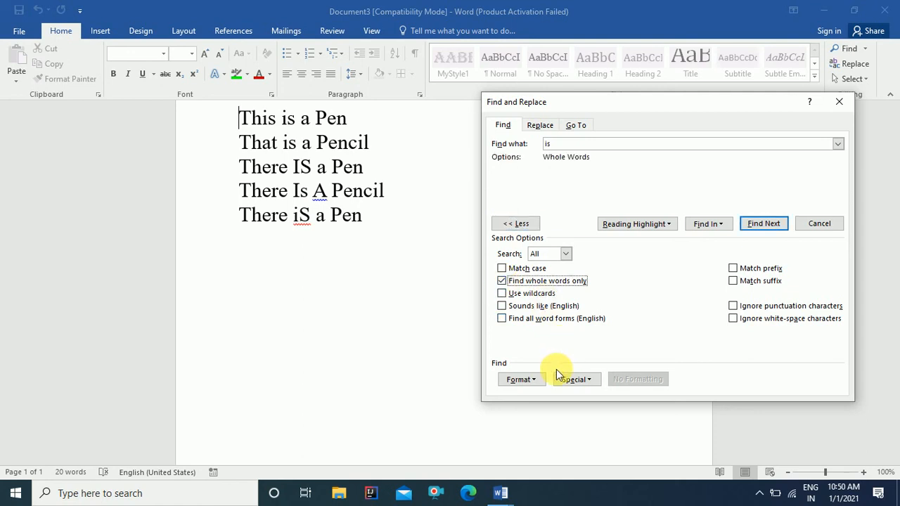
pyautogui.click(775, 225)
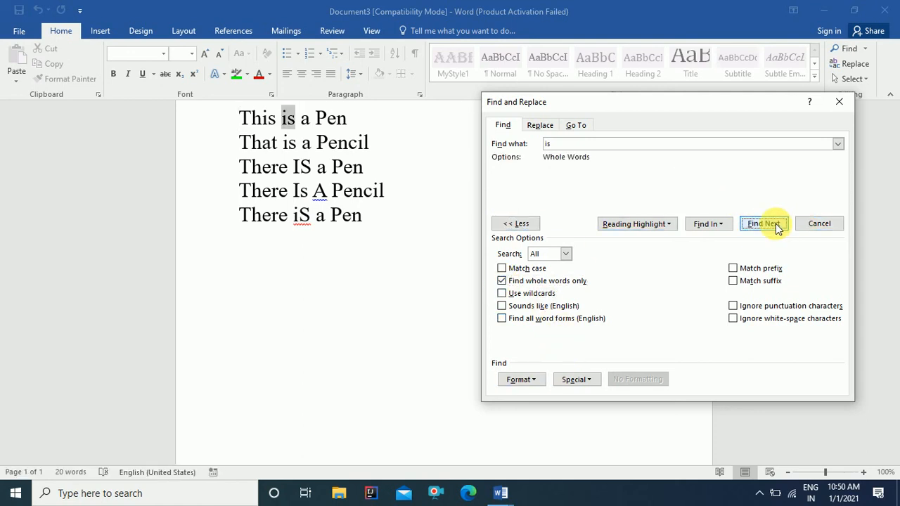
pyautogui.click(763, 224)
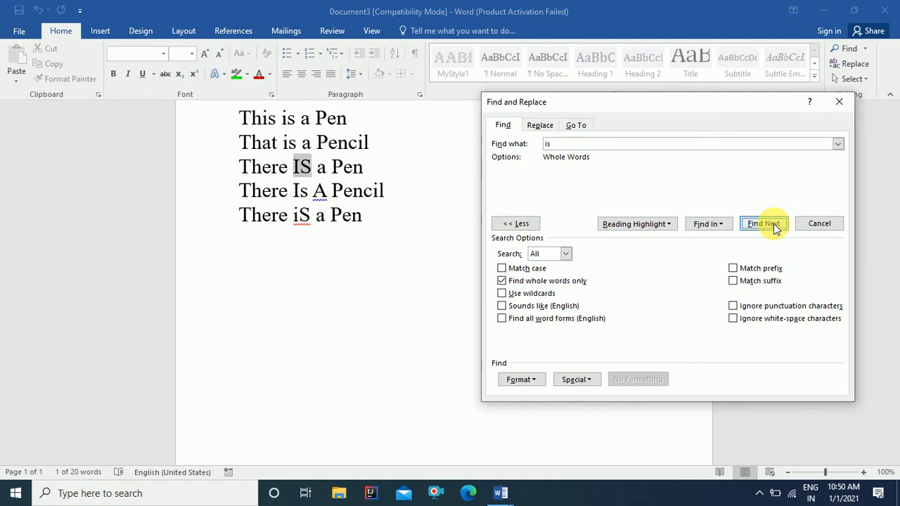
pyautogui.click(763, 224)
pyautogui.click(763, 224)
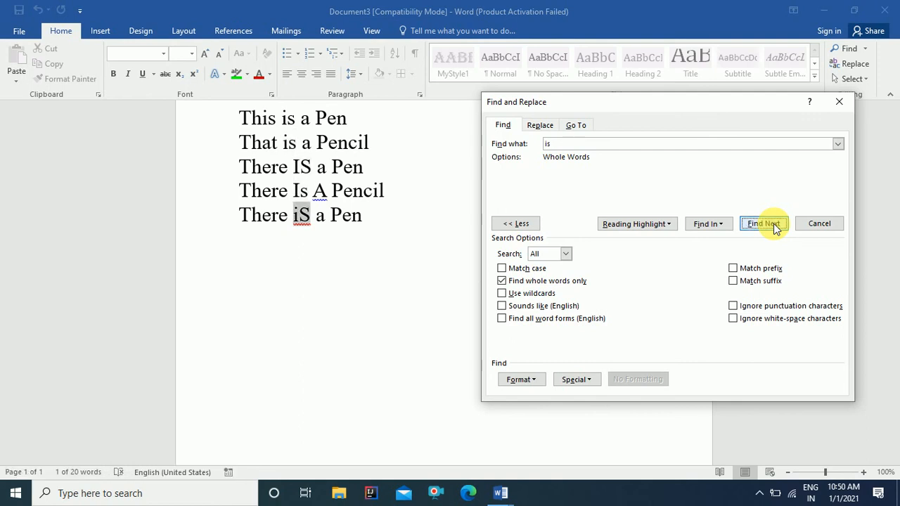
pyautogui.click(763, 224)
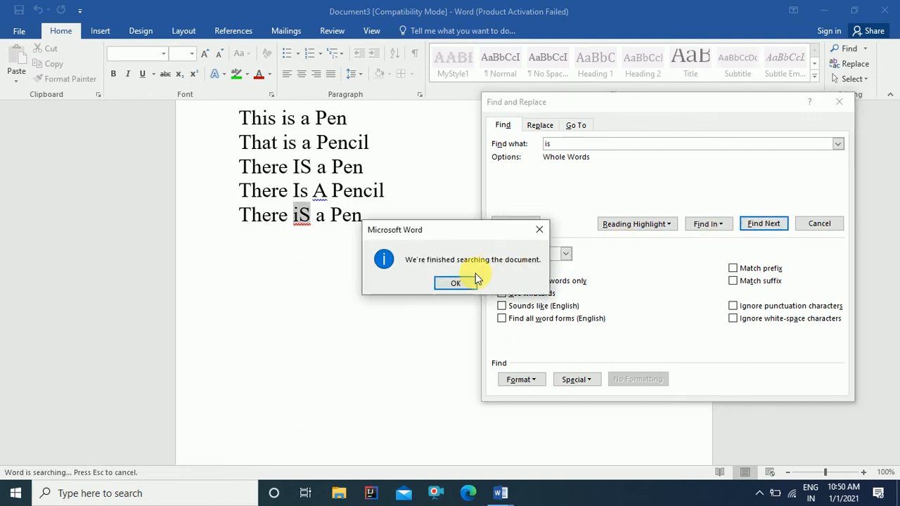
pyautogui.click(456, 283)
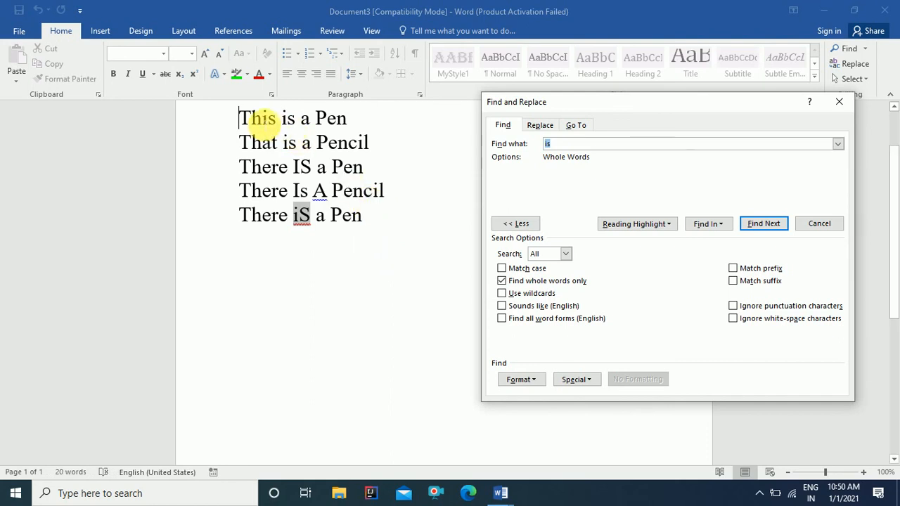
pyautogui.click(260, 118)
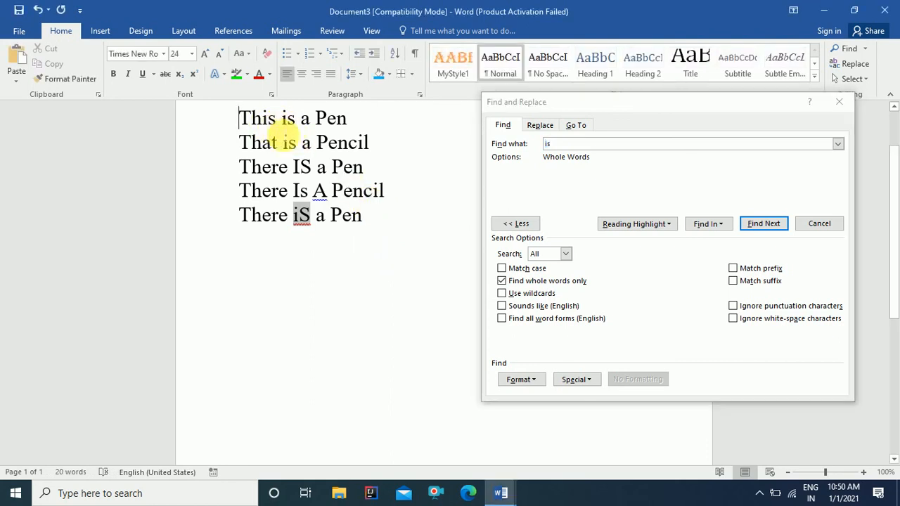
# Step: Add Match case and step through the remaining case-sensitive whole-word 'is' matches
pyautogui.click(503, 268)
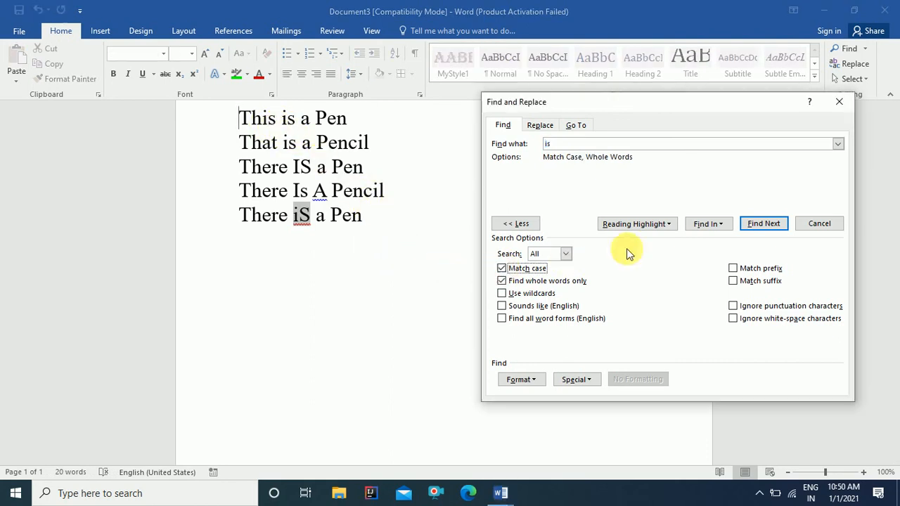
pyautogui.click(762, 224)
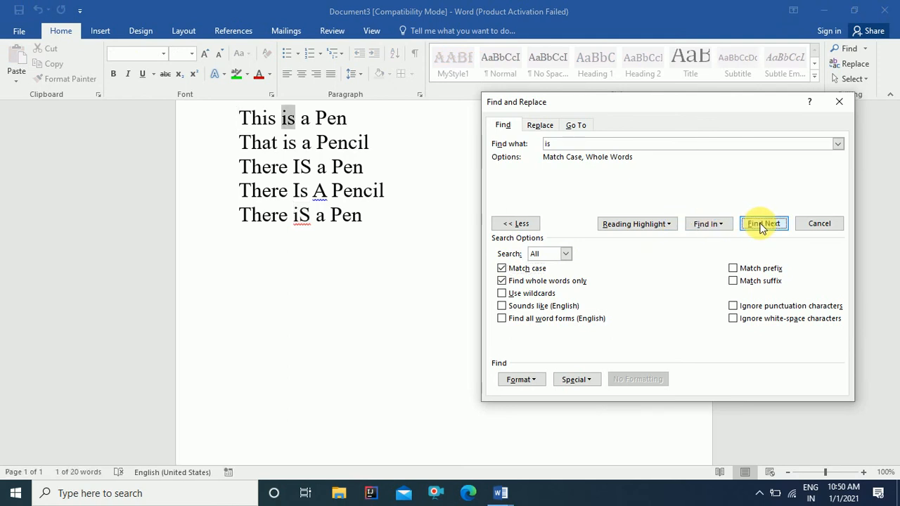
pyautogui.click(763, 223)
pyautogui.click(763, 223)
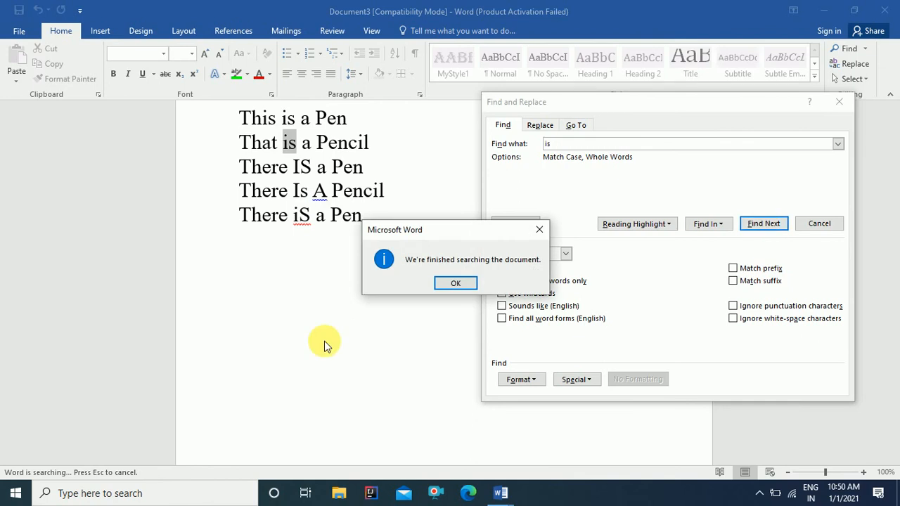
pyautogui.click(456, 282)
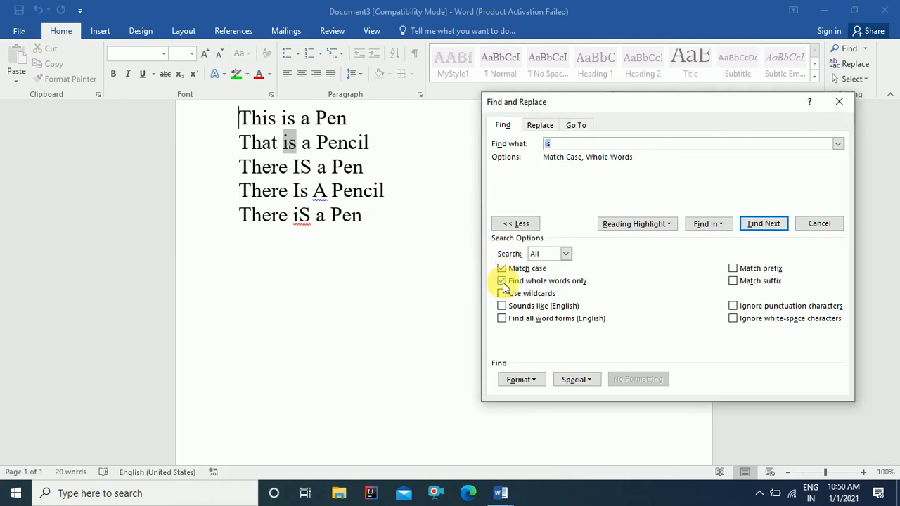
# Step: Clear Find whole words only and Match case, then close the Find dialog
pyautogui.click(501, 281)
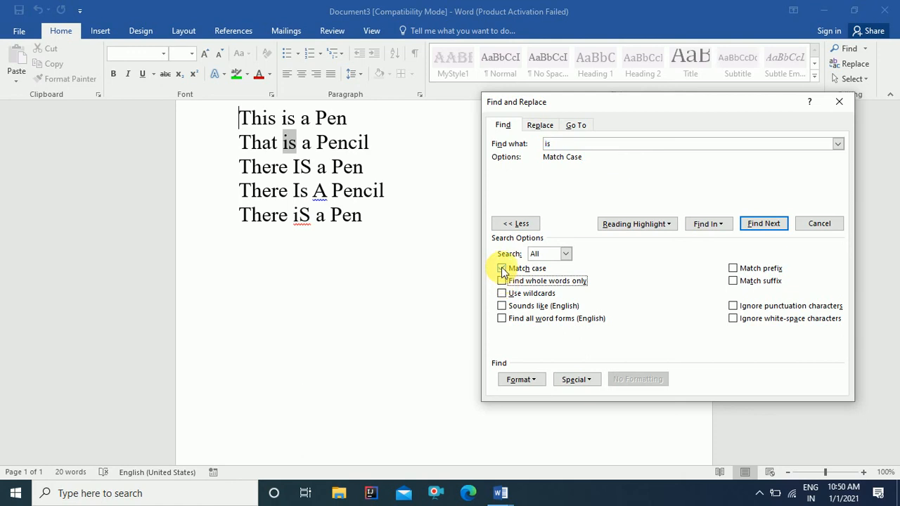
pyautogui.click(501, 268)
pyautogui.click(840, 103)
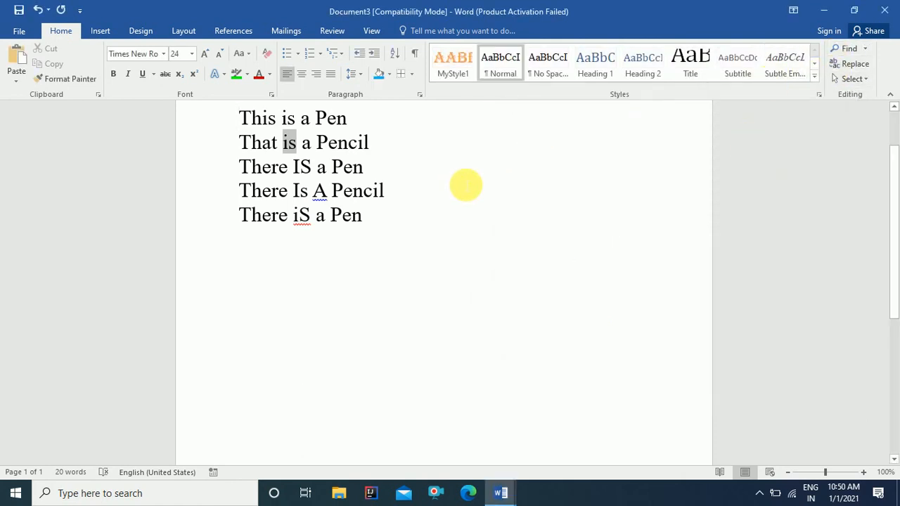
pyautogui.scroll(2, 241, 175)
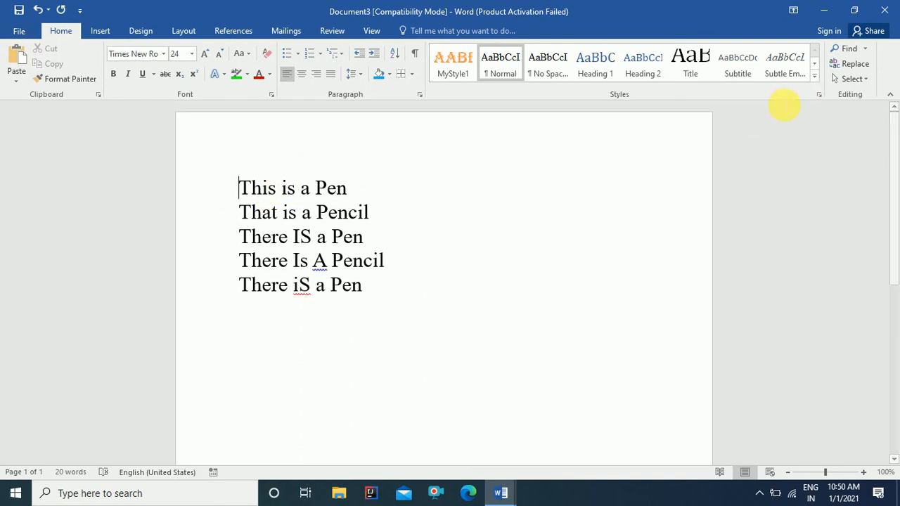
pyautogui.click(875, 70)
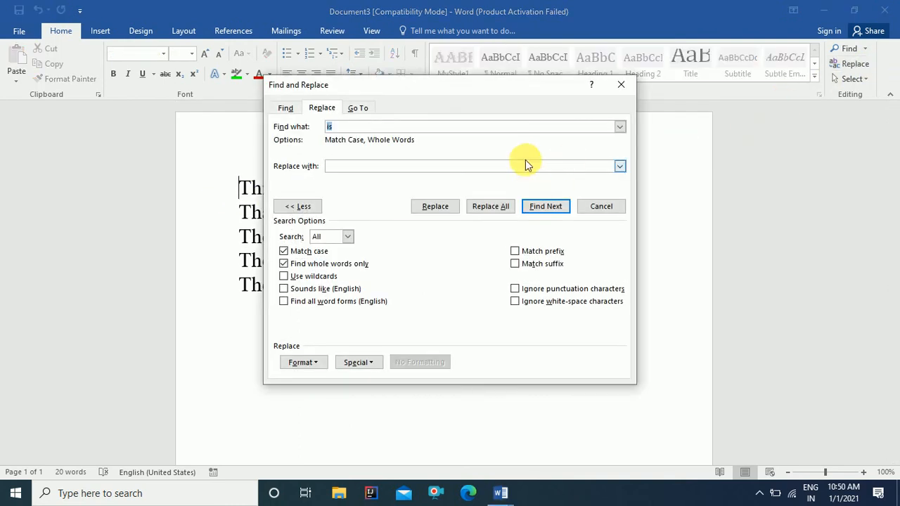
pyautogui.write('was')
pyautogui.moveTo(562, 84); pyautogui.dragTo(855, 25)
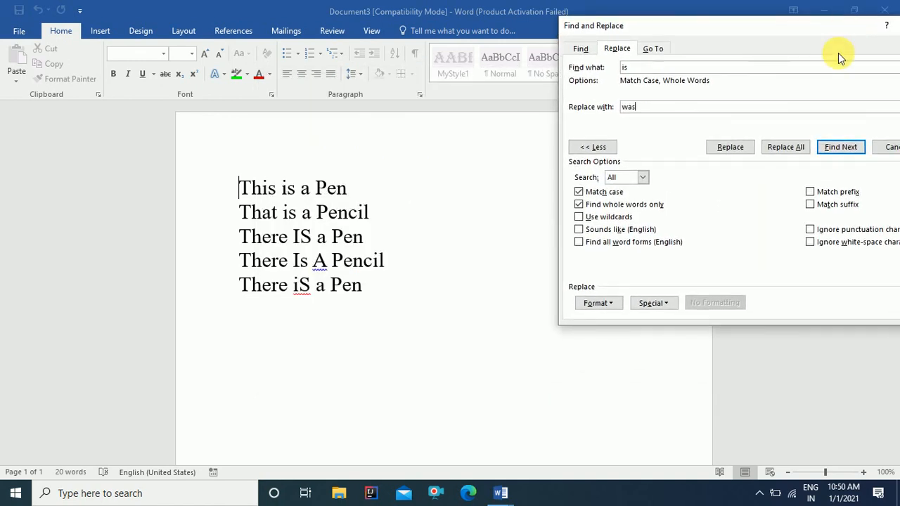
pyautogui.write('as')
pyautogui.click(795, 145)
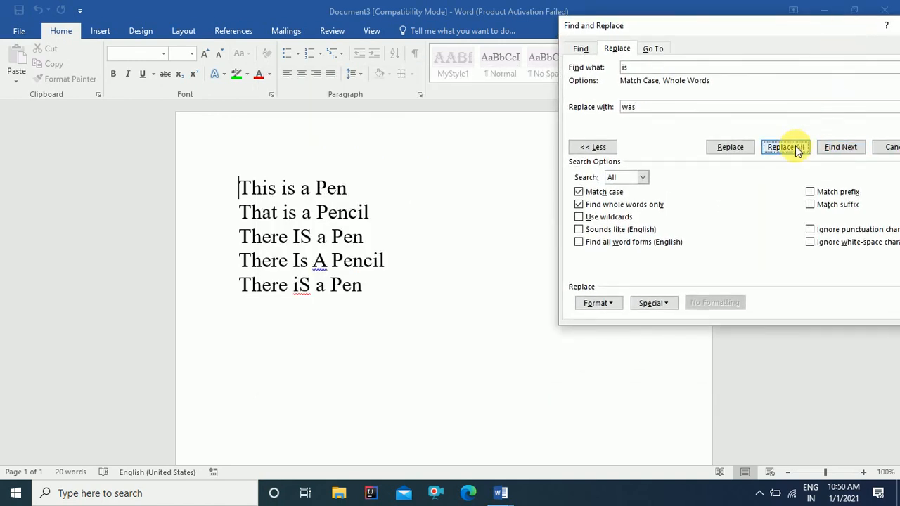
pyautogui.click(454, 284)
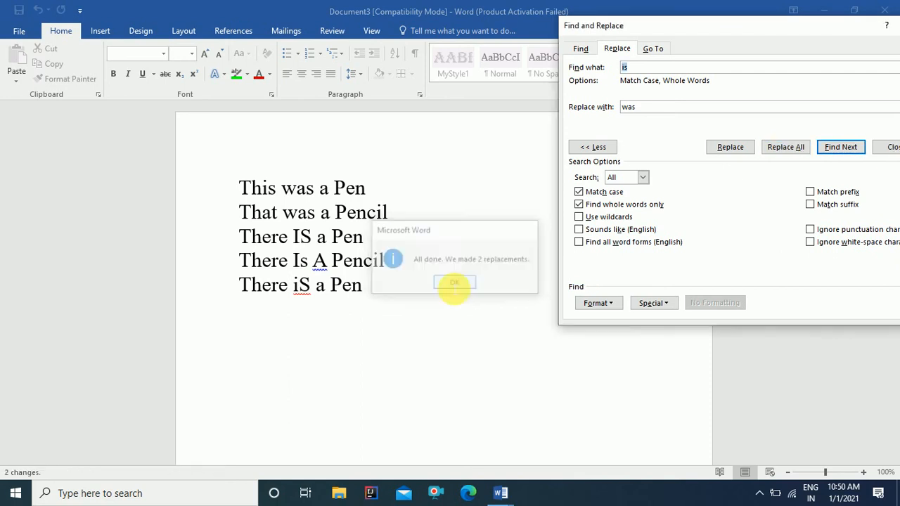
pyautogui.scroll(1, 422, 251)
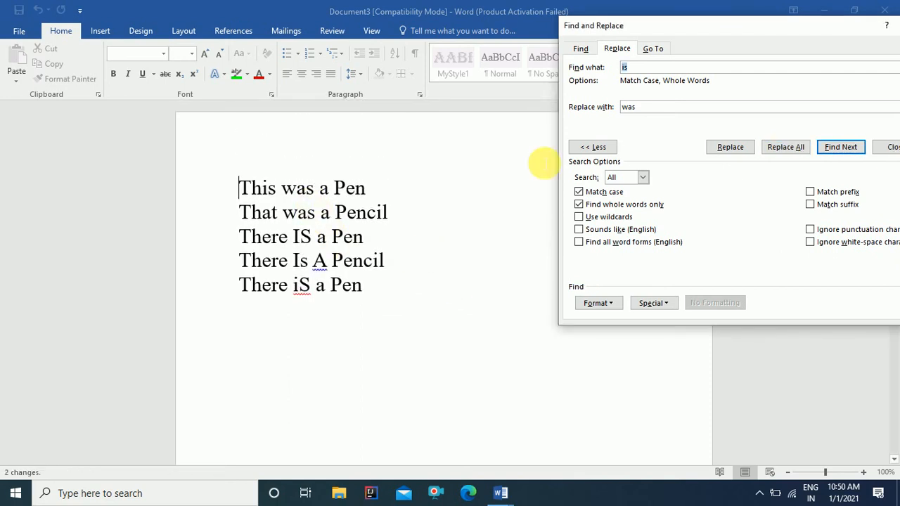
pyautogui.click(579, 192)
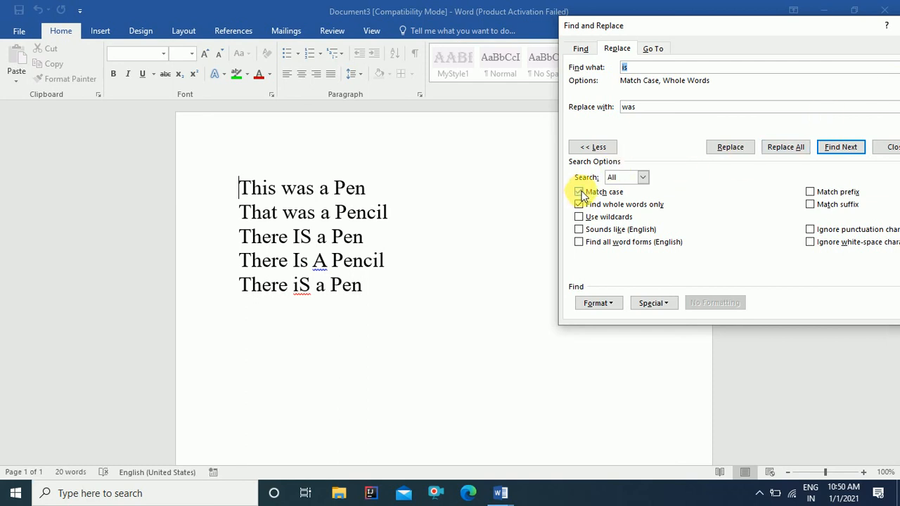
pyautogui.click(890, 148)
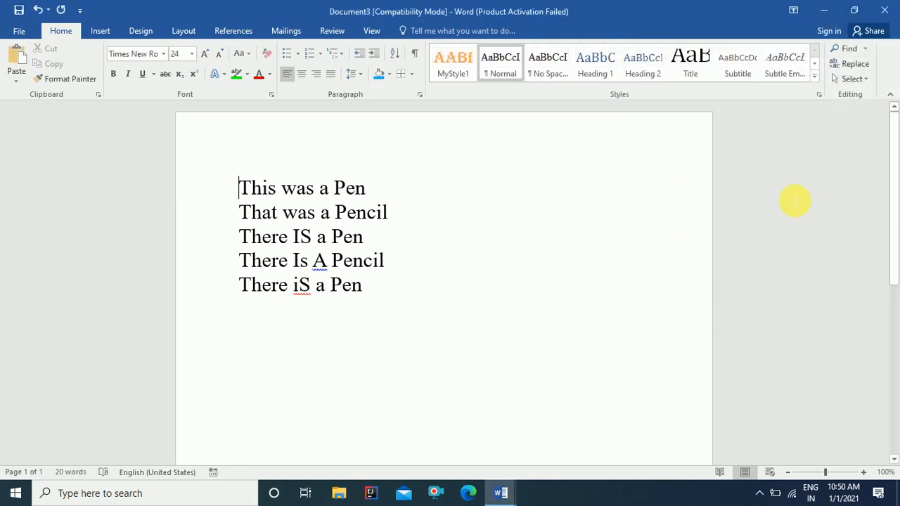
pyautogui.hotkey('ctrl', 'z')
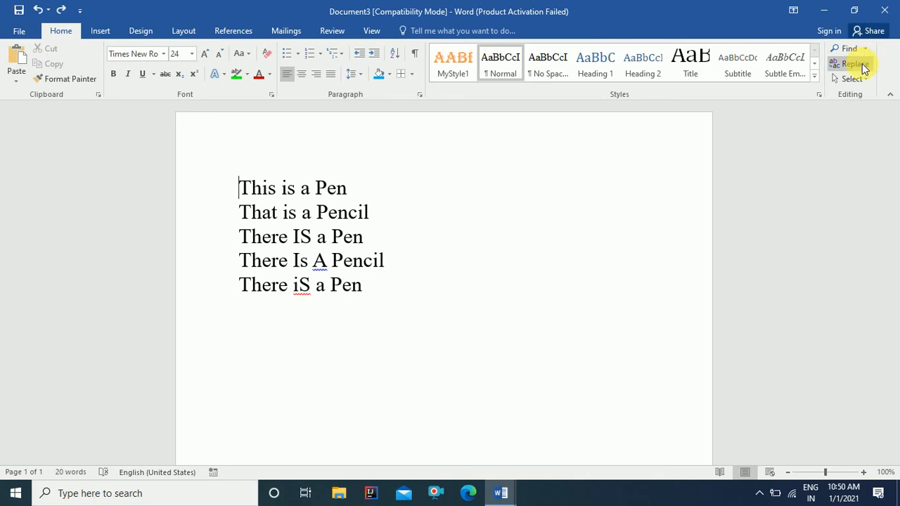
# Step: Replace All 'is' with 'was' with whole-word and match-case off, making six replacements
pyautogui.click(843, 63)
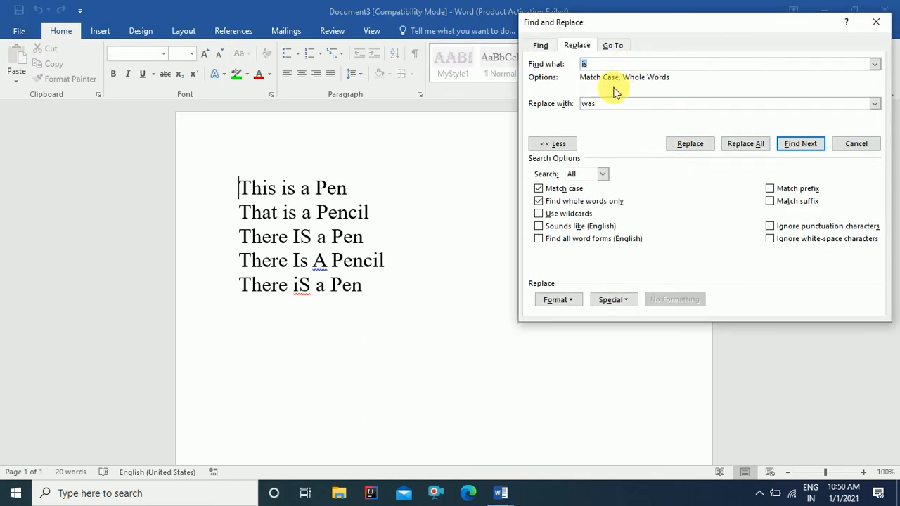
pyautogui.click(541, 202)
pyautogui.click(540, 189)
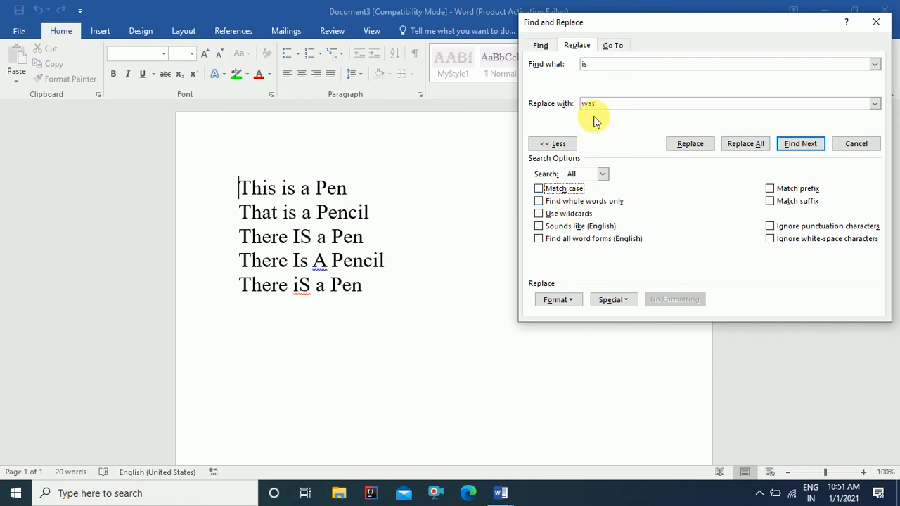
pyautogui.click(740, 144)
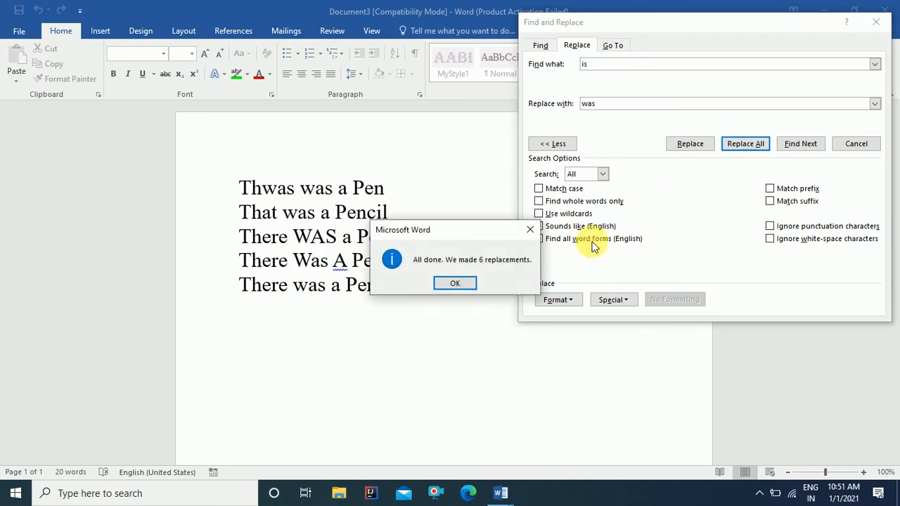
pyautogui.click(457, 284)
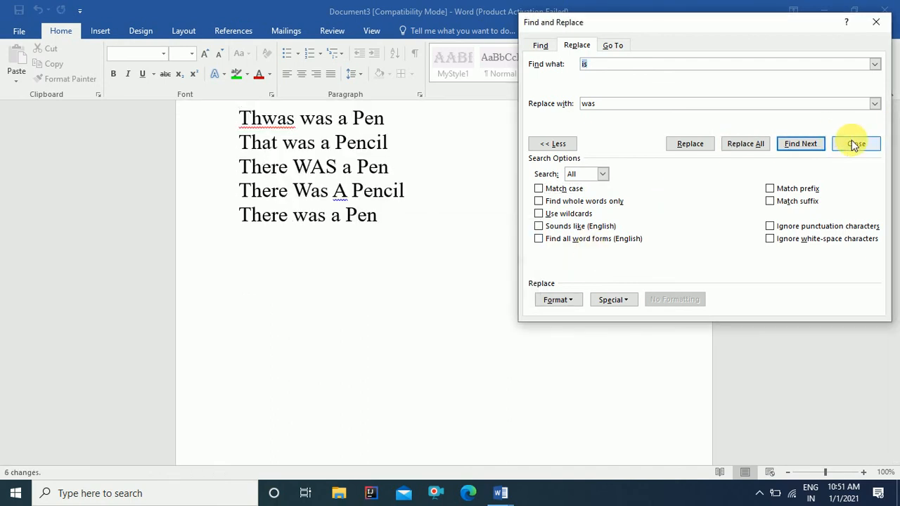
pyautogui.click(854, 143)
# Step: Review the changed words, including Thwas, then undo the replacement with Ctrl+Z
pyautogui.scroll(2, 492, 204)
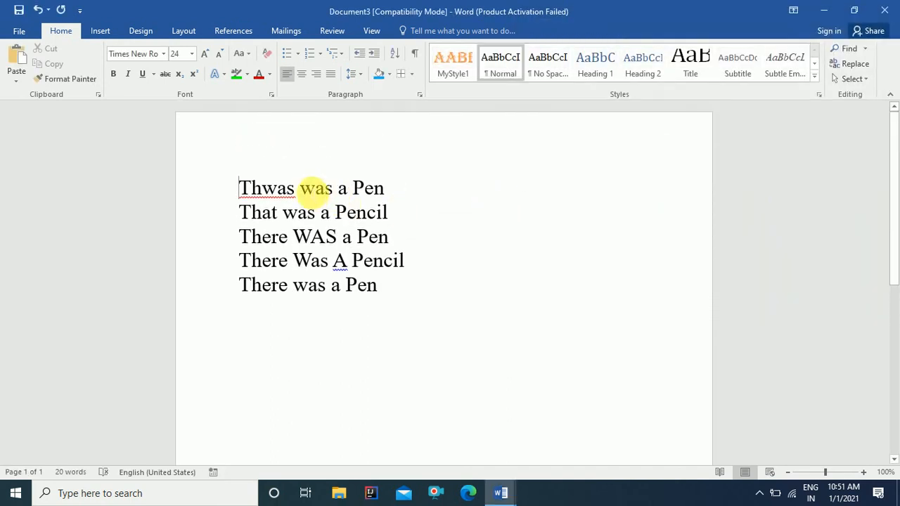
pyautogui.moveTo(301, 192); pyautogui.dragTo(336, 236)
pyautogui.click(295, 237)
pyautogui.moveTo(294, 261); pyautogui.dragTo(328, 260)
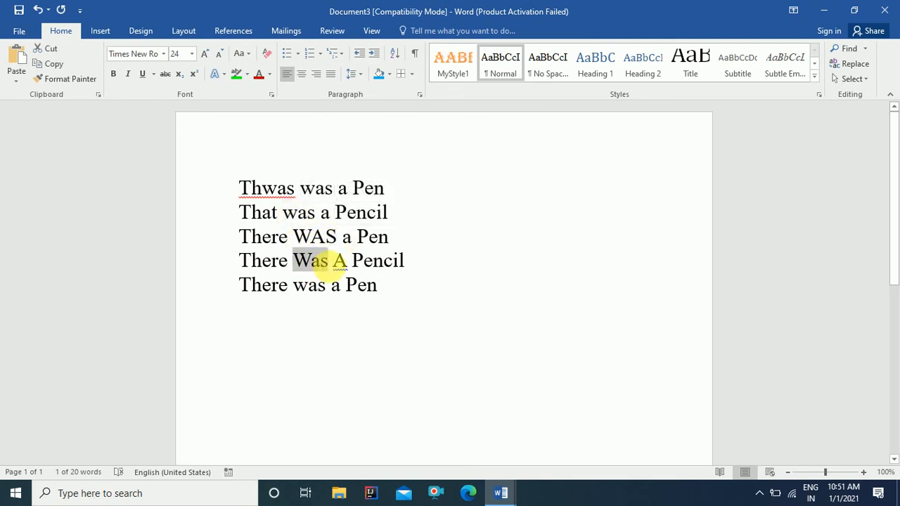
pyautogui.moveTo(293, 285); pyautogui.dragTo(325, 286)
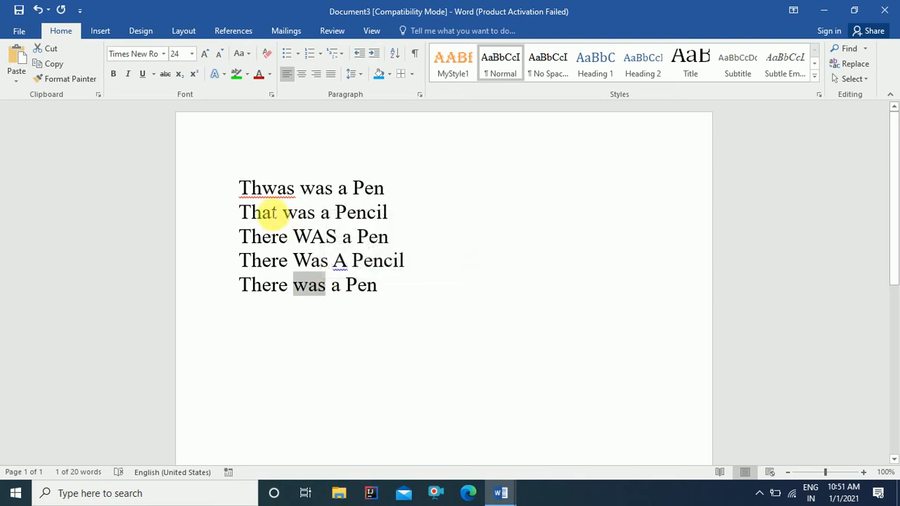
pyautogui.moveTo(263, 188); pyautogui.dragTo(286, 191)
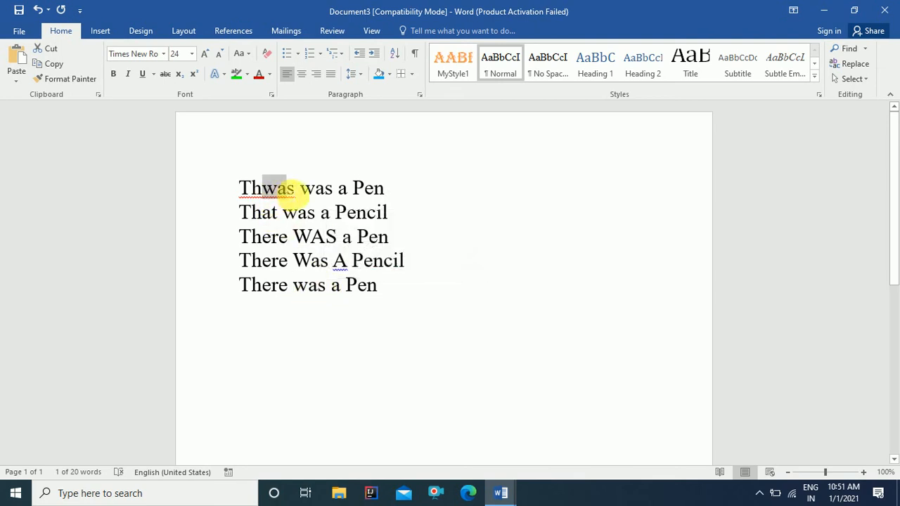
pyautogui.click(463, 232)
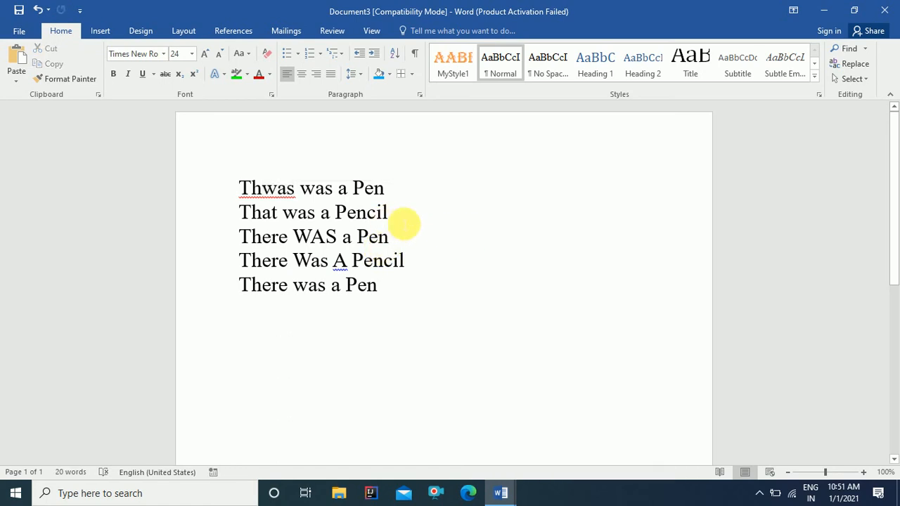
pyautogui.hotkey('ctrl', 'z')
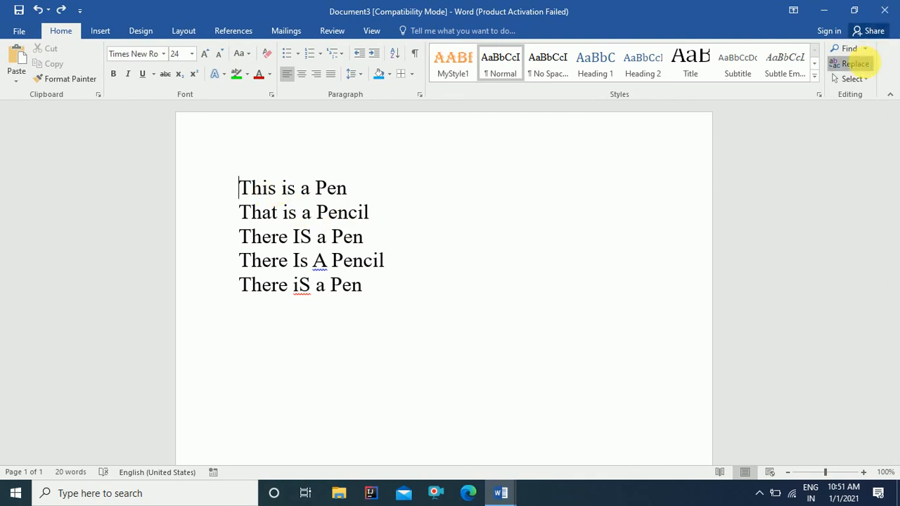
# Step: Replace All 'is' with 'was' using Find whole words only, making five replacements
pyautogui.click(854, 64)
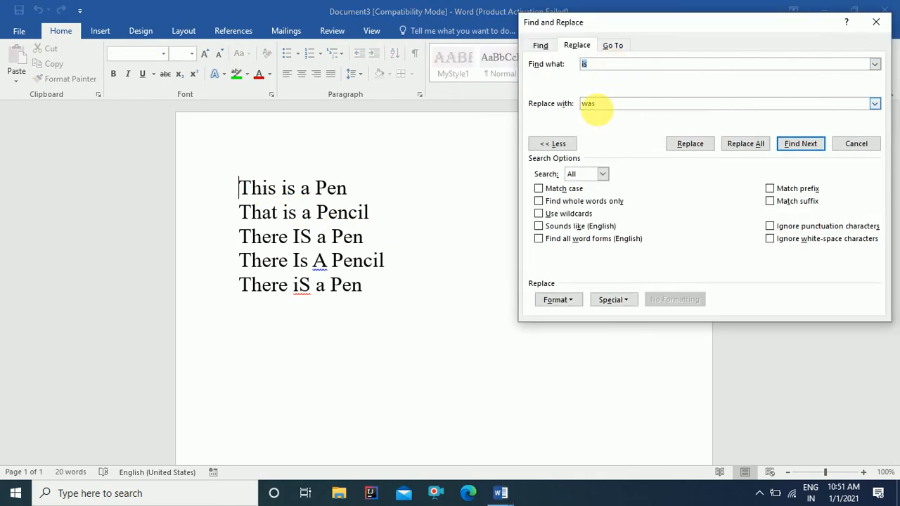
pyautogui.click(539, 201)
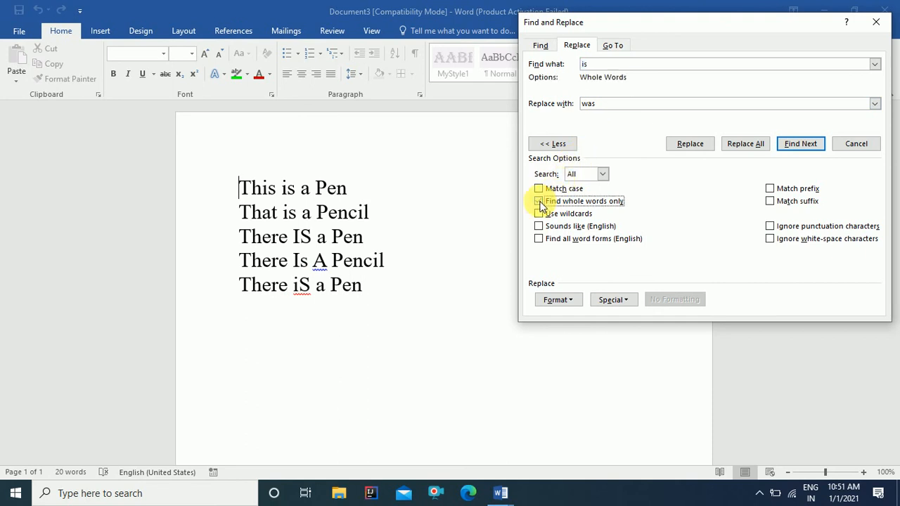
pyautogui.click(750, 151)
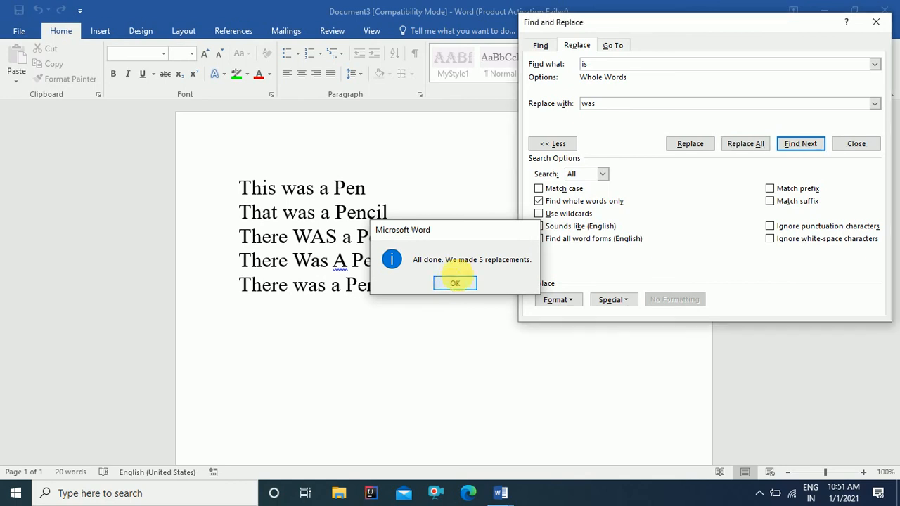
pyautogui.click(454, 283)
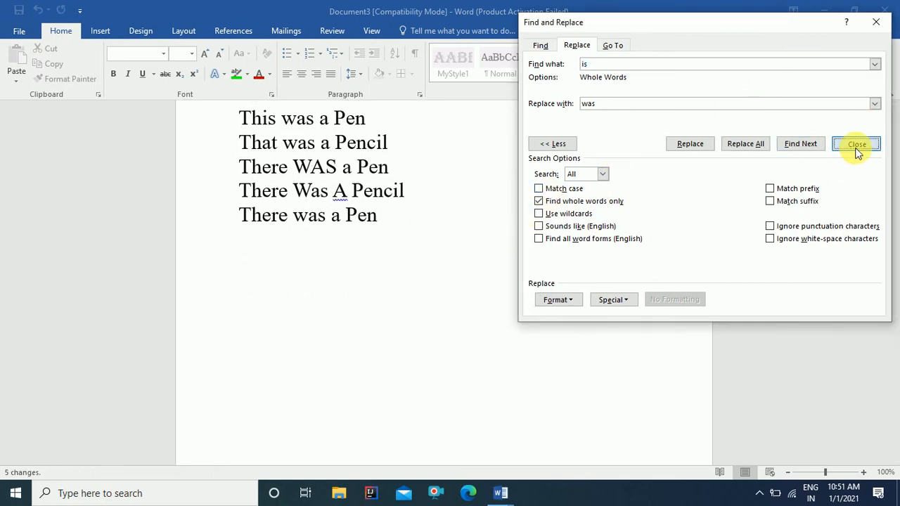
pyautogui.click(856, 143)
# Step: Check that This stayed intact beside the new was, then undo with Ctrl+Z
pyautogui.scroll(1, 367, 241)
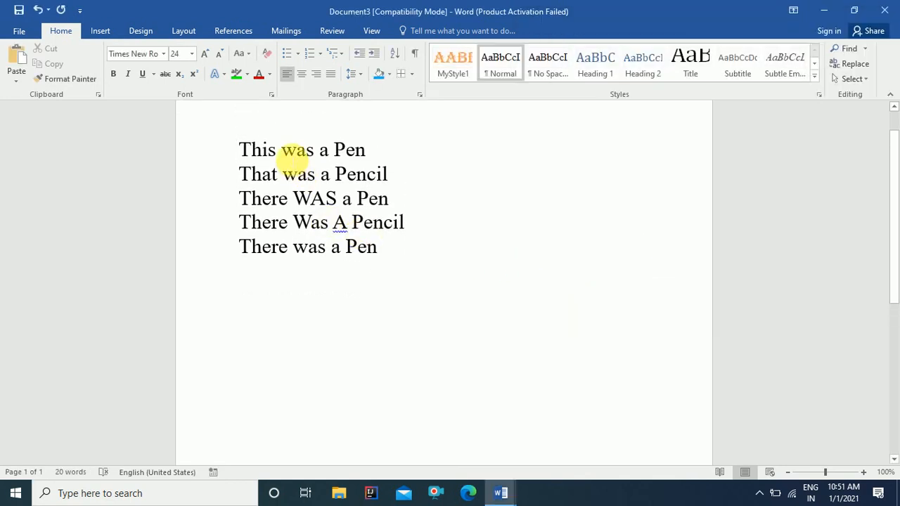
pyautogui.moveTo(283, 151); pyautogui.dragTo(333, 222)
pyautogui.click(276, 150)
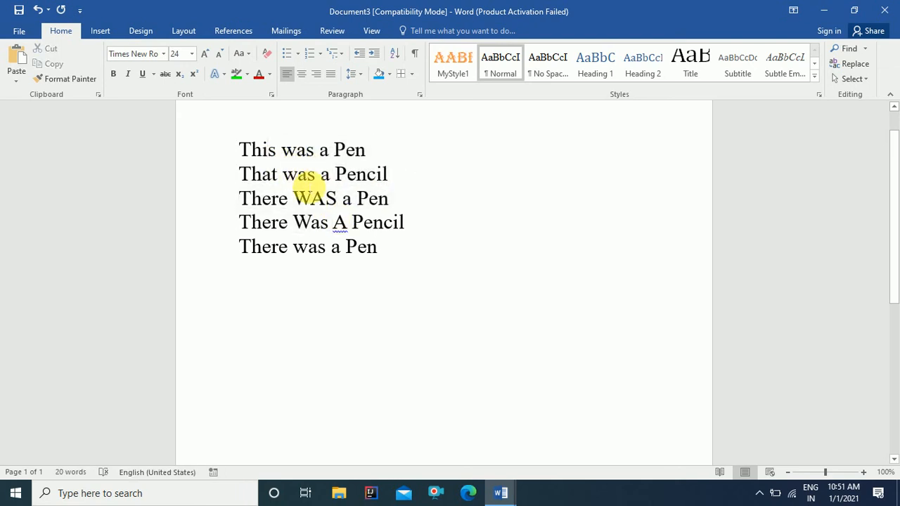
pyautogui.click(281, 150)
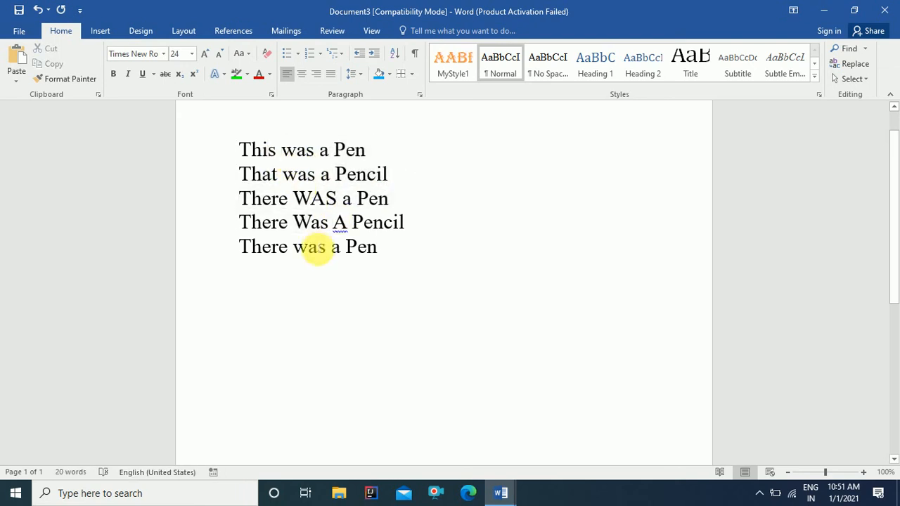
pyautogui.hotkey('ctrl', 'z')
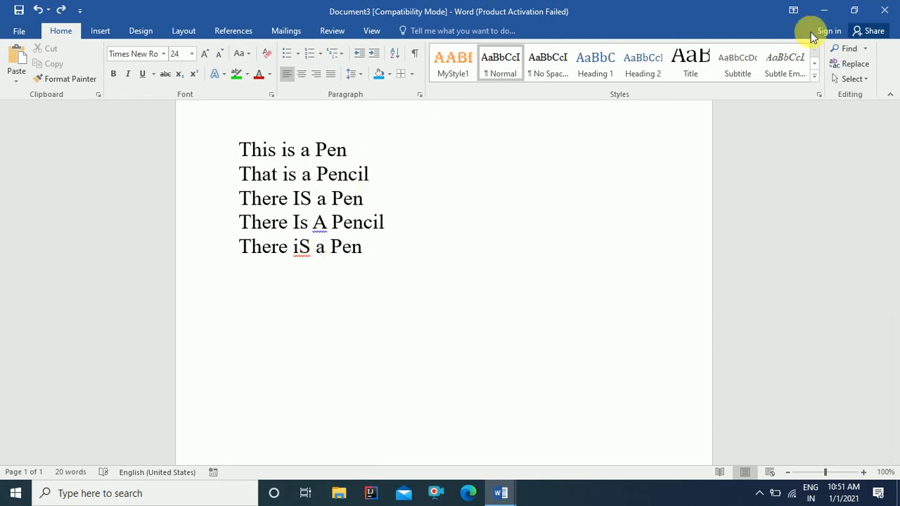
# Step: Replace All 'is' with 'was' using Match case plus whole words only, making two replacements
pyautogui.click(856, 64)
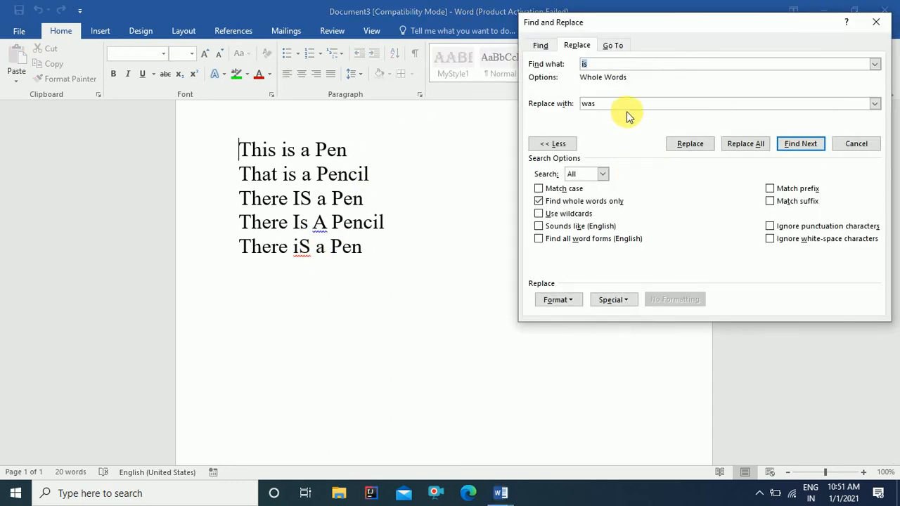
pyautogui.click(608, 65)
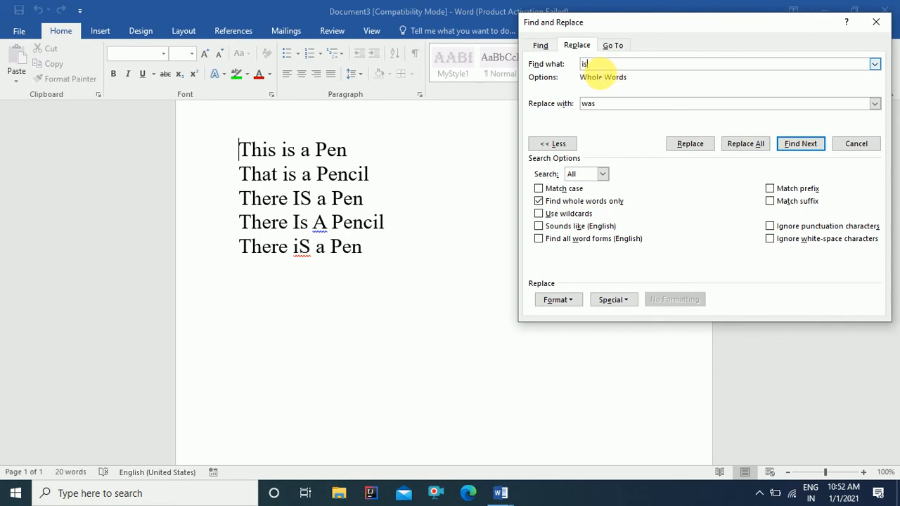
pyautogui.click(559, 189)
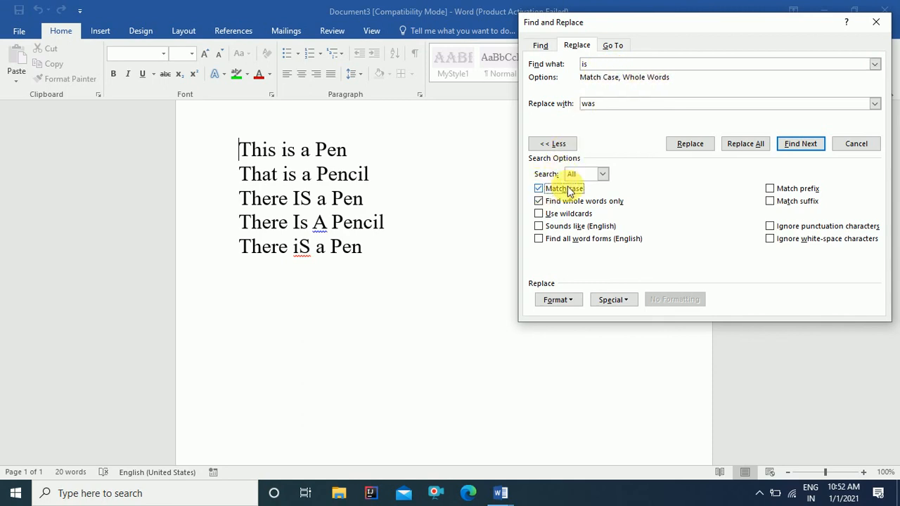
pyautogui.click(743, 146)
pyautogui.click(454, 284)
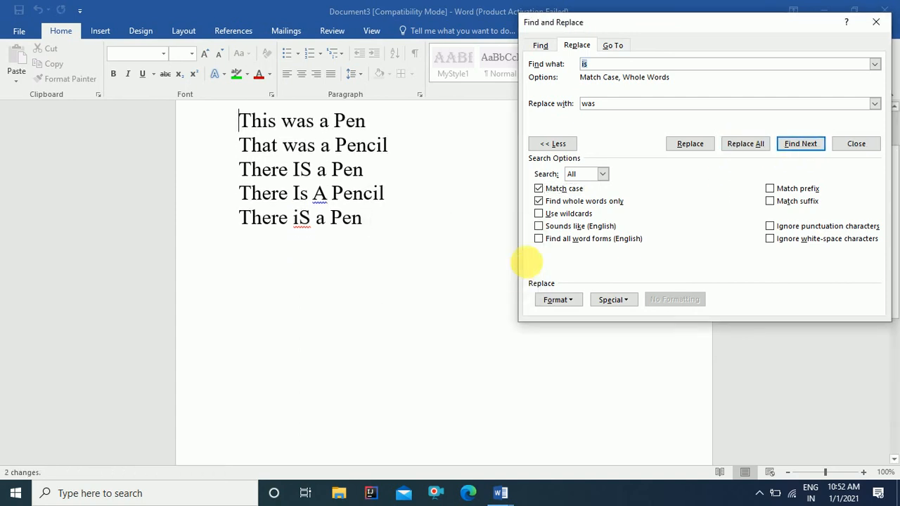
pyautogui.click(843, 144)
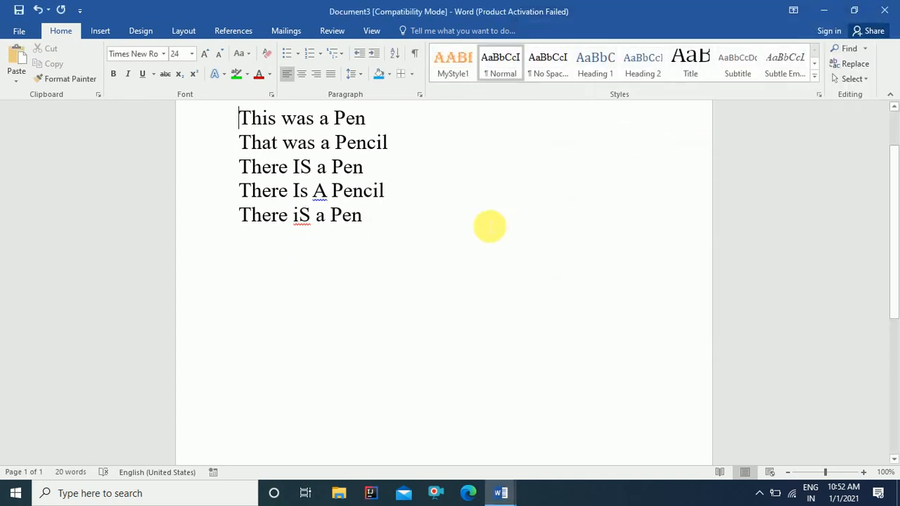
# Step: Highlight the new was on the first two lines and the untouched is in This
pyautogui.scroll(2, 488, 225)
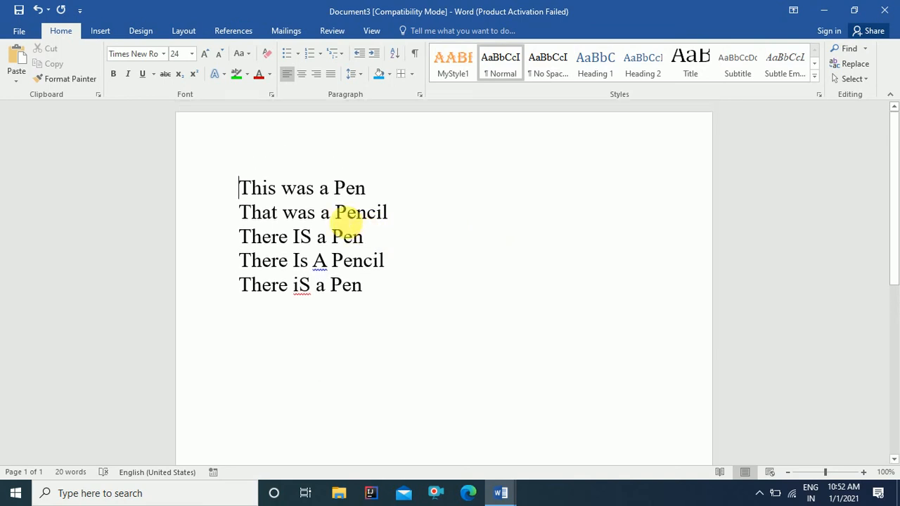
pyautogui.moveTo(283, 193); pyautogui.dragTo(312, 217)
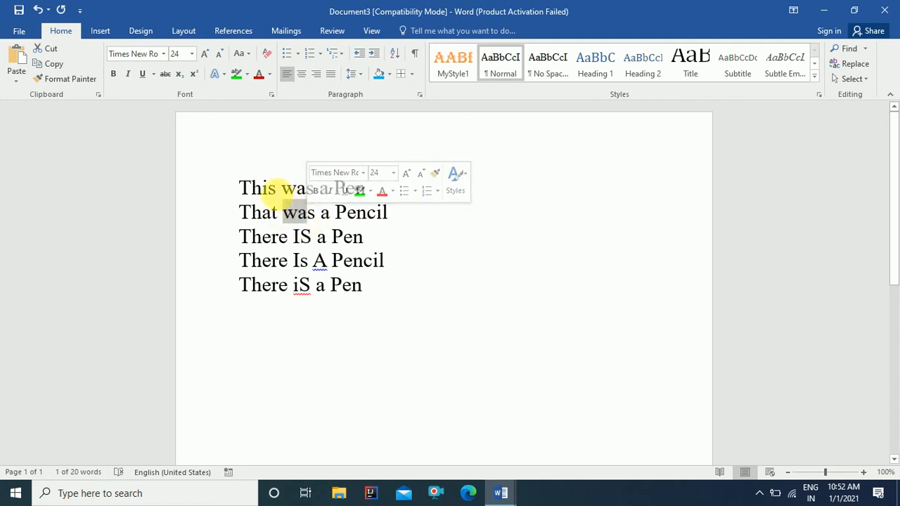
pyautogui.moveTo(262, 187); pyautogui.dragTo(277, 190)
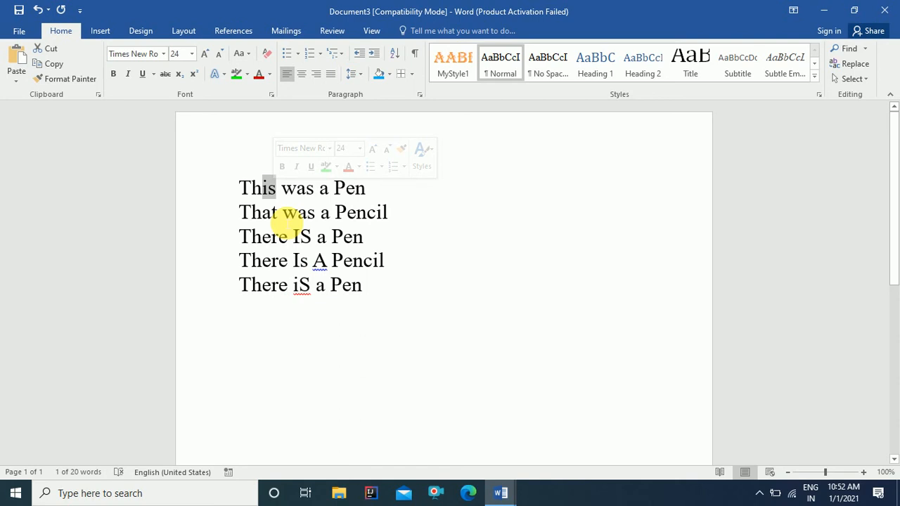
pyautogui.click(854, 65)
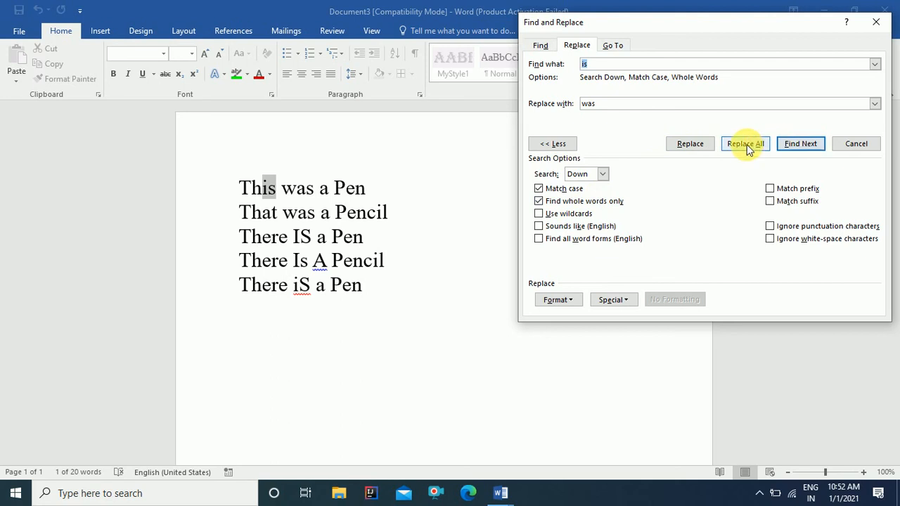
pyautogui.click(849, 147)
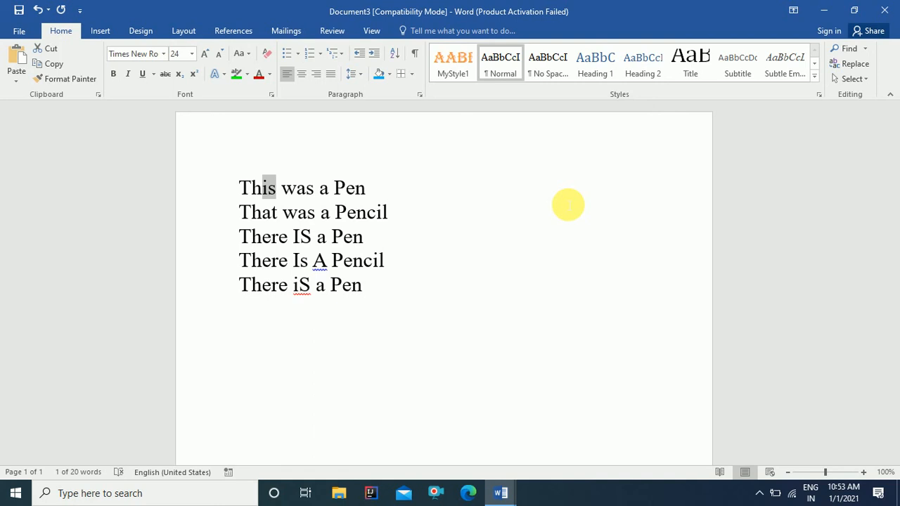
pyautogui.hotkey('ctrl', 'F7')
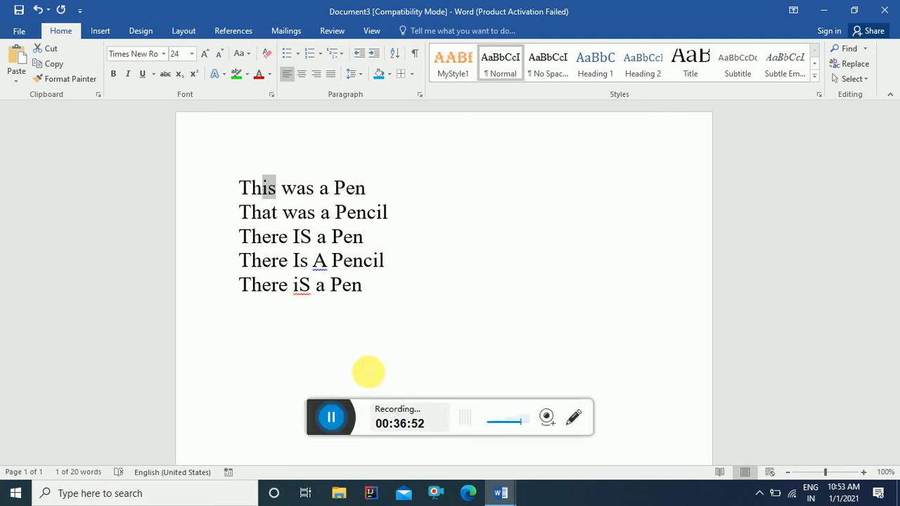